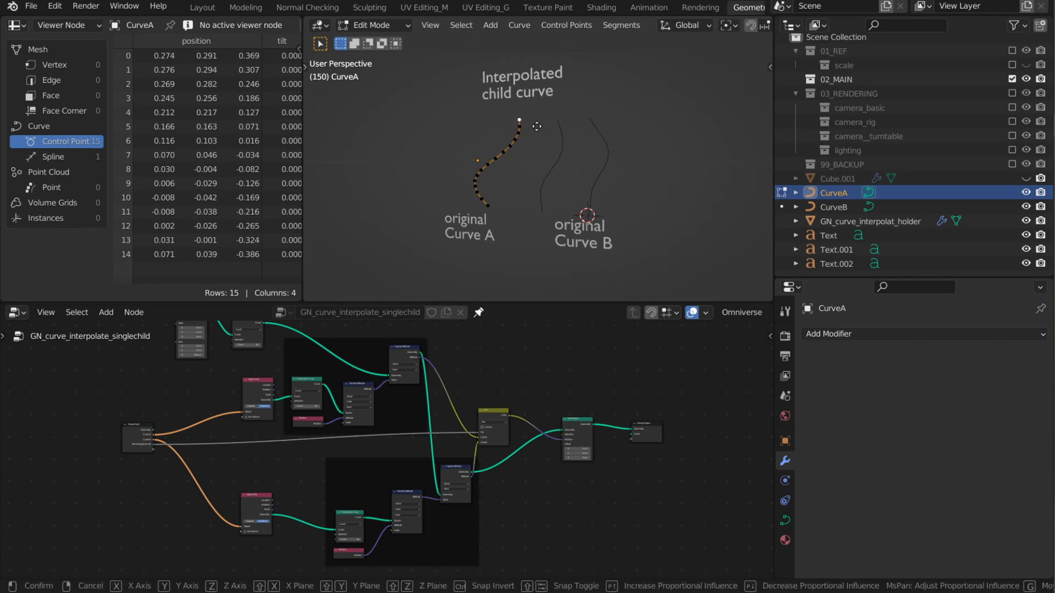
Step: Confirm the new position of CurveA's upper end point and return to Object Mode
click(505, 133)
key(Tab)
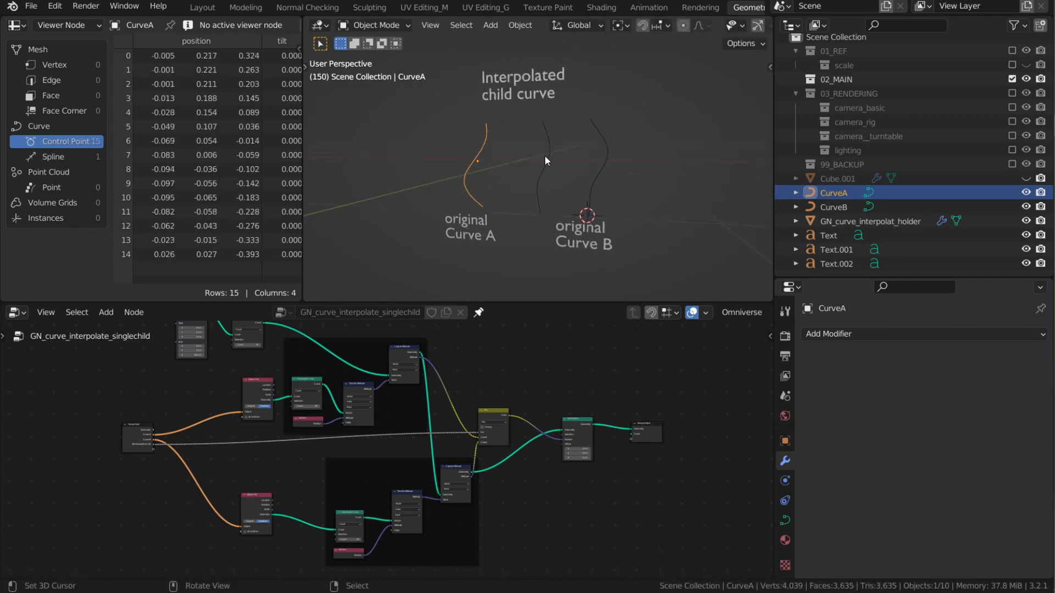
Step: Examine the interpolated child curve and compare it with original Curve A and Curve B
click(547, 155)
middle_drag(554, 150, 605, 206)
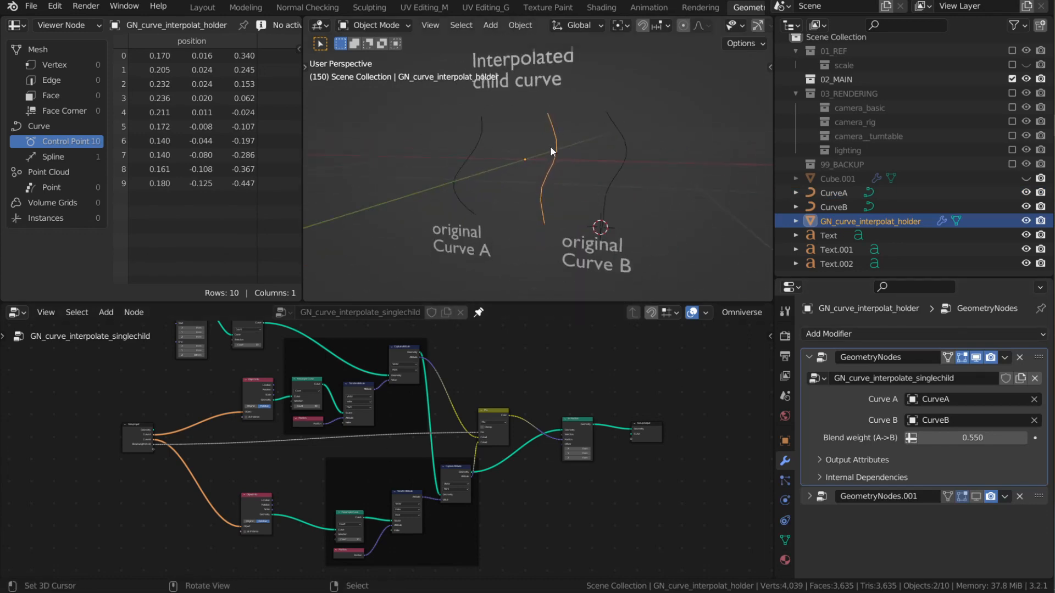
click(473, 183)
shift+click(626, 176)
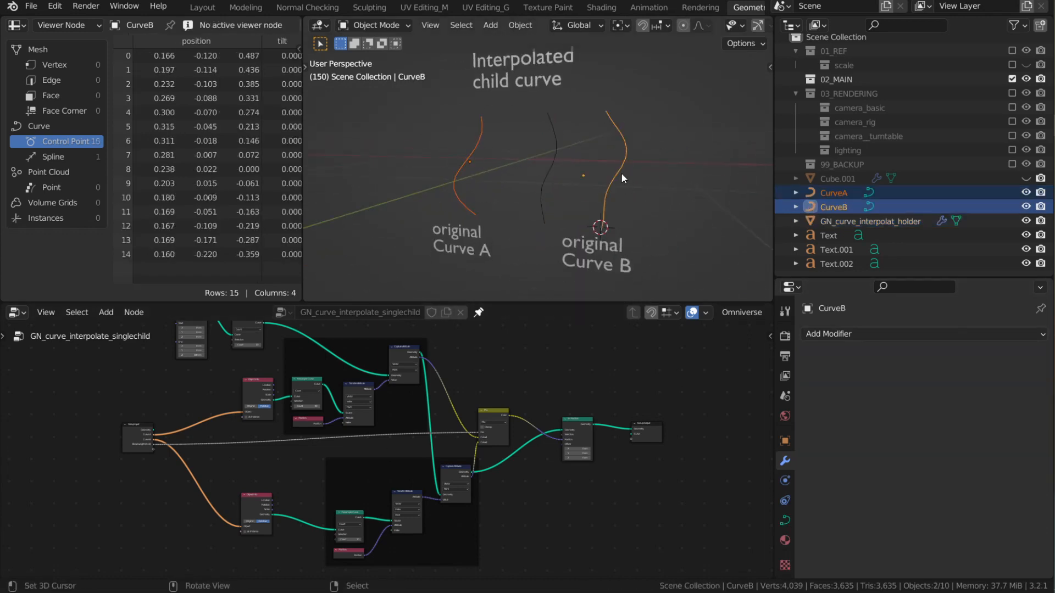
middle_drag(621, 173, 469, 147)
click(539, 145)
mouse_move(538, 145)
middle_down()
mouse_move(562, 164)
mouse_move(535, 137)
middle_up()
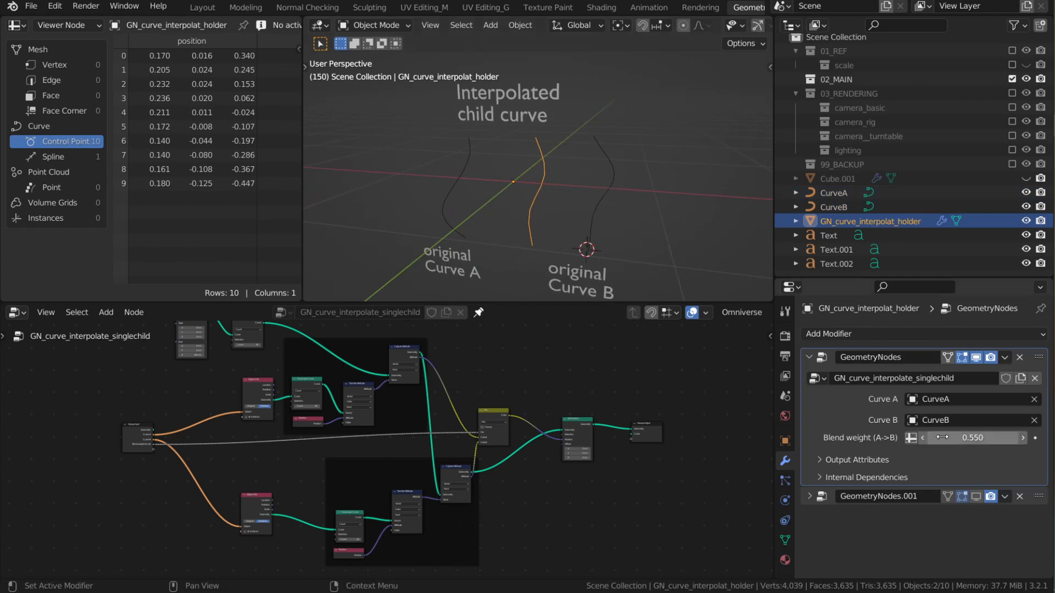
Step: Test the child curve's blend weight between Curve A and B at 0.150, and leave it at 0.450
drag(972, 438, 944, 438)
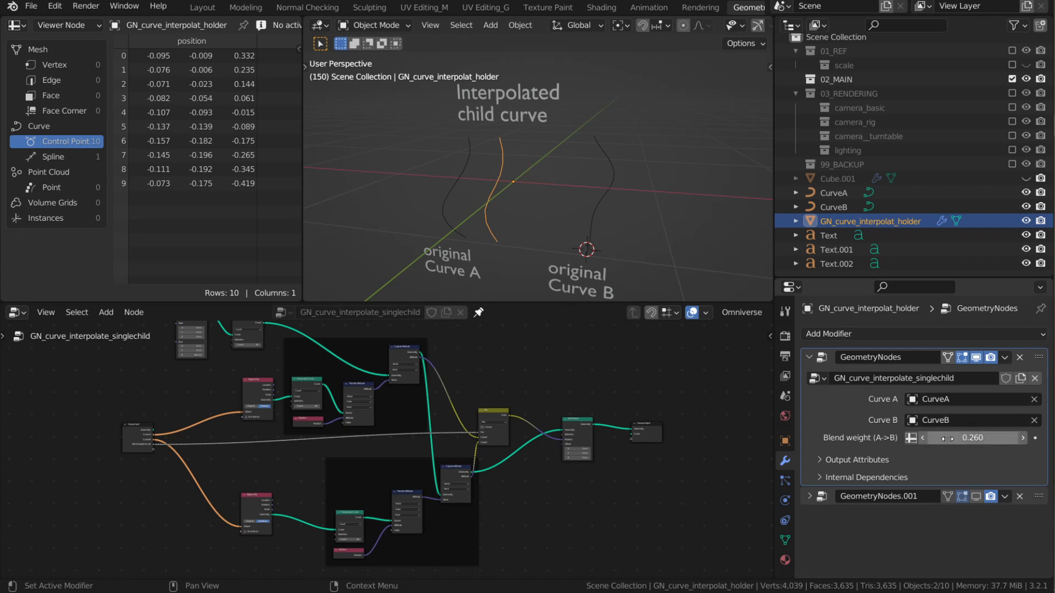
drag(958, 437, 929, 438)
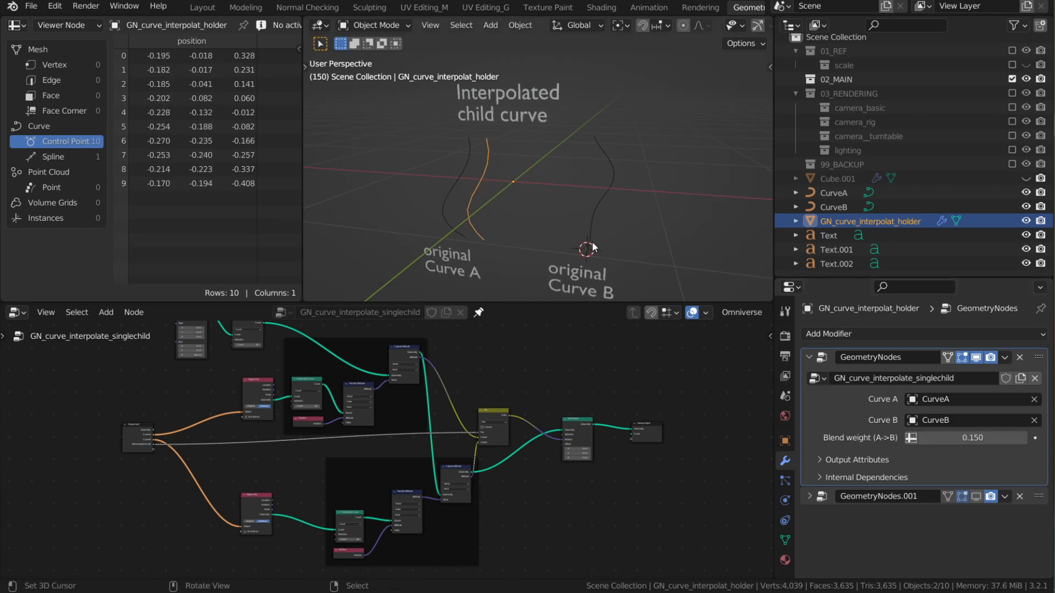
middle_drag(456, 226, 577, 253)
click(597, 180)
click(447, 187)
click(490, 175)
drag(958, 438, 983, 438)
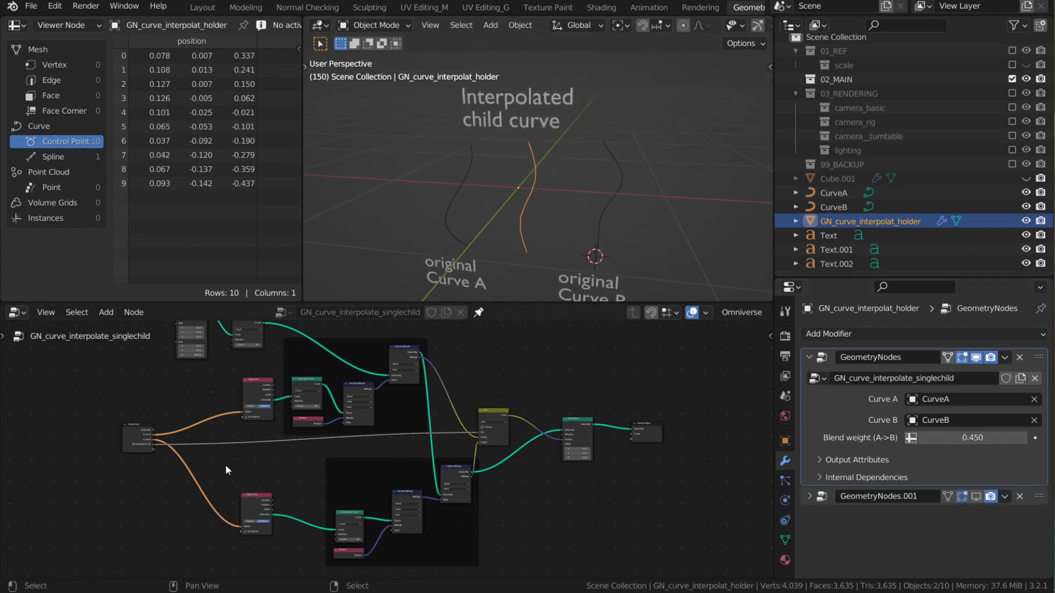
Step: Hide the GN_curve_interpolat_holder object in the viewport
scroll(301, 430, down, 2)
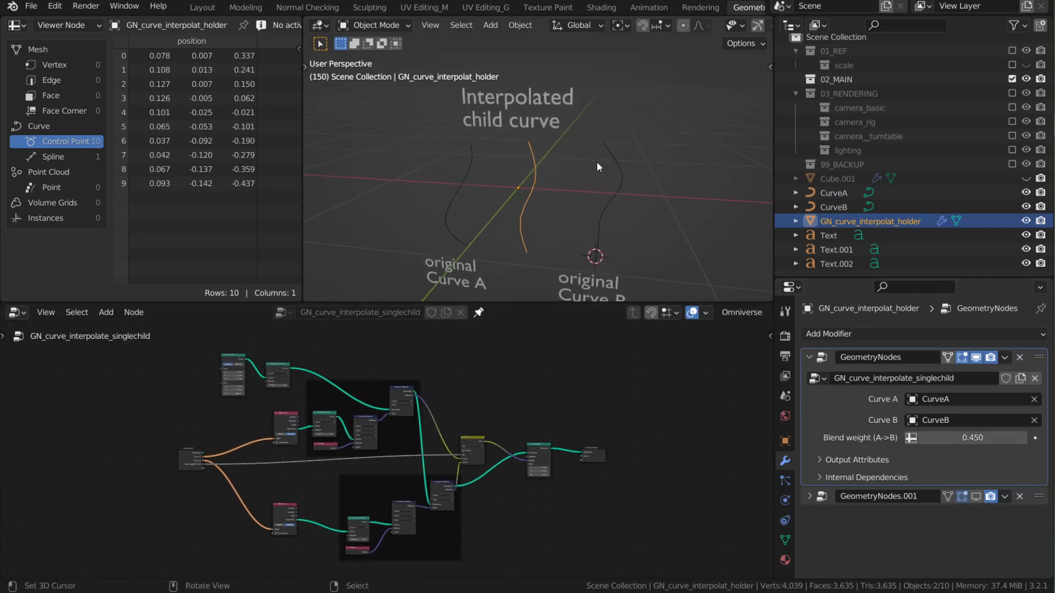
middle_drag(580, 232, 564, 209)
key(h)
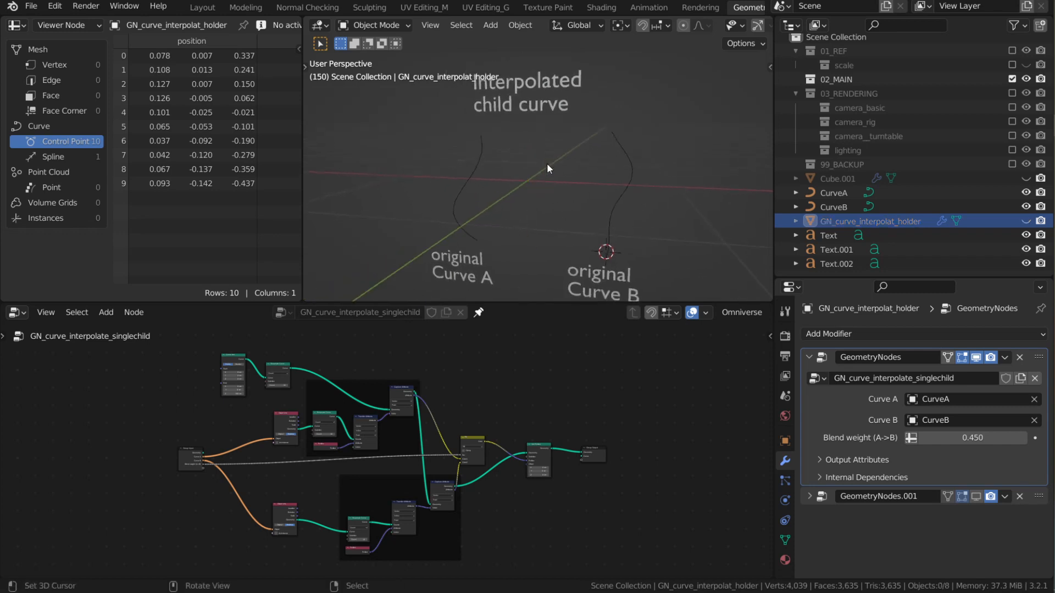
Step: Add a mesh cube and clear its location to place it at the world origin
middle_drag(540, 167, 539, 181)
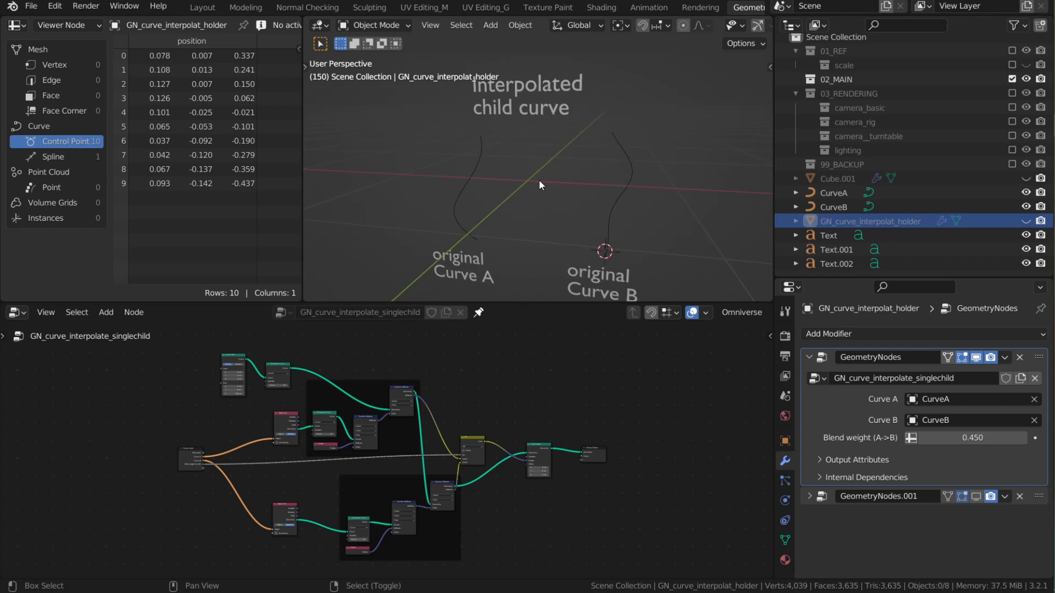
key(shift+a)
mouse_move(529, 178)
click(582, 193)
scroll(523, 169, down, 5)
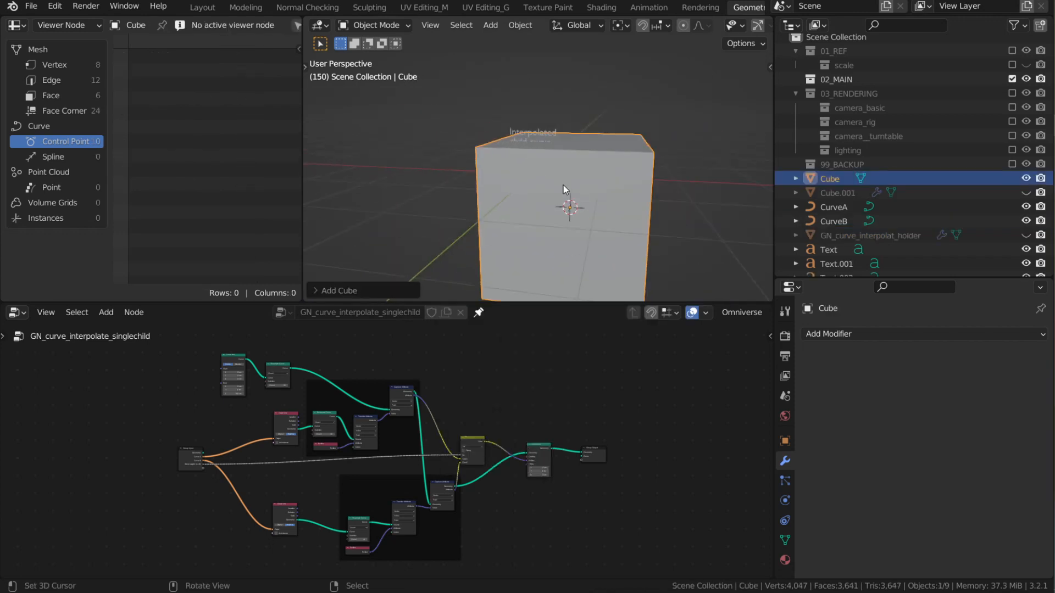
key(alt+g)
key(alt+z)
key(alt+z)
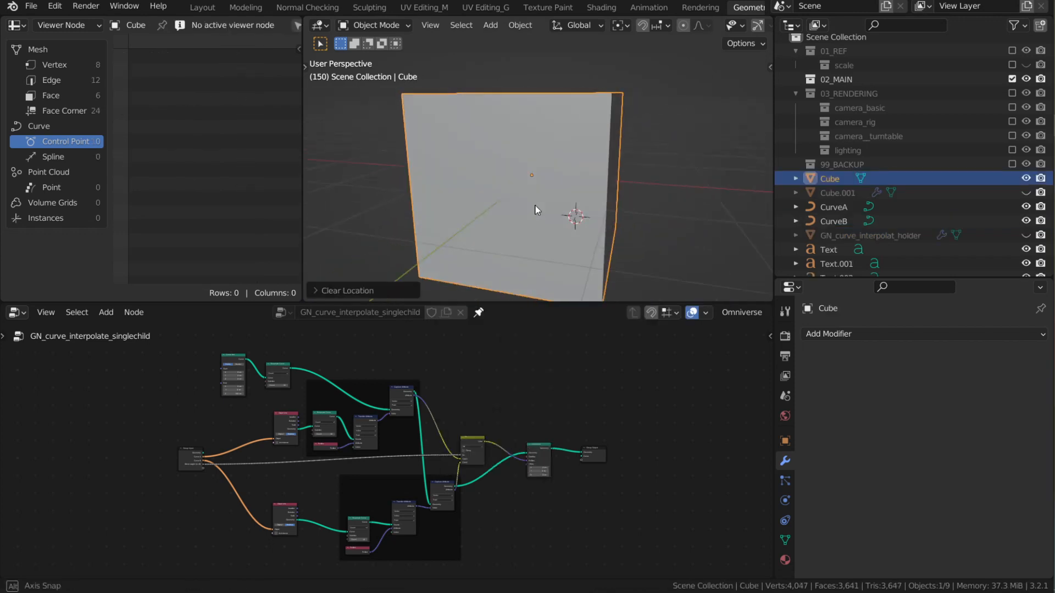
scroll(545, 204, down, 2)
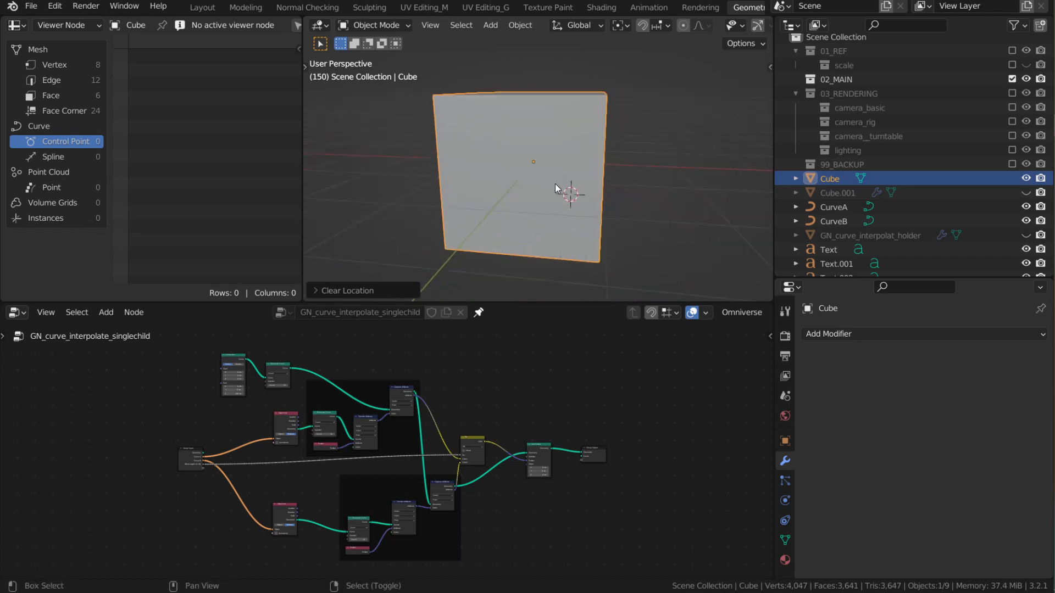
shift+middle_drag(555, 184, 556, 194)
Step: Release the pinned node tree and create a new Geometry Nodes tree on the cube
click(461, 312)
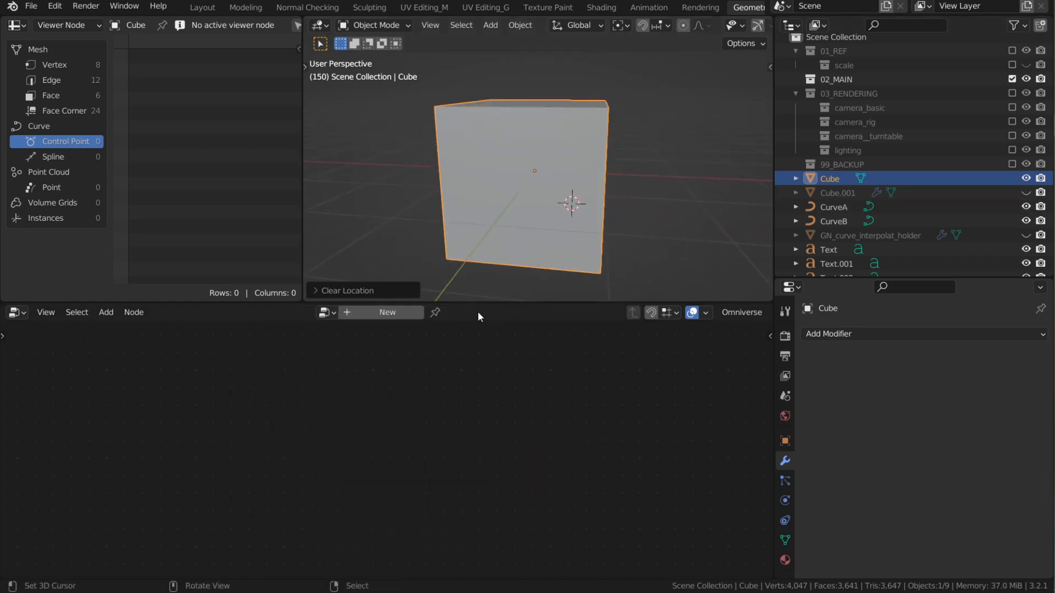
click(393, 314)
scroll(256, 477, up, 4)
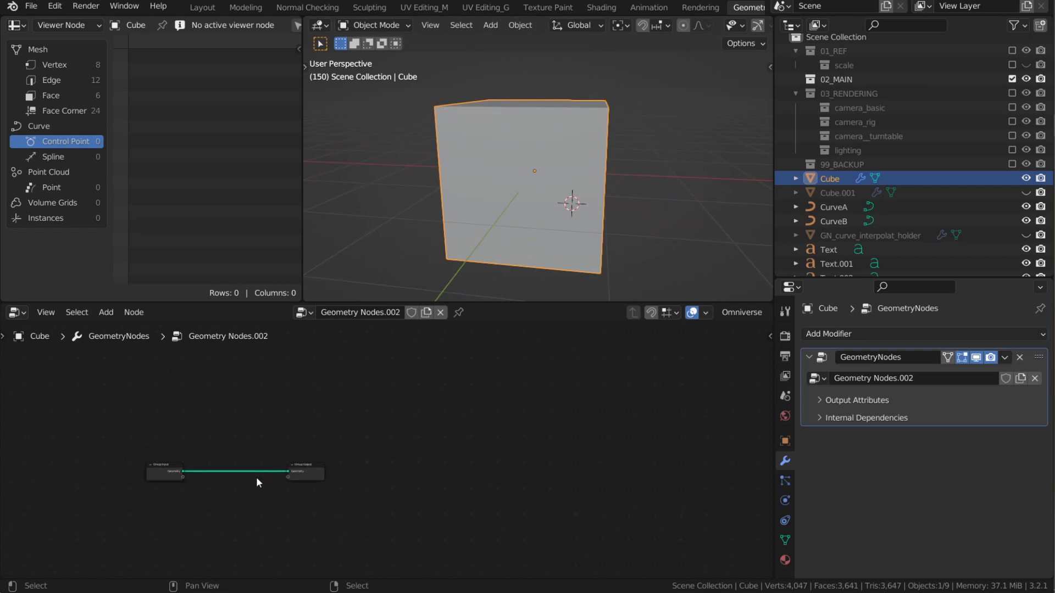
middle_drag(256, 477, 457, 444)
scroll(459, 437, up, 7)
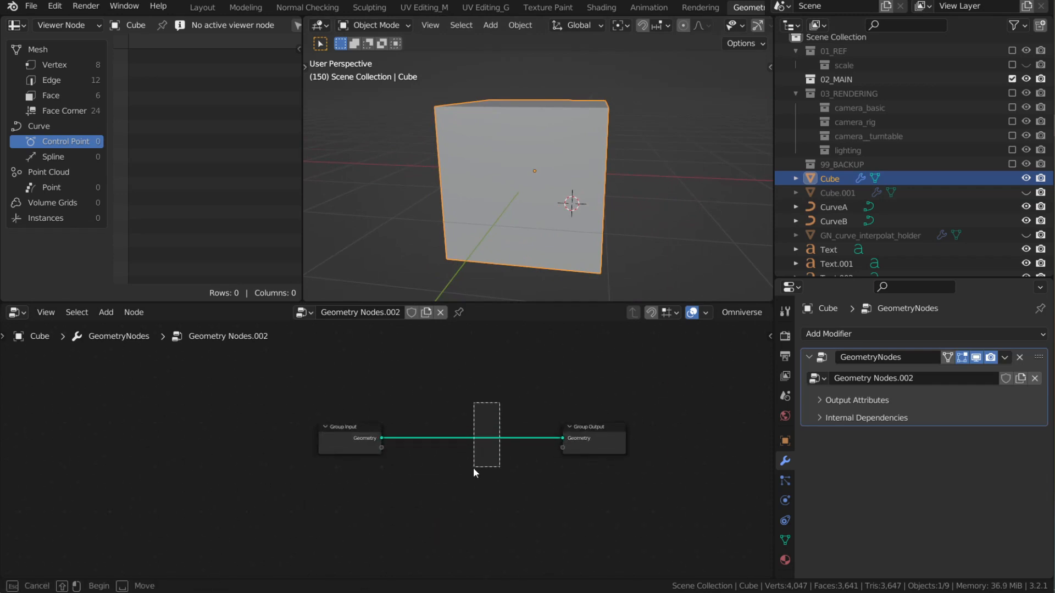
Step: Cut the link between Group Input and Group Output and move the Group Input node farther away
drag(473, 467, 473, 469)
ctrl+right_drag(488, 429, 465, 488)
drag(348, 433, 237, 421)
scroll(420, 427, up, 3)
scroll(562, 190, up, 2)
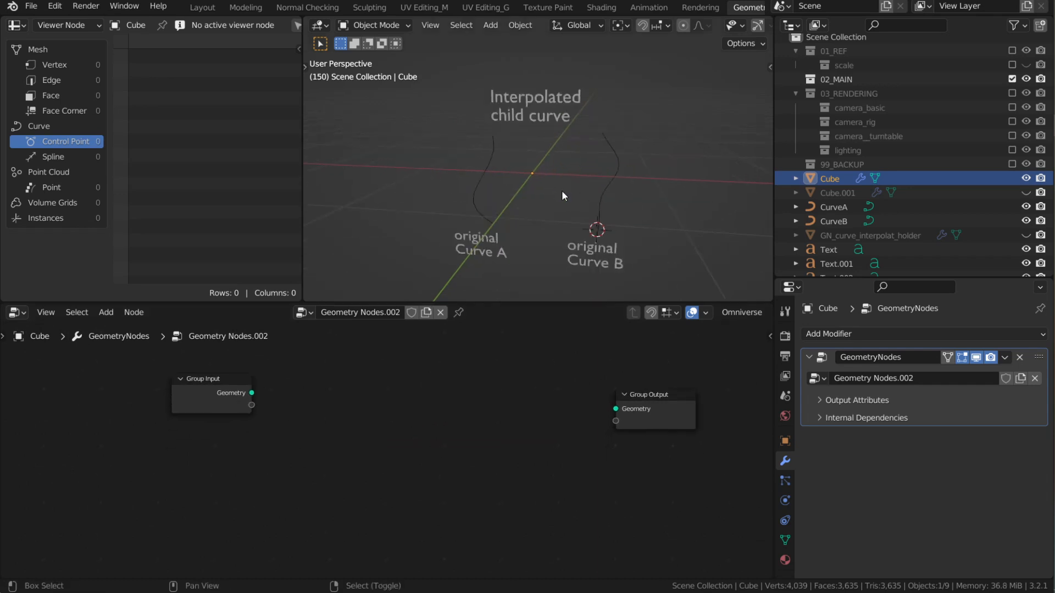
Step: Add an Object Info node between the Group Input and Group Output nodes
middle_drag(562, 196, 548, 176)
scroll(360, 418, down, 1)
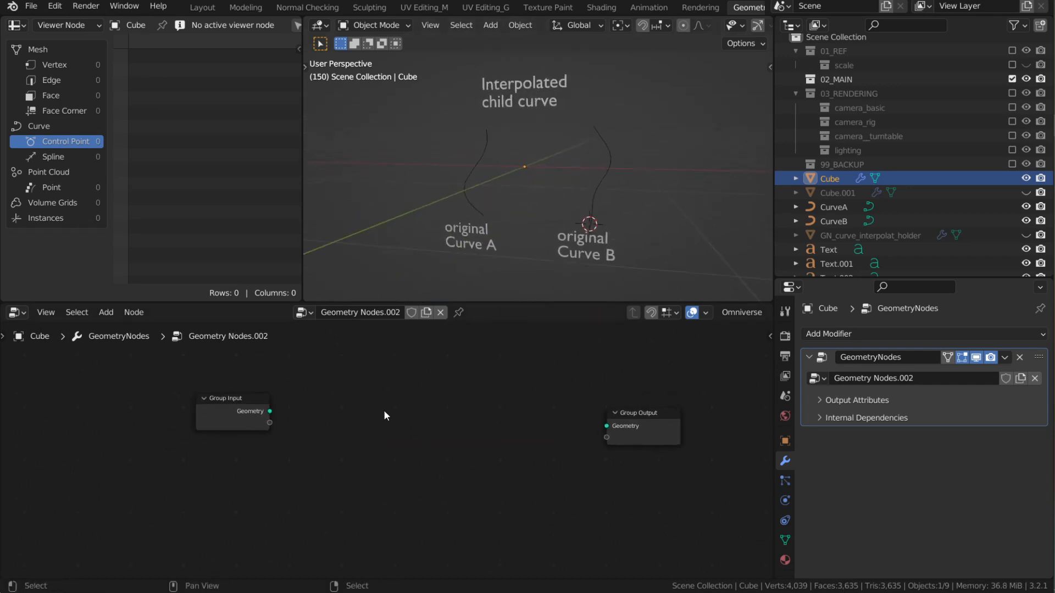
middle_drag(504, 184, 466, 213)
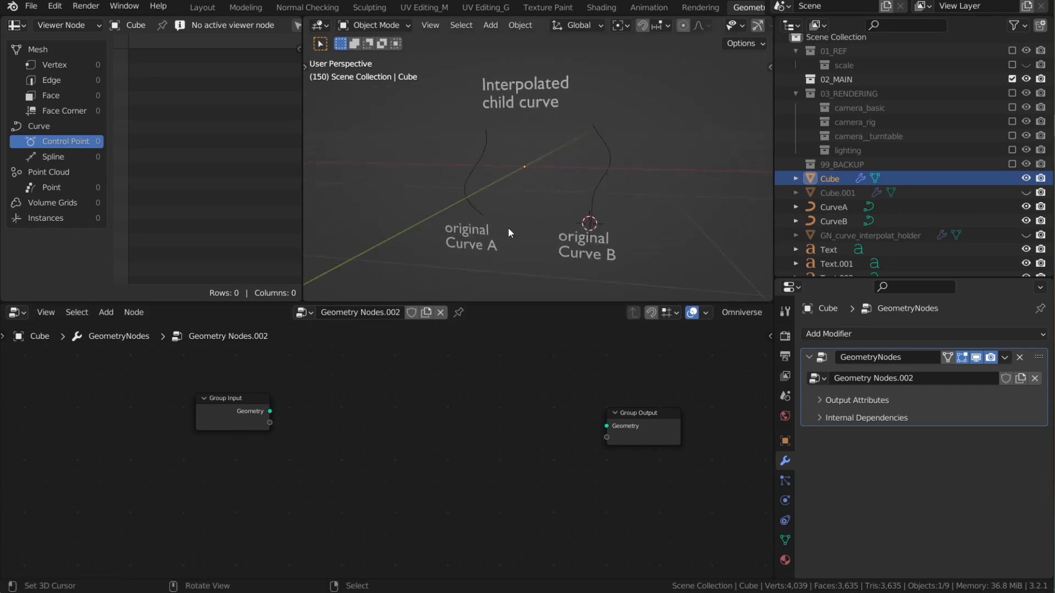
middle_drag(537, 228, 598, 232)
scroll(584, 210, up, 1)
key(shift+a)
click(270, 243)
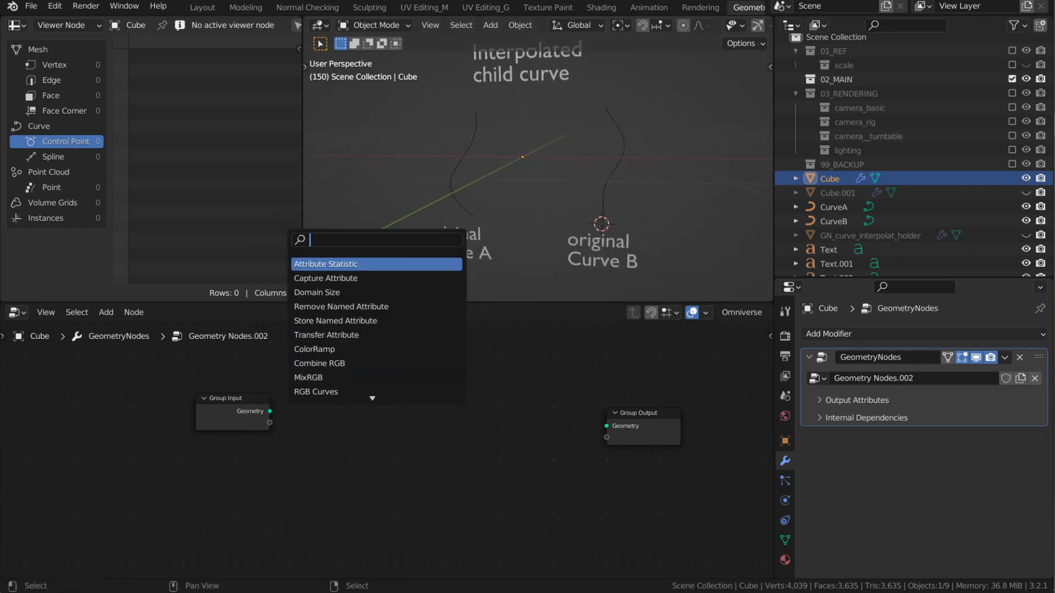
text(object)
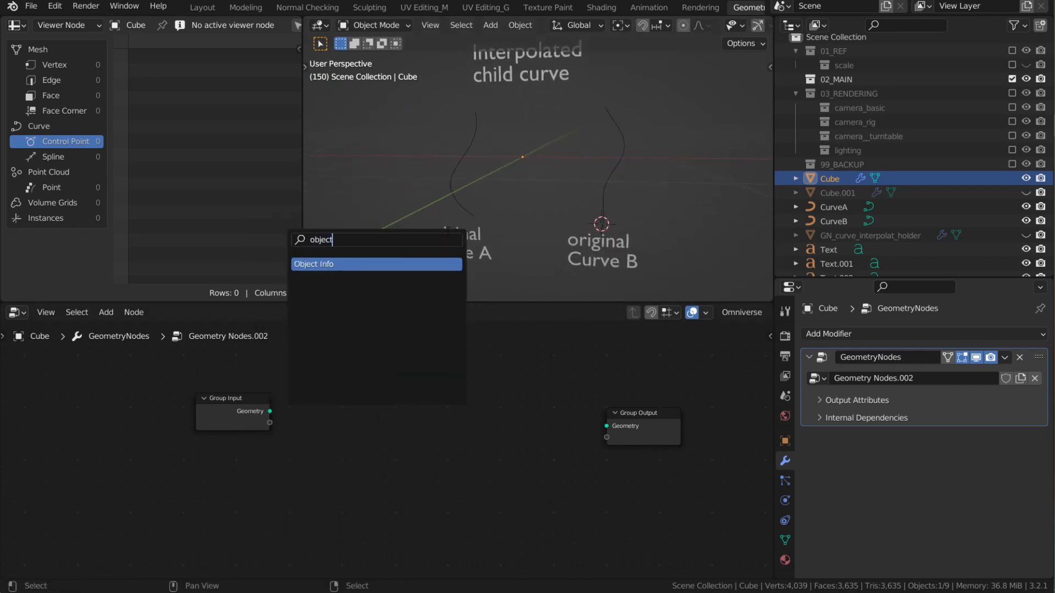
key(Return)
click(351, 384)
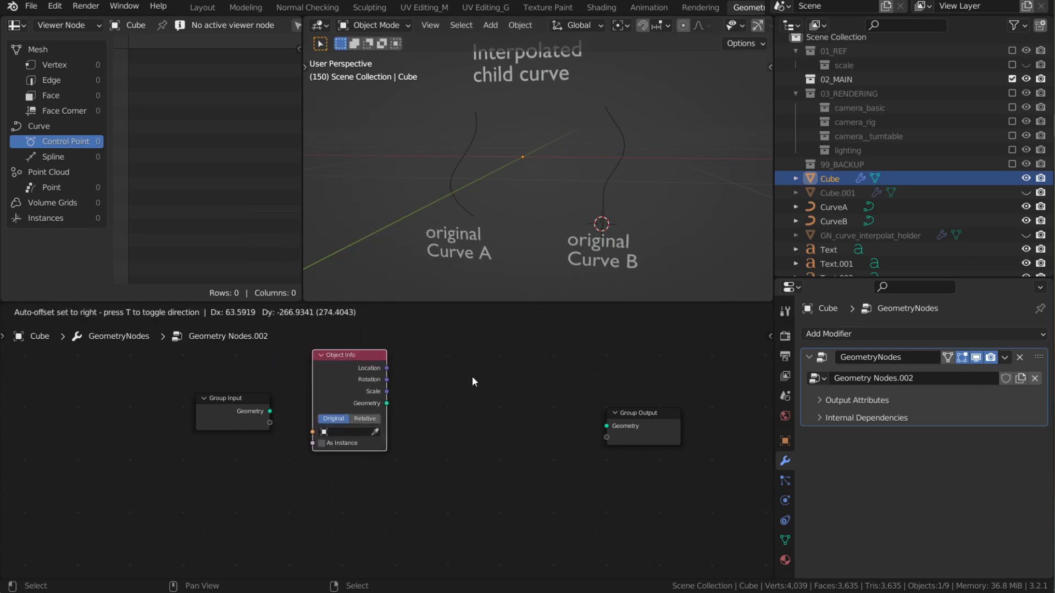
Step: Set the Object Info node's object to CurveA
click(355, 430)
text(curve)
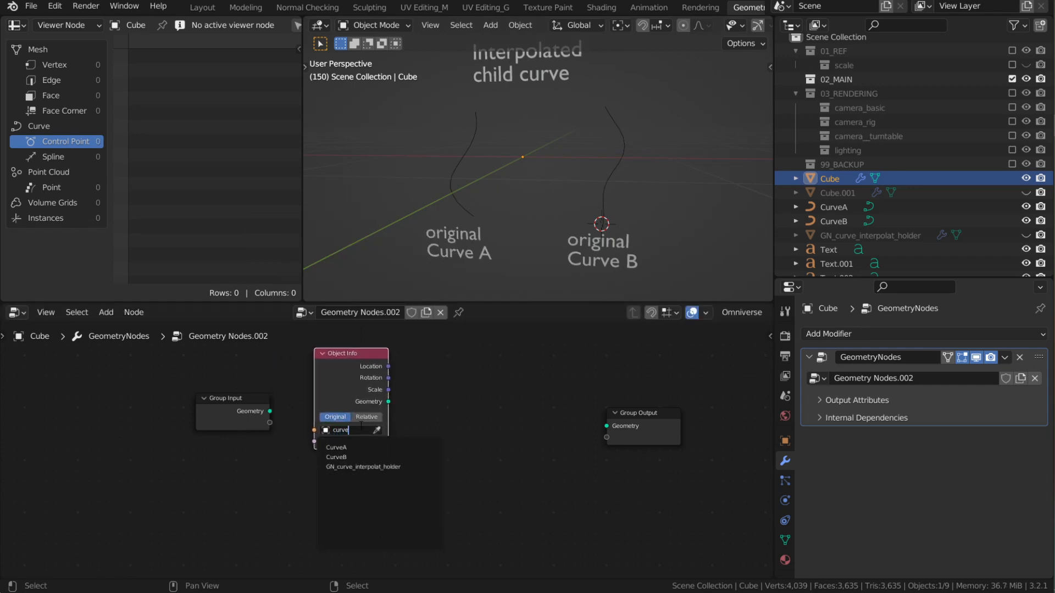
click(381, 448)
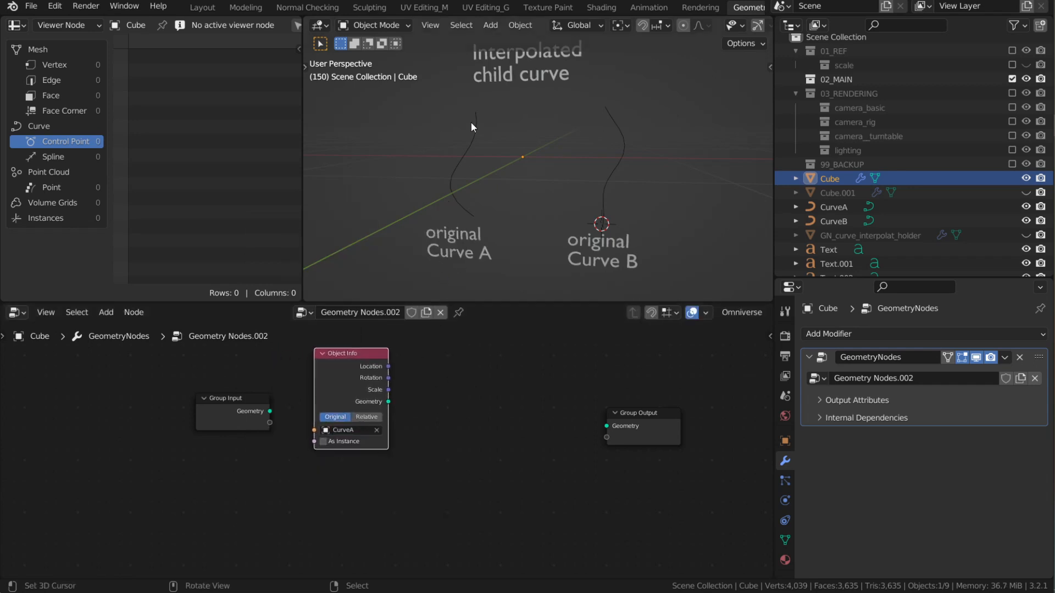
middle_drag(471, 122, 480, 115)
middle_drag(431, 397, 424, 404)
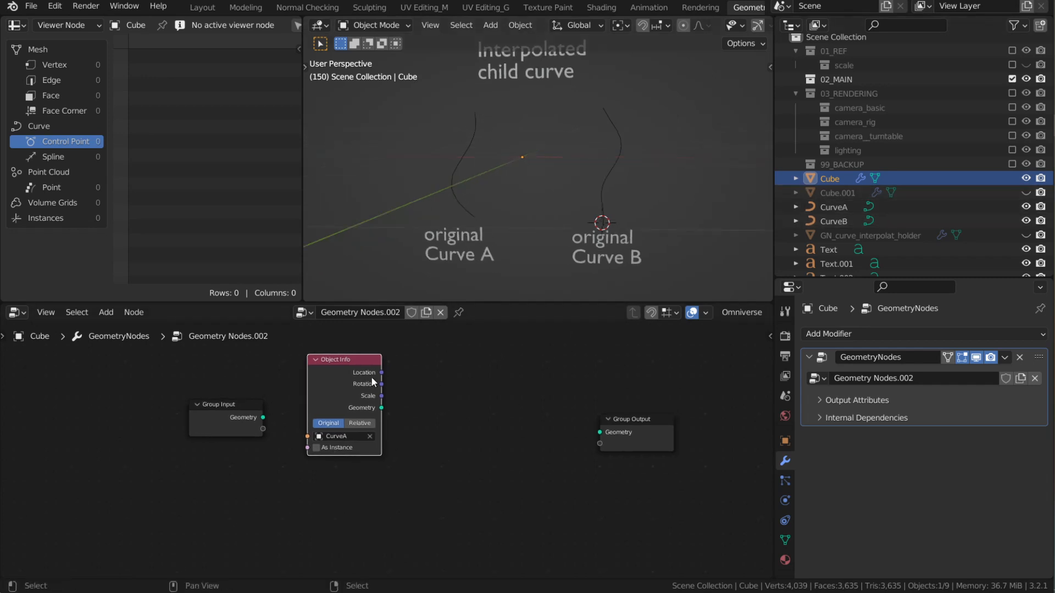
Step: Pin the node tree and bring CurveB in as a second Object Info node below the CurveA one
click(458, 312)
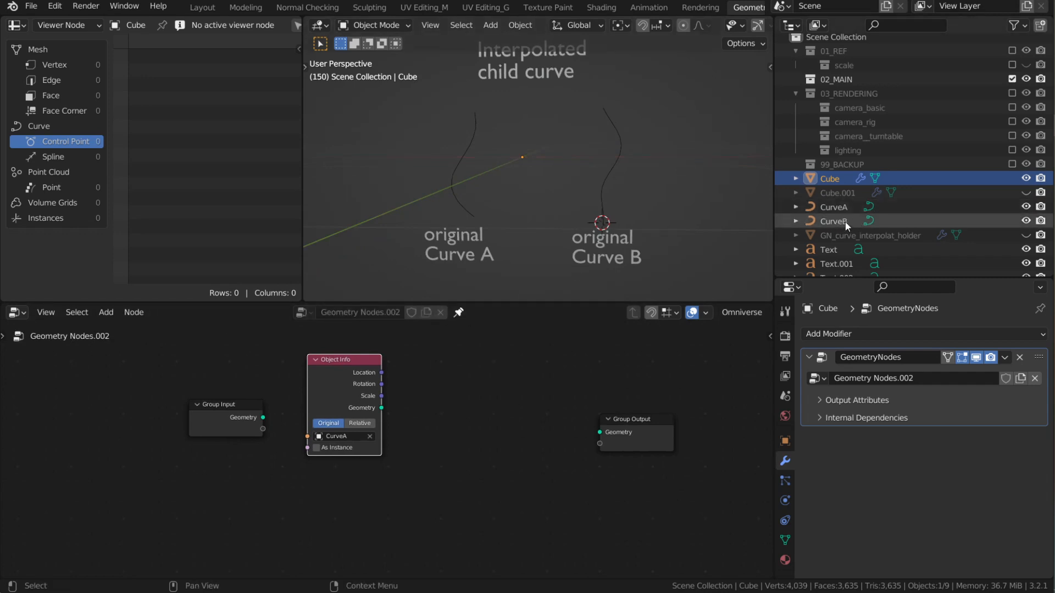
drag(842, 220, 335, 486)
scroll(379, 495, up, 1)
mouse_move(411, 450)
middle_down()
mouse_move(405, 419)
mouse_move(404, 454)
middle_up()
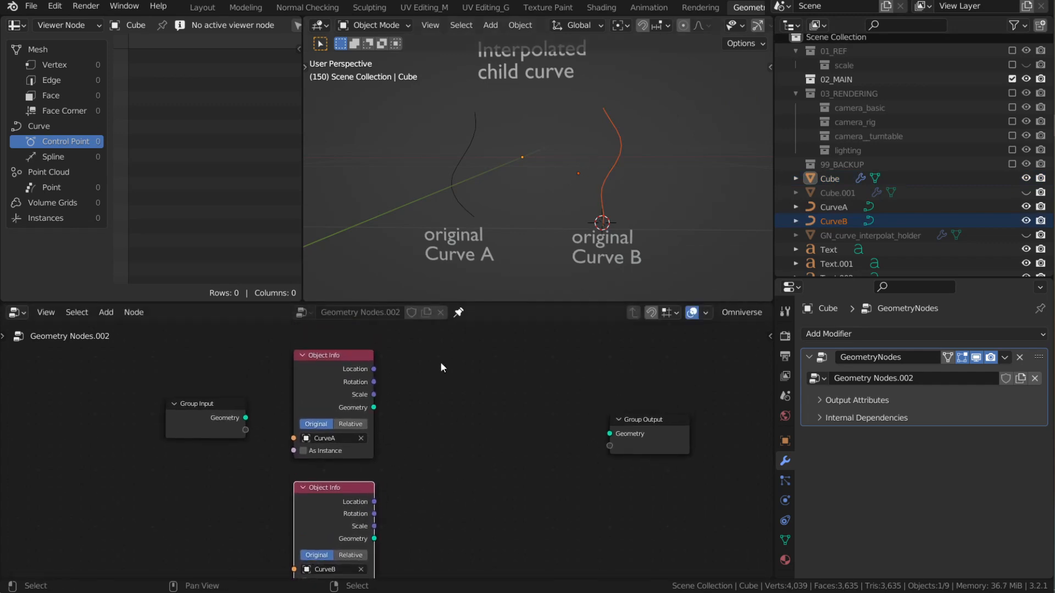
Step: Add a Join Geometry node before Group Output and connect its geometry to the output
middle_drag(402, 407, 395, 411)
key(shift+a)
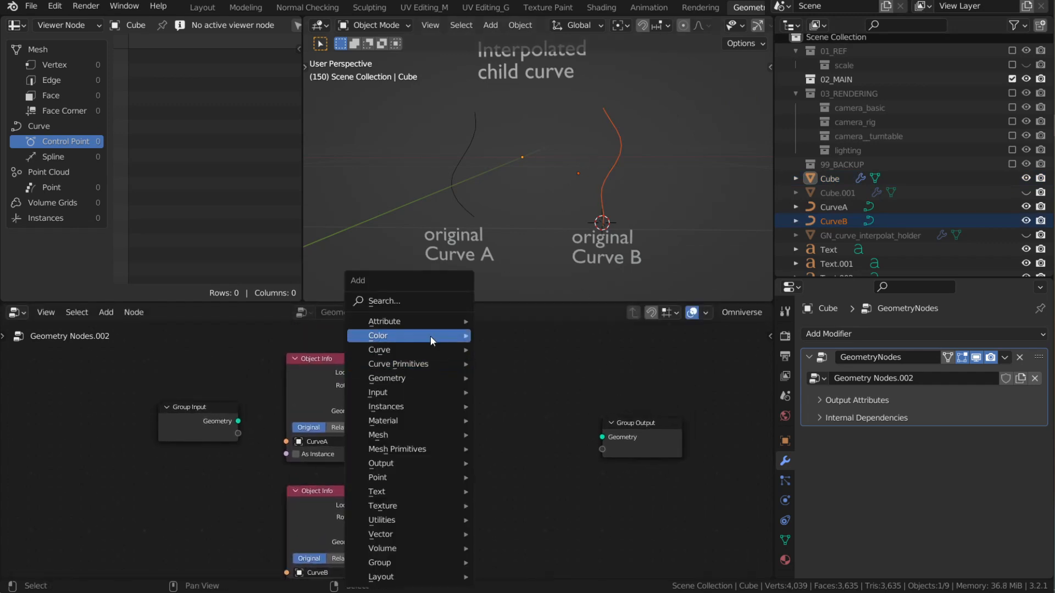
click(413, 301)
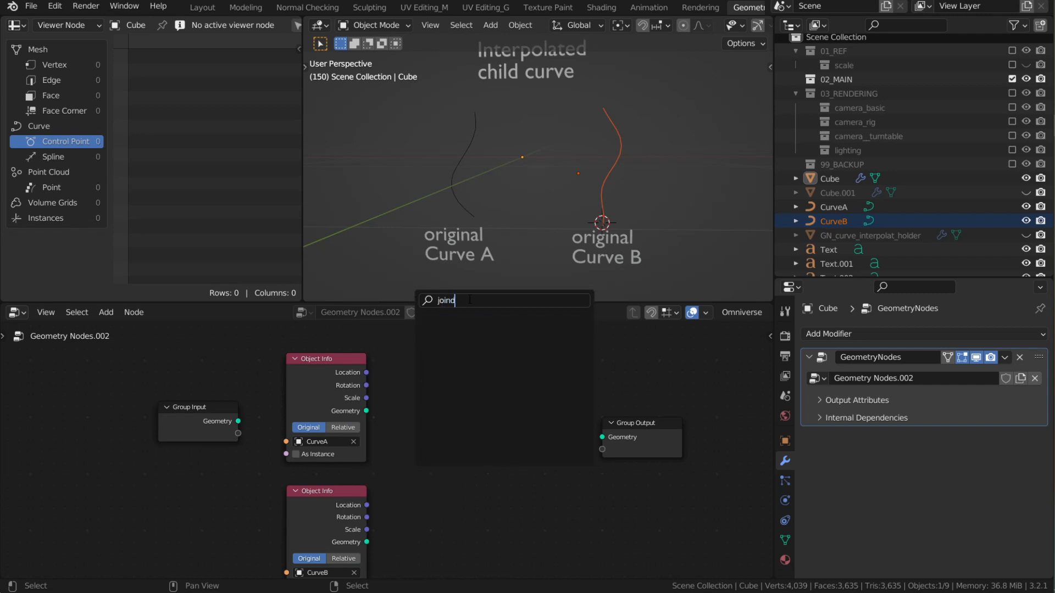
key(Down)
key(Return)
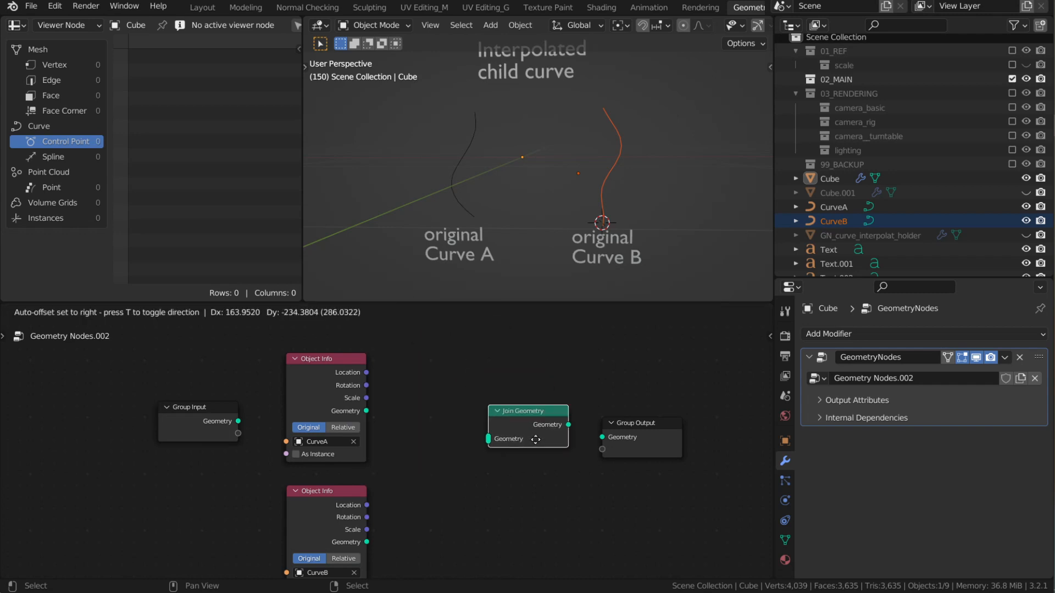
click(570, 429)
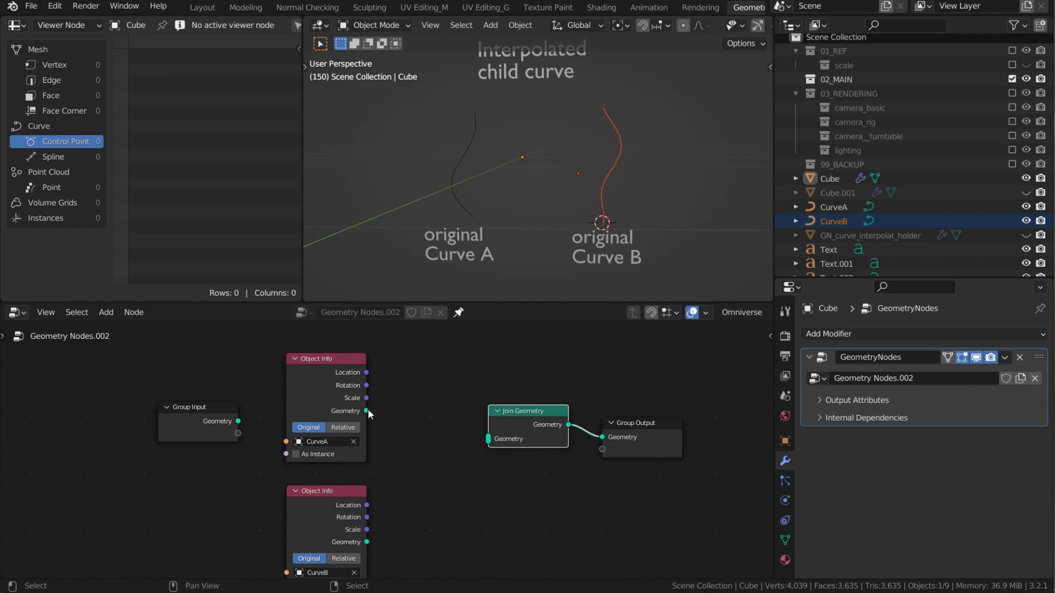
Step: Connect the Geometry outputs of the CurveA and CurveB Object Info nodes to Join Geometry
drag(366, 412, 489, 439)
drag(367, 543, 490, 446)
middle_drag(469, 477, 487, 457)
scroll(408, 422, down, 1)
middle_drag(407, 421, 396, 423)
scroll(365, 383, up, 1)
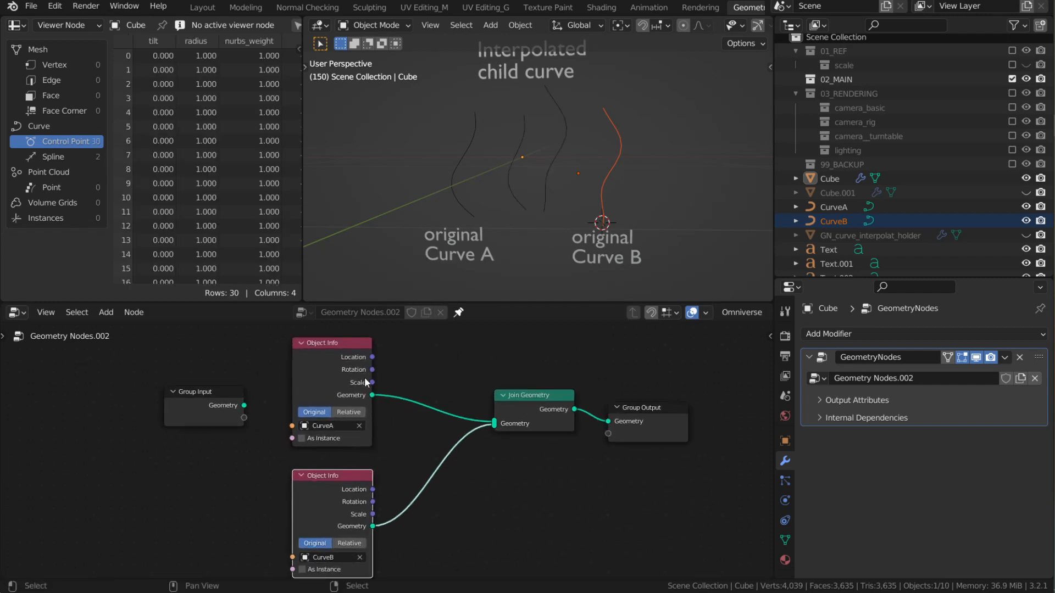
scroll(367, 383, up, 1)
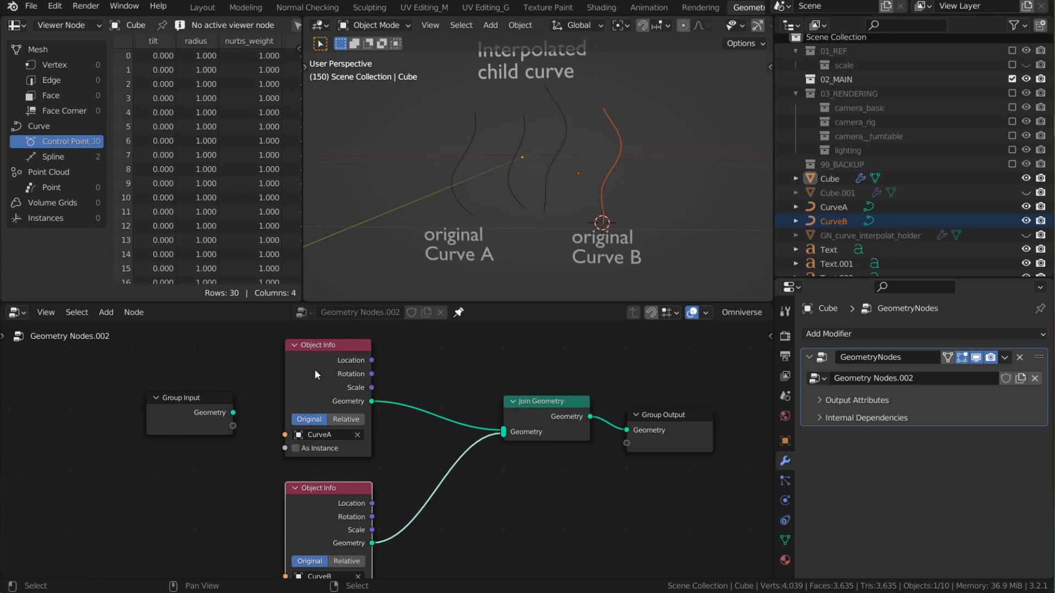
Step: Select the Cube object and compare its joined curves with the original Curve A and Curve B
middle_drag(572, 181, 556, 225)
click(526, 165)
scroll(529, 160, up, 4)
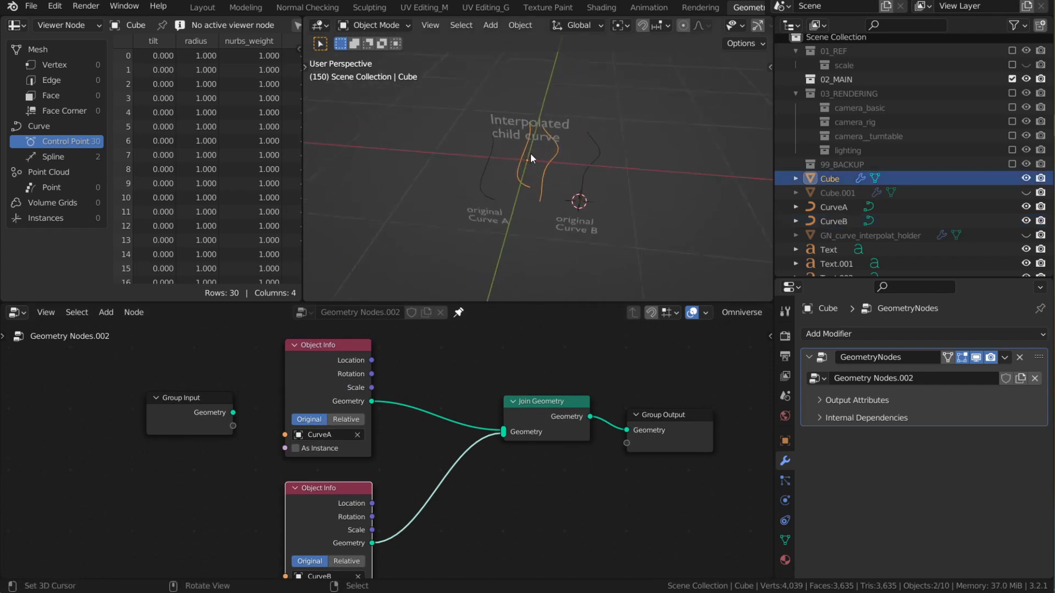
click(454, 198)
click(510, 169)
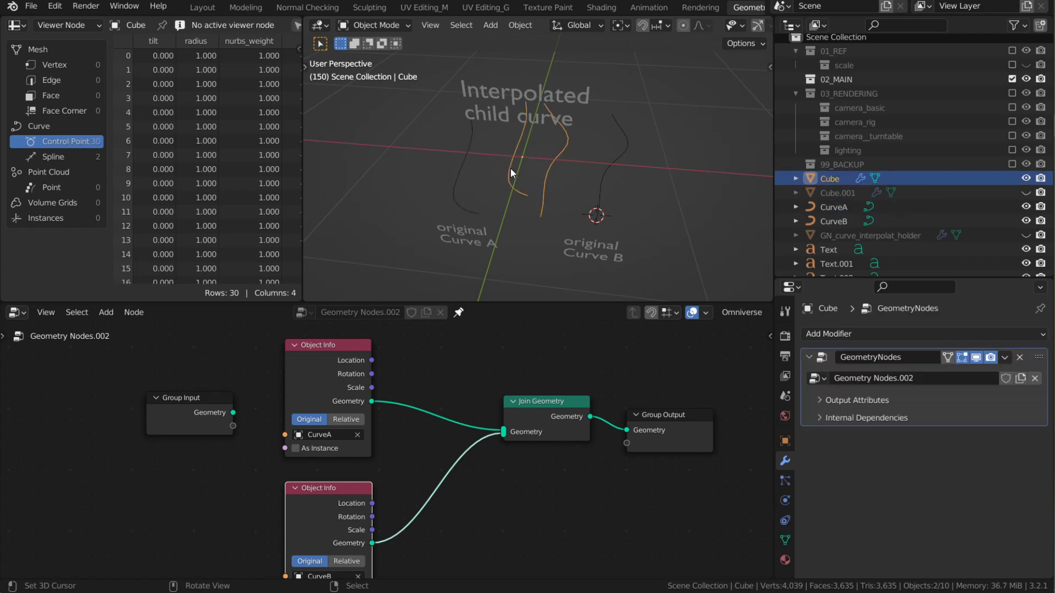
Step: Toggle the Cube in and out of Edit Mode to compare its underlying mesh with the curves its node setup outputs
middle_drag(510, 168, 539, 128)
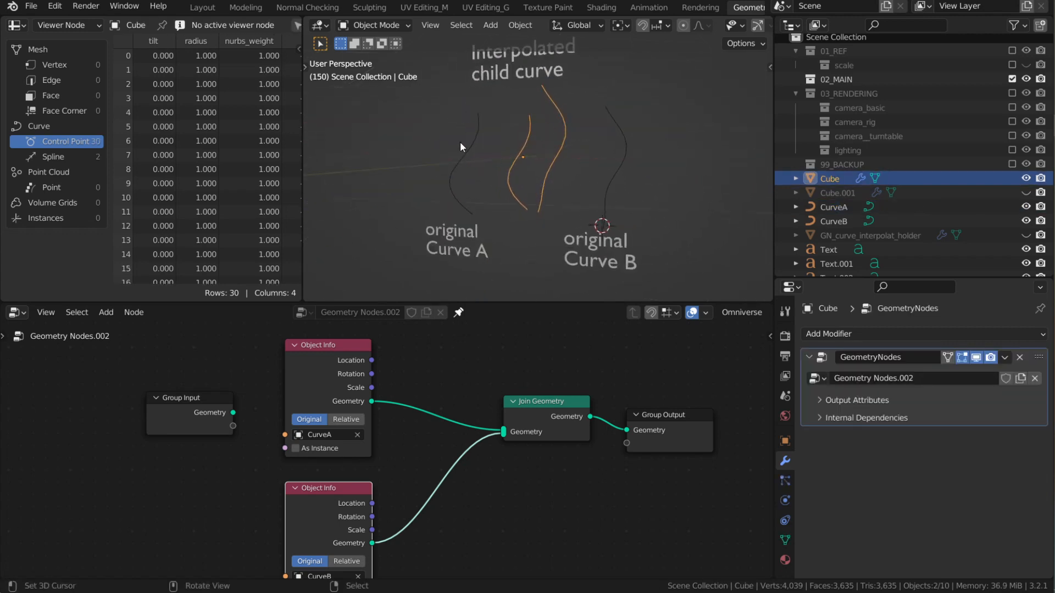
middle_drag(460, 141, 537, 153)
click(474, 173)
key(Tab)
key(Tab)
click(508, 163)
key(Tab)
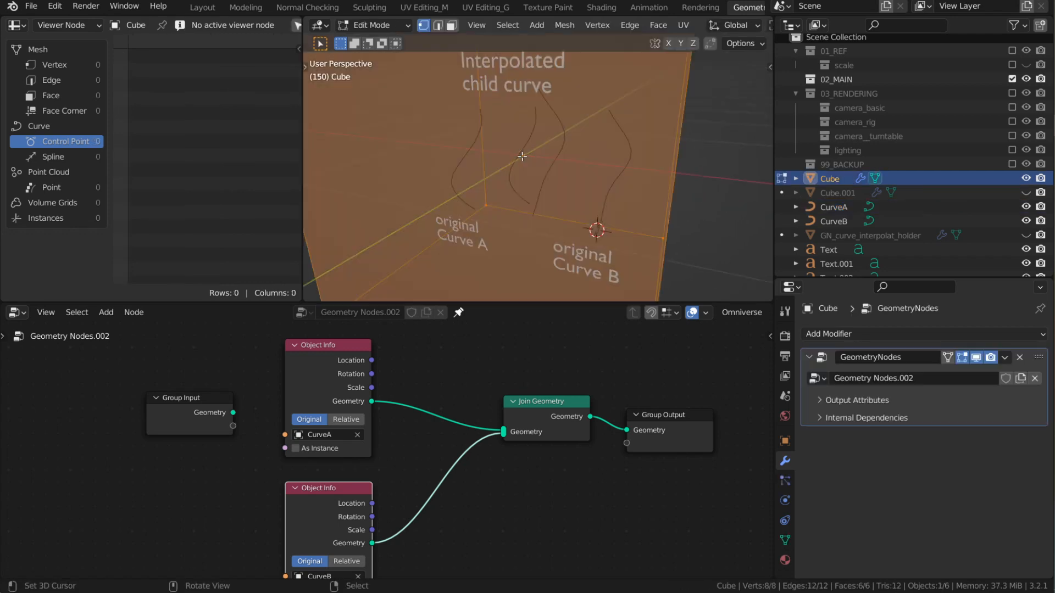
scroll(579, 130, down, 6)
key(Tab)
scroll(552, 173, up, 7)
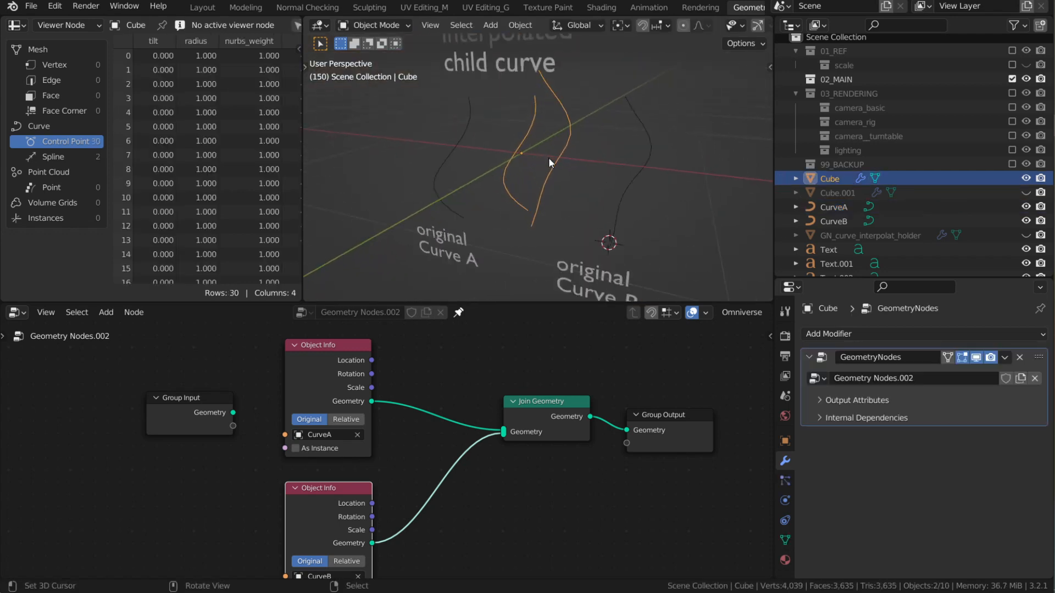
middle_drag(548, 157, 529, 130)
Step: Select the original CurveA and CurveB together and compare their placement with the Cube's joined curves from several angles
click(486, 167)
shift+click(594, 151)
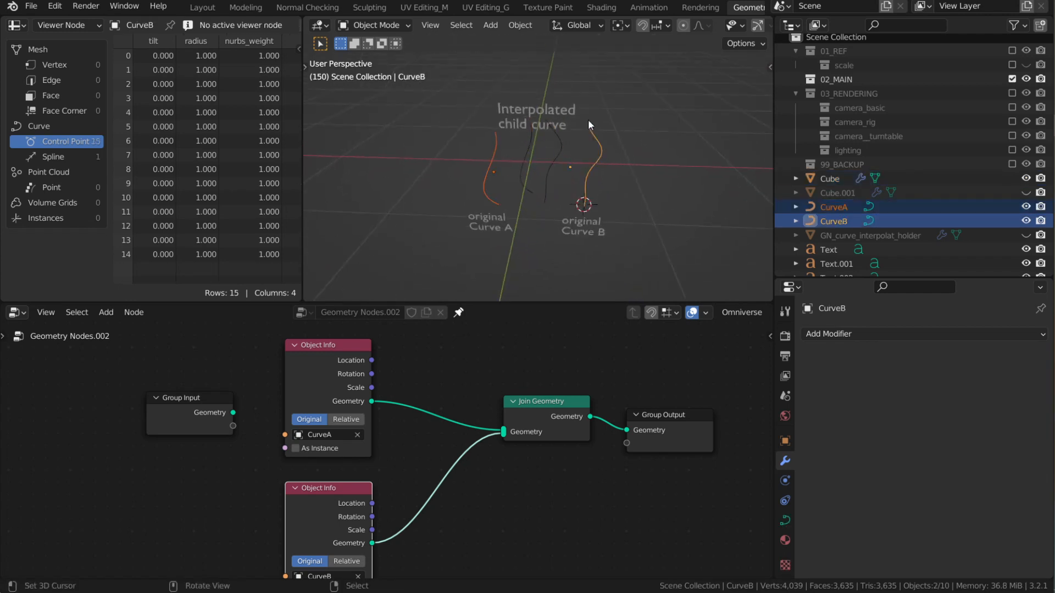
middle_drag(576, 209, 596, 151)
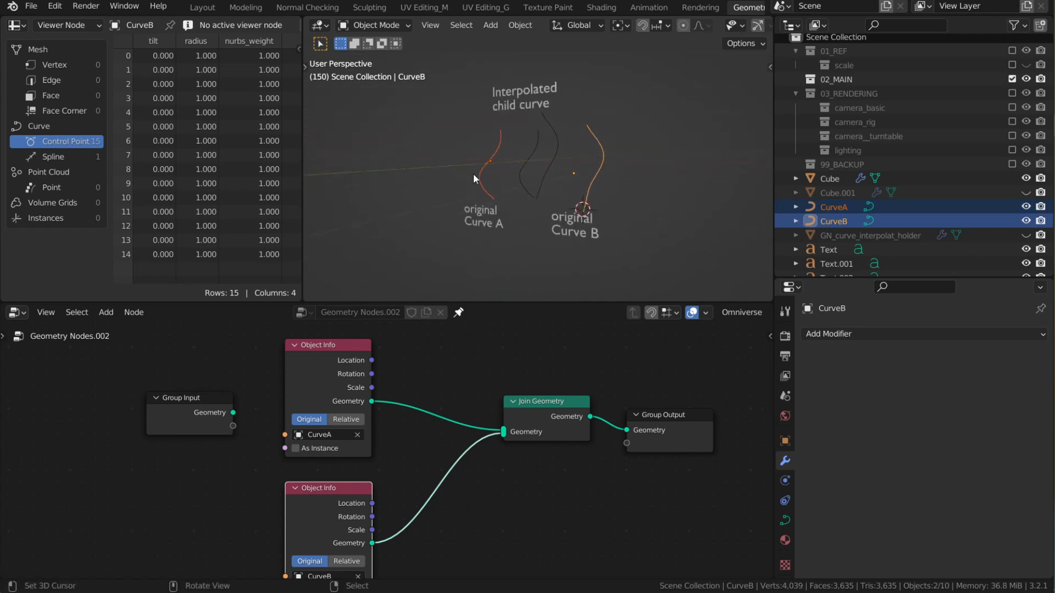
middle_drag(508, 201, 495, 141)
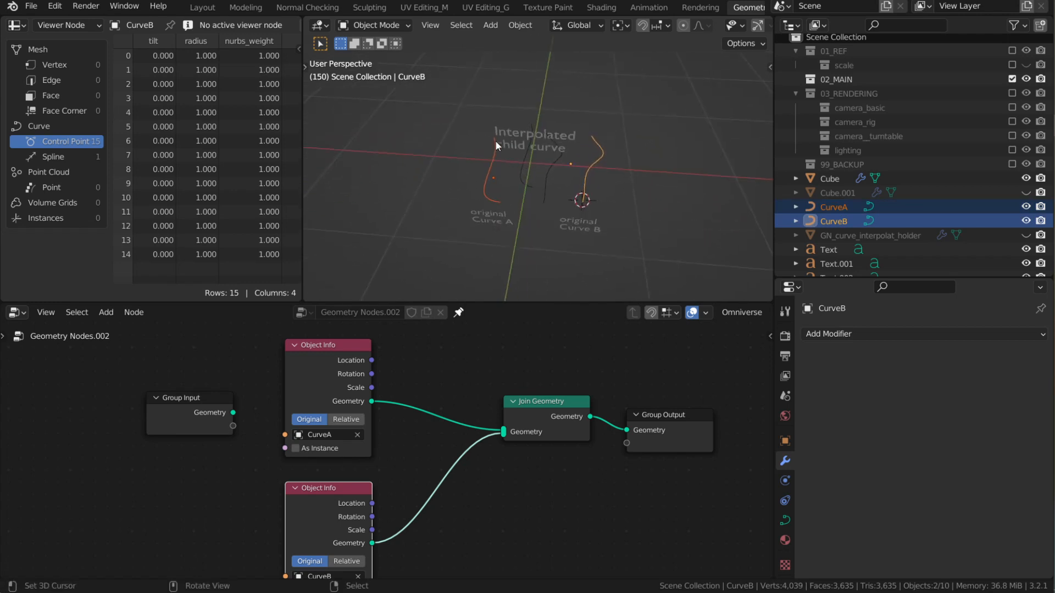
click(555, 164)
middle_drag(556, 162, 532, 170)
middle_drag(555, 239, 460, 216)
click(454, 199)
shift+click(642, 189)
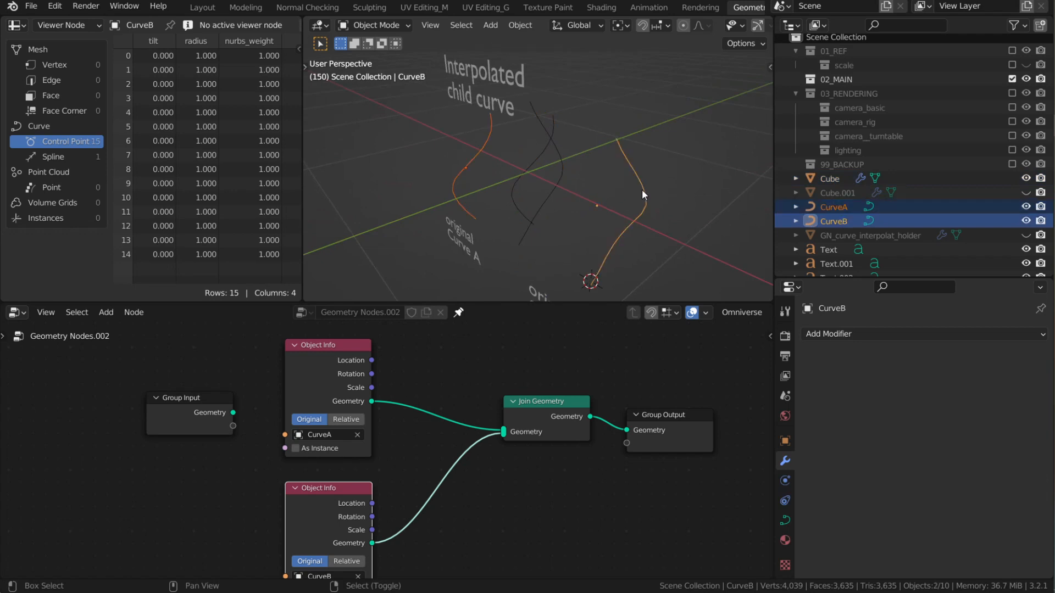
middle_drag(642, 189, 473, 285)
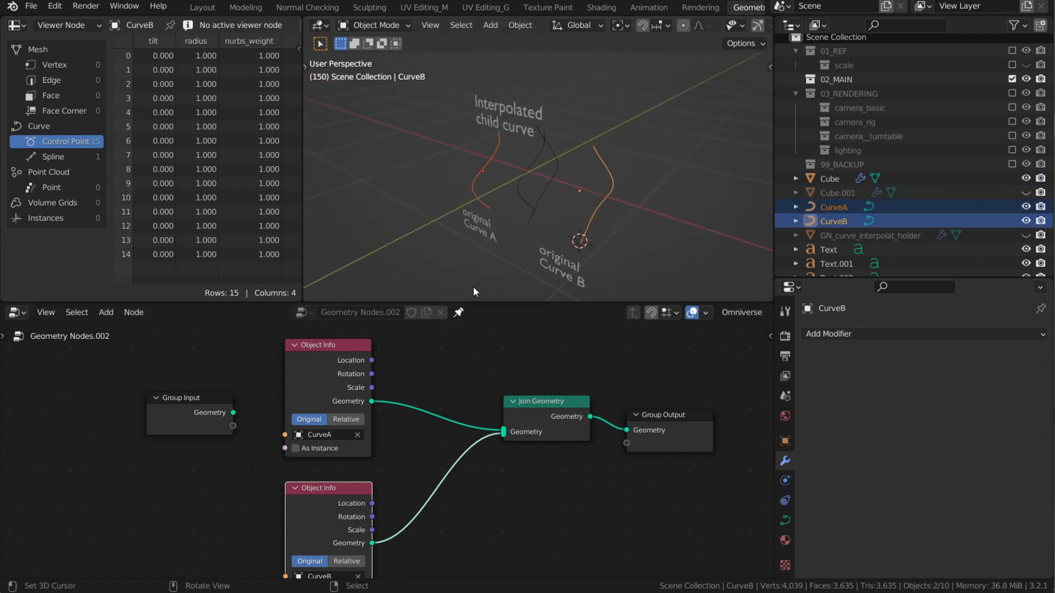
Step: Select the Cube and set the CurveA and CurveB Object Info nodes to Relative
click(536, 160)
shift+scroll(364, 380, down, 3)
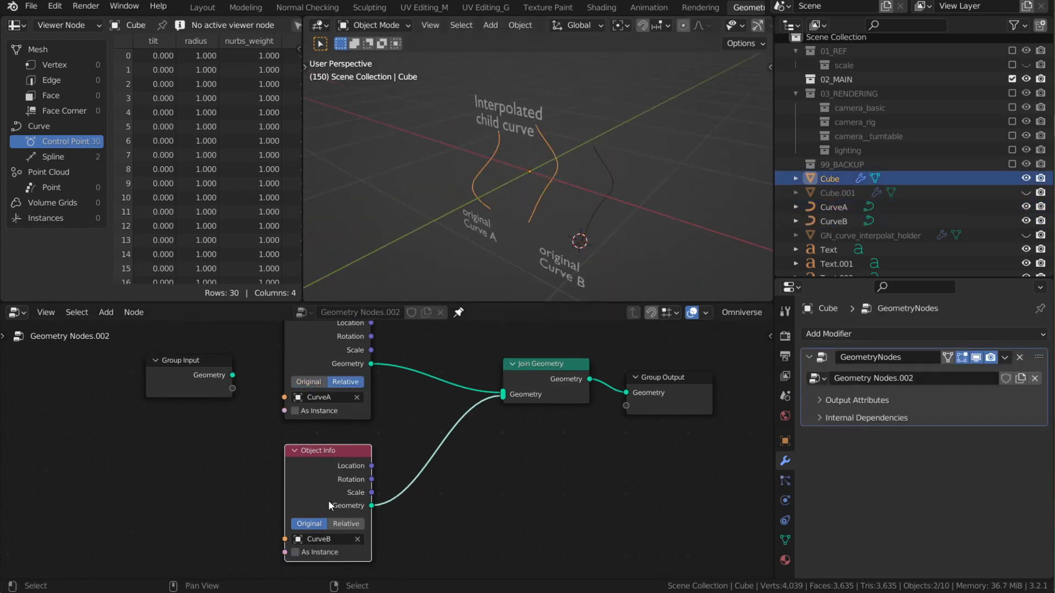
click(340, 523)
Step: Examine how the Cube's joined curves line up with the original Curve A and Curve B
middle_drag(517, 185, 538, 183)
scroll(516, 235, up, 3)
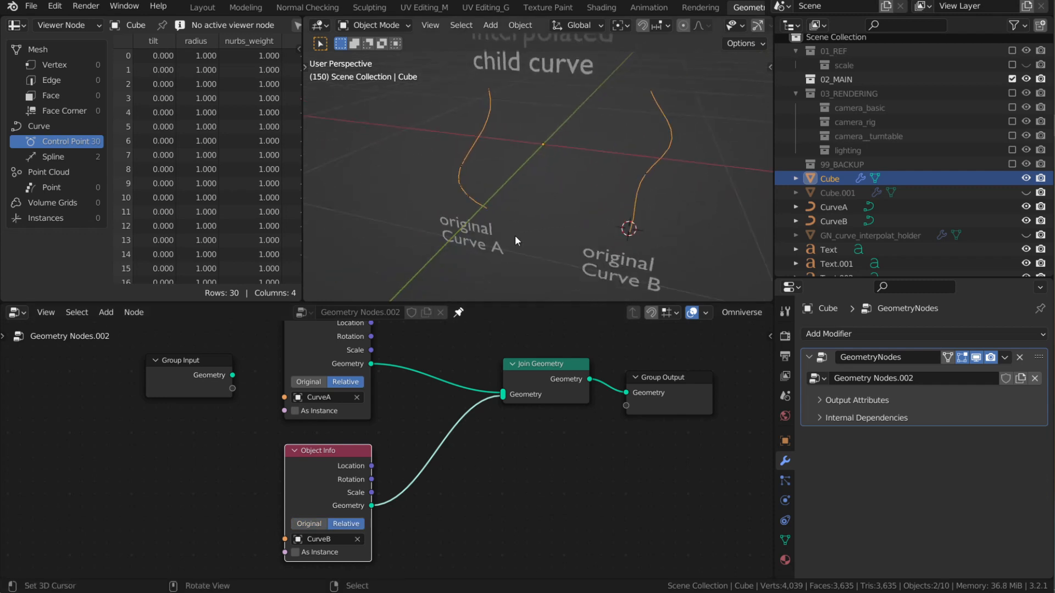
middle_drag(316, 452, 313, 458)
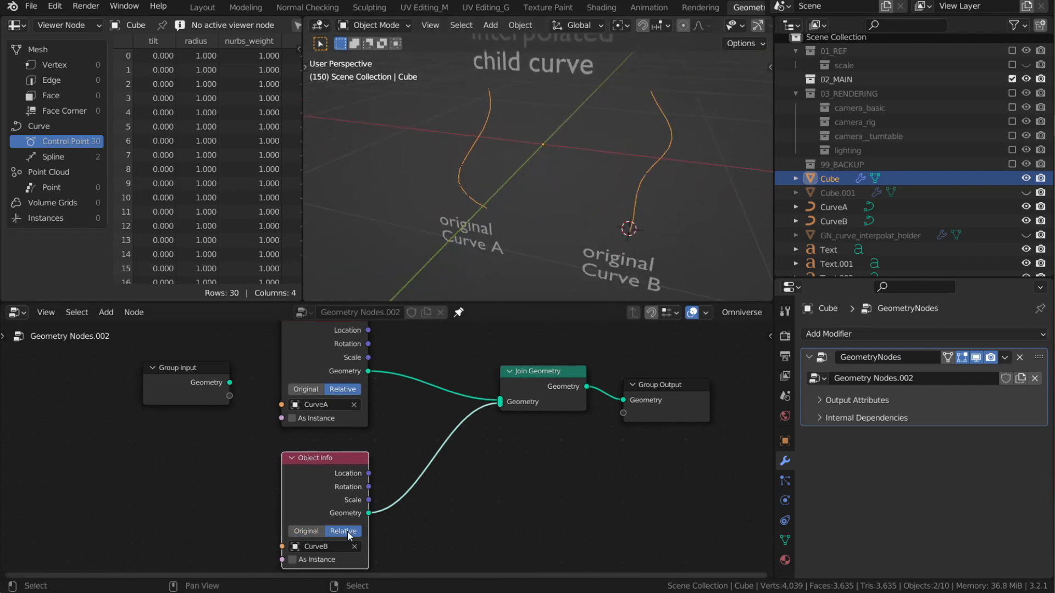
middle_drag(349, 355, 316, 426)
scroll(315, 427, up, 1)
middle_drag(551, 218, 486, 157)
middle_drag(661, 140, 648, 167)
middle_drag(730, 191, 504, 143)
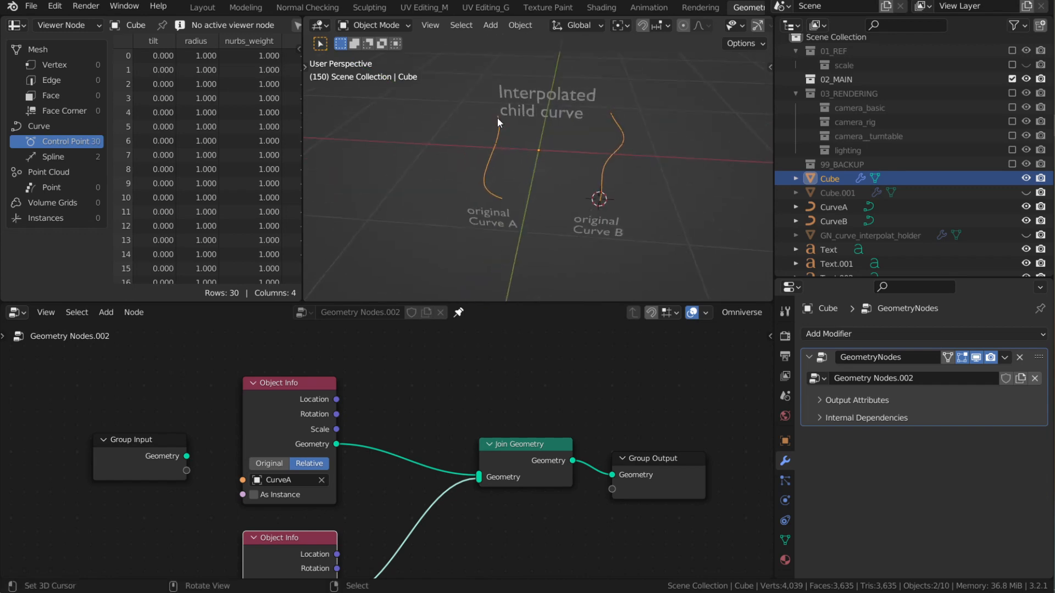
middle_drag(644, 133, 585, 114)
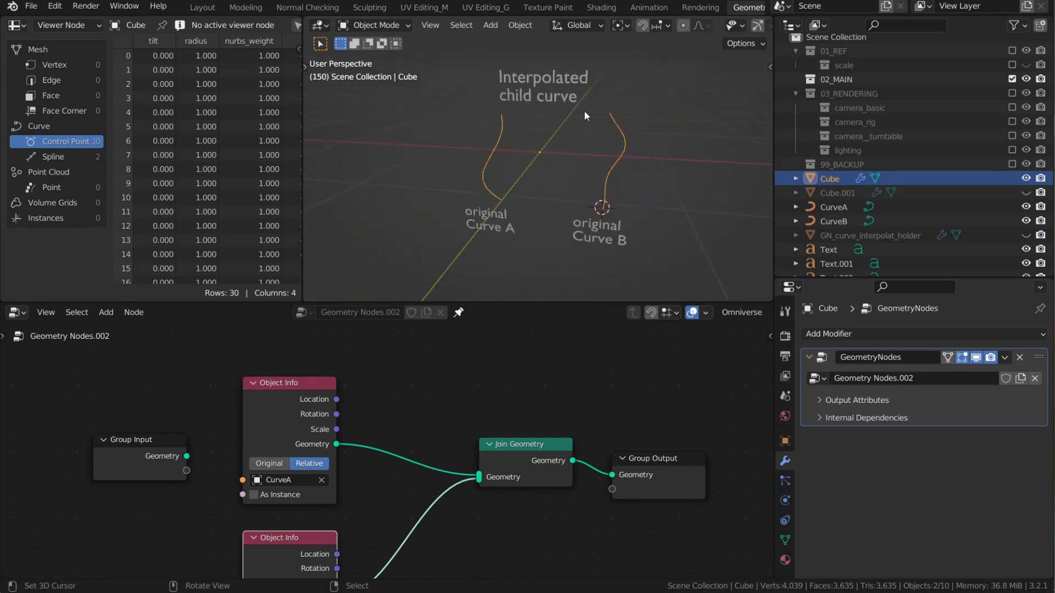
Step: Move the Group Output node far from Join Geometry and shift Join Geometry slightly to make room in the tree
scroll(482, 394, down, 3)
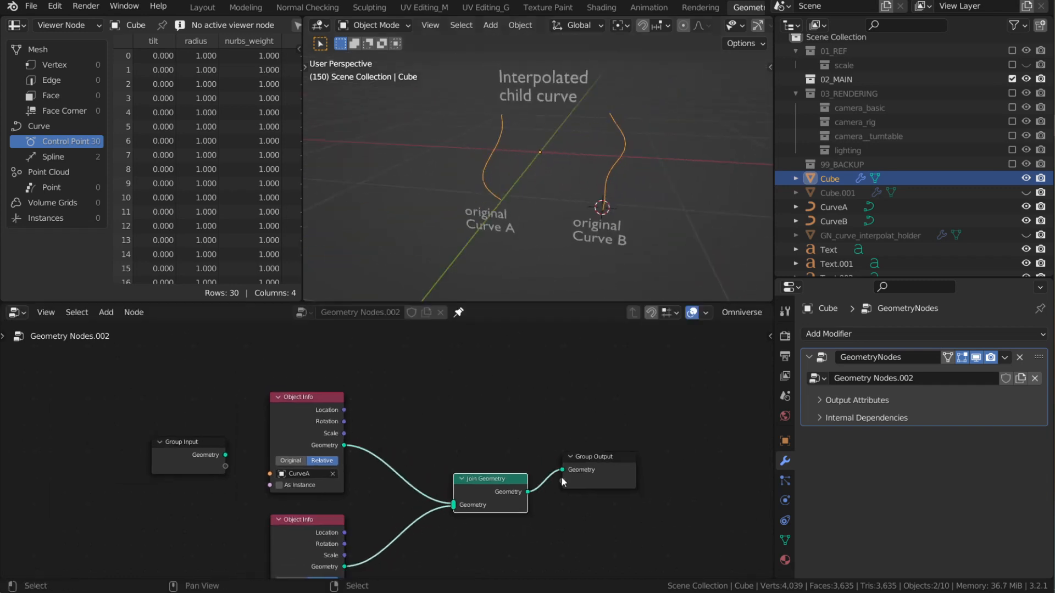
drag(599, 457, 789, 467)
scroll(456, 385, down, 2)
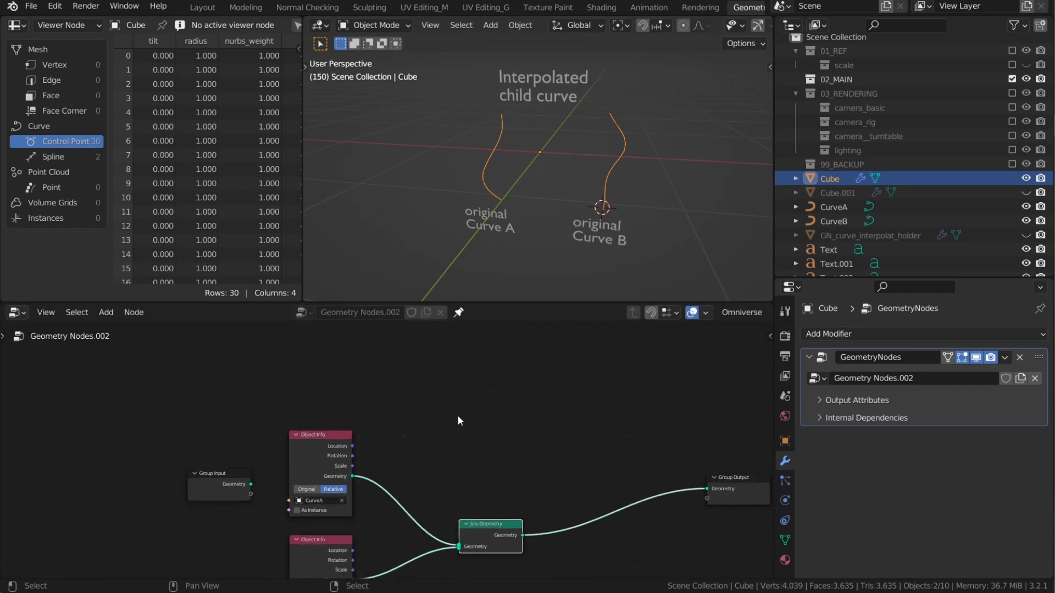
drag(456, 506, 454, 483)
mouse_move(424, 411)
middle_down()
mouse_move(436, 426)
mouse_move(423, 403)
middle_up()
click(418, 395)
Step: Add a Curve Line node and place it above the CurveA Object Info node
middle_drag(613, 158, 603, 181)
scroll(398, 439, up, 3)
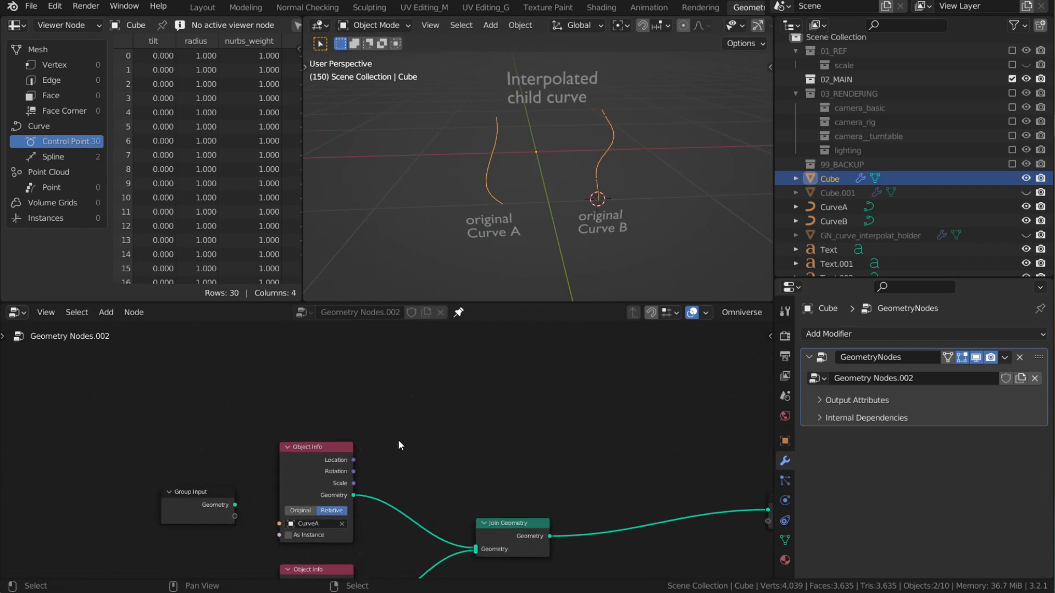
middle_drag(394, 417, 399, 392)
middle_drag(530, 218, 486, 190)
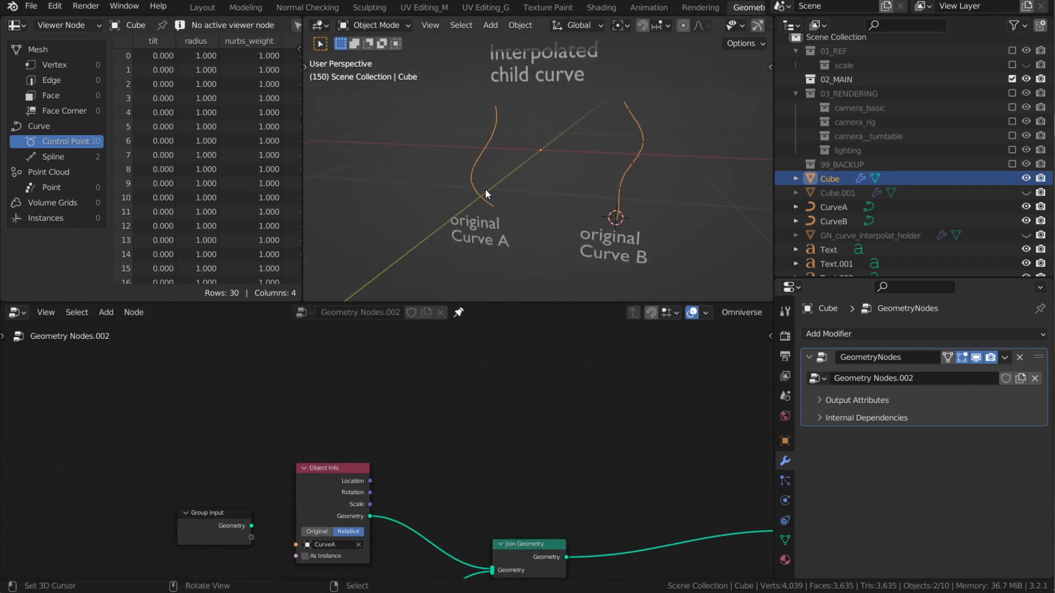
key(shift+a)
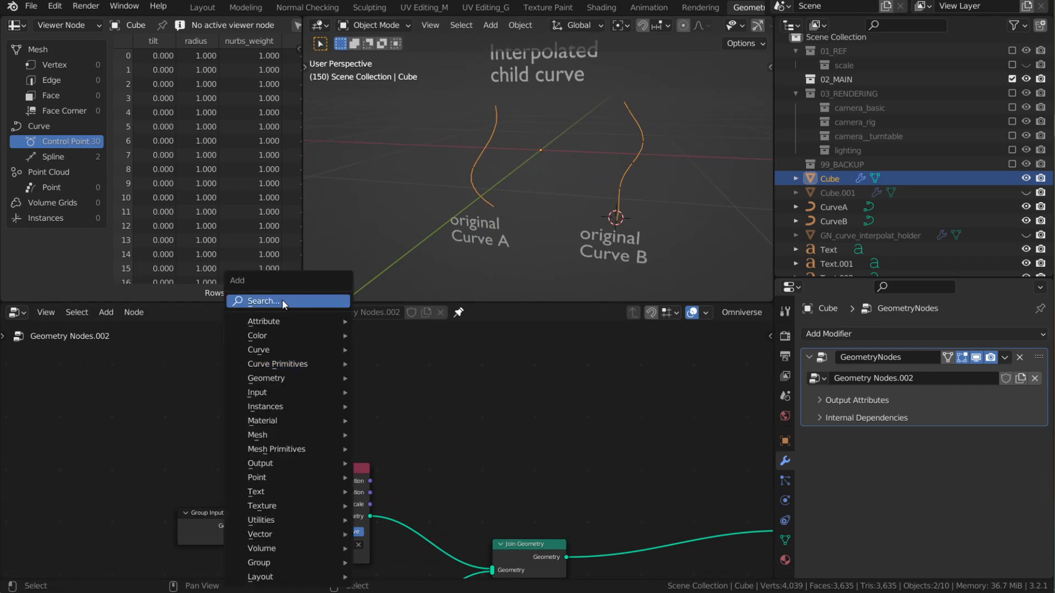
click(281, 299)
text(c)
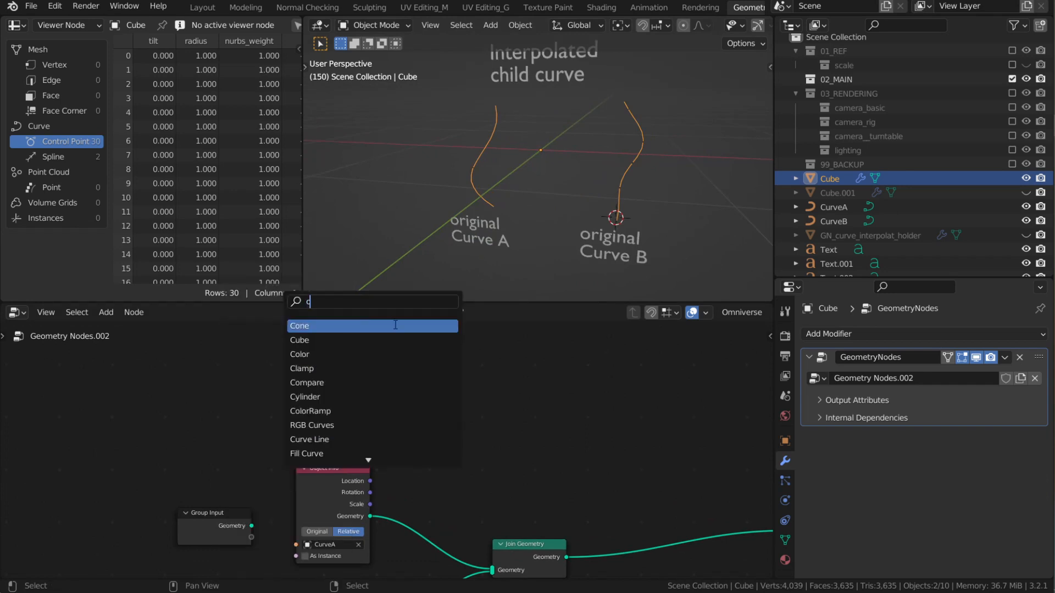
text(urve line)
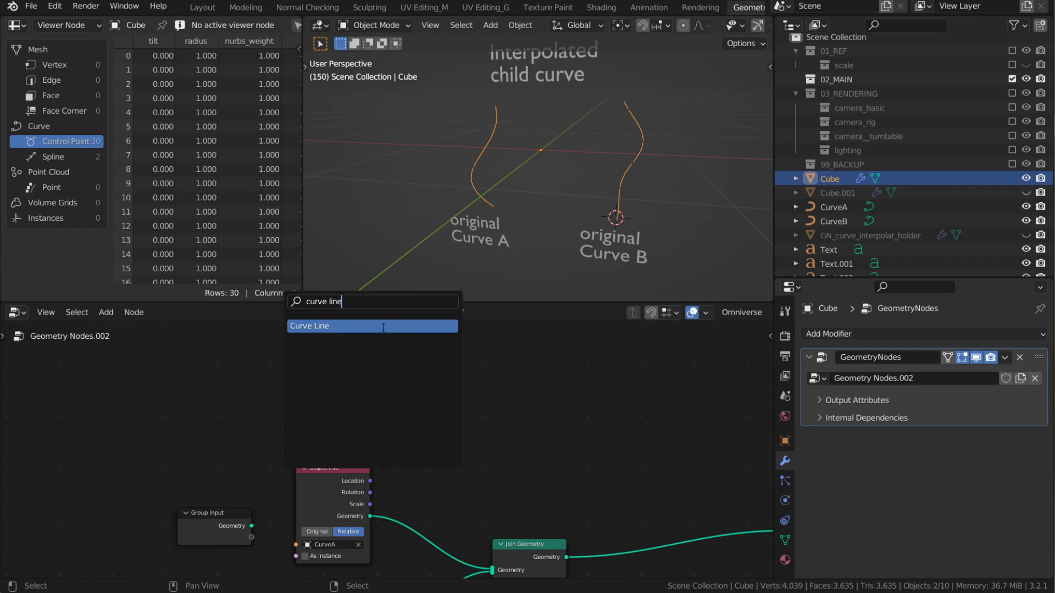
key(Return)
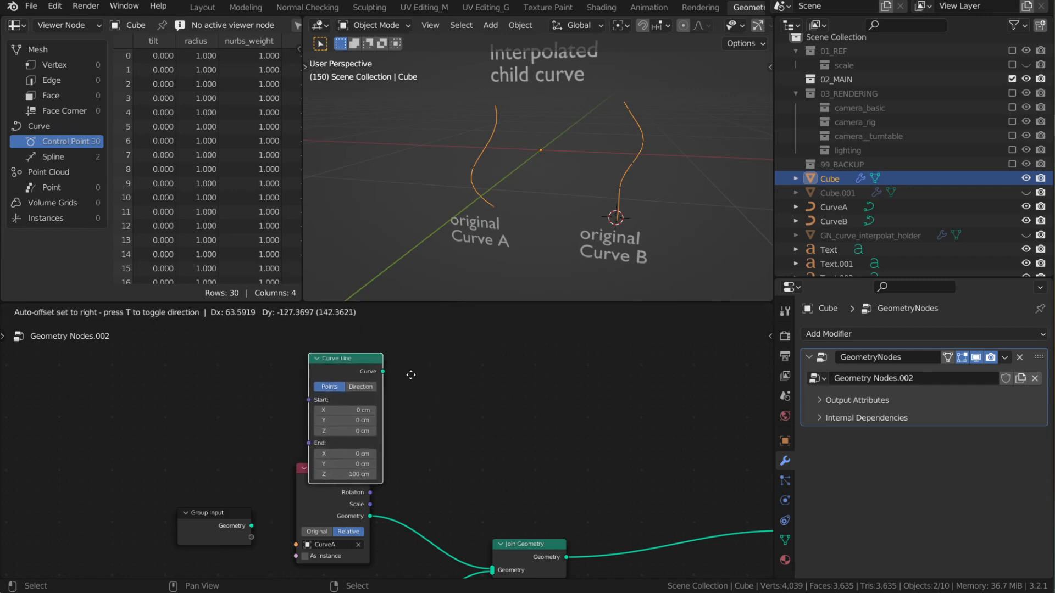
click(384, 377)
scroll(384, 376, down, 4)
middle_drag(414, 399, 394, 375)
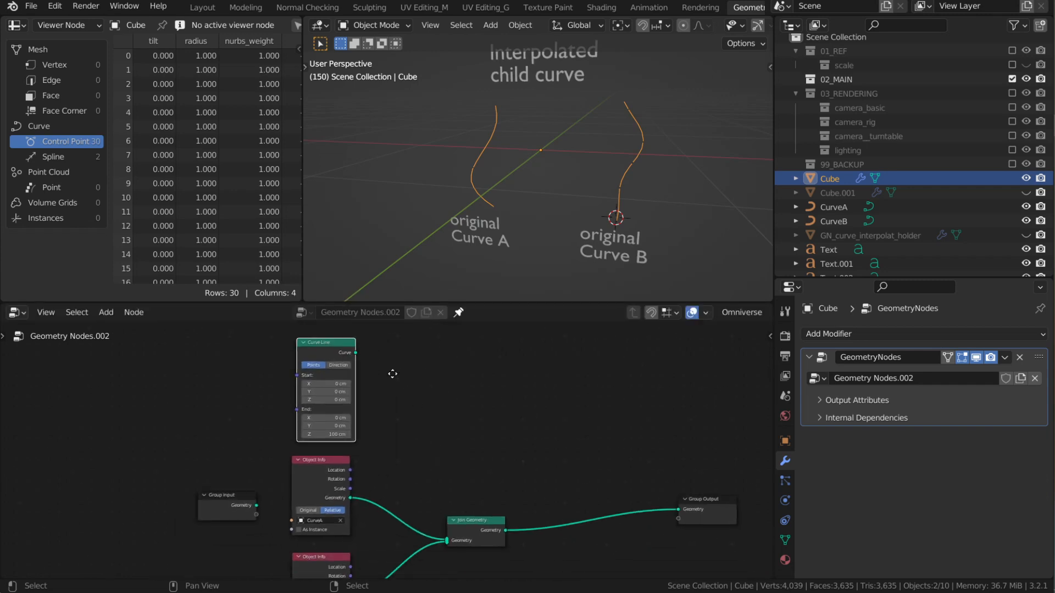
Step: Move Join Geometry closer to Group Output and connect the Curve Line's Curve output to it
drag(461, 522, 589, 485)
drag(355, 352, 575, 505)
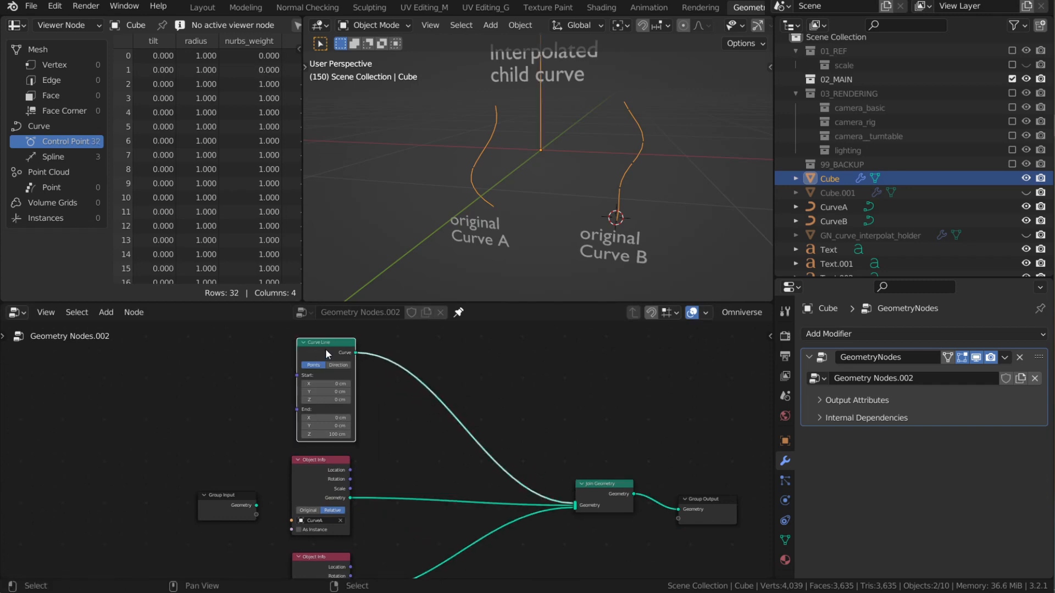
scroll(326, 354, up, 2)
middle_drag(593, 186, 538, 214)
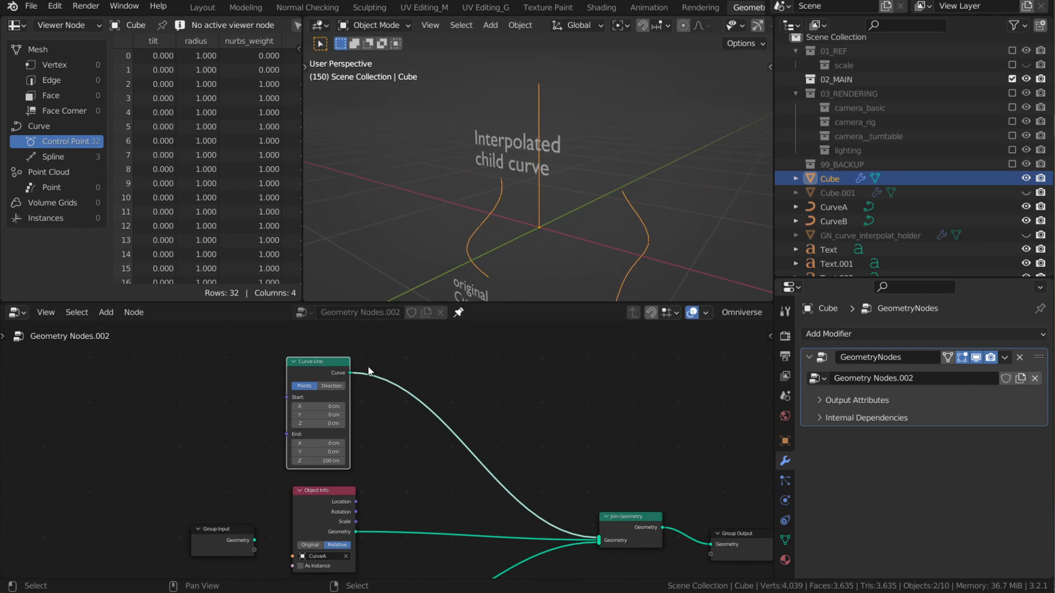
Step: Connect the Curve Line's Curve output directly to the Group Output geometry and examine the line's control points
drag(350, 373, 715, 546)
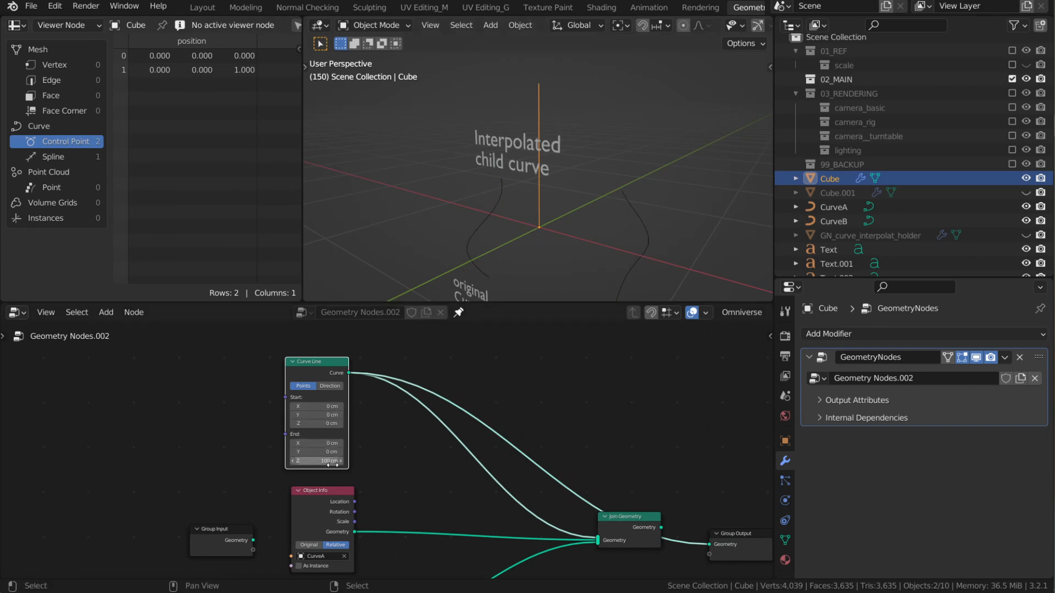
middle_drag(536, 241, 551, 206)
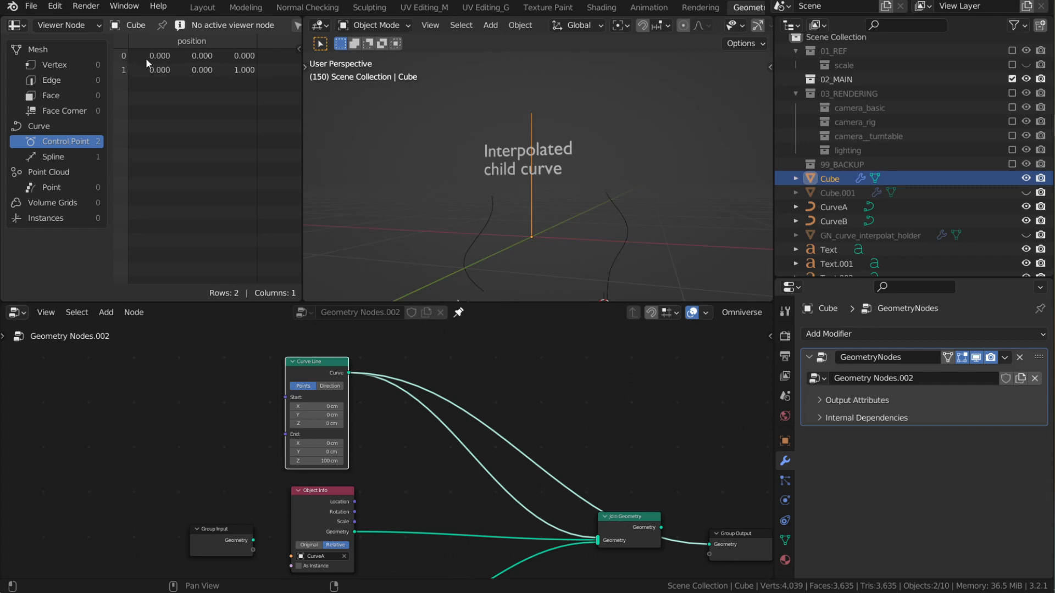
middle_drag(519, 223, 543, 252)
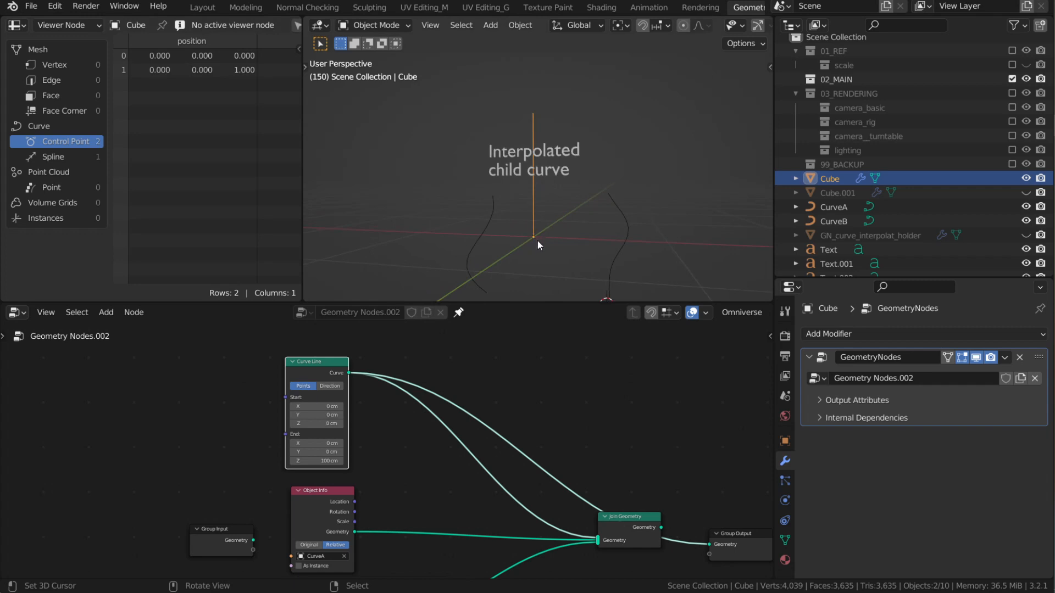
Step: Annotate the curve line in the viewport, marking its lower end 0 and its upper end 1
mouse_move(527, 236)
mouse_down()
mouse_move(551, 248)
mouse_move(558, 240)
mouse_up()
drag(527, 110, 534, 111)
scroll(565, 237, down, 1)
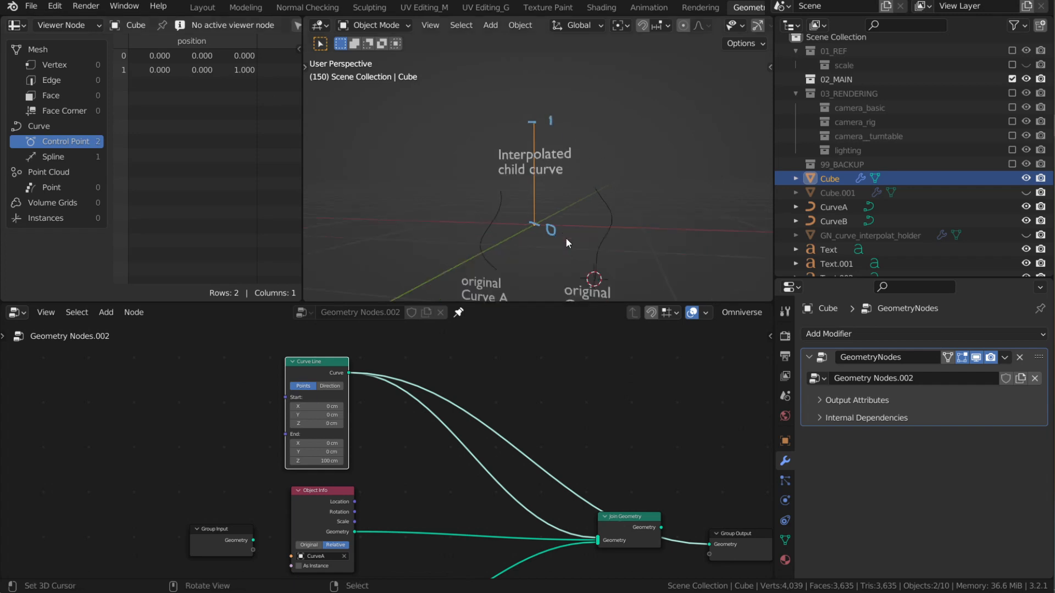
scroll(565, 238, up, 1)
Step: Insert a reroute point on the Curve Line's outgoing links and move it farther from the node
middle_drag(441, 369, 440, 371)
shift+right_drag(393, 364, 388, 406)
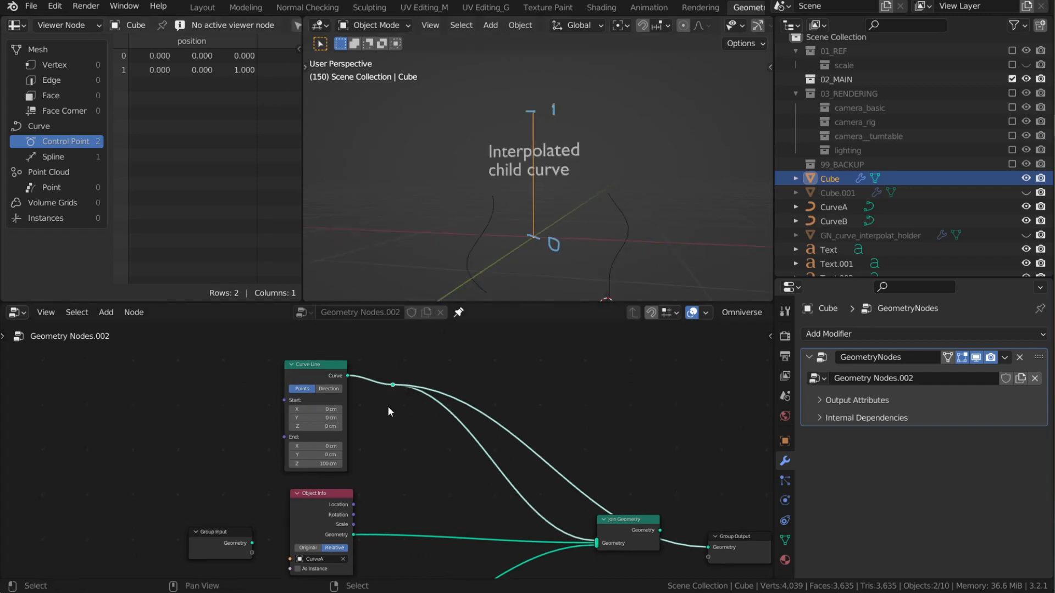
key(g)
click(487, 402)
Step: Insert a Resample Curve node on the link between the Curve Line and the reroute point
middle_drag(568, 193, 544, 119)
middle_drag(526, 242, 554, 158)
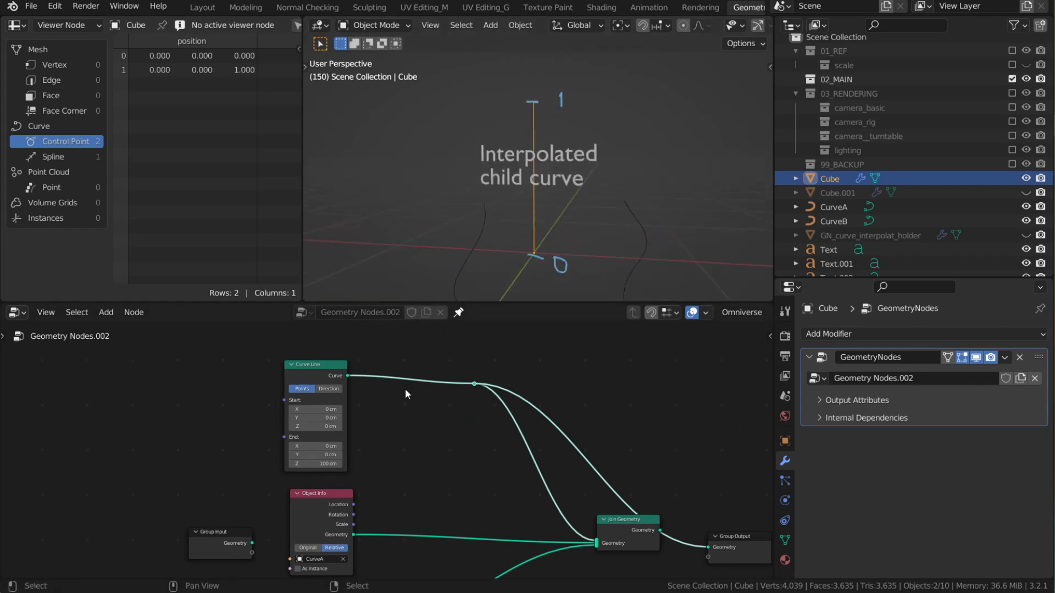
key(shift+a)
click(375, 295)
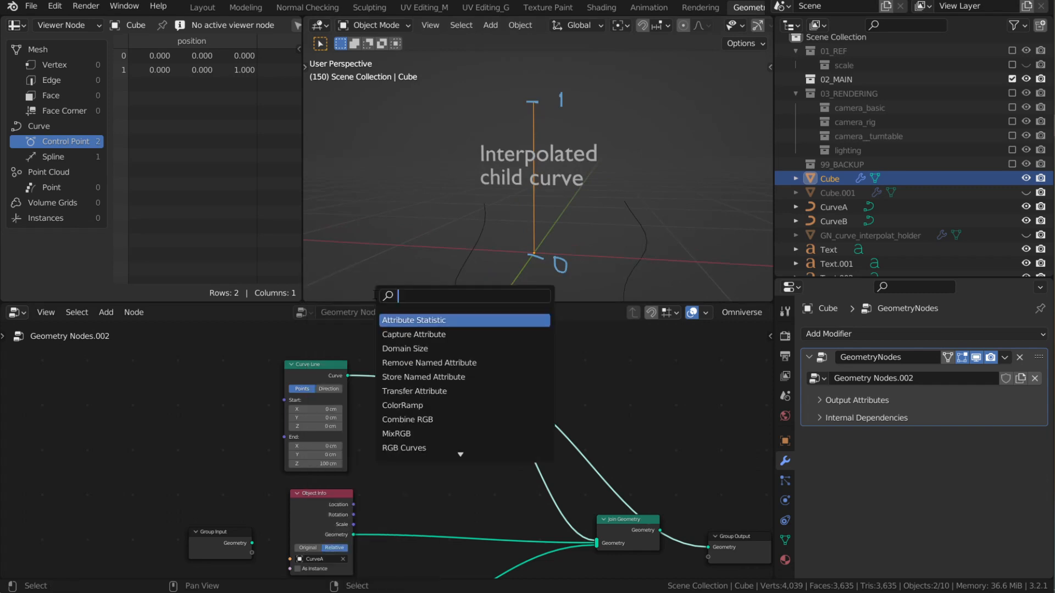
text(resample)
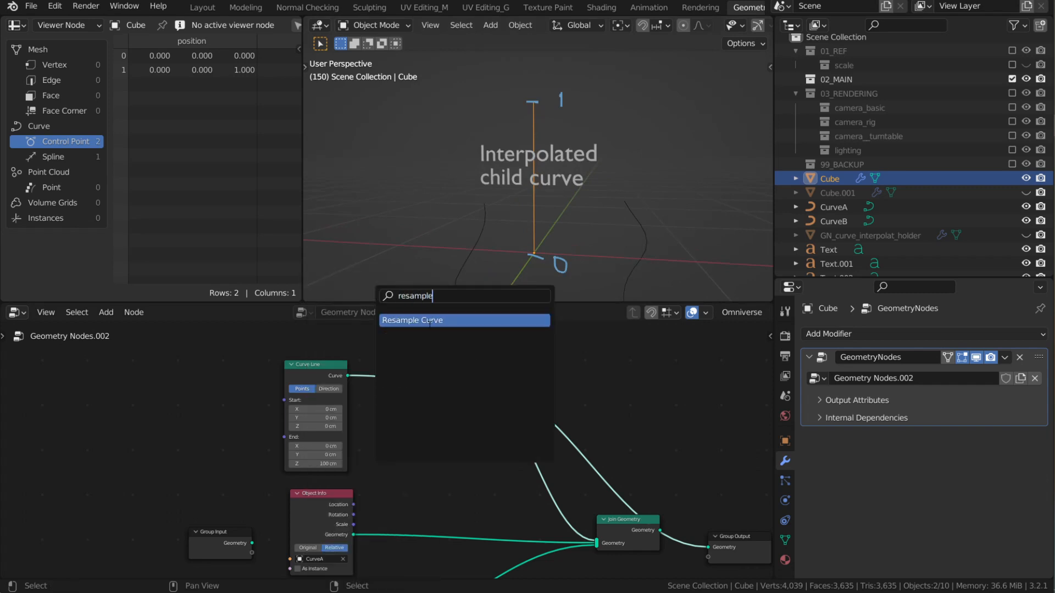
click(429, 321)
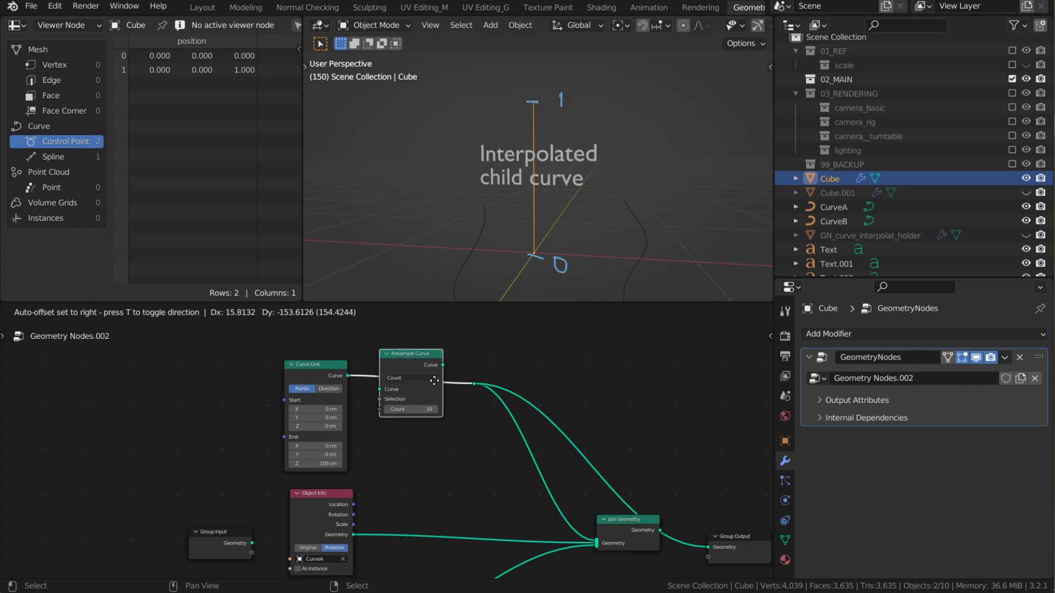
click(433, 377)
scroll(432, 377, up, 2)
middle_drag(439, 389, 437, 417)
scroll(440, 419, up, 1)
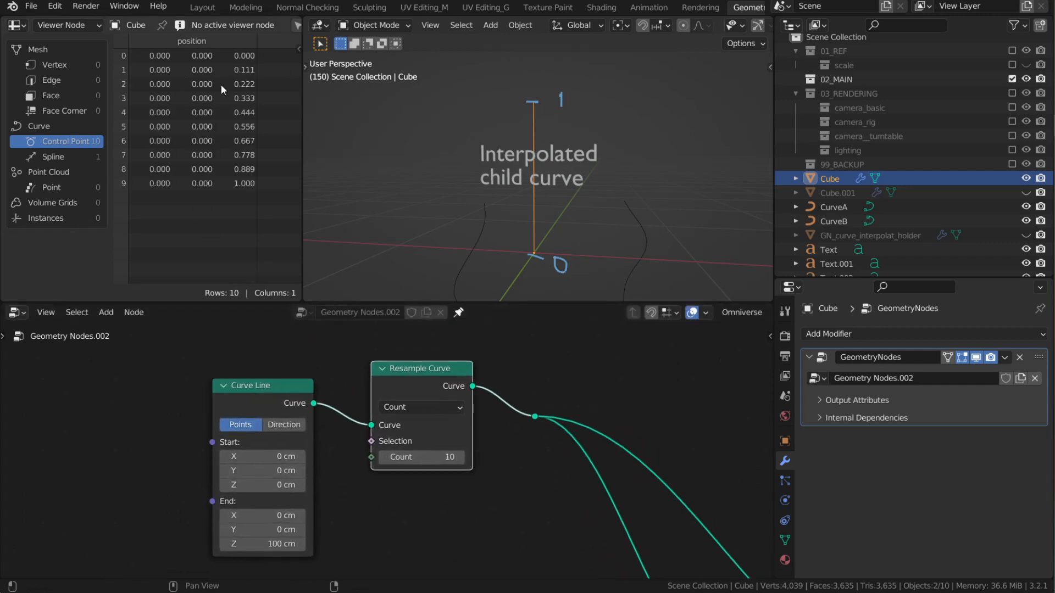
Step: Toggle muting of the Resample Curve node to compare the line's control points with and without resampling
key(m)
key(m)
key(m)
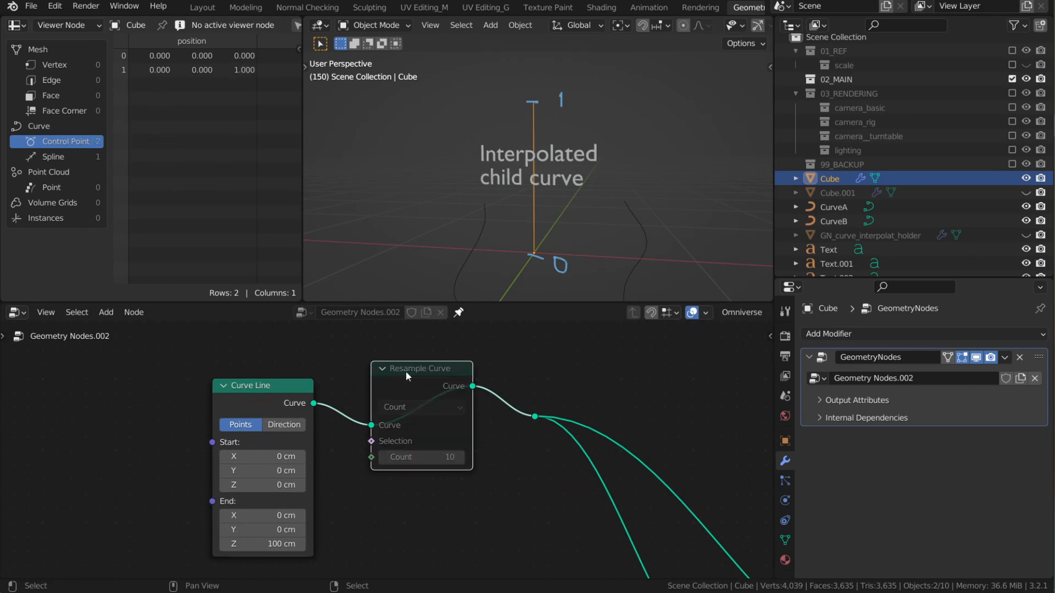
Step: Unmute the Resample Curve node so that the curve line is resampled to 10 points
key(m)
key(m)
key(m)
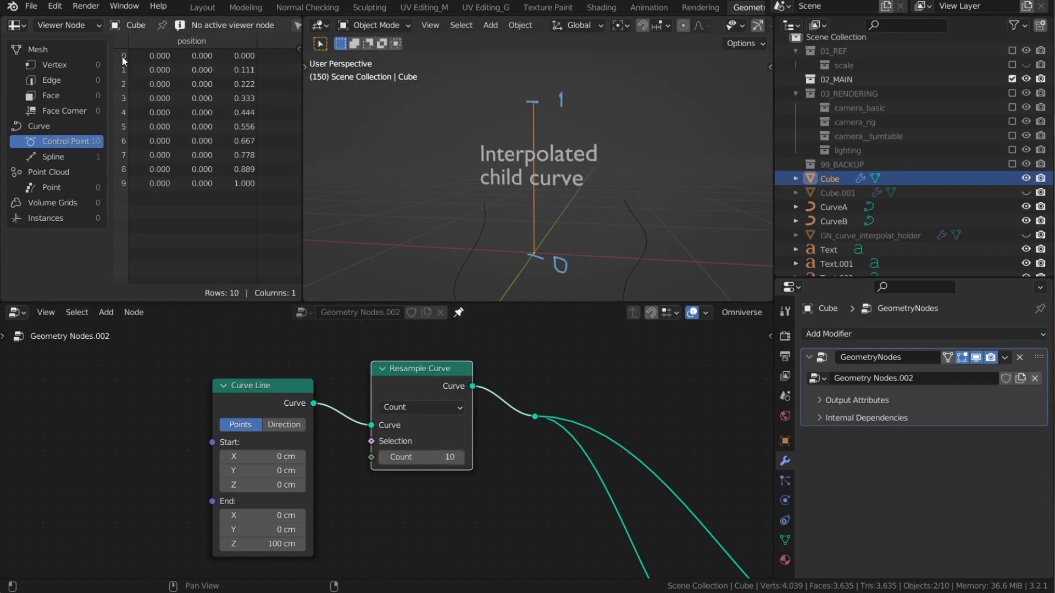
Step: Erase the annotated 1 at the line's upper end and label the resampled points 0, 1, 2, dots, 8 and 9 along the line
middle_drag(572, 217, 530, 181)
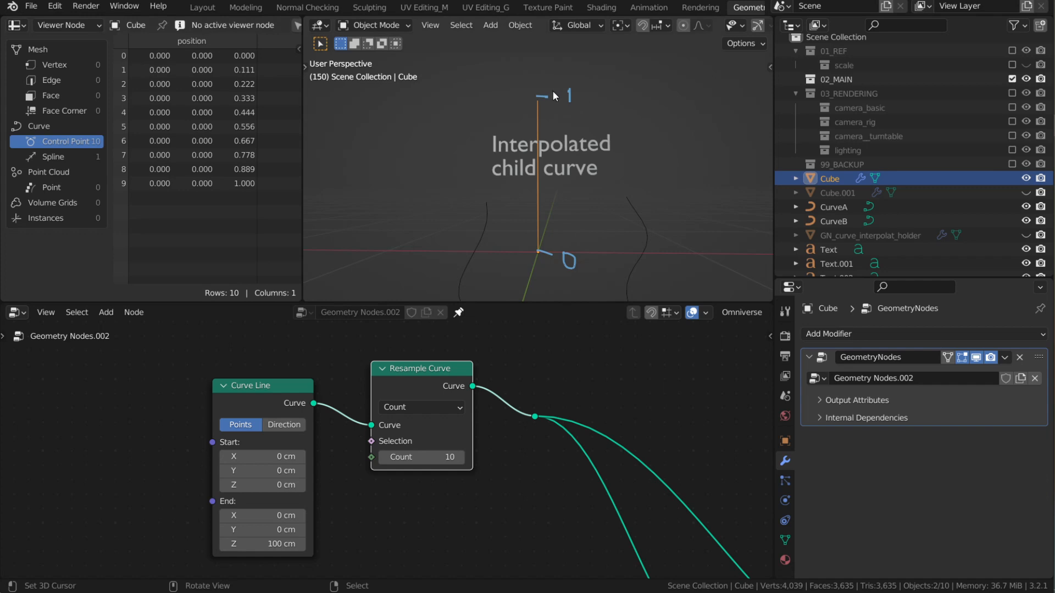
alt+drag(570, 91, 568, 99)
drag(571, 90, 568, 94)
drag(537, 237, 566, 241)
drag(531, 211, 564, 216)
click(560, 192)
click(560, 188)
click(560, 184)
mouse_move(531, 127)
mouse_down()
mouse_move(563, 135)
mouse_move(562, 125)
mouse_up()
mouse_move(549, 198)
middle_down()
mouse_move(555, 219)
mouse_move(532, 236)
mouse_move(520, 228)
middle_up()
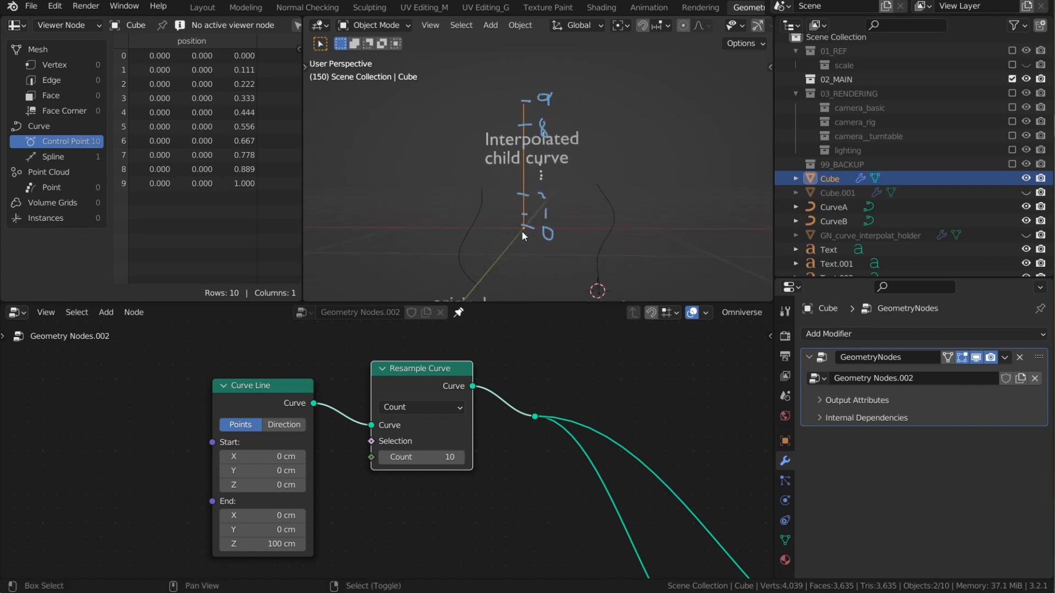
scroll(373, 464, down, 3)
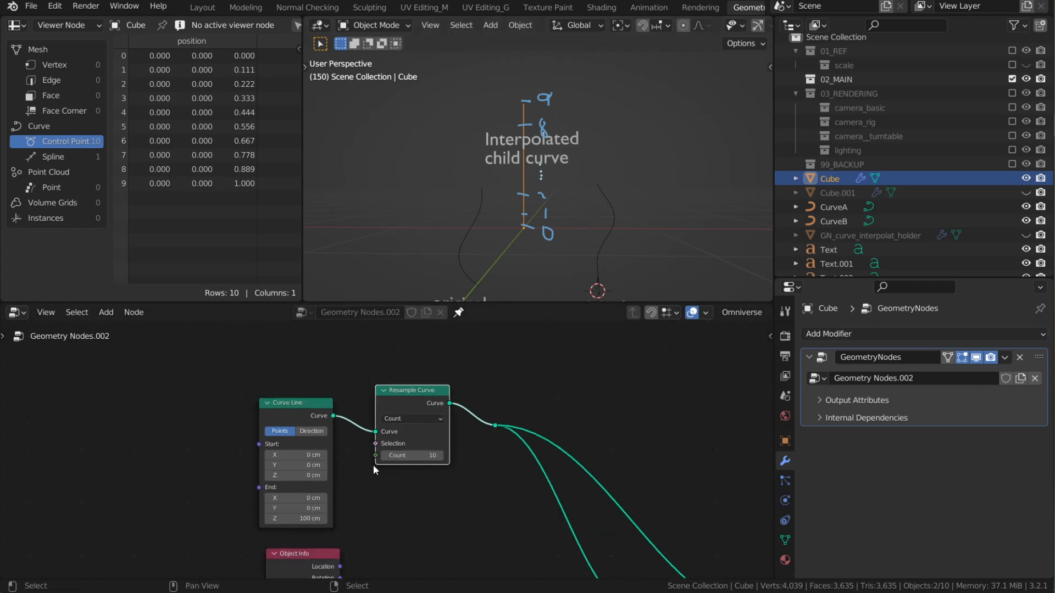
middle_drag(417, 470, 428, 448)
click(436, 466)
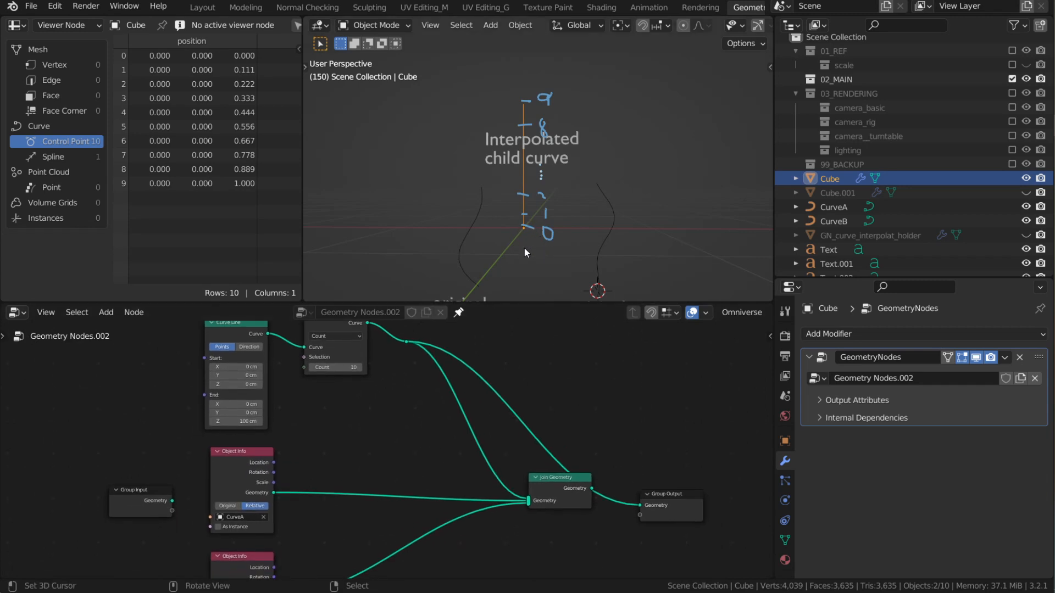
middle_drag(524, 249, 457, 226)
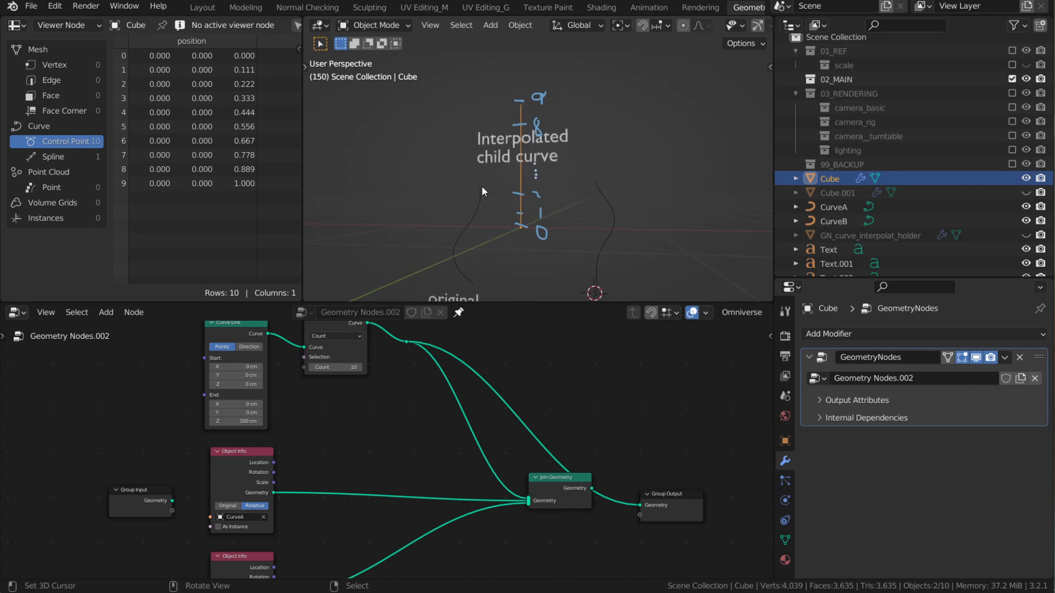
click(482, 202)
click(508, 158)
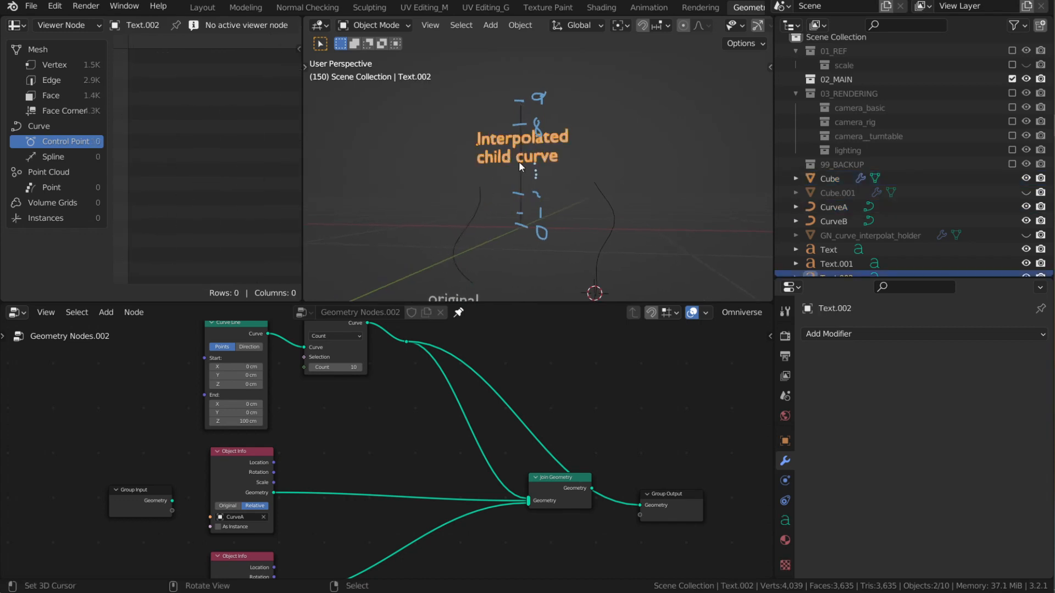
click(515, 175)
click(486, 208)
click(516, 176)
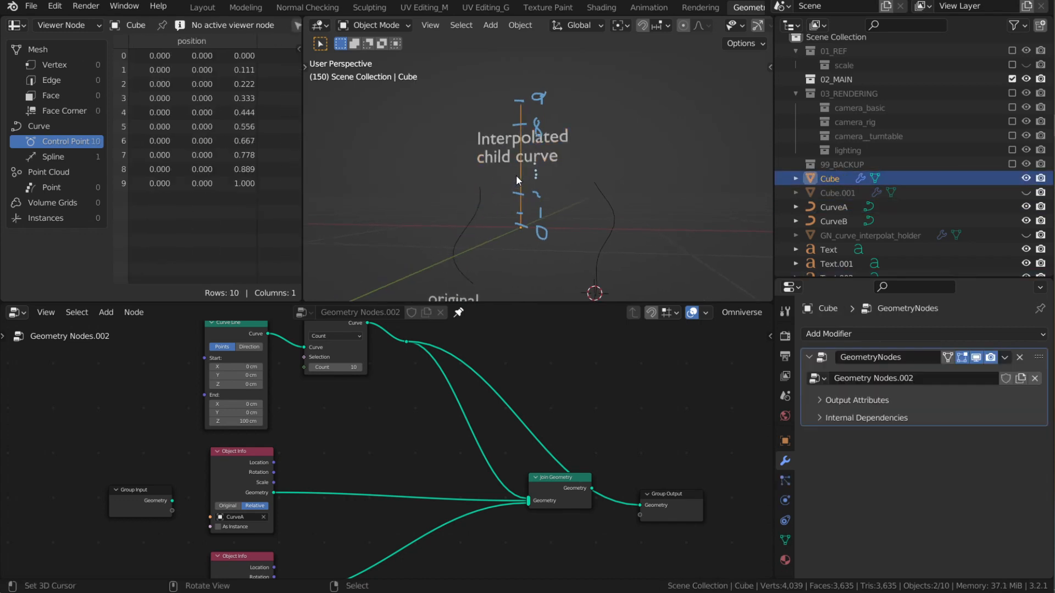
Step: Add a Transfer Attribute node between the Object Info nodes and Join Geometry, and widen it until its mode name is fully readable
middle_drag(482, 437, 514, 423)
scroll(426, 417, down, 2)
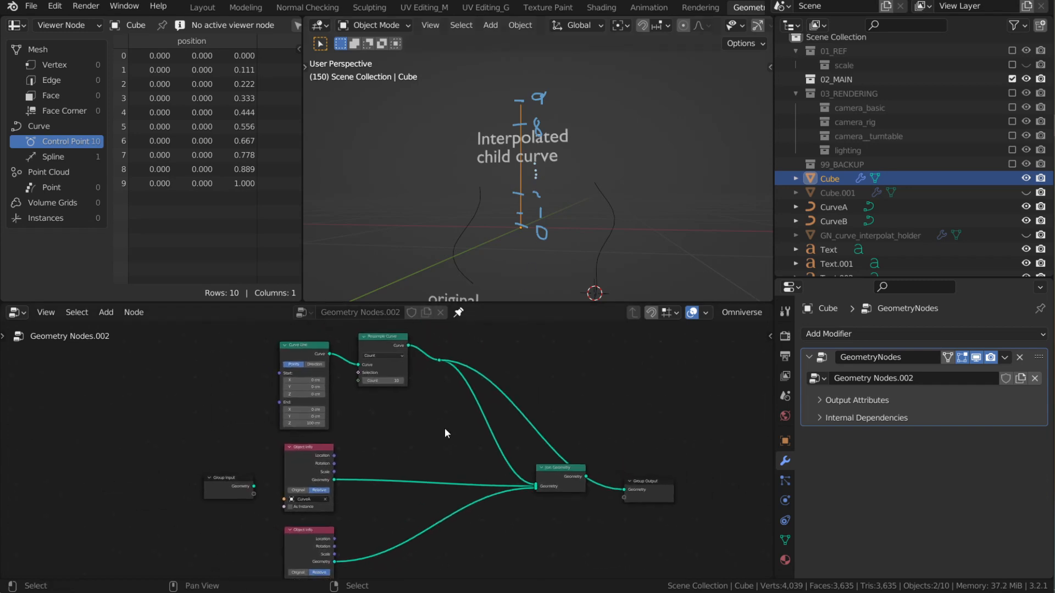
key(shift+a)
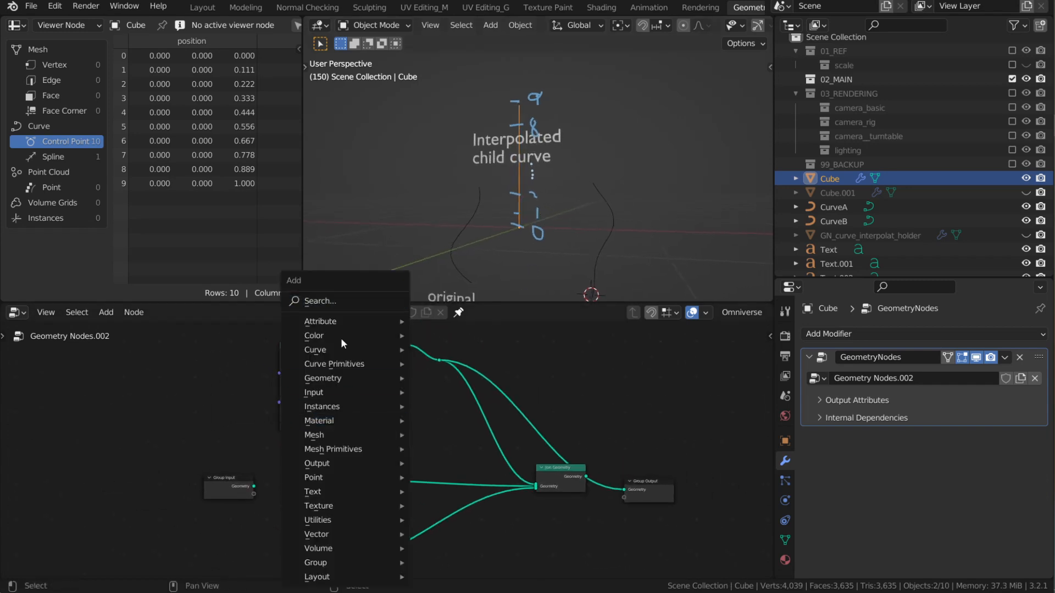
click(344, 303)
text(trans)
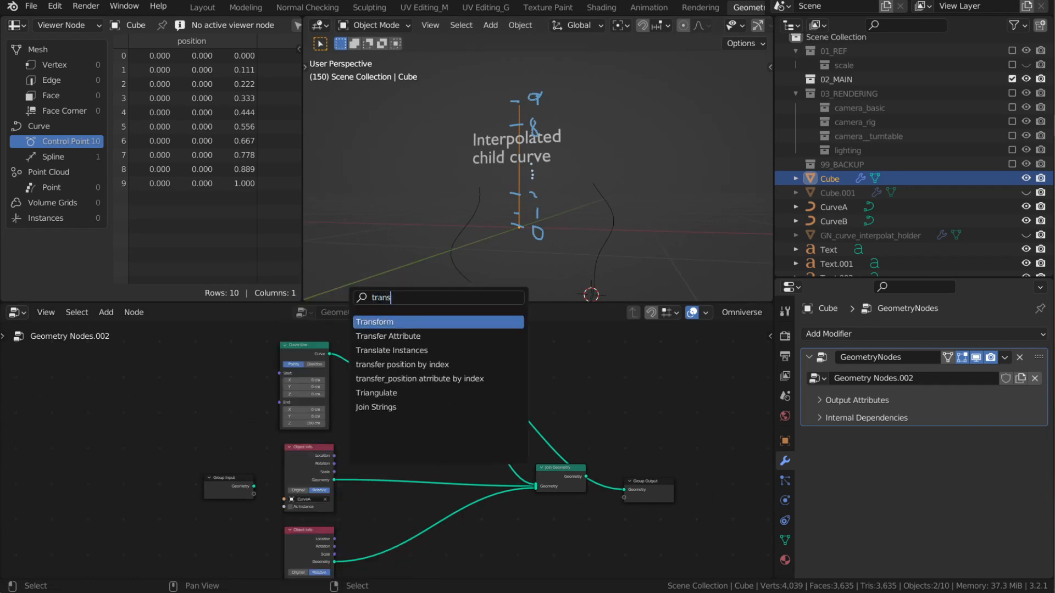
click(406, 336)
click(409, 449)
scroll(409, 452, up, 4)
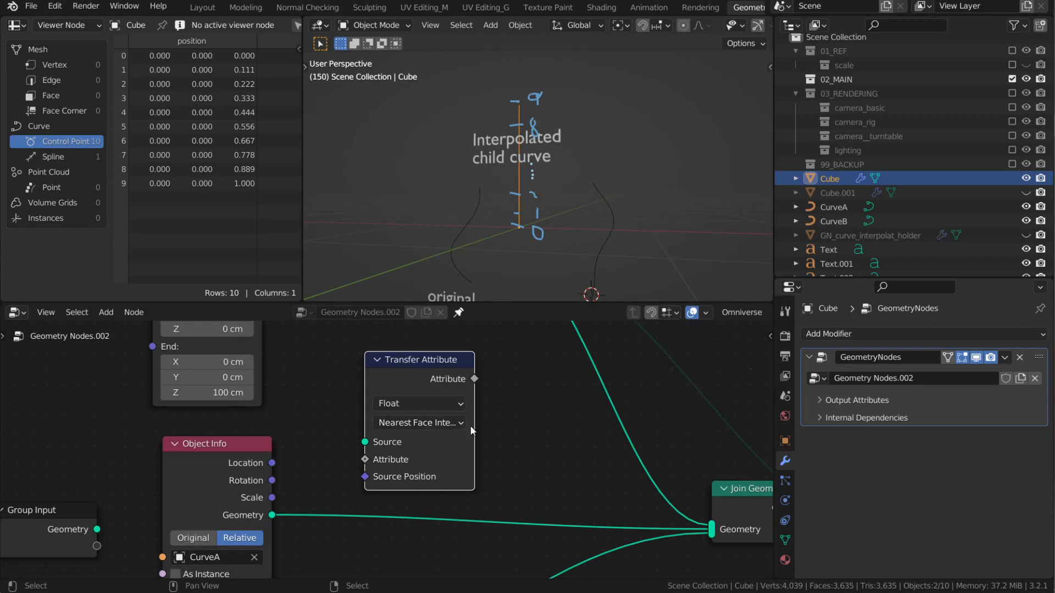
drag(474, 427, 569, 431)
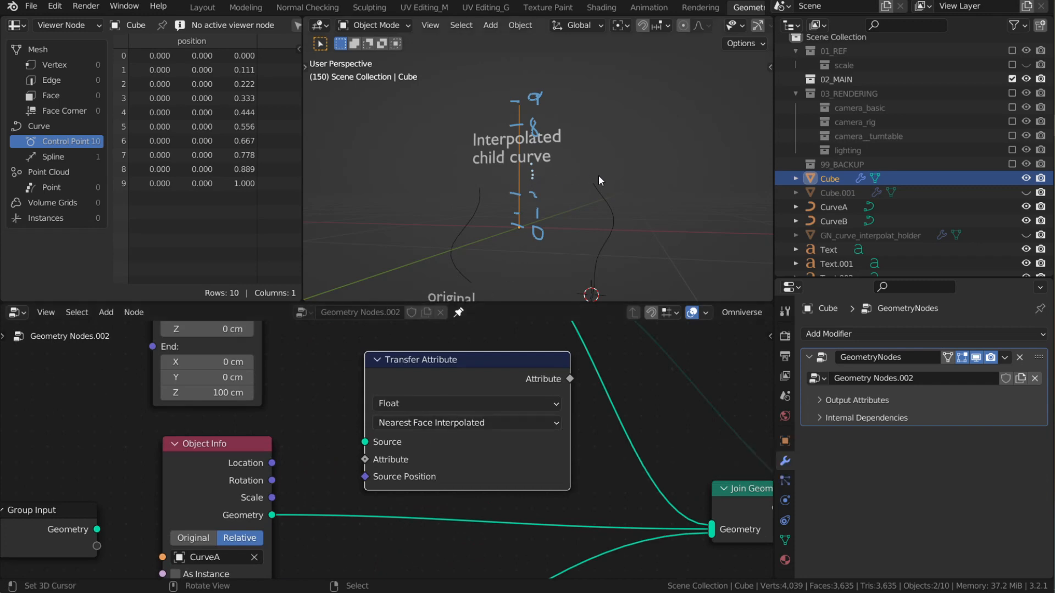
middle_drag(599, 175, 571, 204)
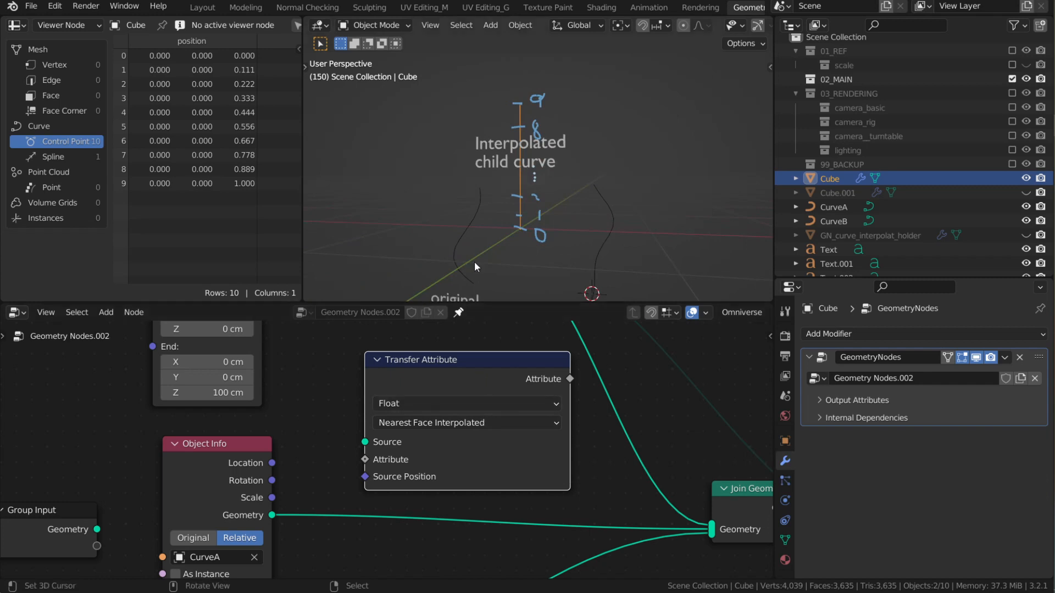
middle_drag(473, 261, 506, 251)
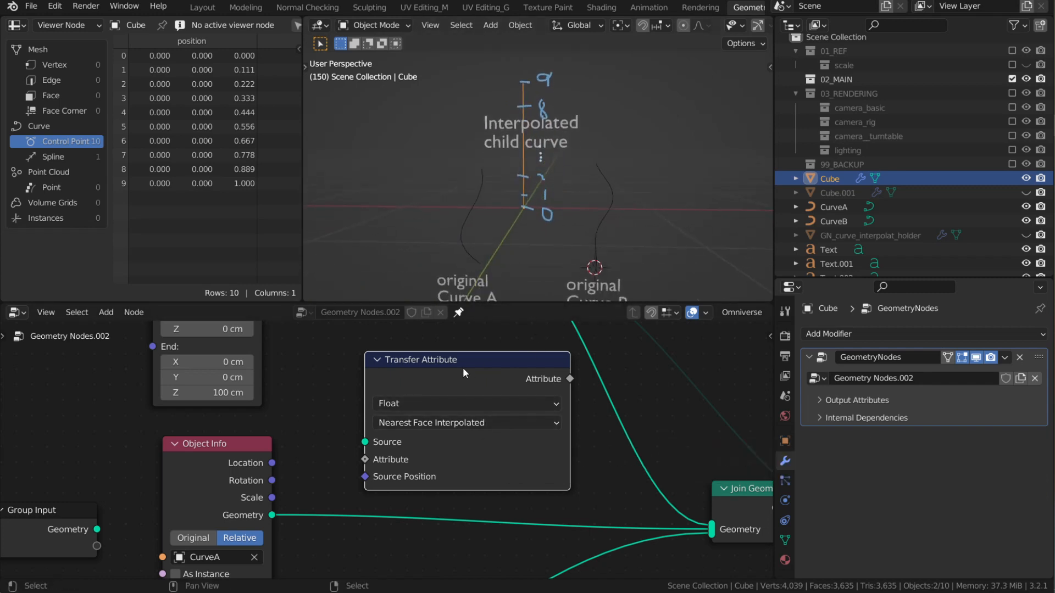
middle_drag(473, 219, 503, 208)
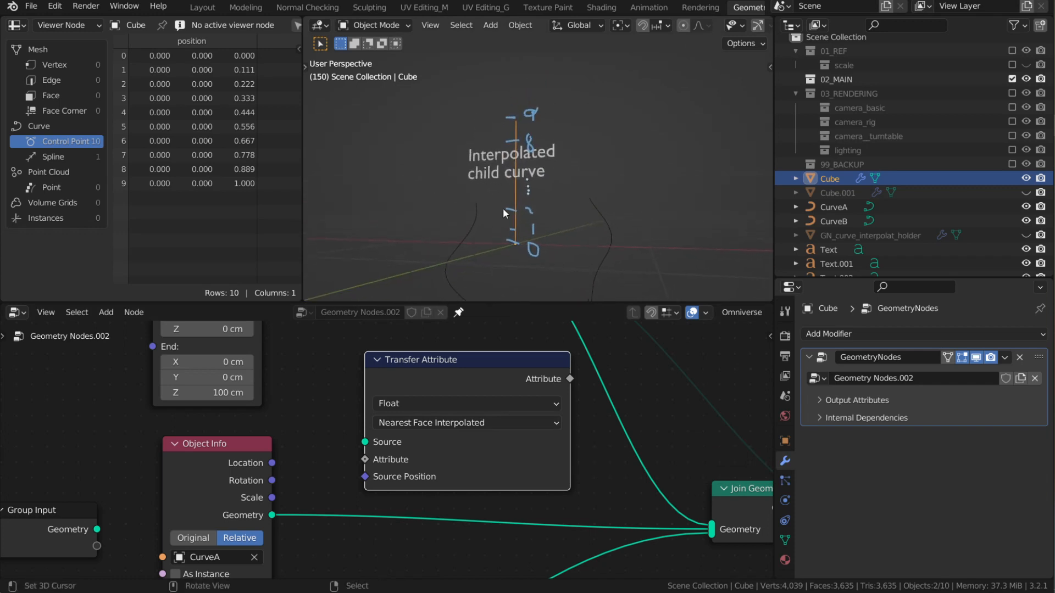
middle_drag(486, 273, 498, 229)
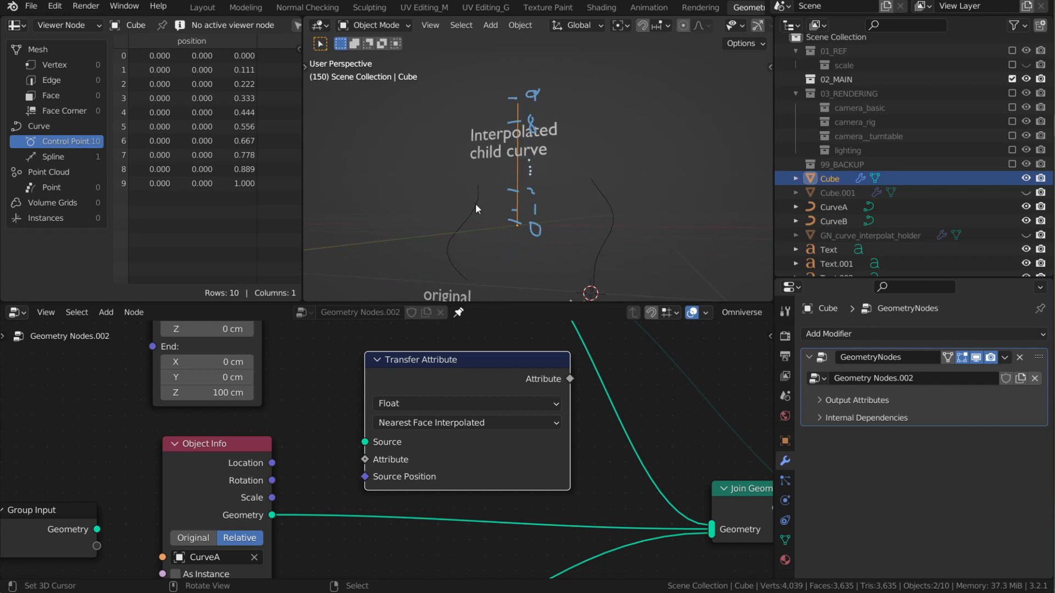
middle_drag(529, 195, 539, 223)
scroll(445, 387, down, 1)
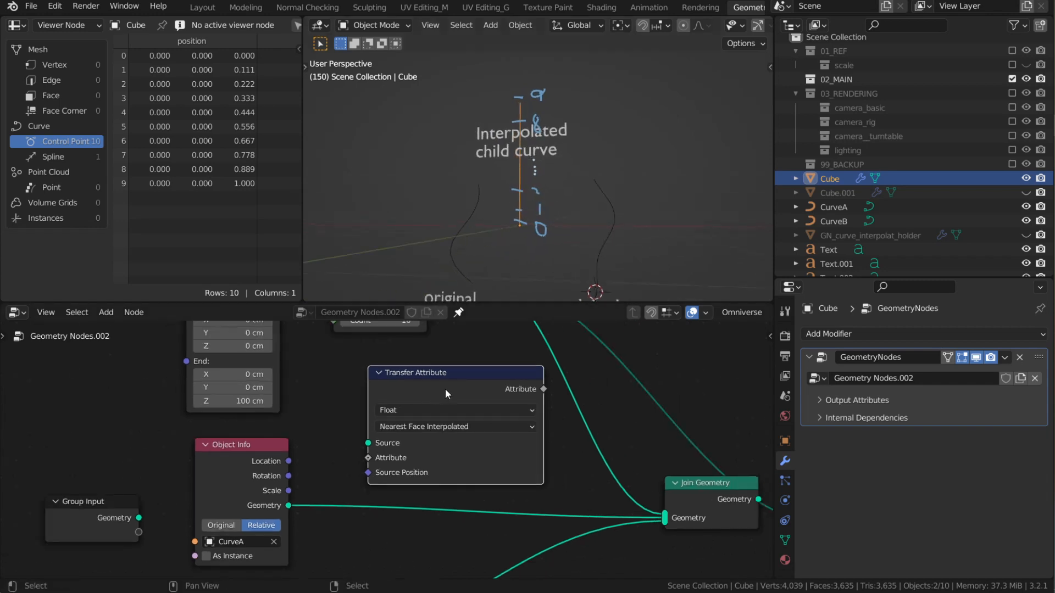
Step: Shift the Transfer Attribute node slightly and move the Group Input and both Object Info nodes farther away from it
middle_drag(445, 388, 463, 437)
drag(463, 437, 476, 436)
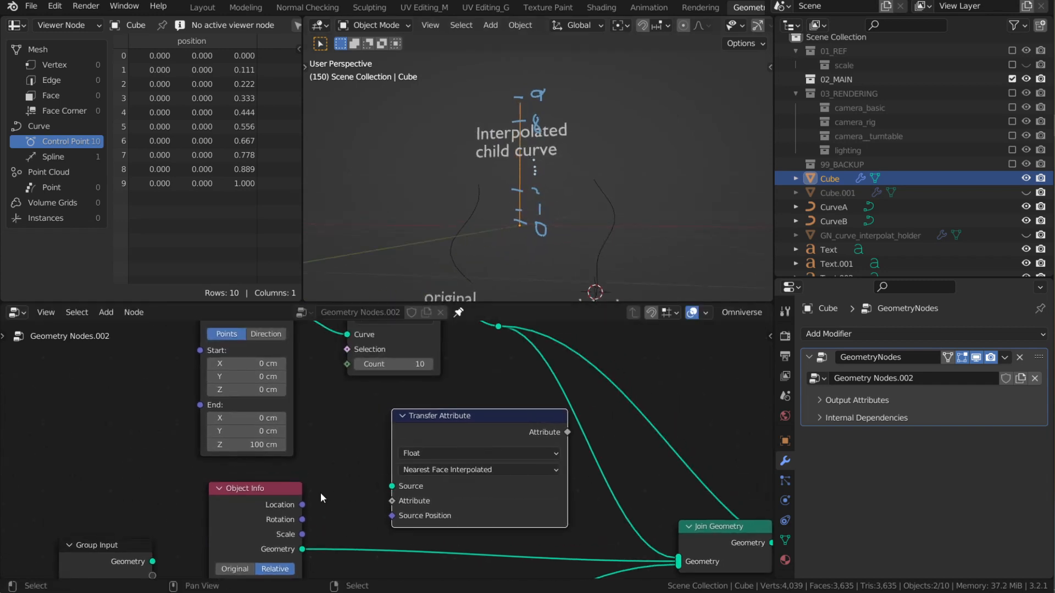
scroll(270, 495, down, 3)
middle_drag(271, 494, 294, 389)
scroll(321, 488, down, 2)
drag(387, 547, 287, 390)
drag(200, 439, 111, 426)
middle_drag(330, 335, 344, 416)
Step: Move the Curve Line and its Resample Curve node farther from the reroute point to line up with the shifted nodes
click(322, 345)
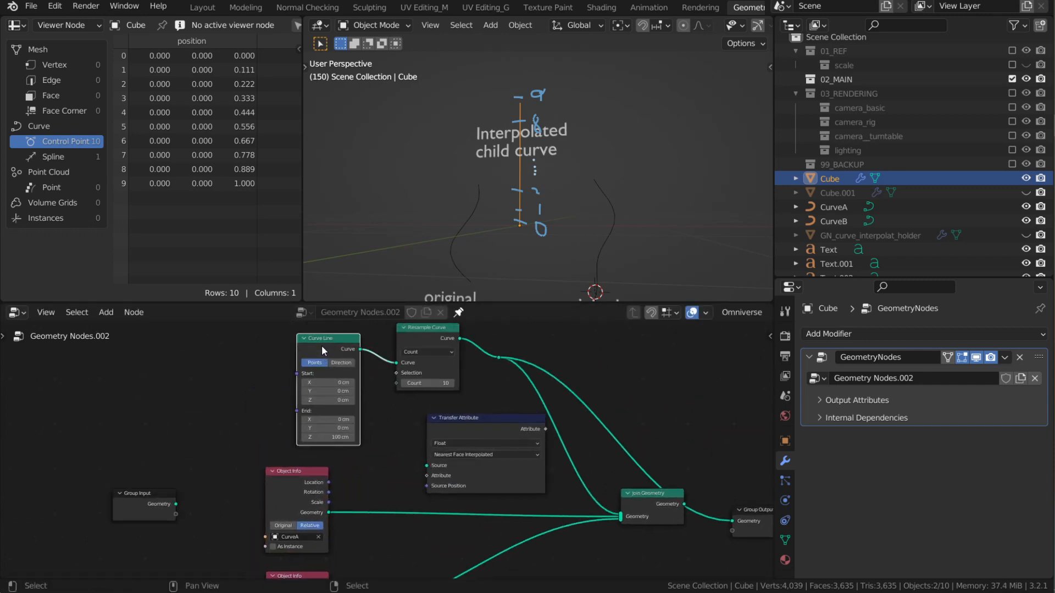
drag(321, 345, 265, 346)
click(436, 332)
middle_drag(457, 342, 452, 368)
scroll(452, 369, up, 2)
drag(431, 360, 377, 354)
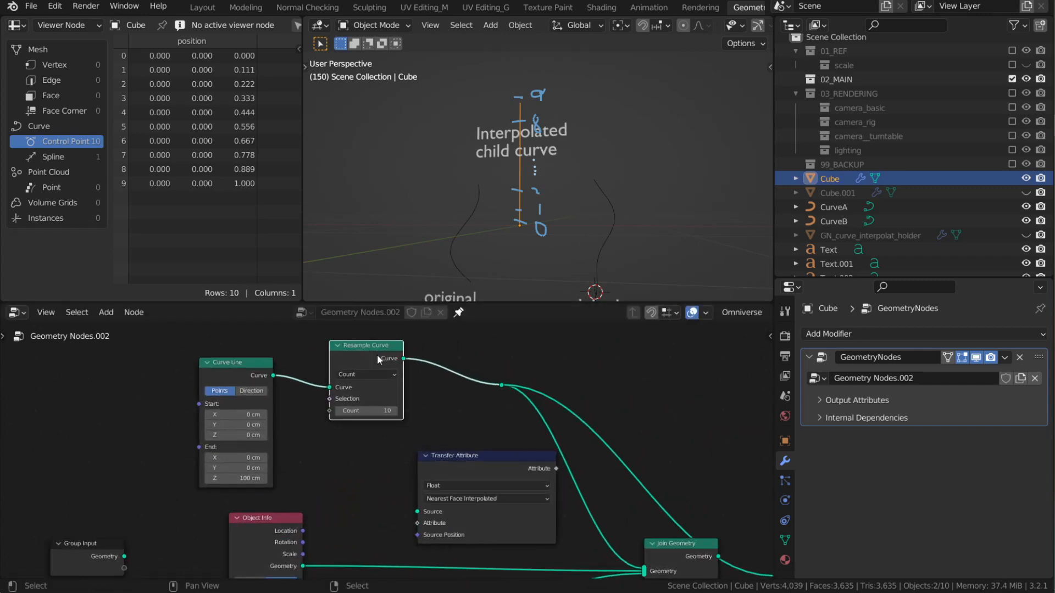
Step: Duplicate the Resample Curve node and insert the copy on the link between CurveA's Object Info and Join Geometry
middle_drag(433, 393, 442, 374)
key(shift+d)
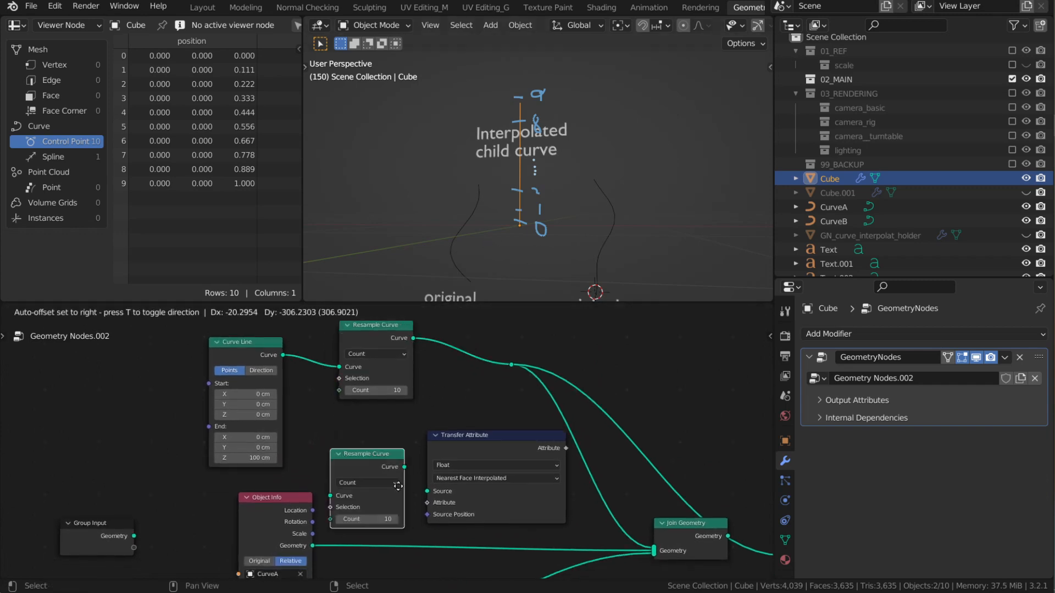
click(414, 503)
middle_drag(412, 502, 395, 443)
drag(369, 452, 347, 461)
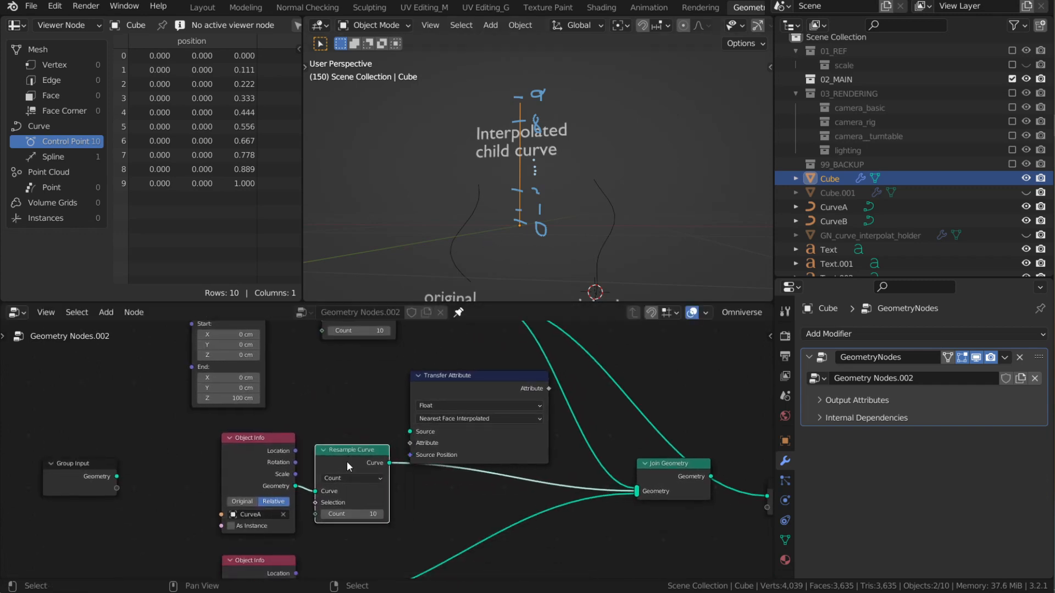
Step: Space out both Object Info nodes and CurveA's Resample Curve node to leave room between them and Transfer Attribute
drag(250, 457, 226, 457)
drag(259, 567, 224, 567)
drag(335, 462, 317, 461)
drag(238, 465, 226, 466)
Step: Select CurveA in the viewport and connect its Resample Curve output directly to the Group Output geometry
shift+middle_drag(480, 216, 500, 186)
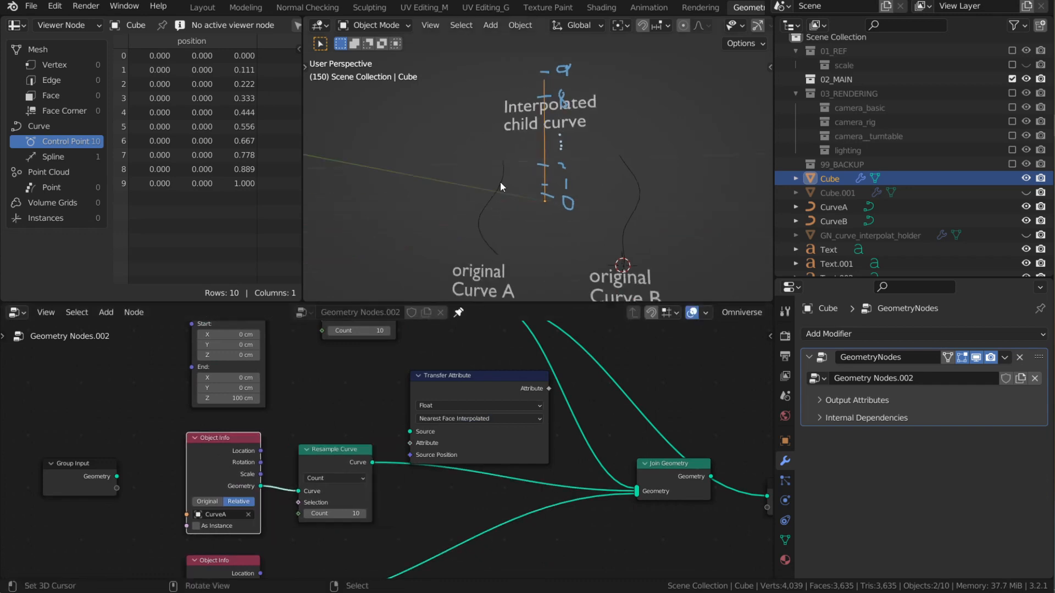
click(500, 187)
middle_drag(420, 465, 374, 455)
scroll(329, 441, down, 1)
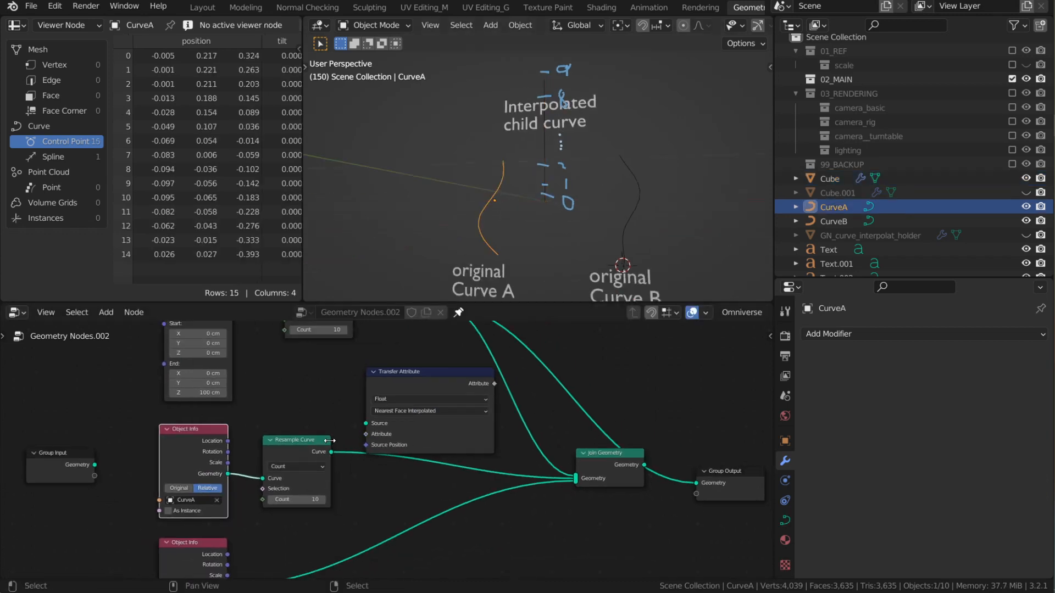
drag(331, 452, 695, 484)
Step: Mute and unmute CurveA's Resample Curve node to compare the curve, moving the Transfer Attribute node clear of its links
key(m)
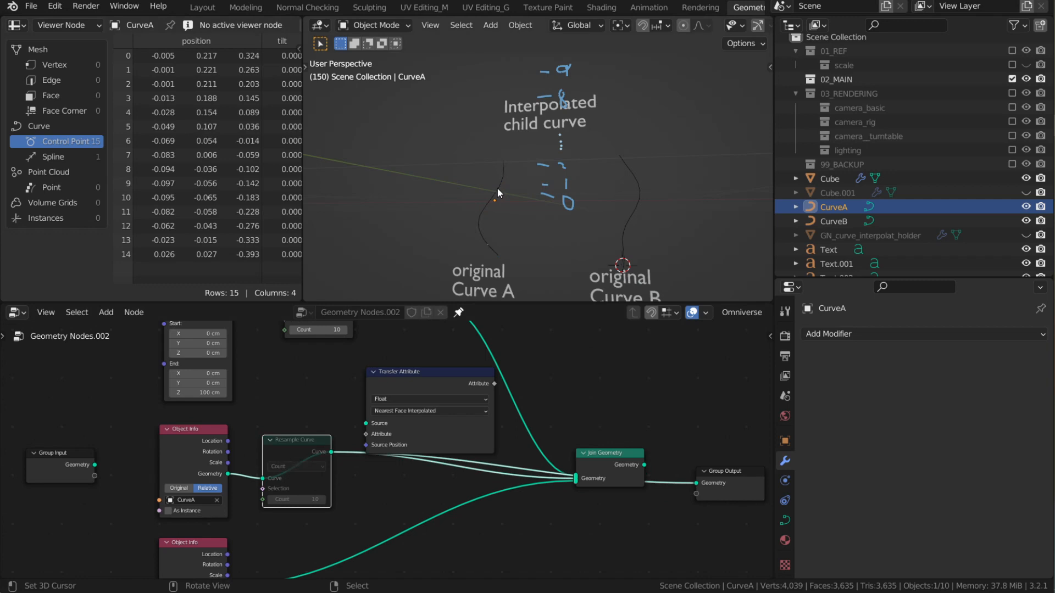
drag(436, 380, 424, 361)
click(298, 450)
key(m)
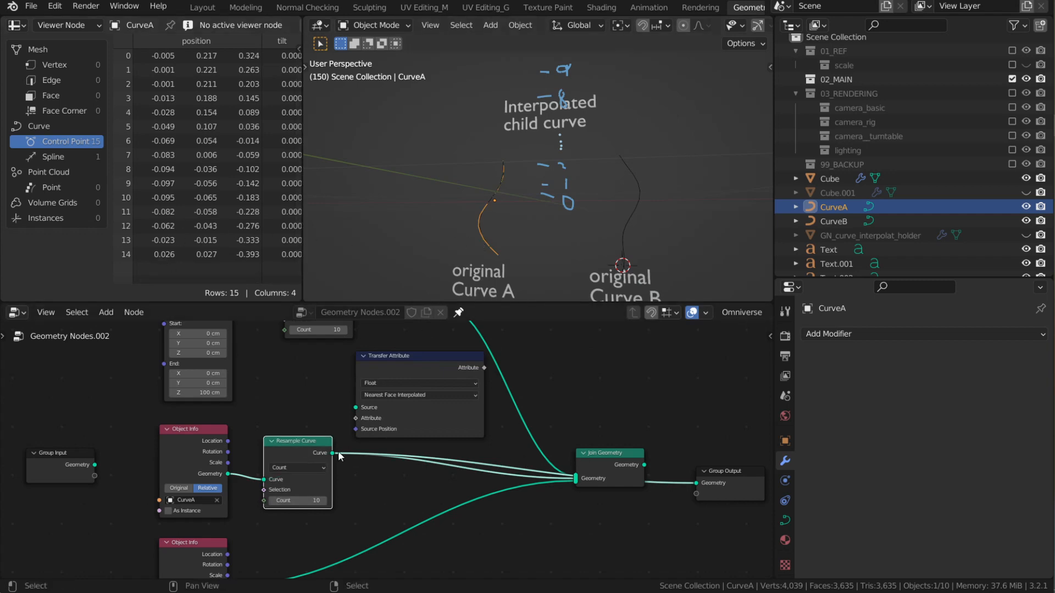
Step: Move the Join Geometry node clear of the Group Output link and select CurveA's Resample Curve node
drag(605, 464, 601, 546)
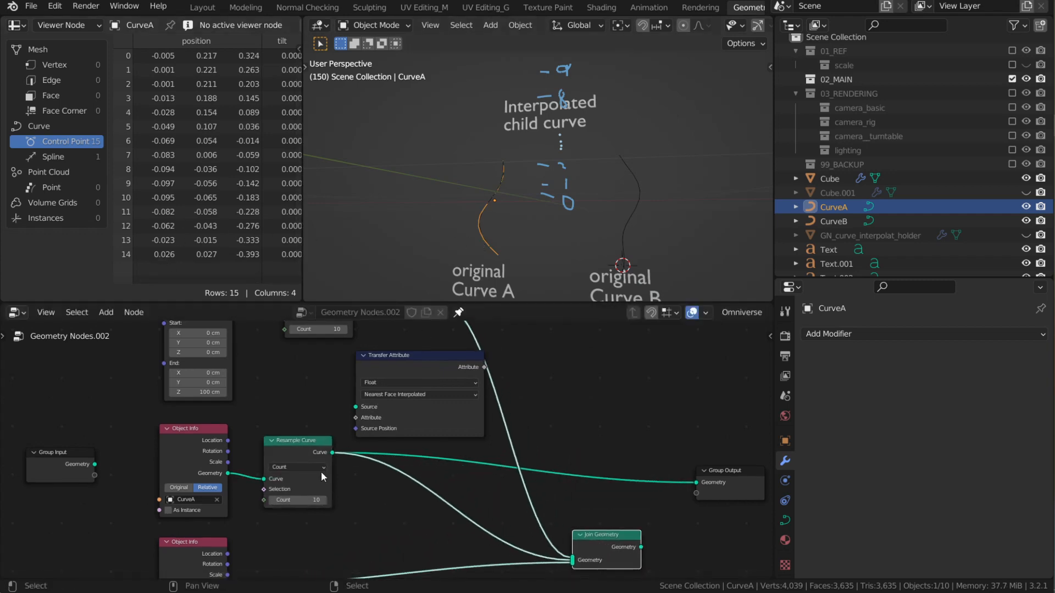
click(320, 471)
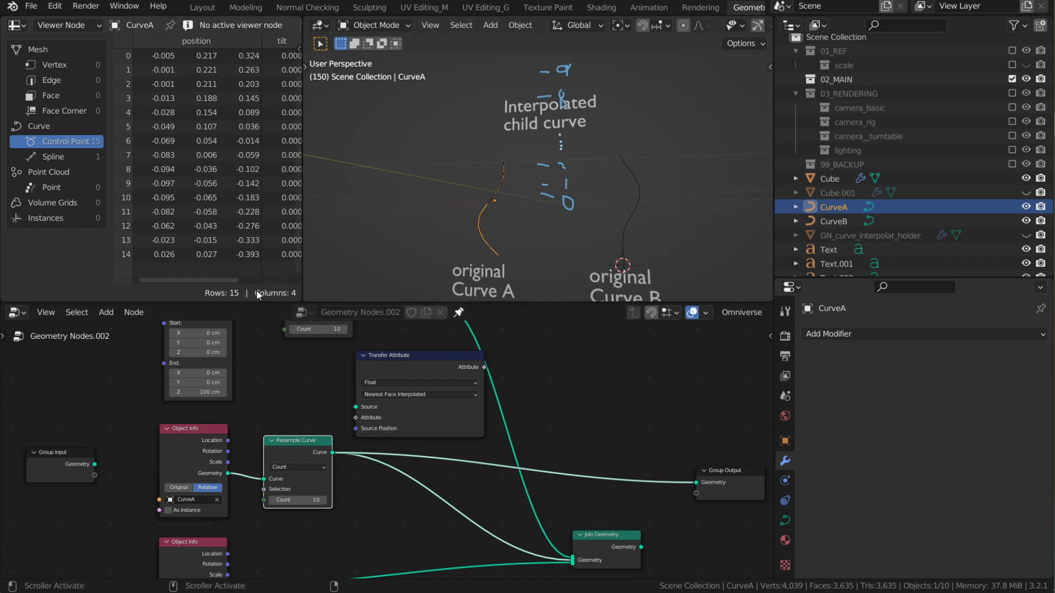
scroll(298, 482, up, 2)
middle_drag(298, 482, 298, 531)
scroll(324, 500, down, 3)
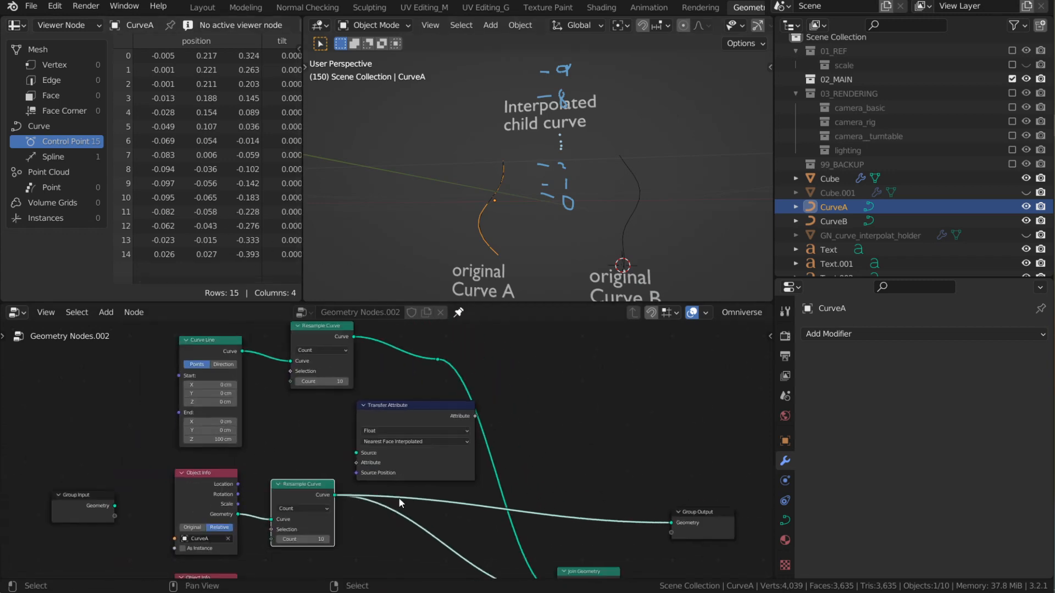
middle_drag(607, 527, 560, 509)
Step: Disconnect CurveA's resampled curve from the Group Output and reconnect it to compare the viewport result
drag(618, 505, 494, 501)
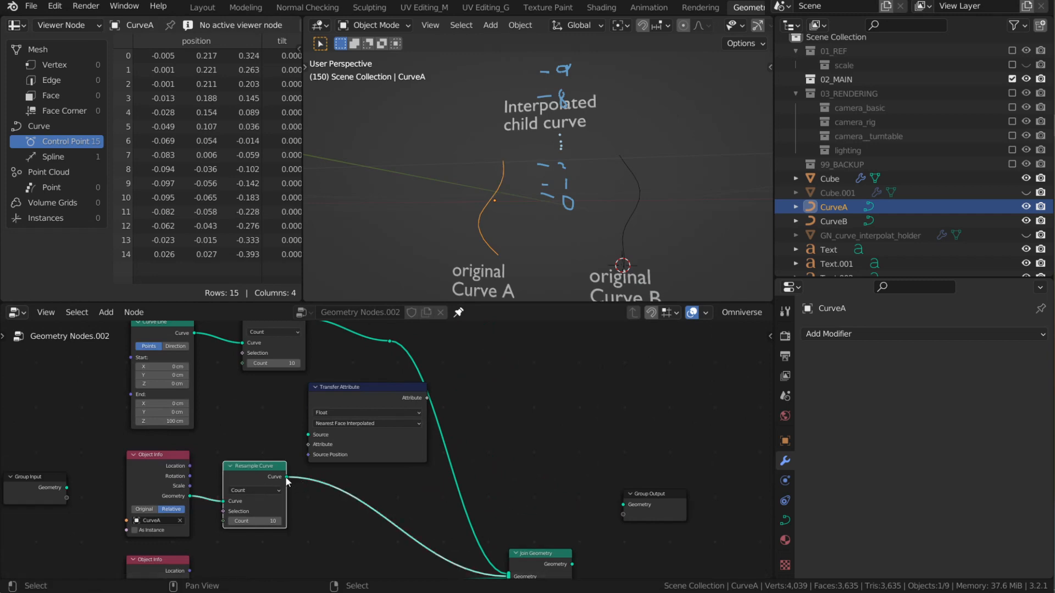
drag(286, 477, 628, 506)
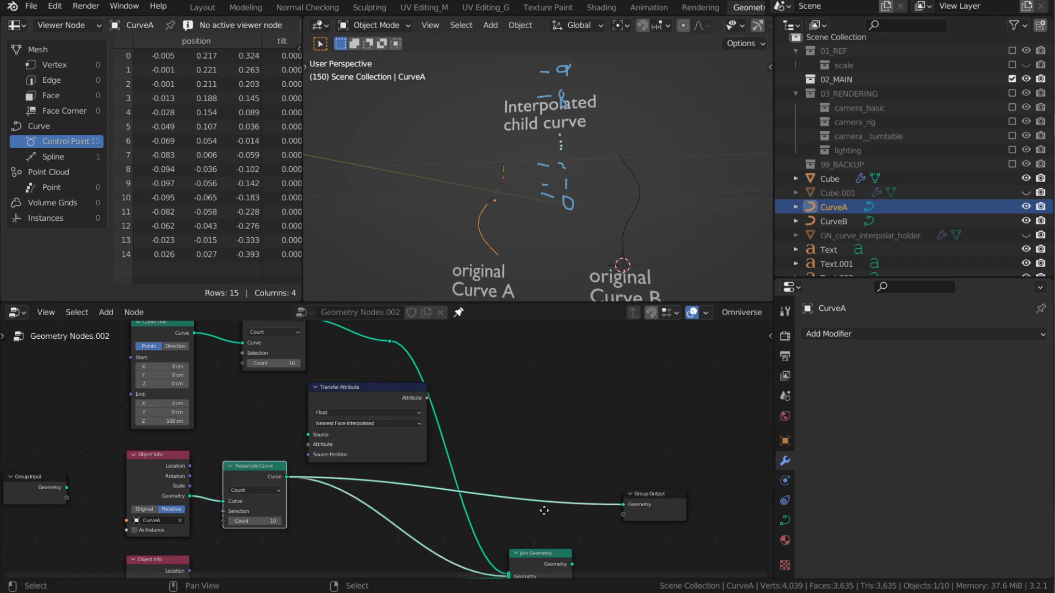
Step: Attach a Viewer node to CurveA's Resample Curve output to list its resampled control points in the spreadsheet
middle_drag(544, 511, 533, 474)
middle_drag(512, 264, 500, 239)
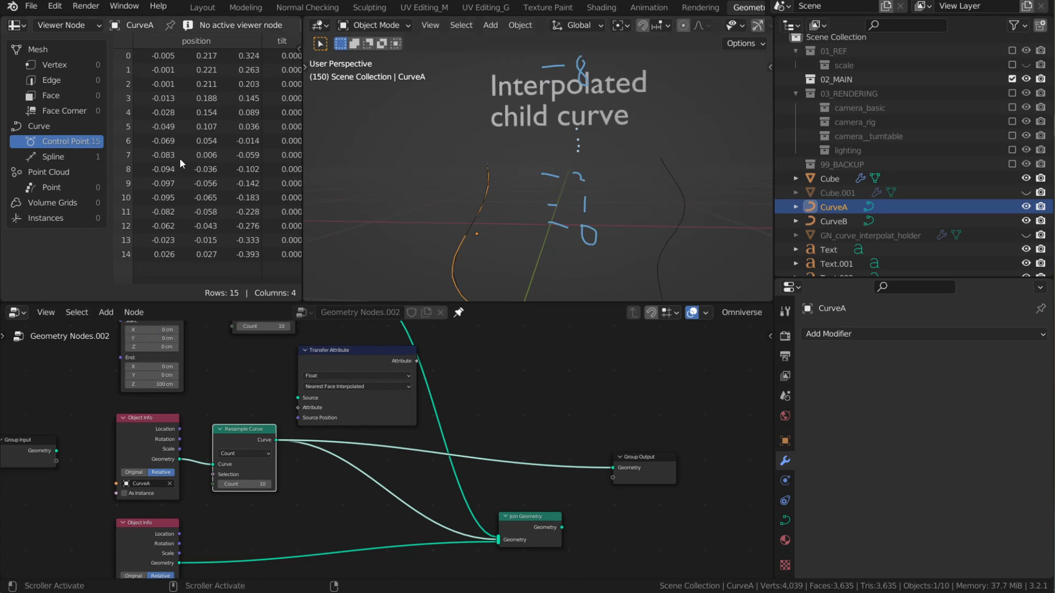
ctrl+shift+click(250, 436)
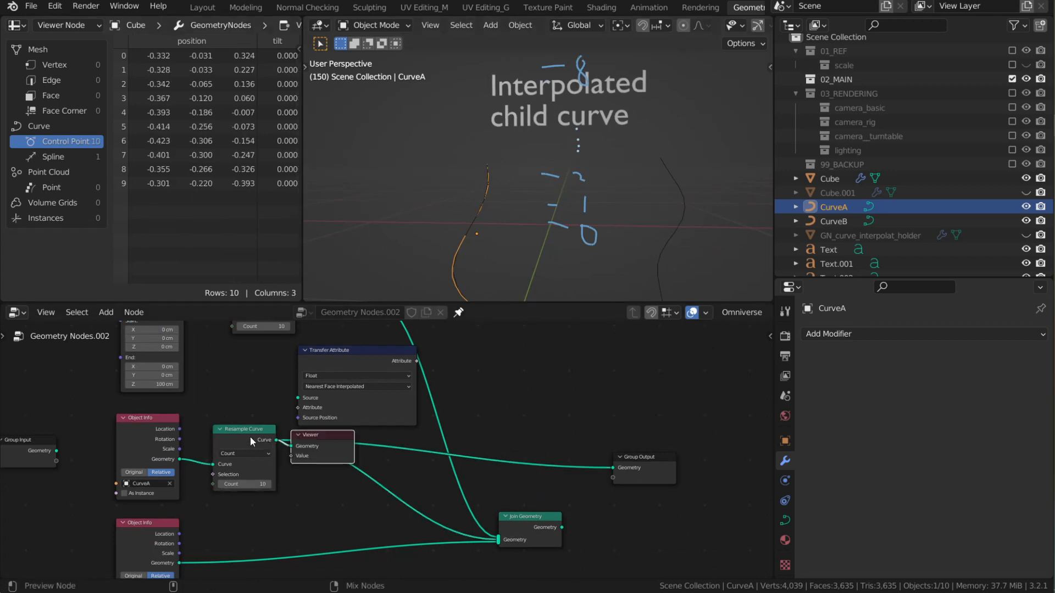
click(233, 439)
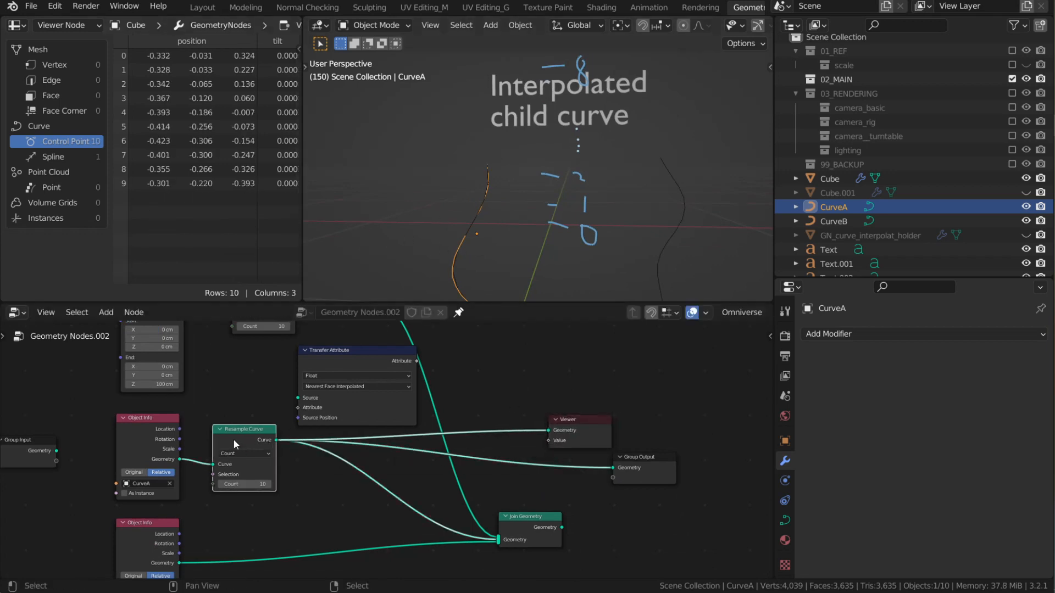
Step: Mute and unmute CurveA's Resample Curve node to compare its control points in the spreadsheet
key(m)
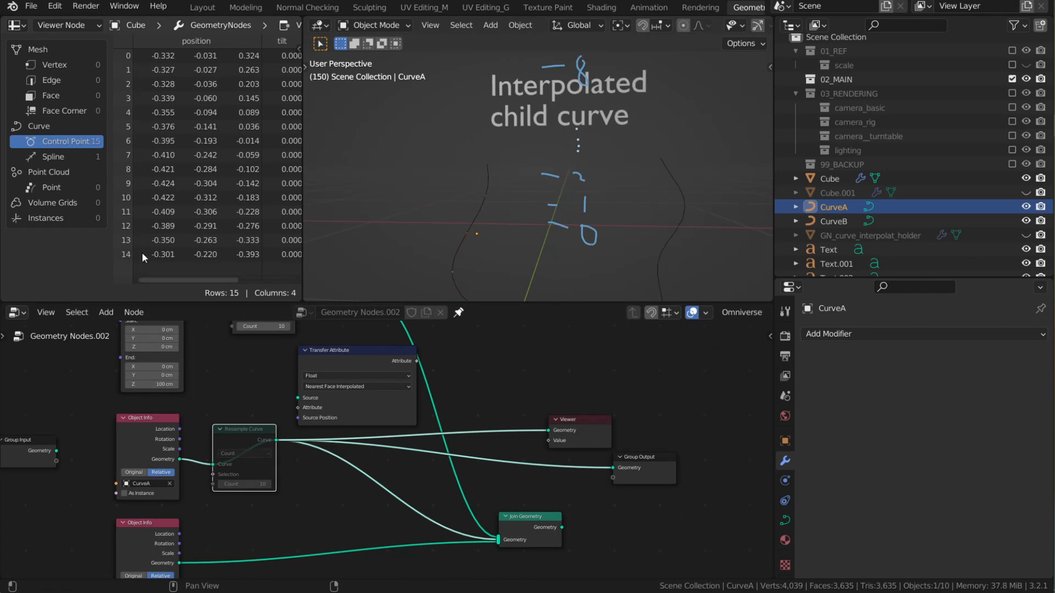
key(m)
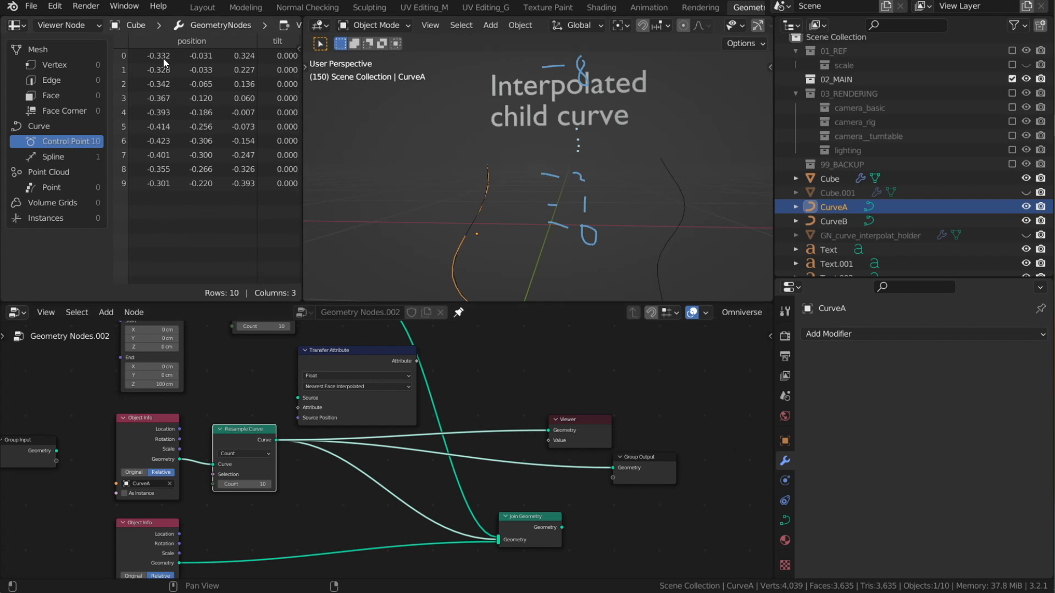
Step: Annotate CurveA in the viewport with tick marks numbered 0, 1, 2, dots, 8 and 9 from its lower end upward
scroll(576, 207, down, 2)
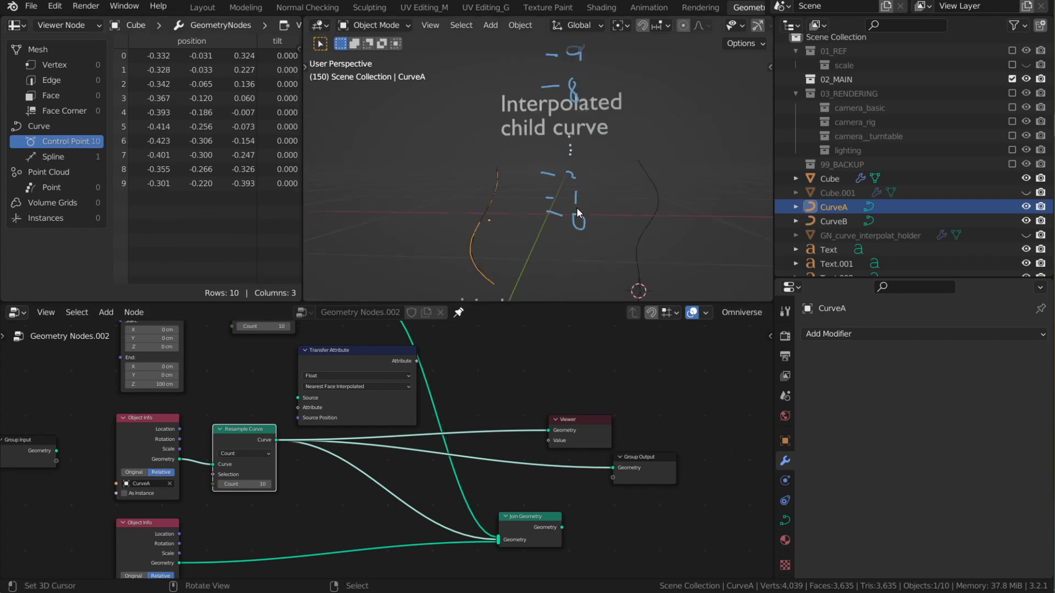
scroll(583, 209, down, 2)
scroll(565, 110, up, 1)
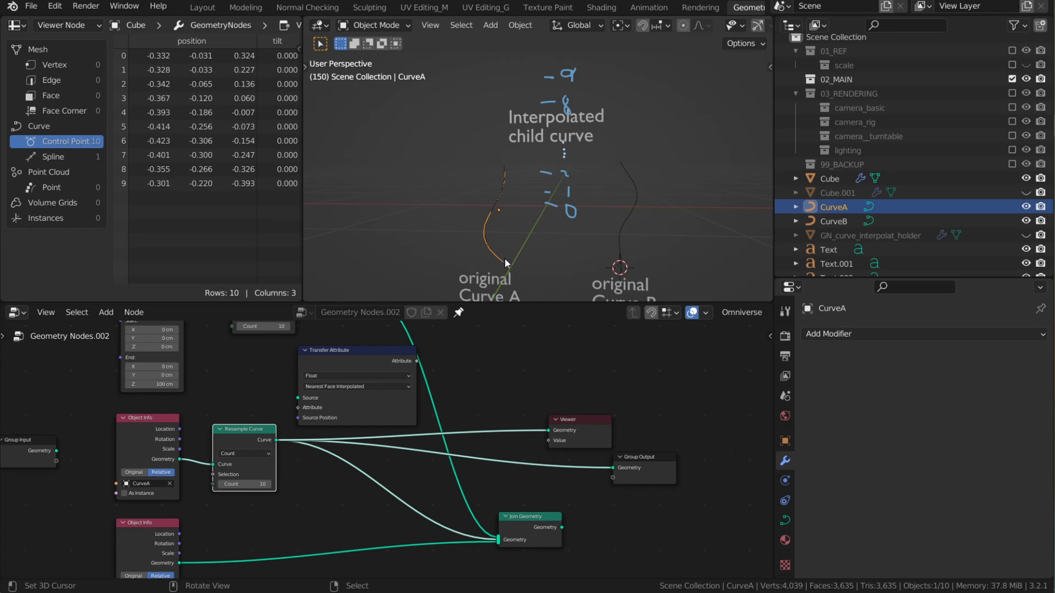
mouse_move(517, 269)
mouse_down()
mouse_move(506, 249)
mouse_move(482, 240)
mouse_move(504, 236)
mouse_up()
drag(512, 177, 510, 183)
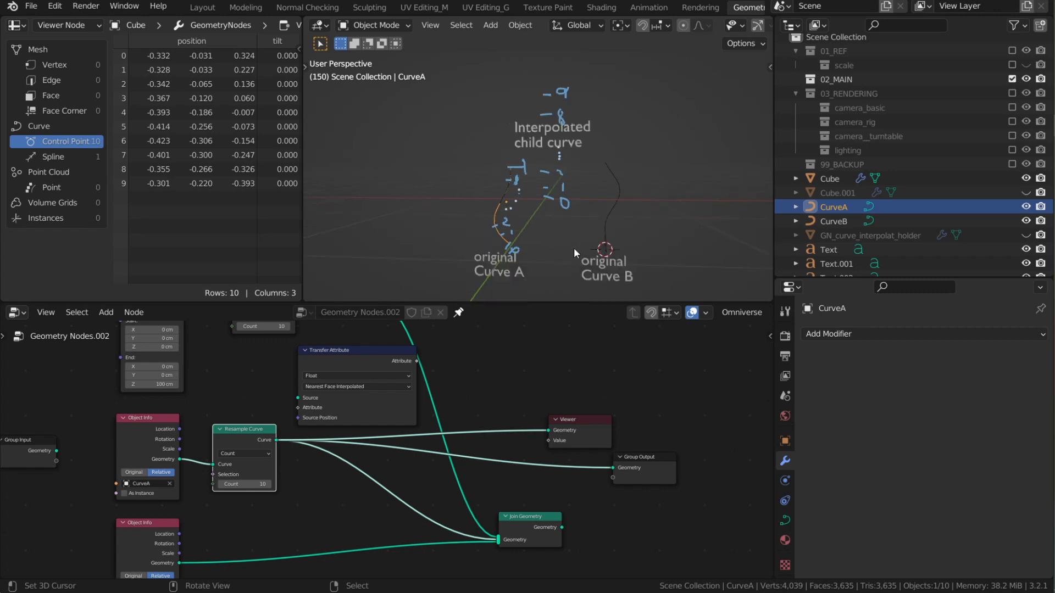
scroll(574, 247, up, 4)
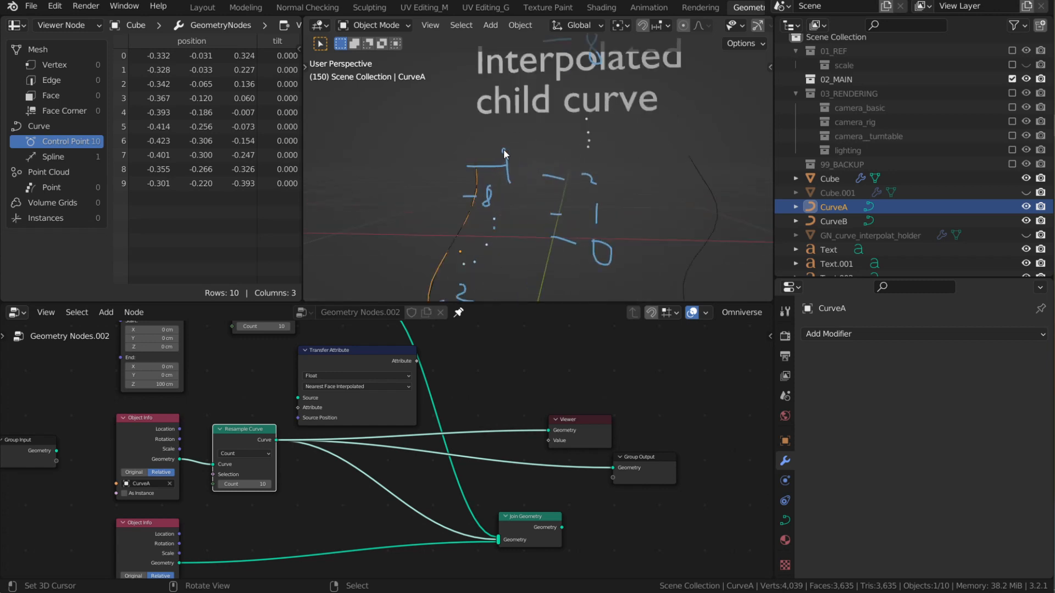
mouse_move(503, 149)
mouse_down()
mouse_move(492, 153)
mouse_move(504, 155)
mouse_up()
scroll(566, 218, down, 3)
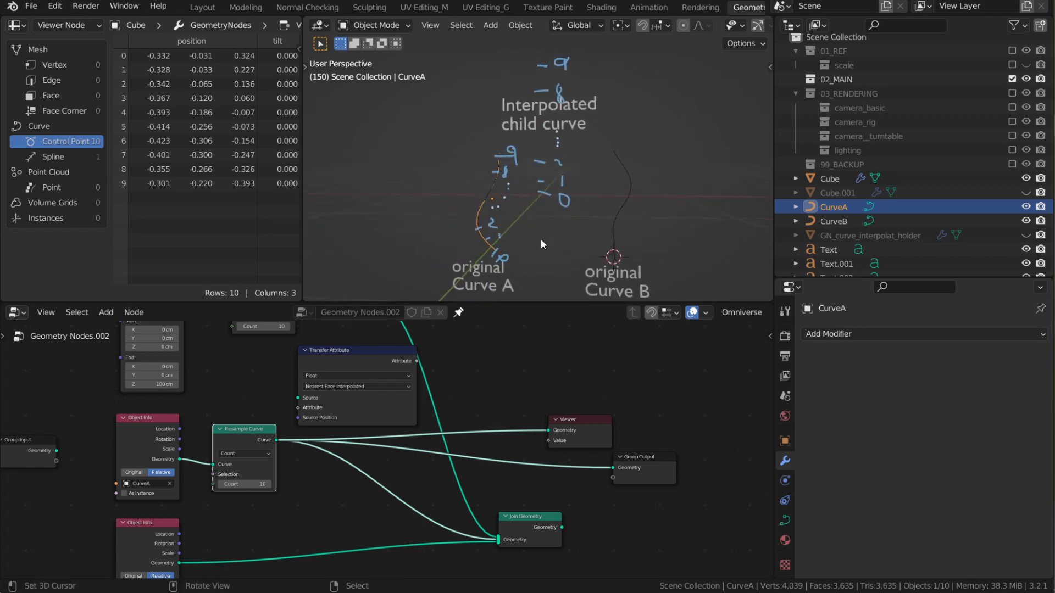
Step: Examine how the numbered points on CurveA correspond to the numbered points of the child curve in the viewport
scroll(540, 239, up, 1)
scroll(535, 239, down, 2)
scroll(527, 240, up, 2)
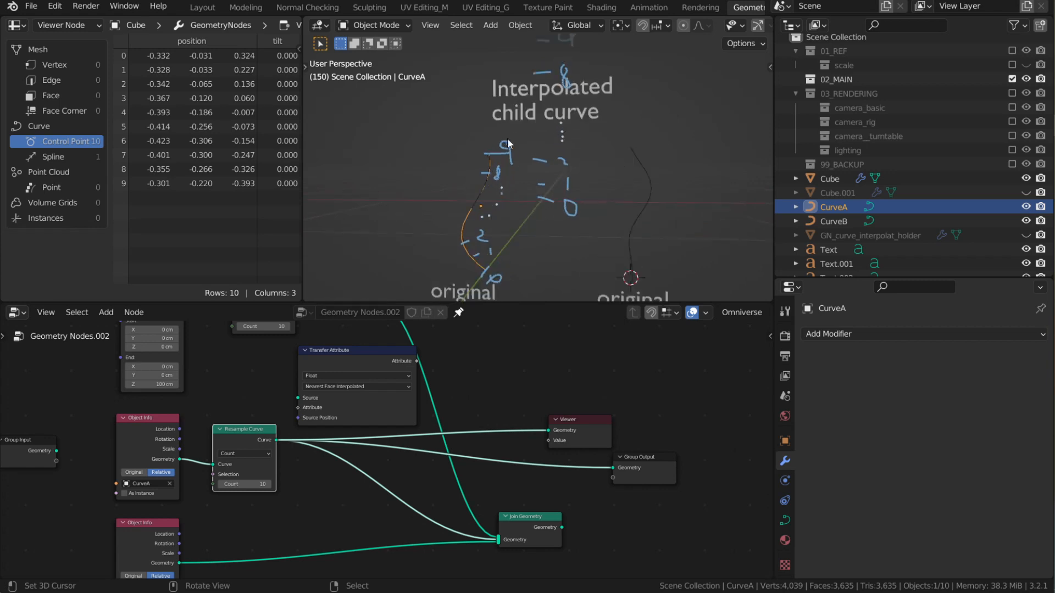
scroll(520, 239, down, 2)
scroll(514, 243, up, 1)
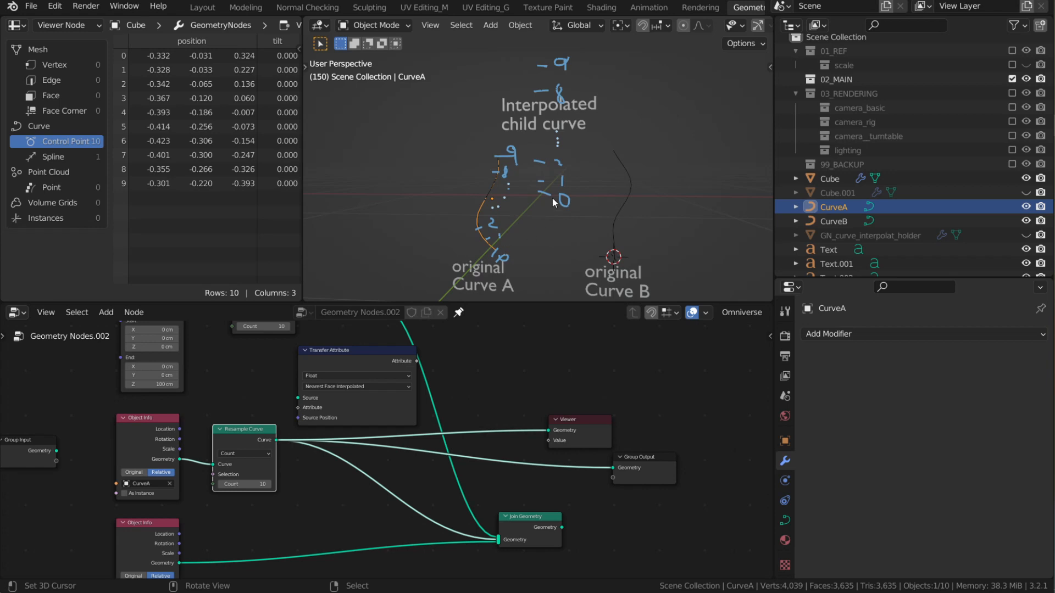
scroll(516, 242, down, 1)
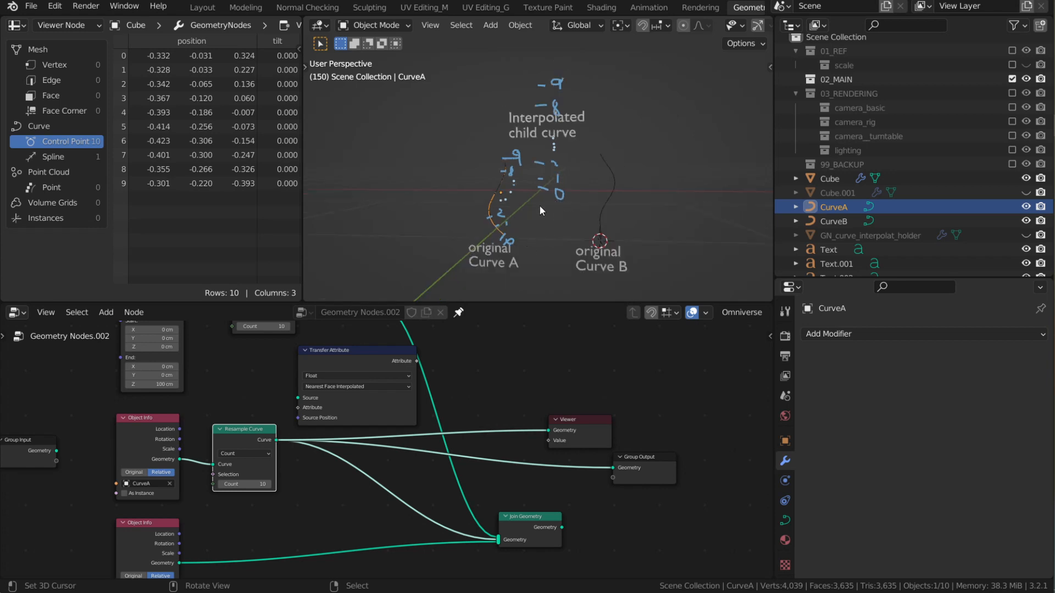
scroll(540, 205, up, 1)
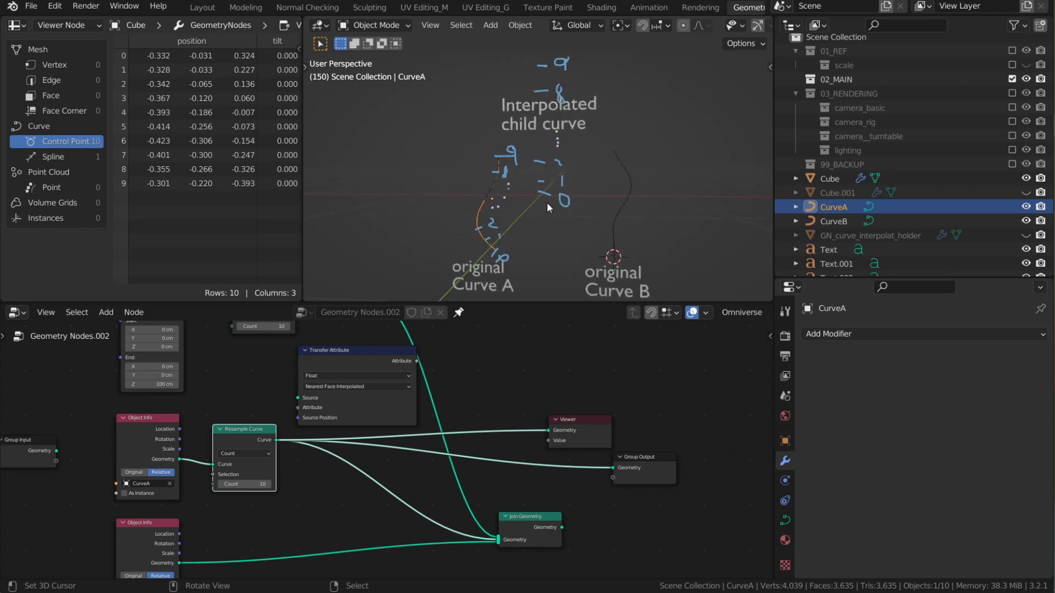
drag(502, 256, 506, 263)
mouse_move(561, 195)
middle_down()
mouse_move(522, 212)
mouse_move(567, 200)
mouse_move(552, 206)
middle_up()
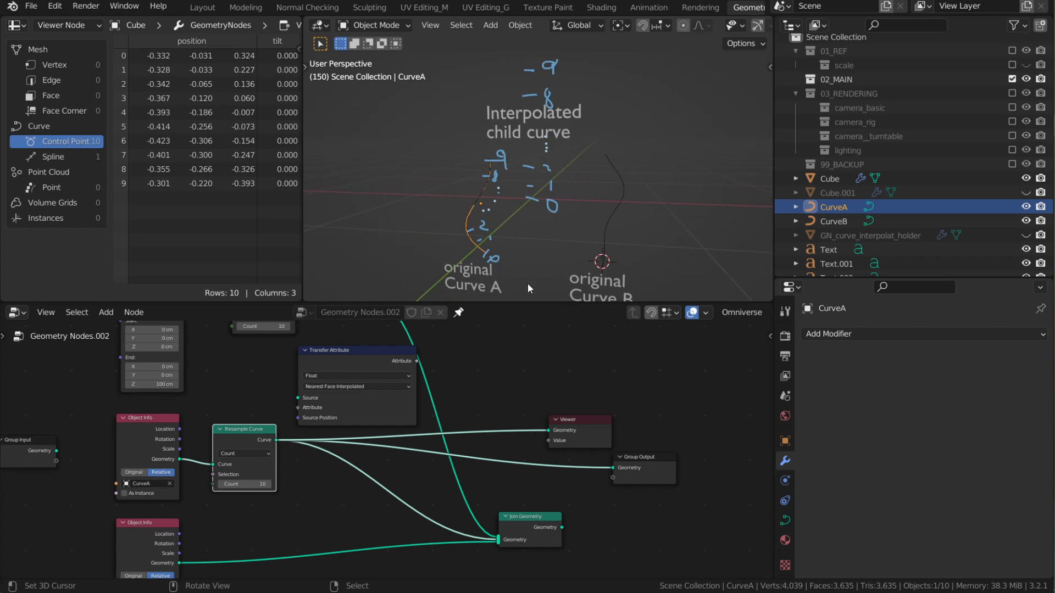
Step: Delete the Viewer node attached to CurveA's Resample Curve output
scroll(484, 379, down, 2)
middle_drag(459, 416, 459, 422)
scroll(365, 401, up, 2)
middle_drag(363, 400, 376, 399)
scroll(377, 390, up, 1)
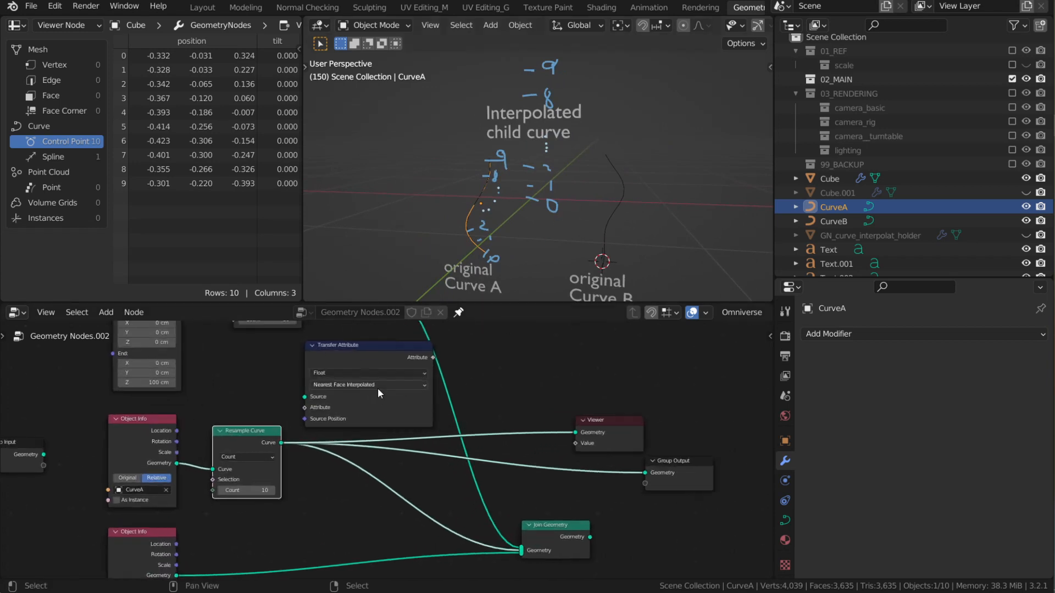
scroll(377, 389, up, 1)
middle_drag(353, 357, 367, 378)
scroll(360, 363, down, 1)
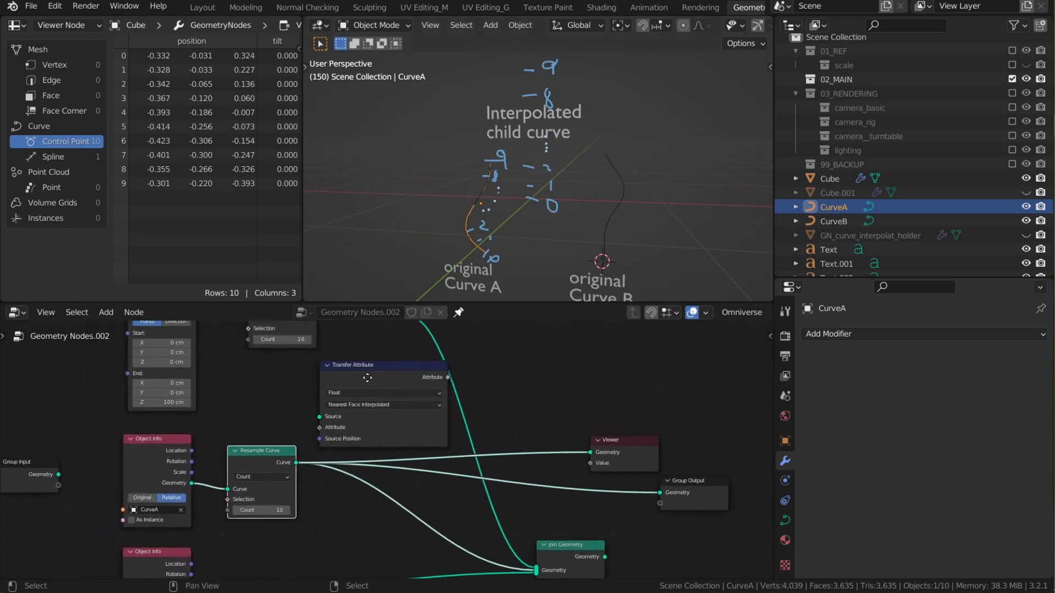
scroll(367, 379, up, 1)
click(367, 376)
middle_drag(494, 447, 465, 436)
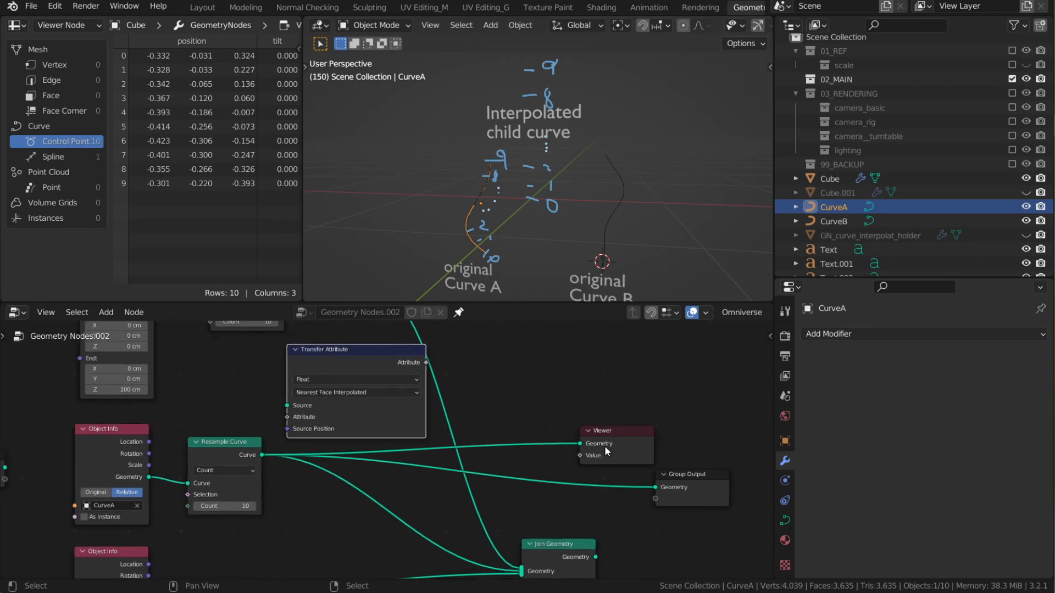
click(609, 442)
key(x)
scroll(538, 445, down, 3)
click(342, 377)
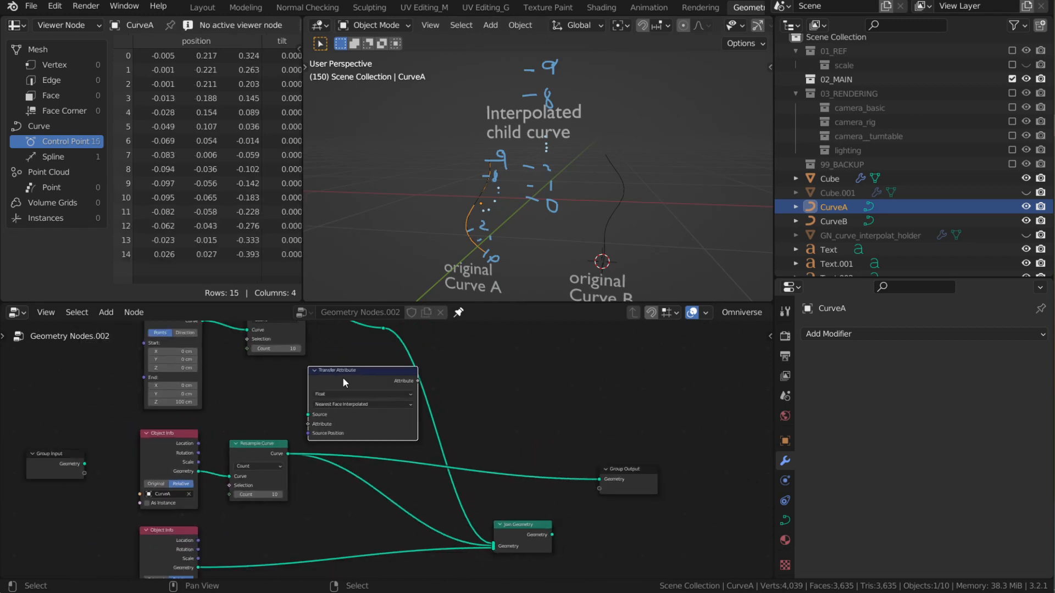
key(x)
key(ctrl+z)
Step: Reposition the Transfer Attribute node in free space and set its mapping to Index
scroll(351, 381, up, 1)
drag(344, 354, 484, 357)
drag(429, 408, 400, 397)
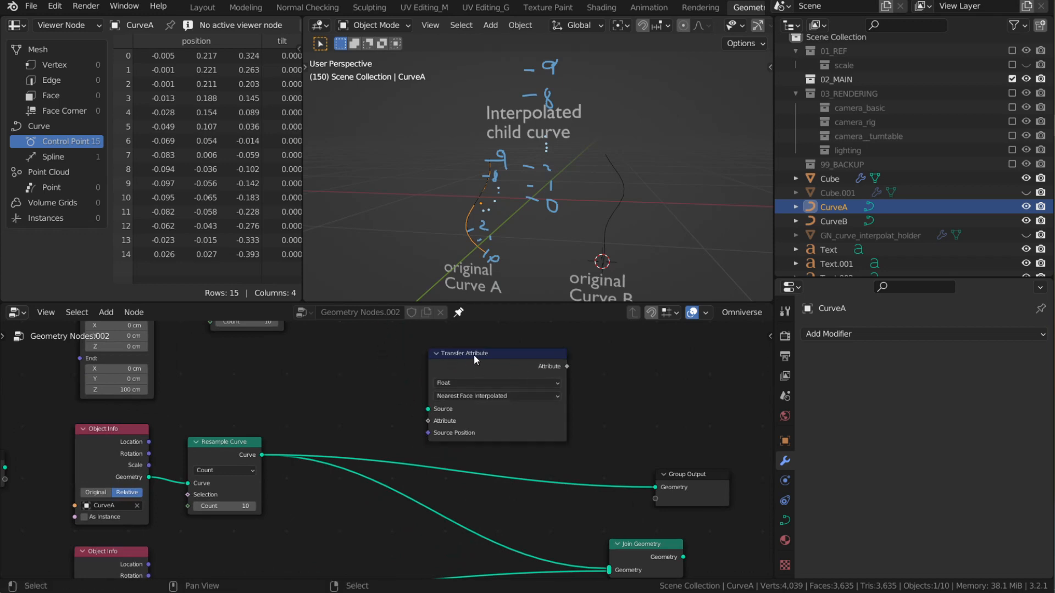
drag(476, 353, 394, 360)
scroll(435, 402, up, 2)
click(376, 393)
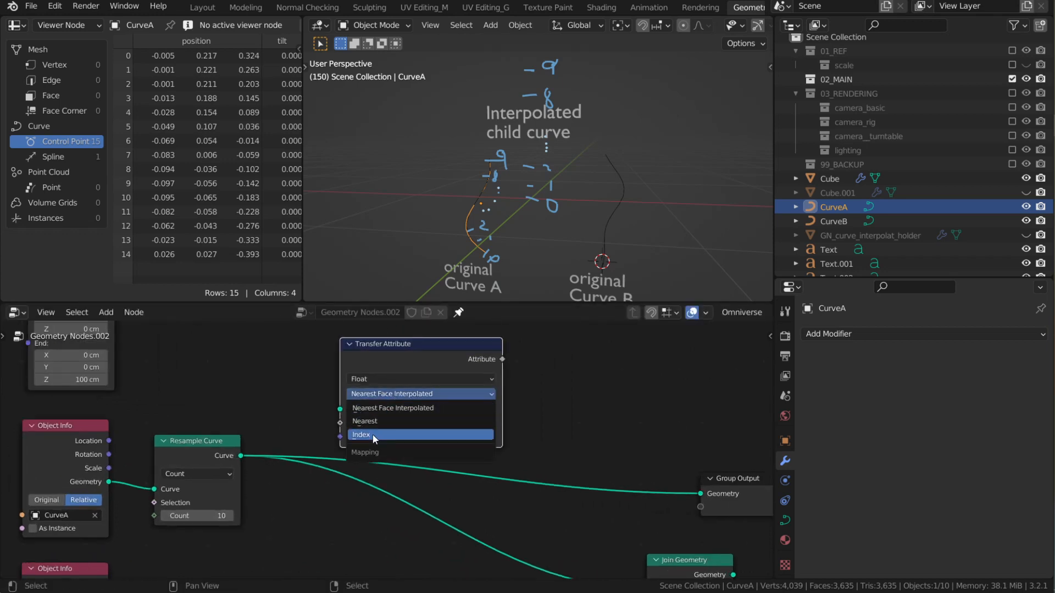
click(373, 434)
click(392, 396)
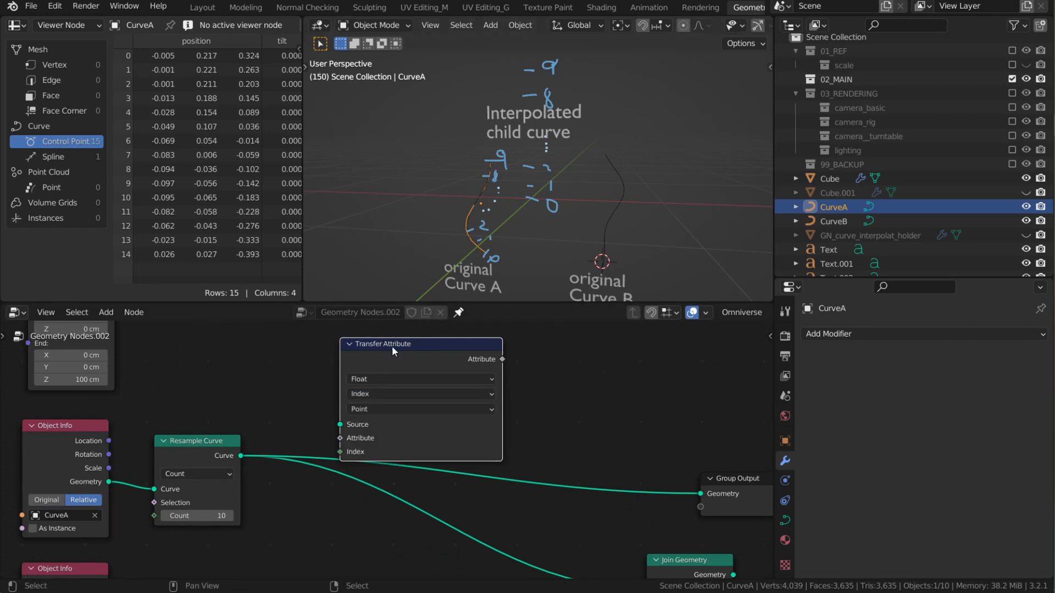
Step: Connect the resampled curve line to the Group Output's Geometry in place of CurveA's curve
middle_drag(407, 359, 416, 407)
drag(448, 418, 446, 403)
scroll(446, 404, down, 4)
middle_drag(426, 389, 408, 411)
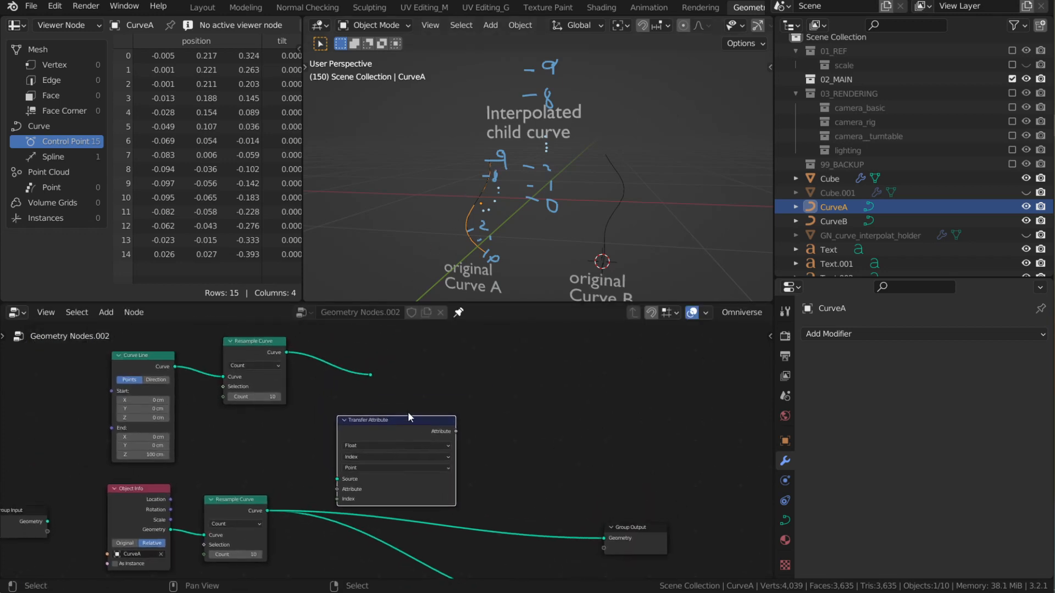
drag(372, 374, 711, 494)
middle_drag(374, 404, 376, 436)
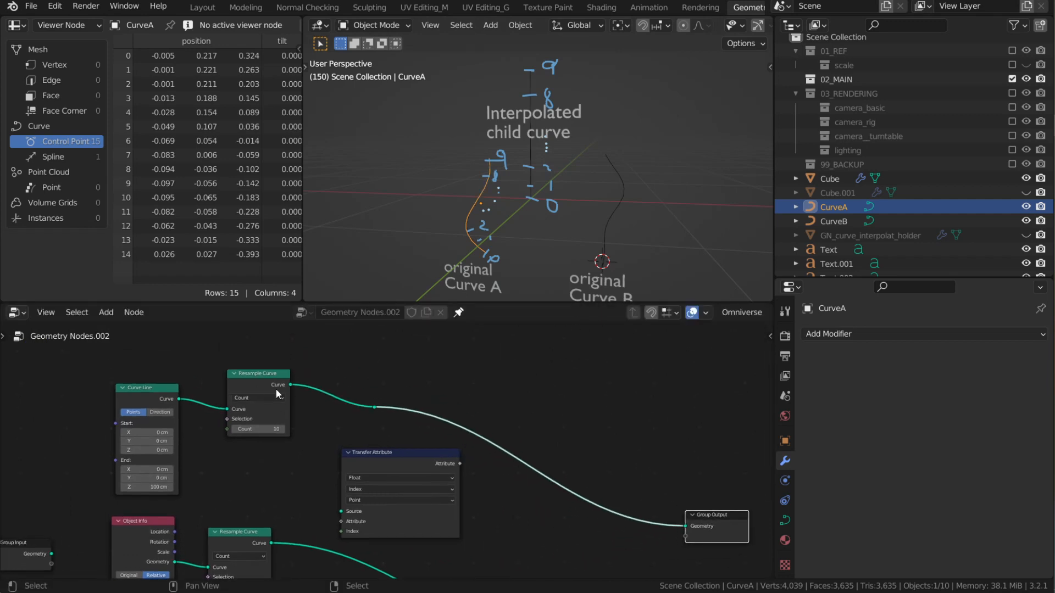
Step: Tidy the graph by shifting the curve line's Resample Curve node and the Group Output node
drag(275, 389, 270, 379)
scroll(460, 446, down, 3)
middle_drag(472, 453, 443, 433)
scroll(522, 518, down, 1)
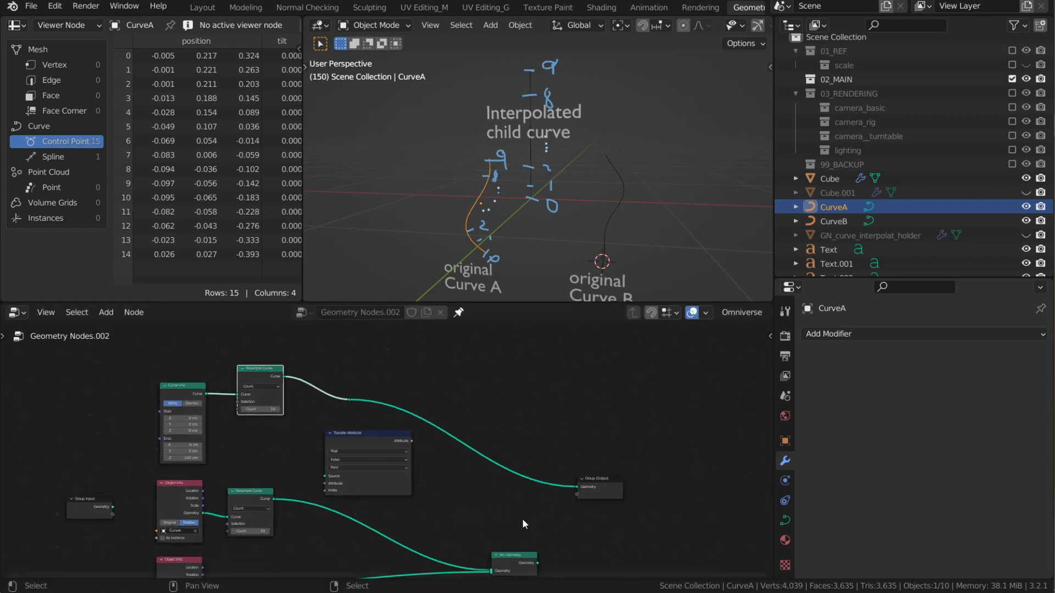
middle_drag(530, 563, 506, 517)
scroll(506, 521, up, 3)
drag(623, 434, 646, 432)
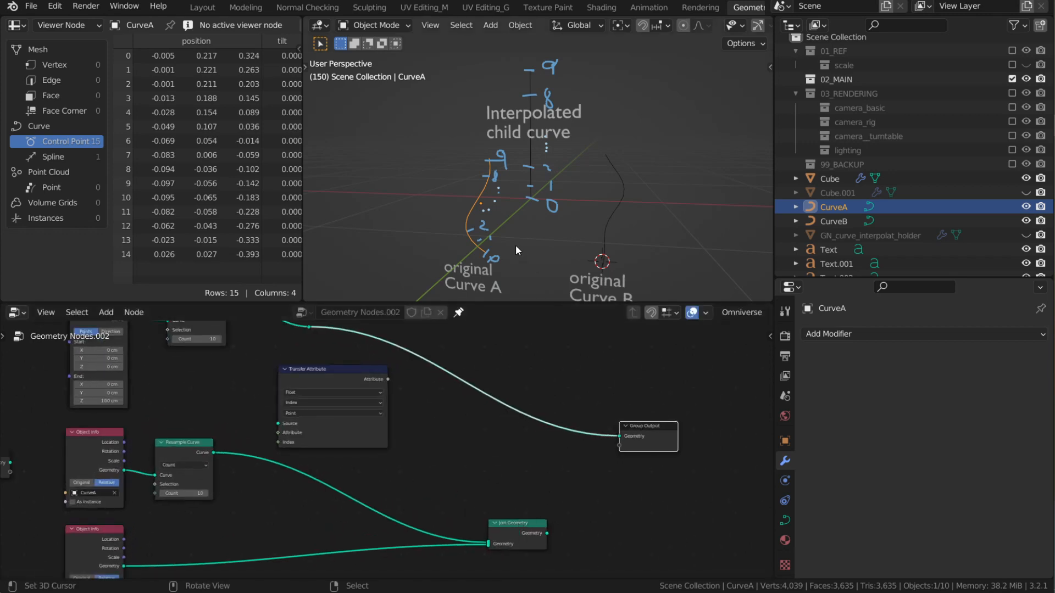
Step: Select the Cube's straight child line in the viewport to list its control points in the spreadsheet
click(538, 150)
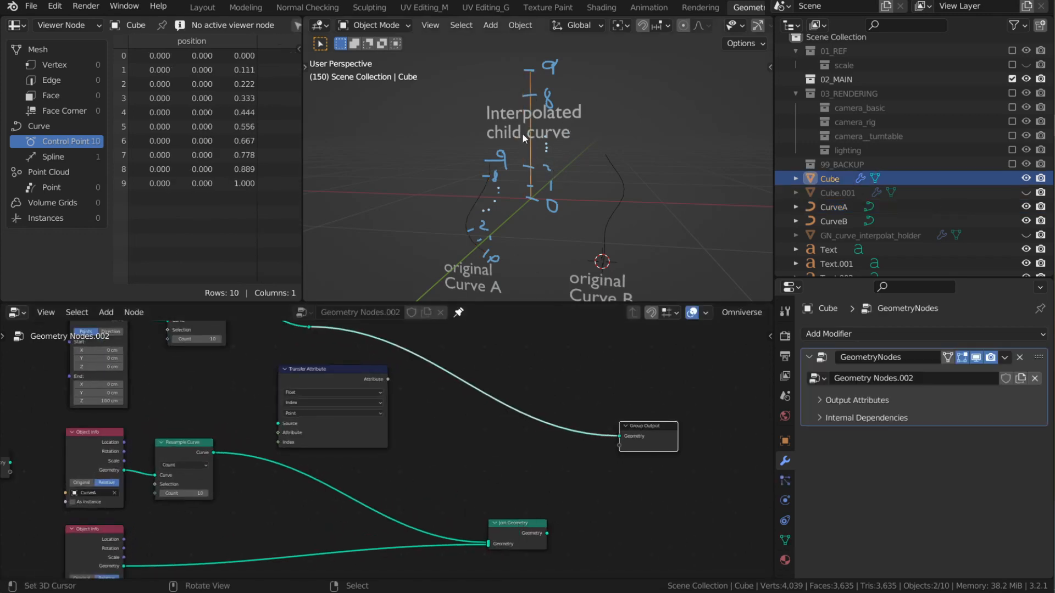
middle_drag(516, 181, 523, 165)
Step: Nudge the curve line's Resample Curve node and the Transfer Attribute node into clearer positions
middle_drag(290, 419, 375, 459)
scroll(375, 459, up, 2)
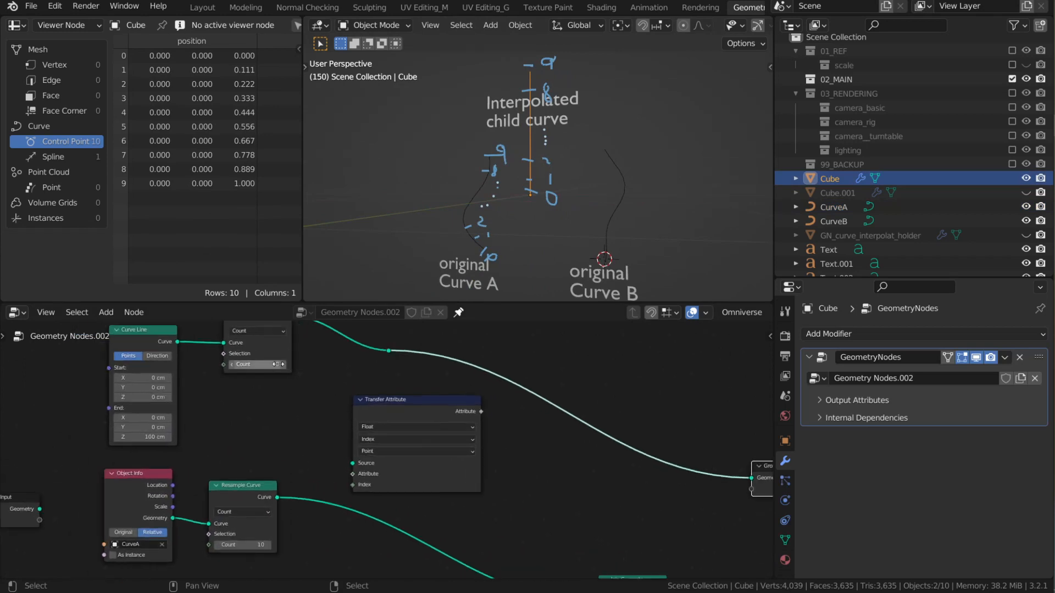
middle_drag(259, 344, 332, 383)
scroll(332, 383, up, 2)
drag(312, 337, 308, 343)
drag(479, 443, 494, 443)
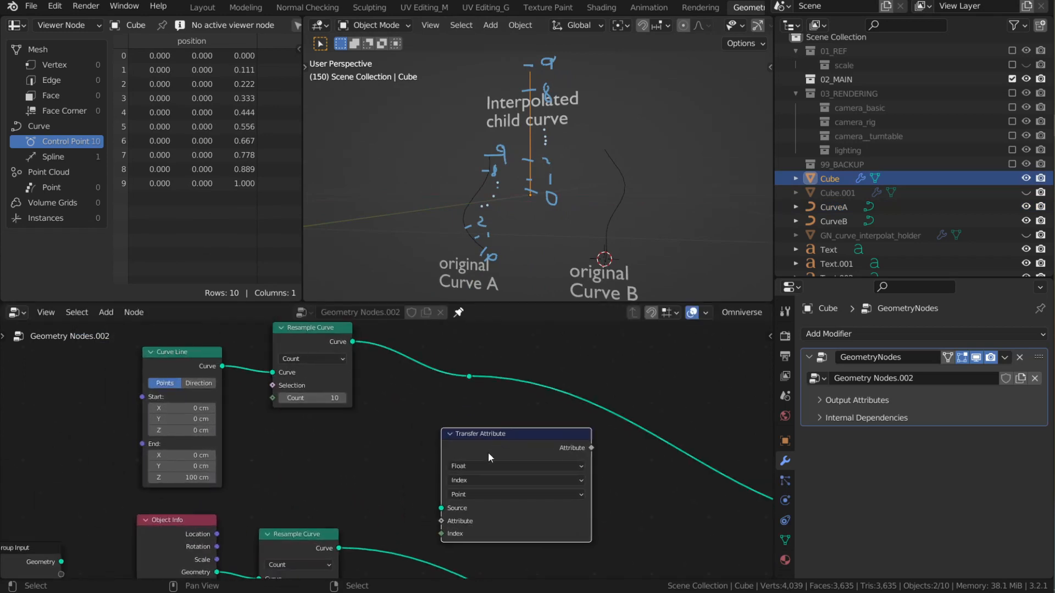
Step: Check the Transfer Attribute node's mapping options and set its data type to Vector
middle_drag(449, 512, 448, 458)
middle_drag(496, 431, 491, 431)
click(471, 426)
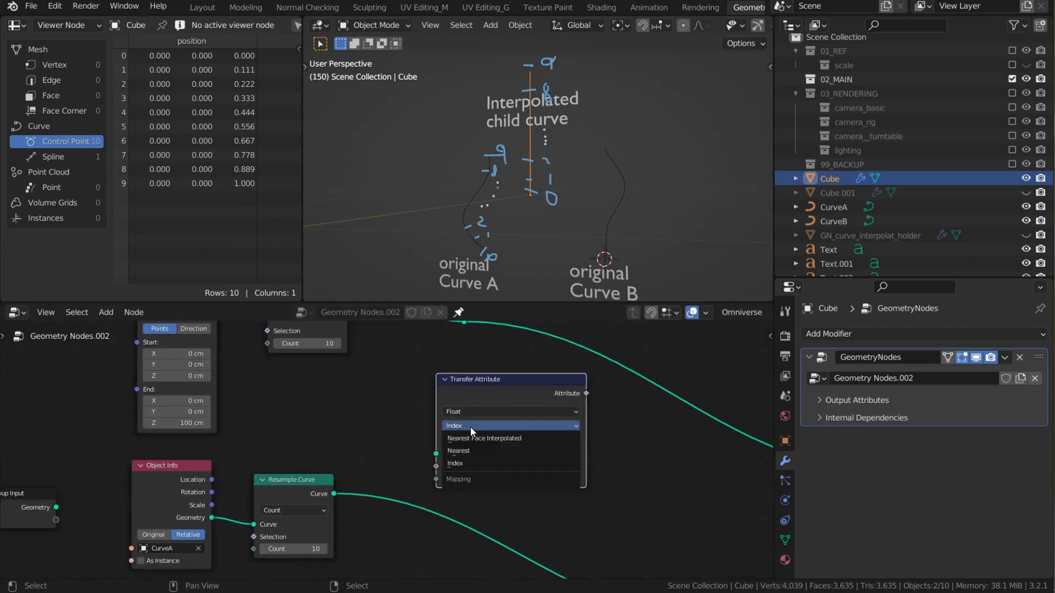
click(471, 427)
click(469, 417)
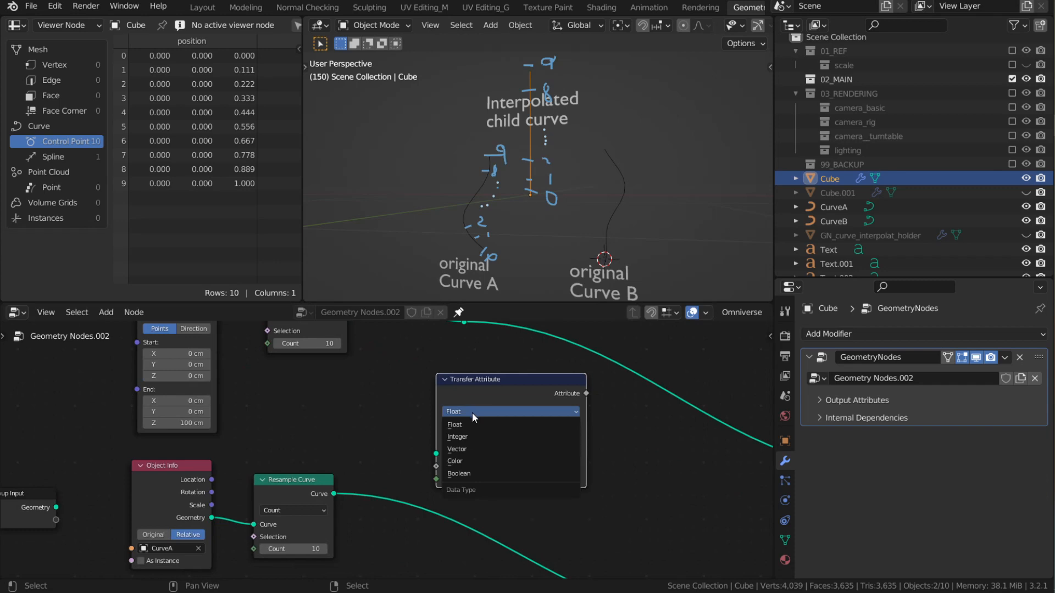
click(464, 447)
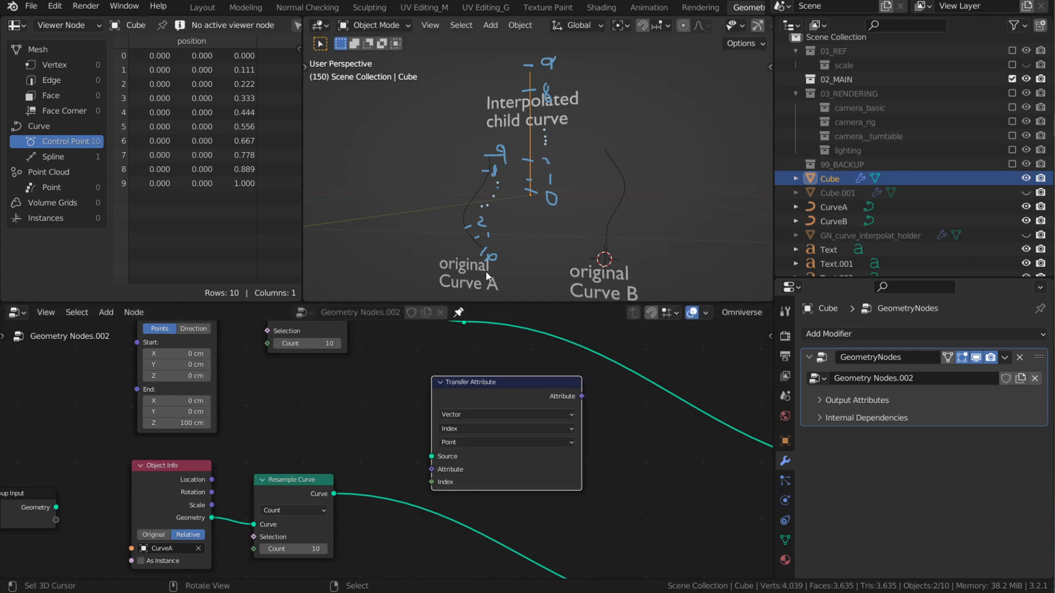
Step: Connect CurveA's resampled curve to the Transfer Attribute's Source and move its Resample Curve node slightly upward
scroll(473, 395, up, 1)
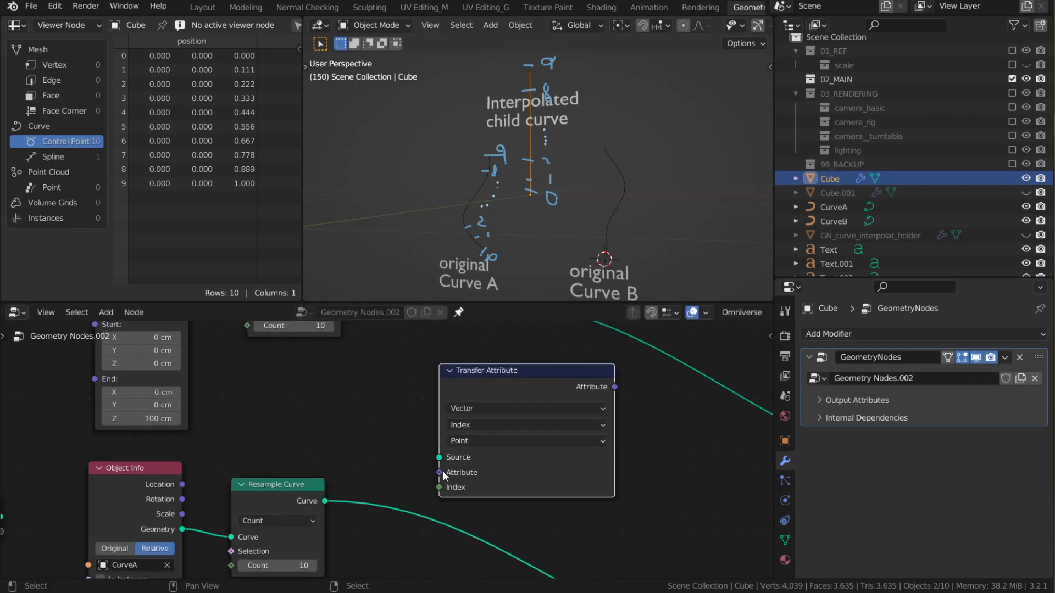
middle_drag(444, 472, 439, 458)
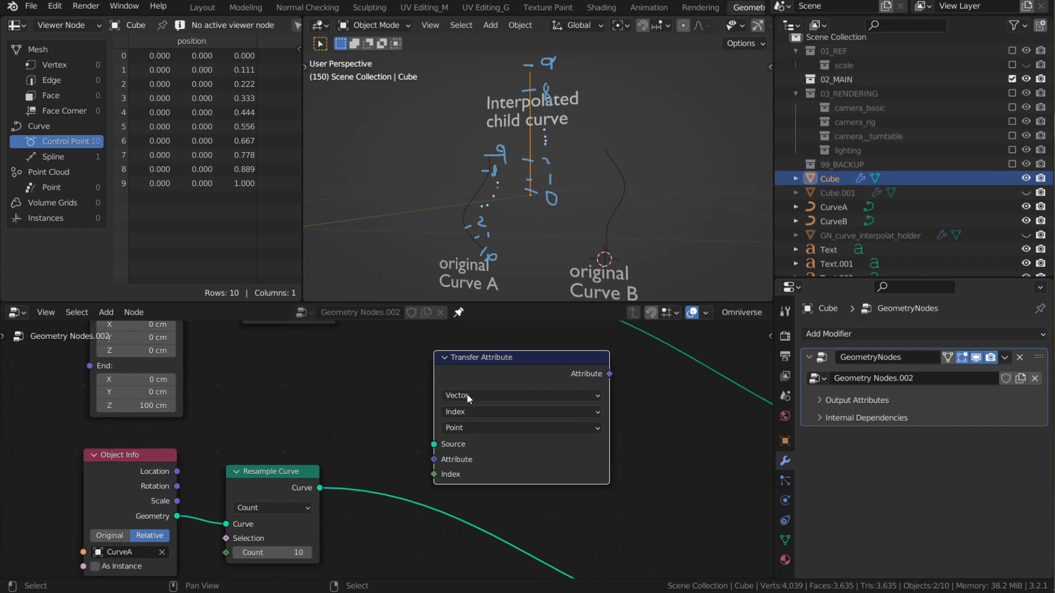
drag(472, 371, 472, 375)
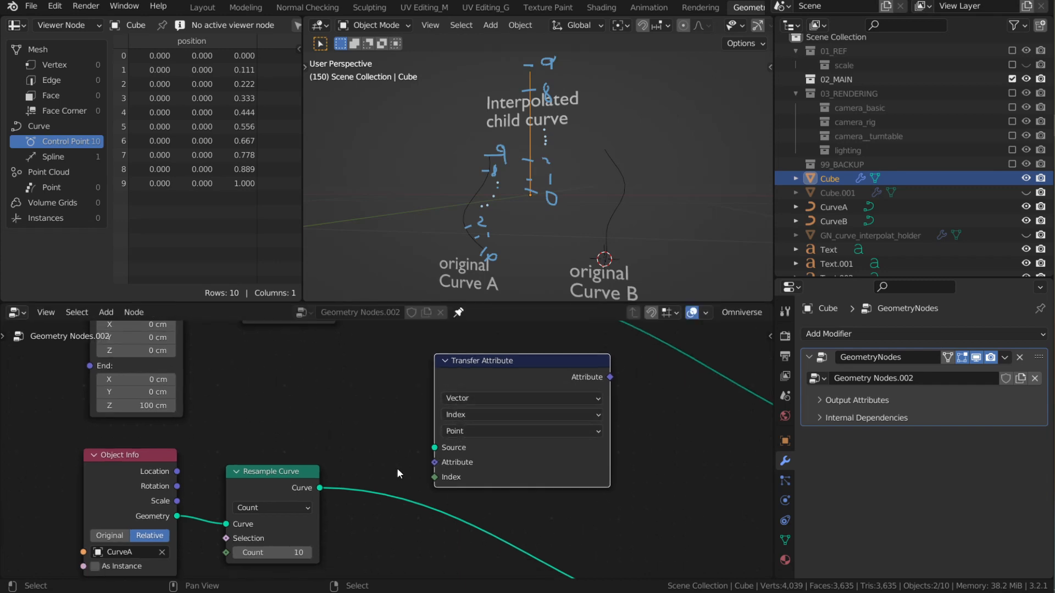
scroll(381, 517, up, 1)
middle_drag(380, 518, 378, 506)
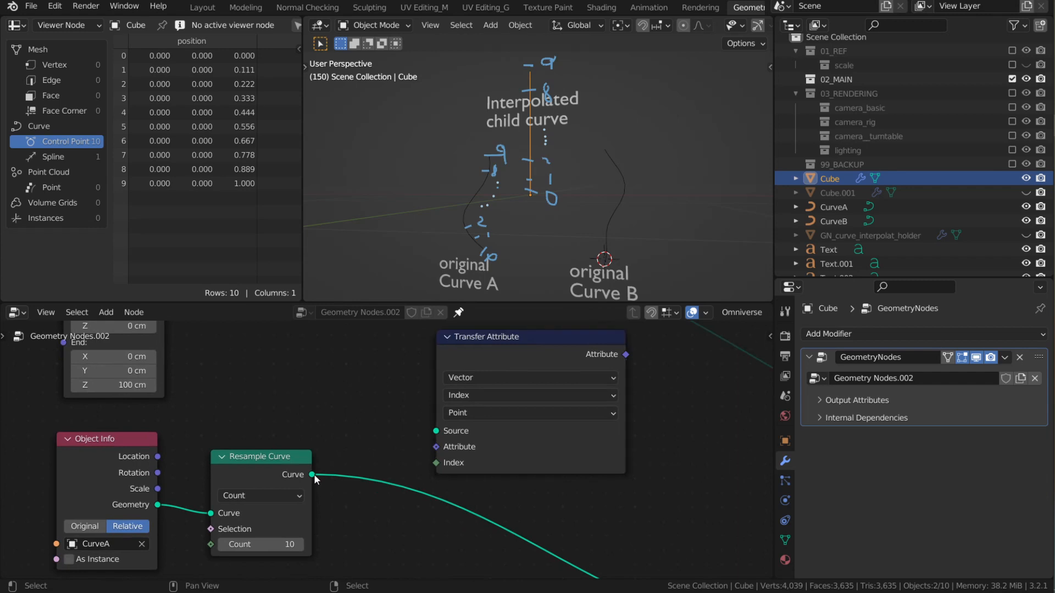
drag(312, 475, 436, 430)
click(269, 473)
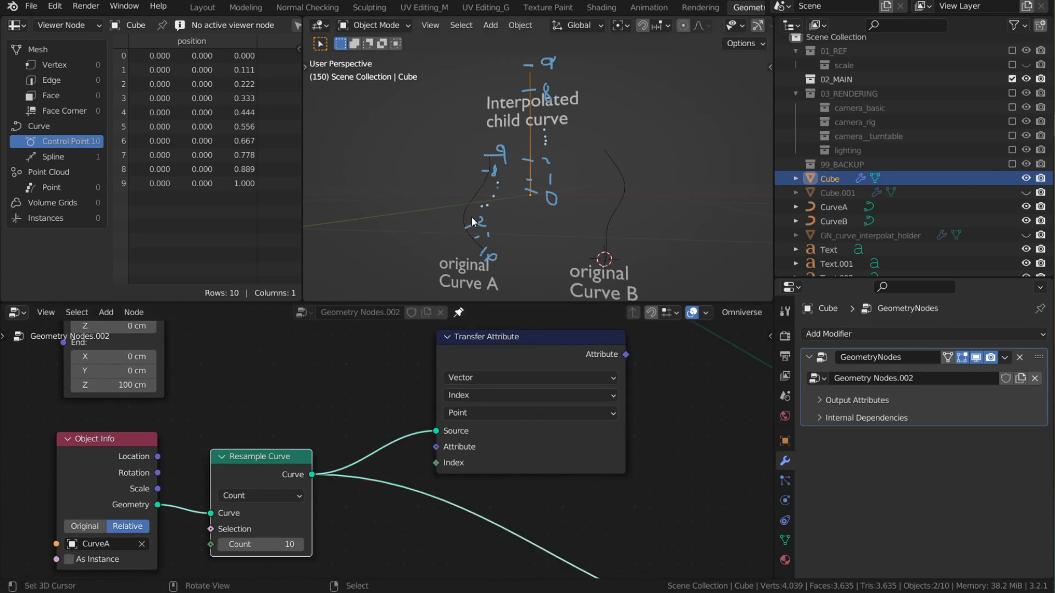
drag(271, 459, 268, 444)
middle_drag(358, 452, 353, 452)
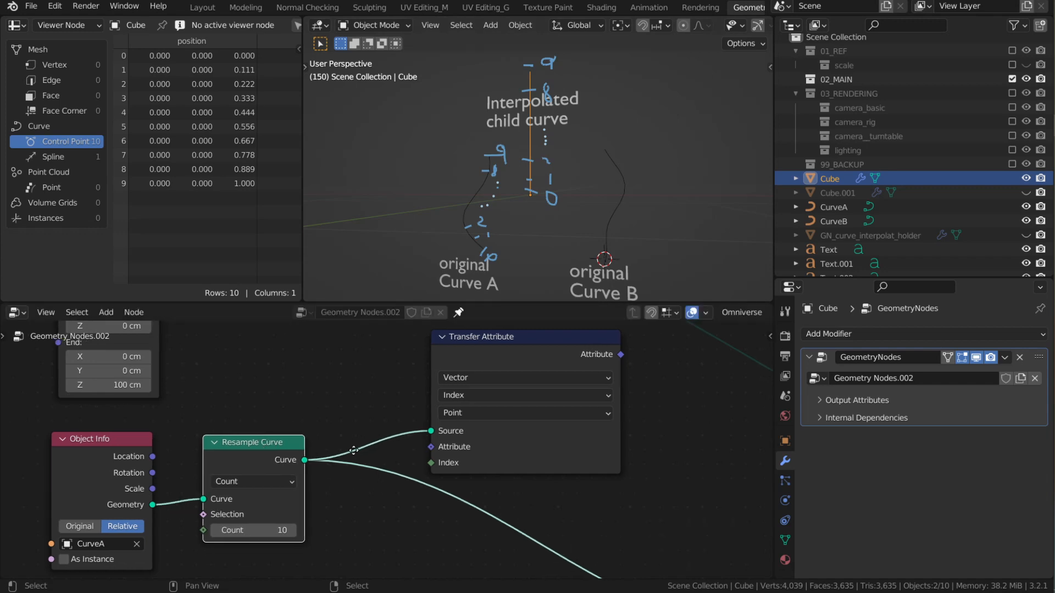
Step: Adjust the position of CurveA's Resample Curve node between its Object Info and Transfer Attribute nodes
drag(245, 464, 262, 457)
middle_drag(382, 508, 371, 507)
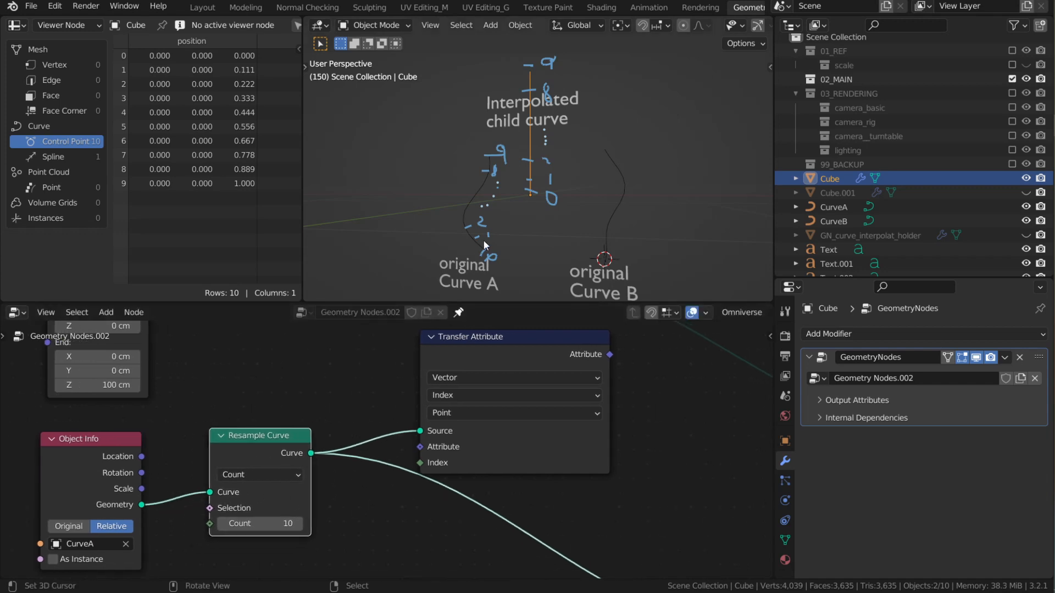
drag(261, 456, 251, 456)
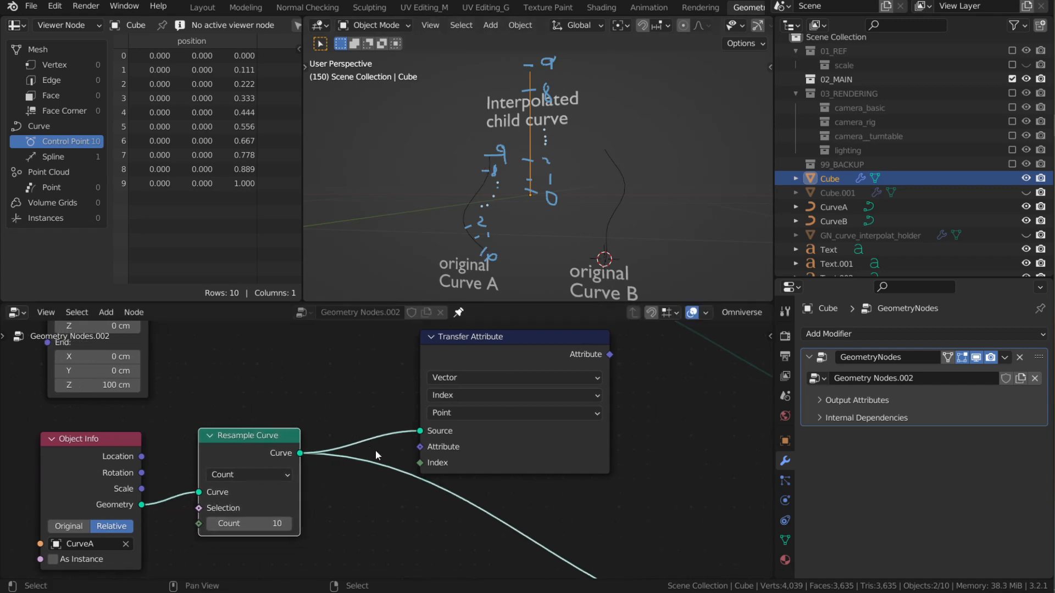
Step: Add a Position node below the Transfer Attribute node and connect it to that node's Attribute input
middle_drag(398, 484, 398, 473)
key(shift+a)
click(368, 301)
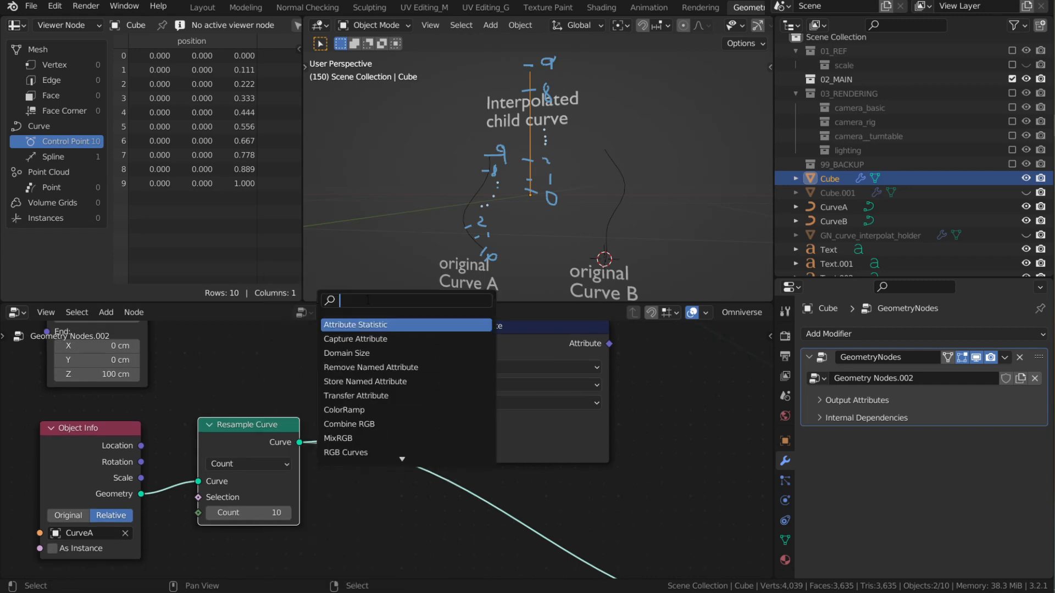
text(po)
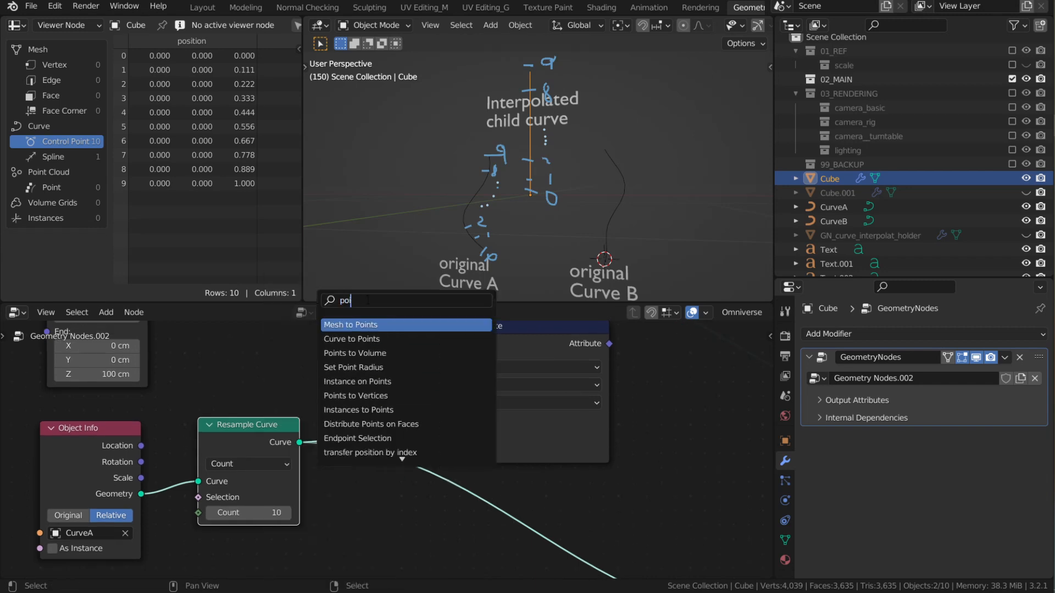
text(insition)
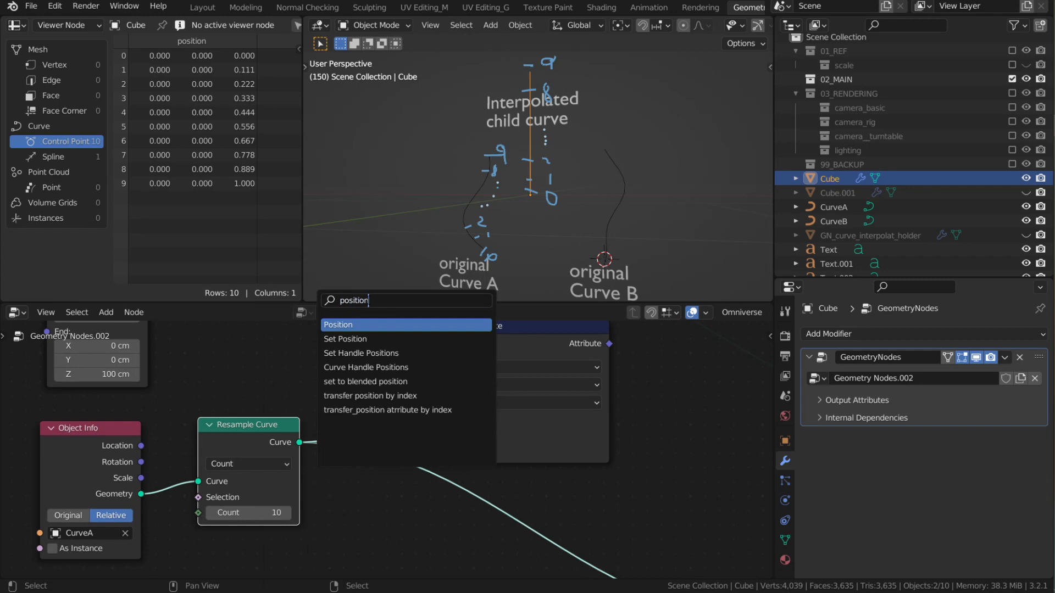
click(364, 331)
click(387, 515)
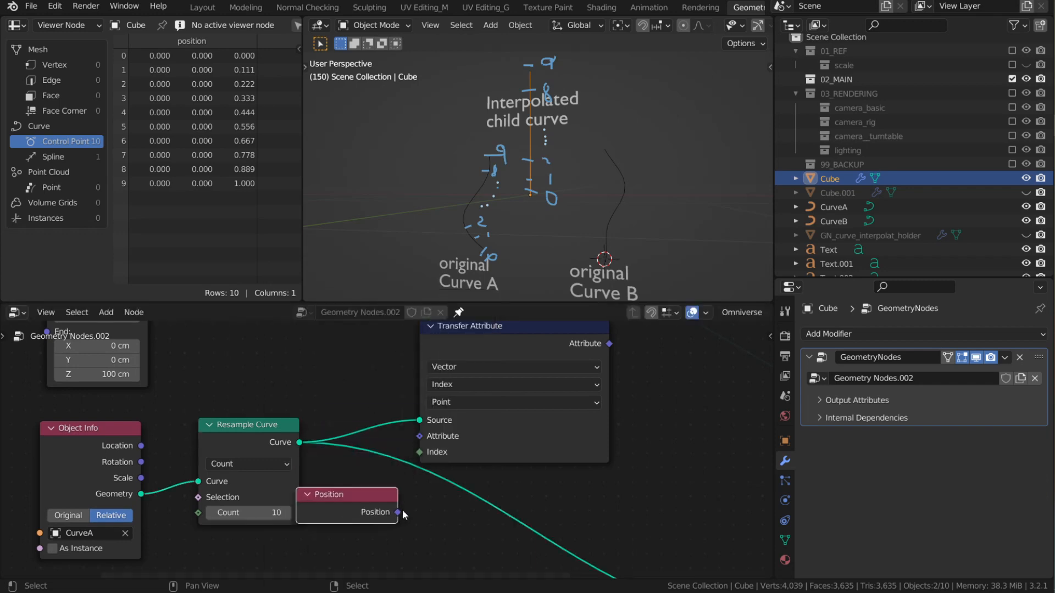
drag(398, 512, 433, 438)
Step: Rearrange the Transfer Attribute node and CurveA's Resample Curve node so their links read clearly
middle_drag(497, 439, 366, 487)
drag(391, 479, 445, 470)
drag(141, 501, 149, 476)
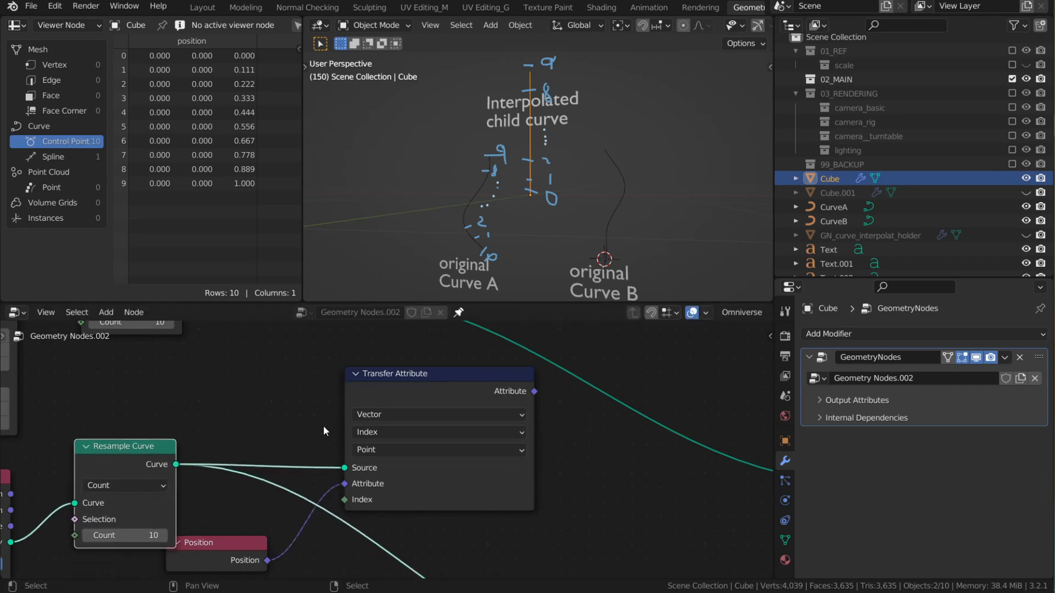
click(242, 561)
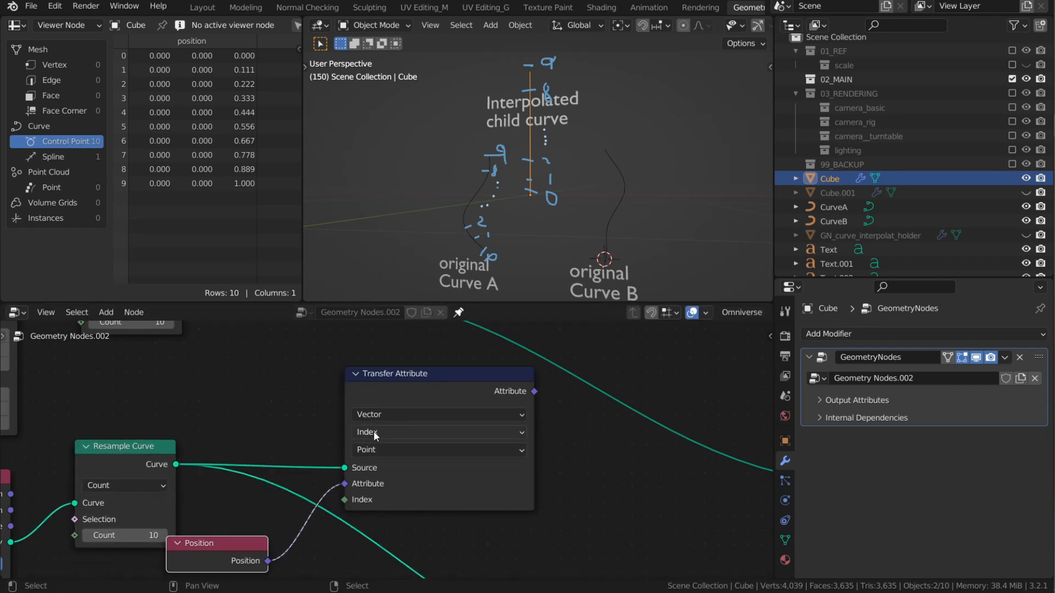
scroll(275, 523, down, 4)
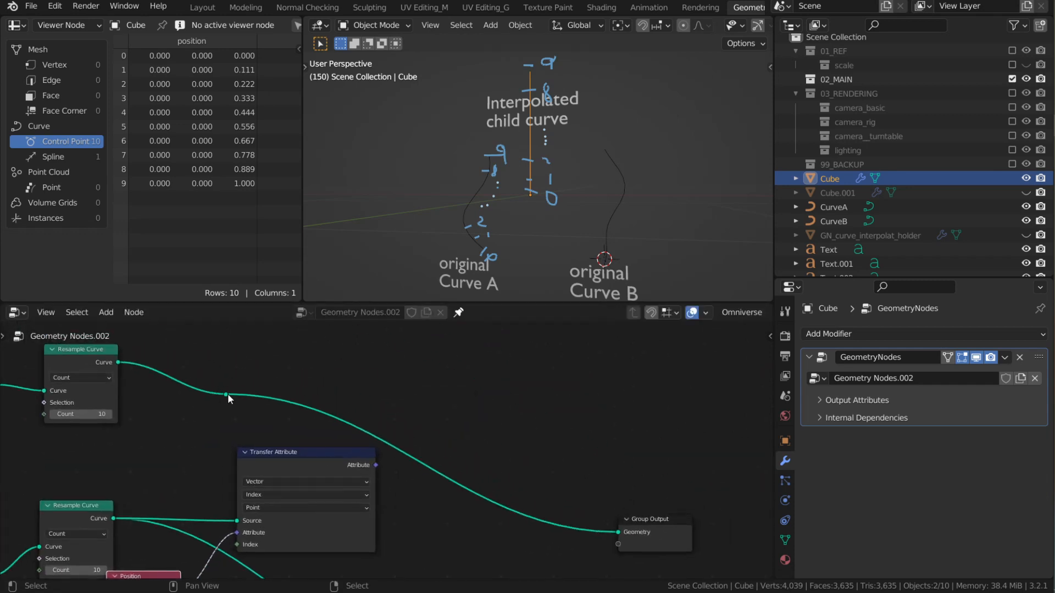
drag(226, 395, 246, 387)
click(385, 360)
drag(283, 461, 273, 459)
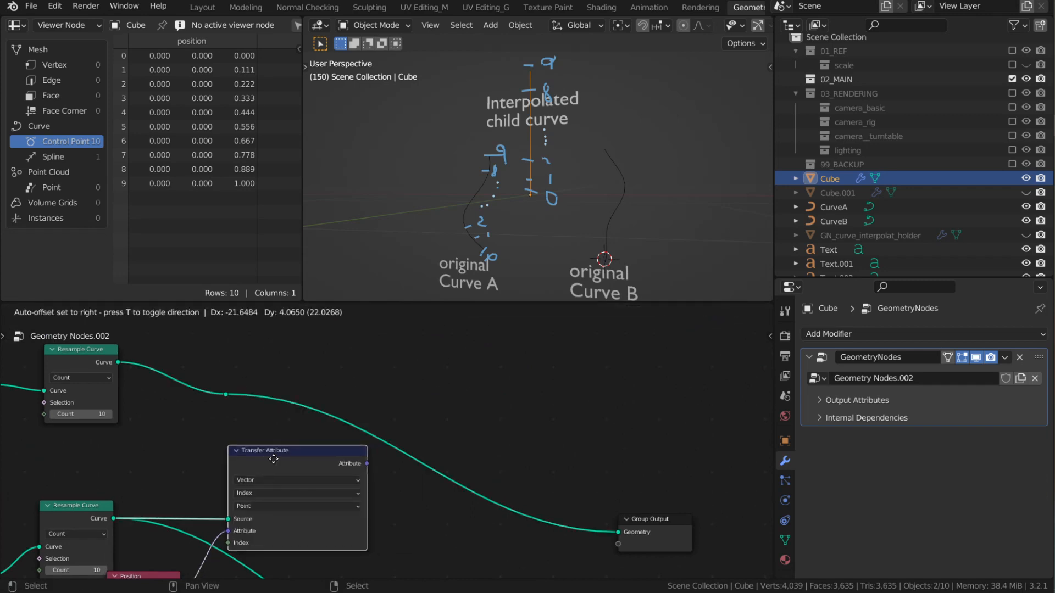
Step: Insert a Capture Attribute node into the curve line's link between its Resample Curve and the Group Output
key(shift+a)
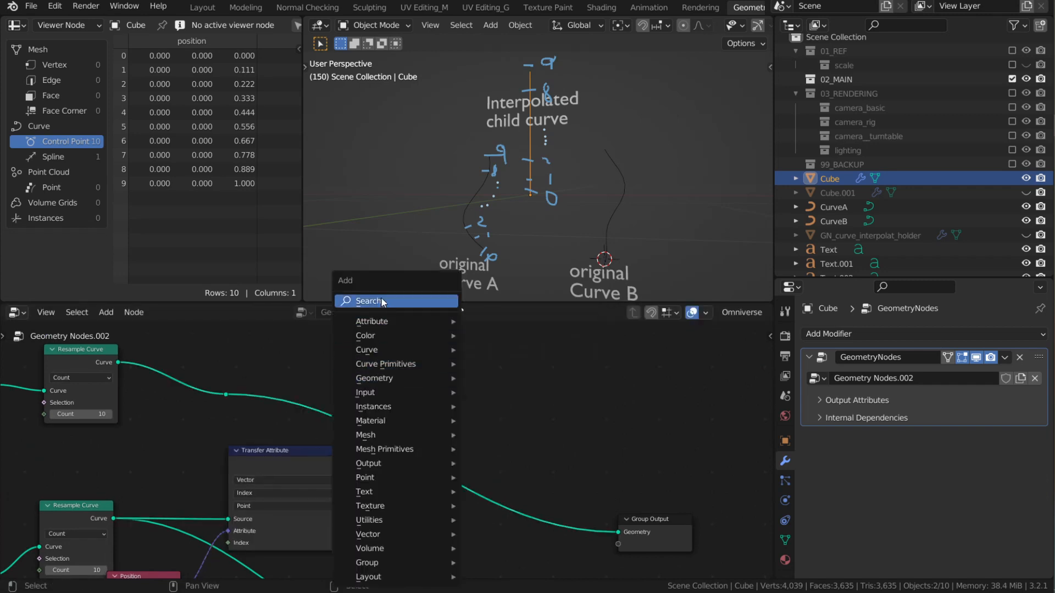
click(383, 302)
text(capture)
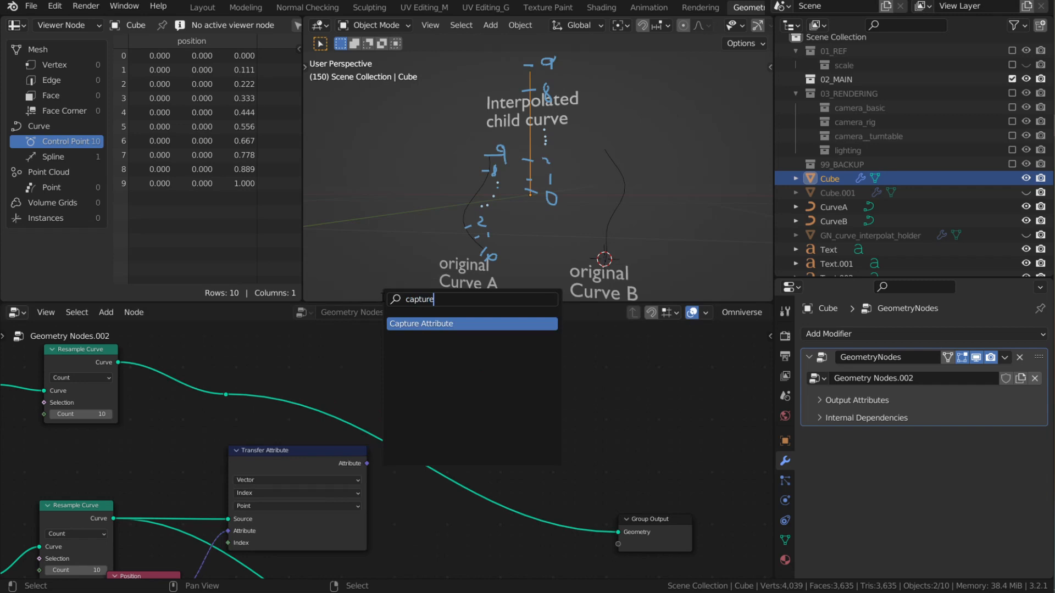
click(466, 324)
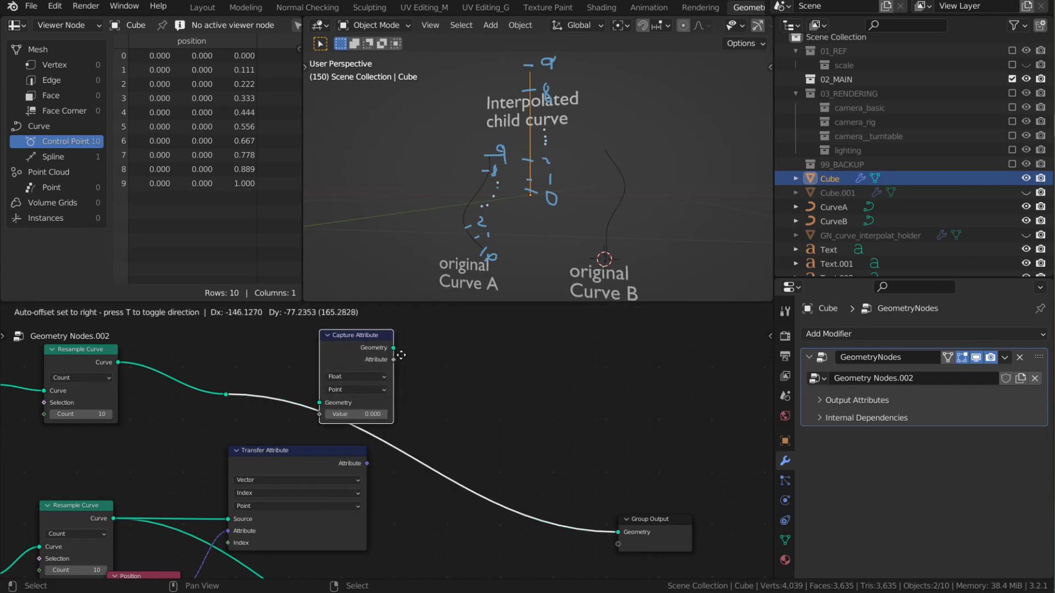
click(478, 403)
middle_drag(479, 403, 535, 410)
Step: Remove the reroute point between the curve line's Resample Curve and Capture Attribute while keeping the link
click(374, 419)
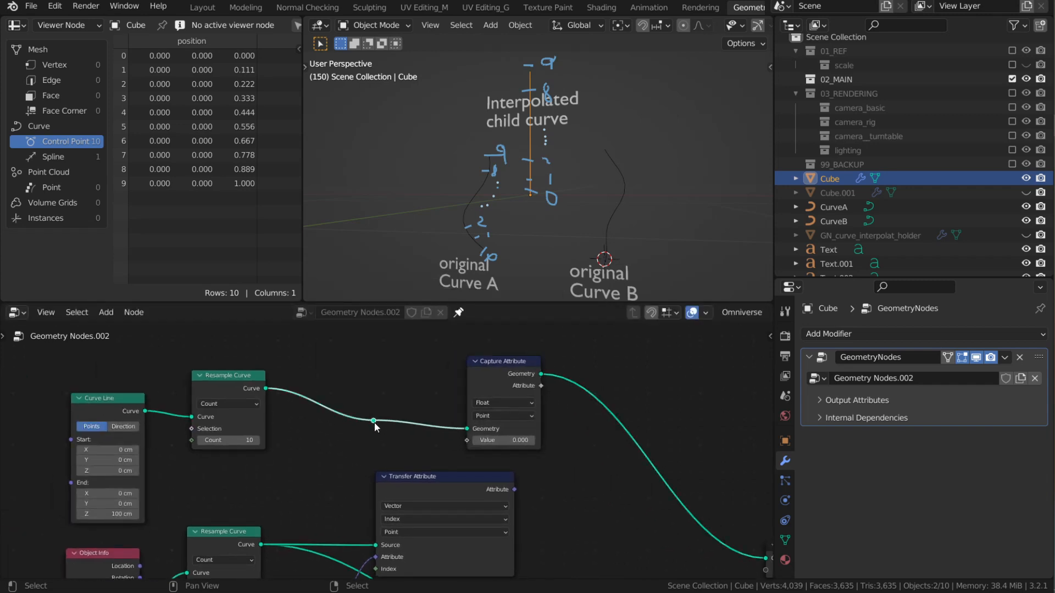
key(g)
click(365, 391)
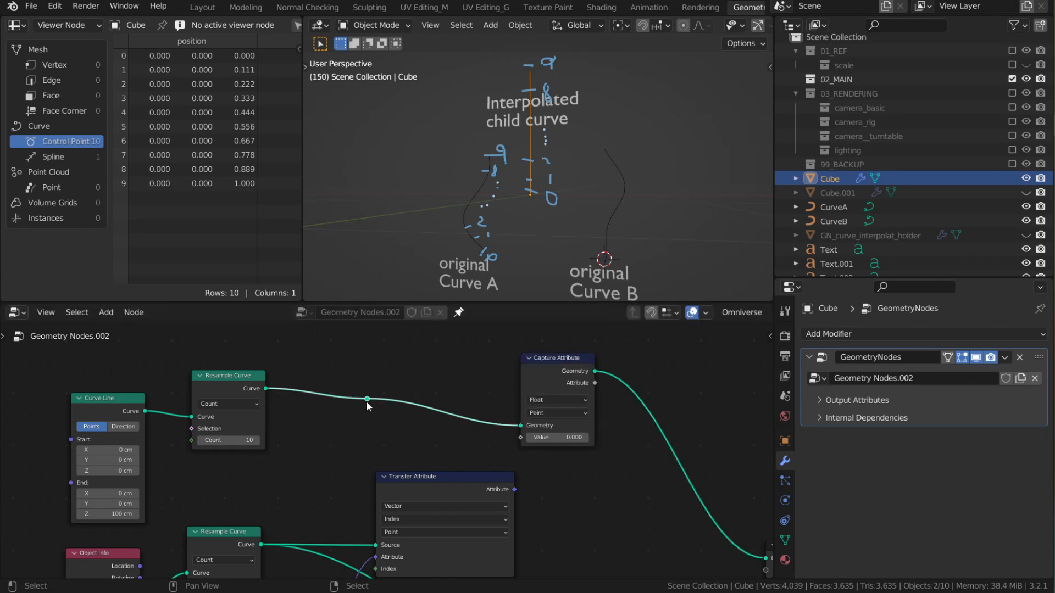
key(ctrl+x)
scroll(523, 415, up, 2)
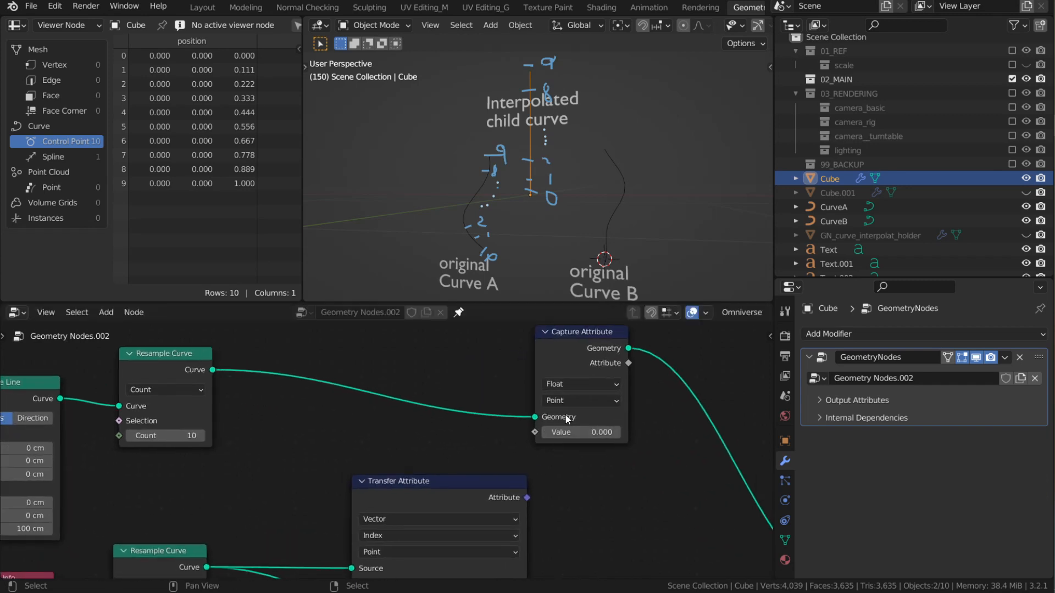
Step: Move the Capture Attribute node farther from the Resample Curve and set its data type to Vector
click(569, 401)
drag(571, 349, 673, 341)
middle_drag(616, 397, 574, 401)
click(626, 380)
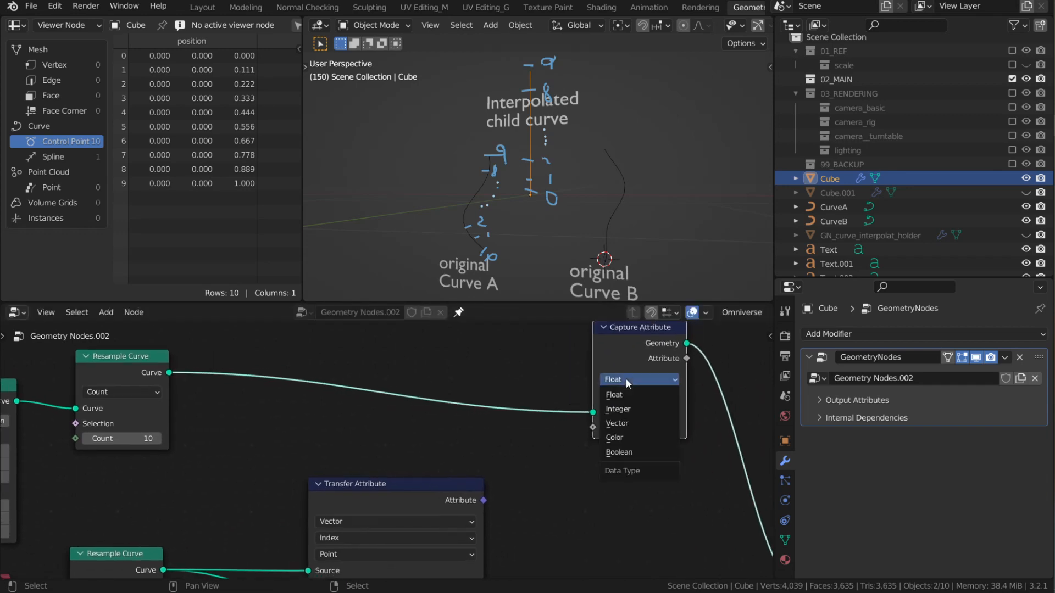
click(615, 423)
Step: Nudge the Transfer Attribute node upward and connect its Attribute output to the Capture Attribute's Value input
middle_drag(627, 376, 475, 358)
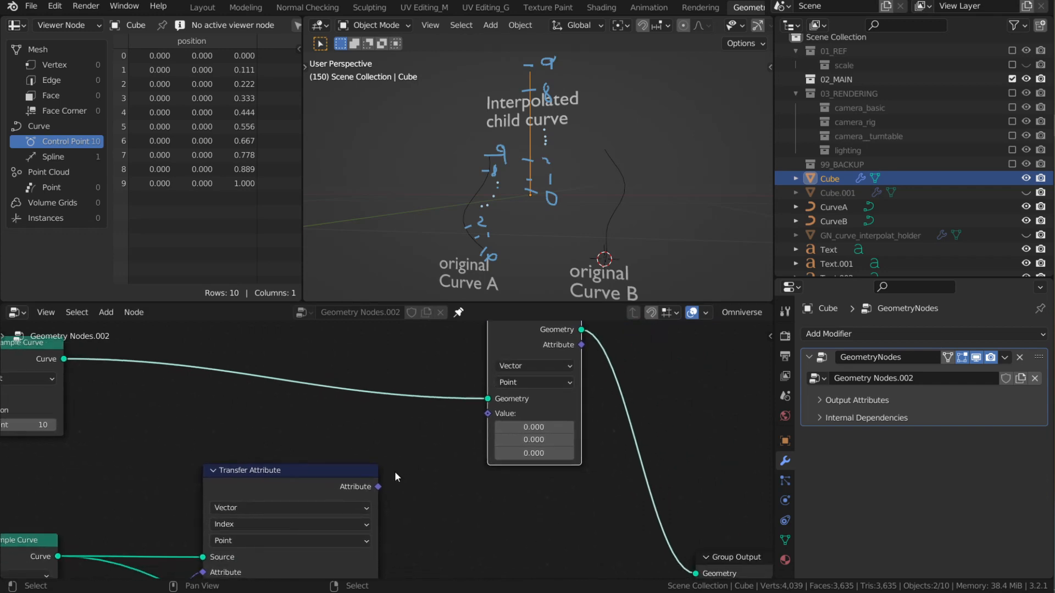
middle_drag(395, 471, 421, 471)
drag(322, 499, 313, 473)
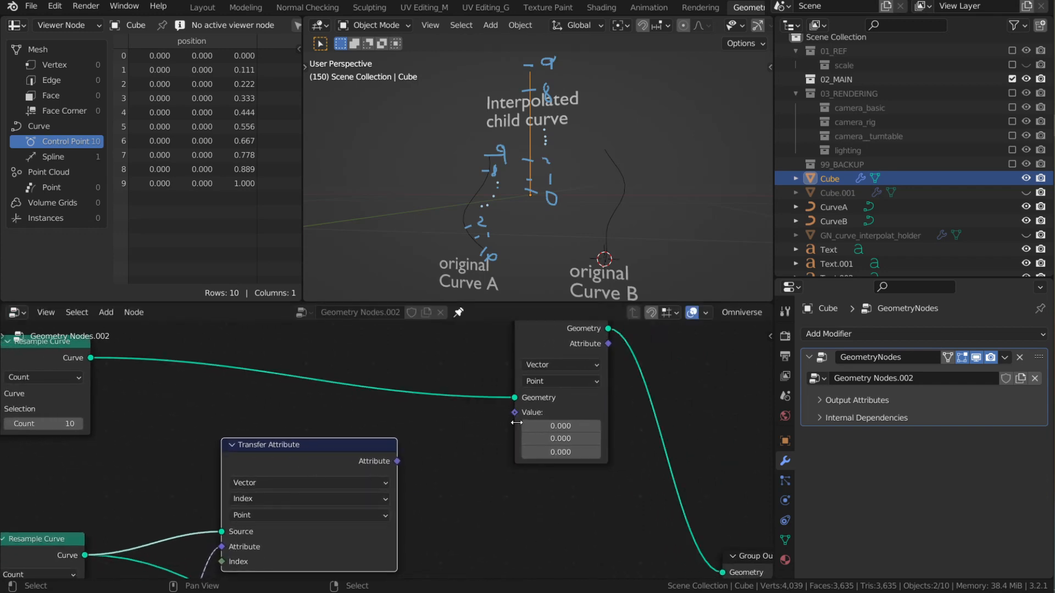
middle_drag(510, 423, 473, 456)
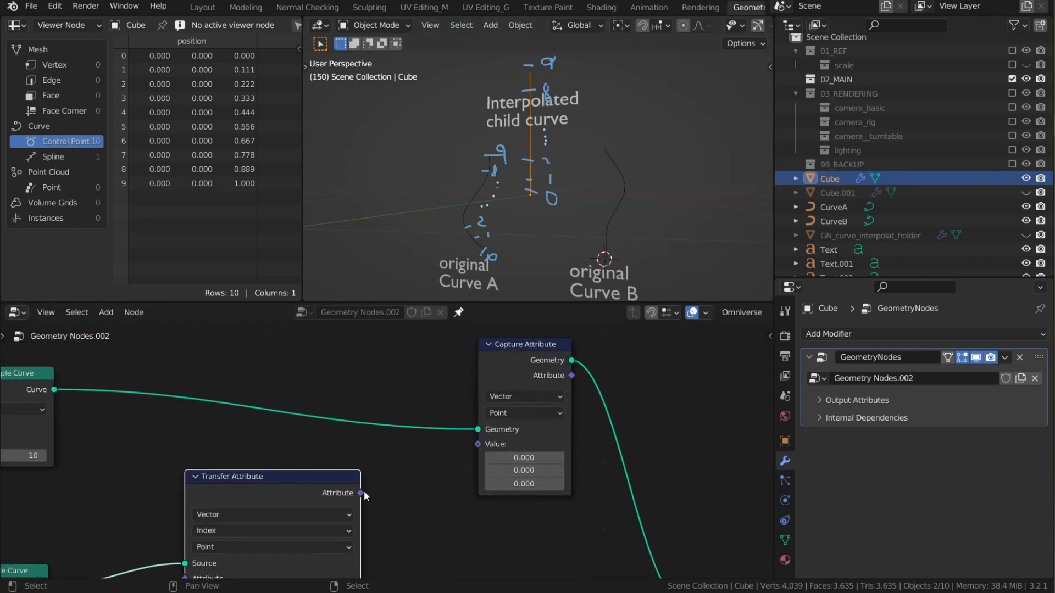
drag(360, 493, 478, 444)
middle_drag(548, 450, 511, 449)
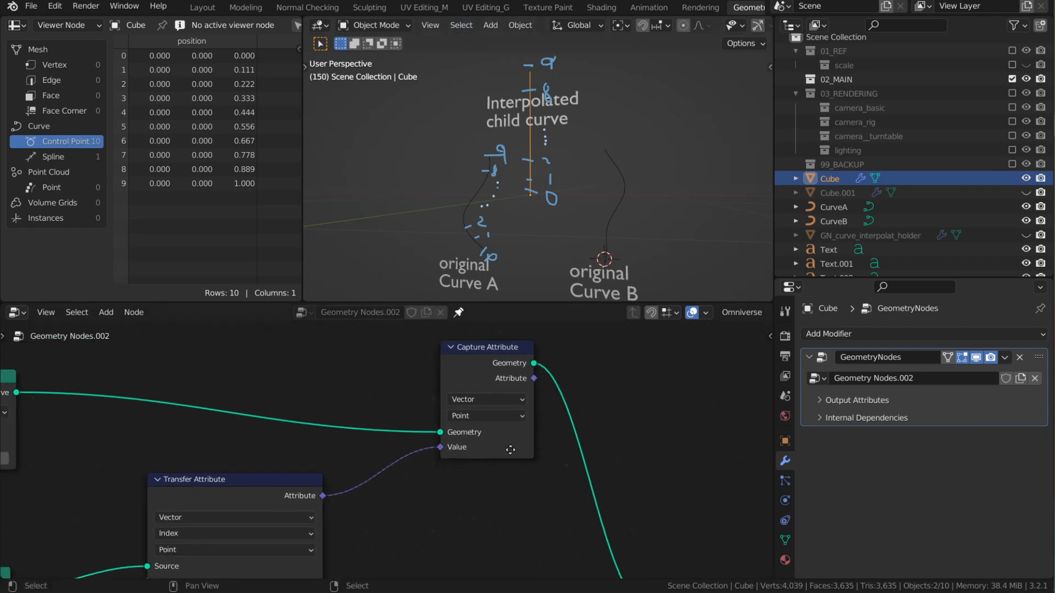
Step: Tidy the layout of the Capture Attribute, Curve Line and the curve line's Resample Curve nodes
drag(485, 366, 456, 356)
scroll(430, 399, down, 3)
middle_drag(342, 417, 450, 407)
middle_drag(96, 407, 192, 410)
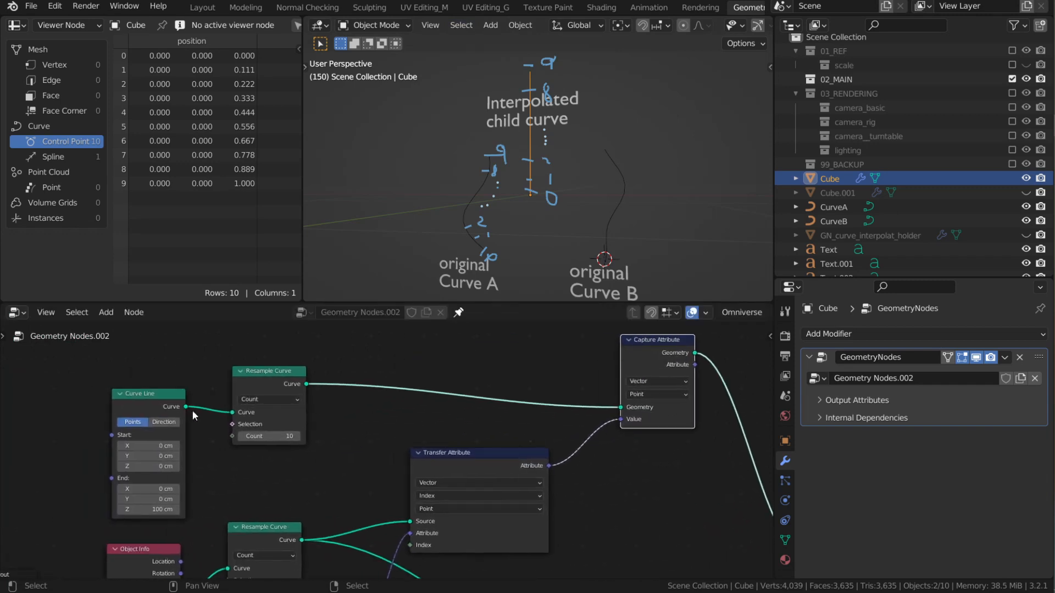
drag(154, 393, 145, 356)
drag(266, 371, 289, 350)
middle_drag(605, 357, 521, 375)
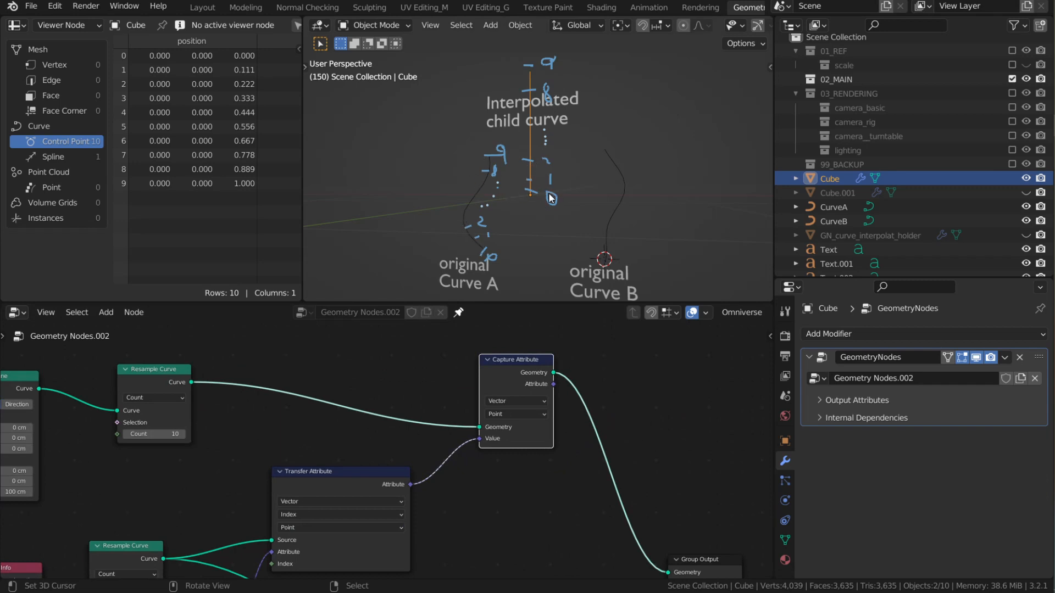
Step: Move the Group Output node away from Capture Attribute to free up space, and nudge Capture Attribute slightly upward
middle_drag(549, 197, 556, 204)
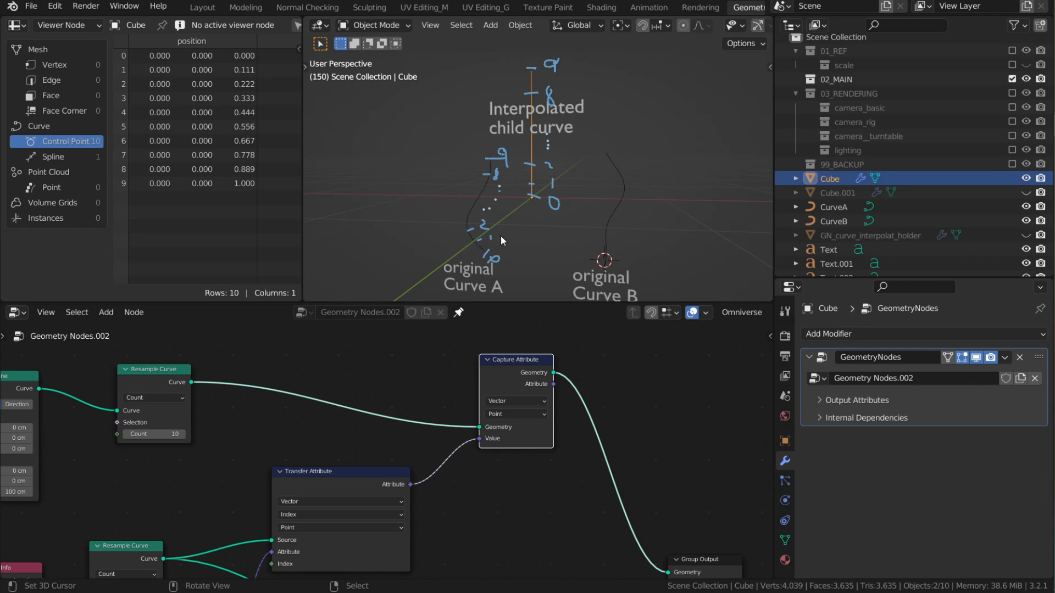
middle_drag(457, 354, 301, 353)
drag(551, 558, 659, 496)
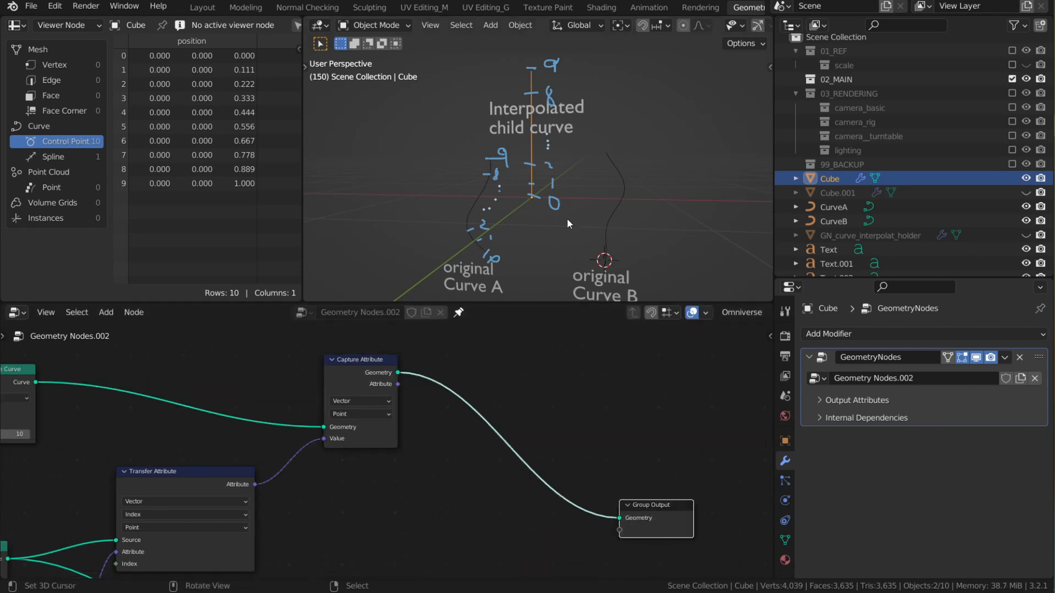
scroll(552, 184, down, 2)
scroll(367, 373, up, 2)
middle_drag(363, 372, 371, 392)
drag(359, 382, 352, 367)
scroll(537, 184, up, 3)
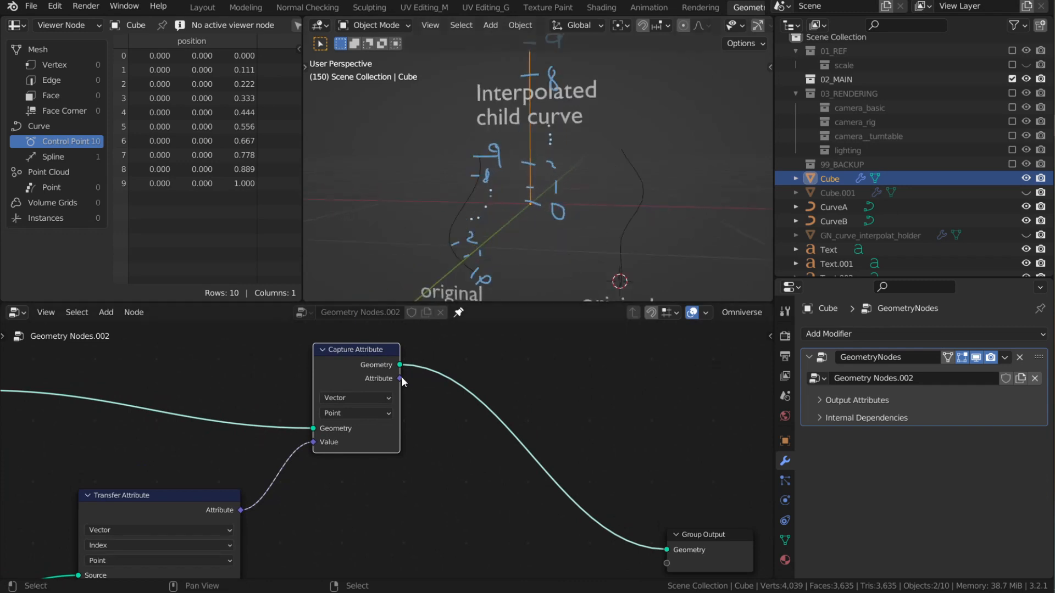
drag(401, 379, 427, 398)
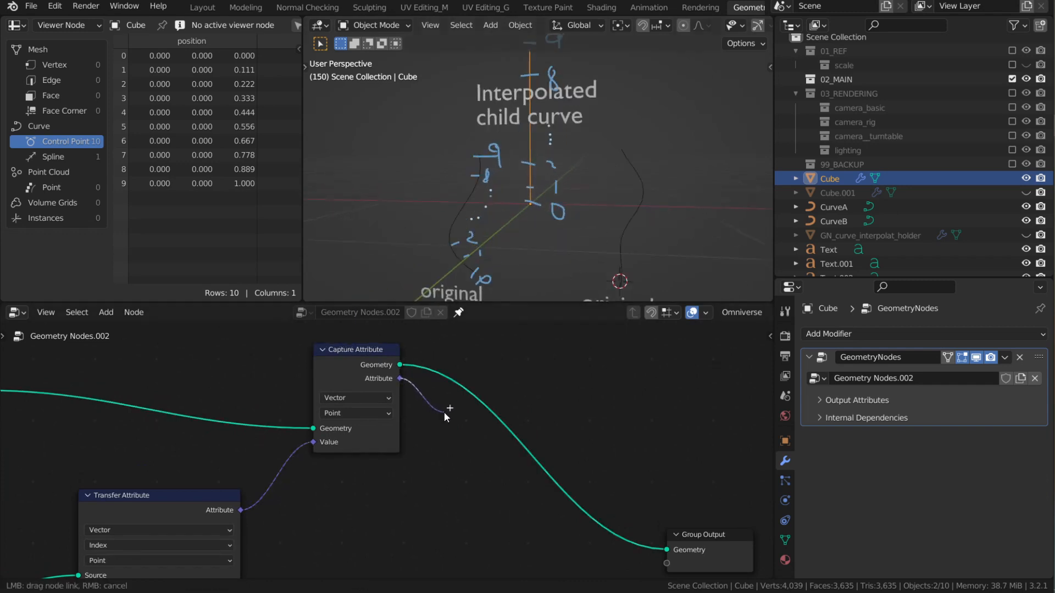
drag(444, 413, 420, 364)
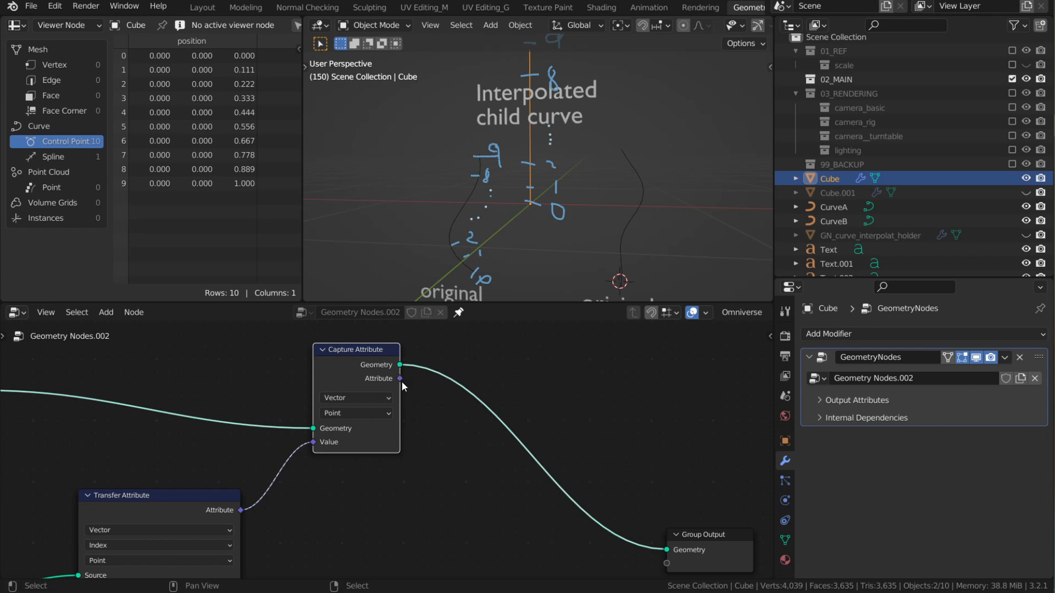
middle_drag(258, 482, 275, 446)
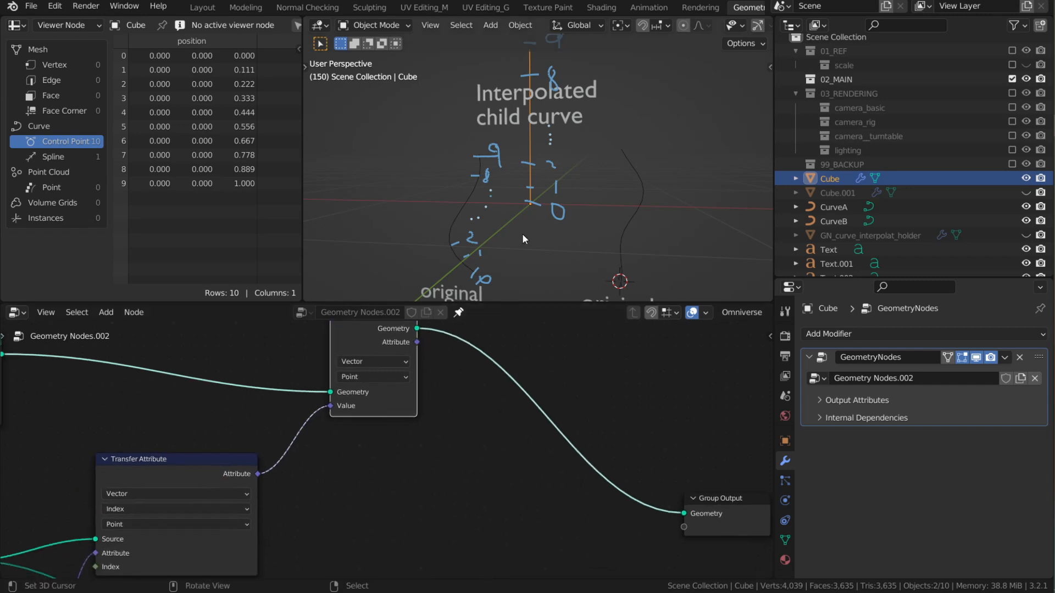
scroll(483, 278, up, 1)
scroll(470, 275, down, 2)
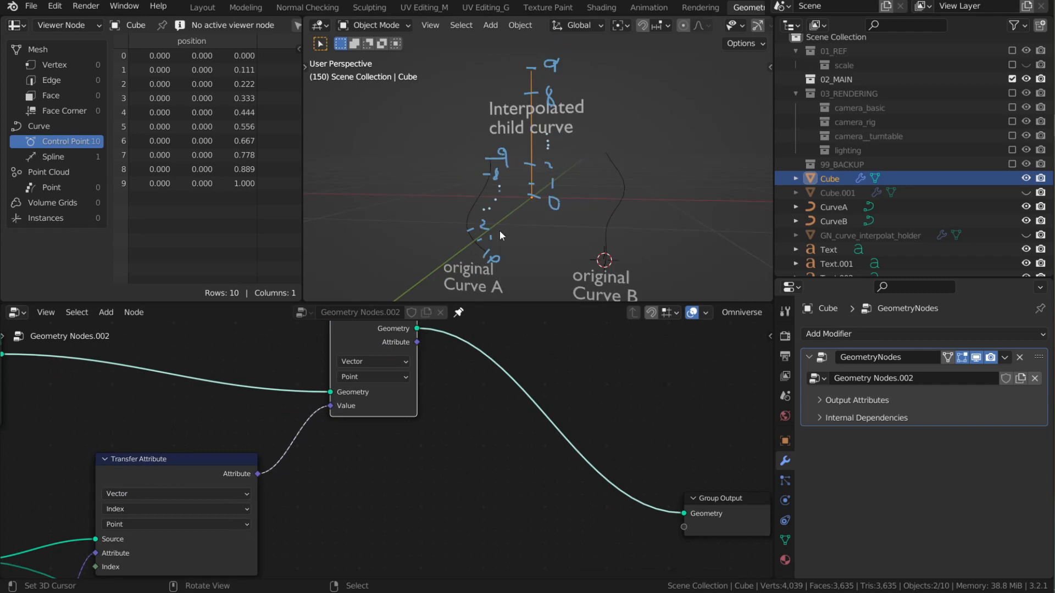
Step: Insert a Set Position node after Capture Attribute and connect the captured Attribute to its Position input
key(shift+a)
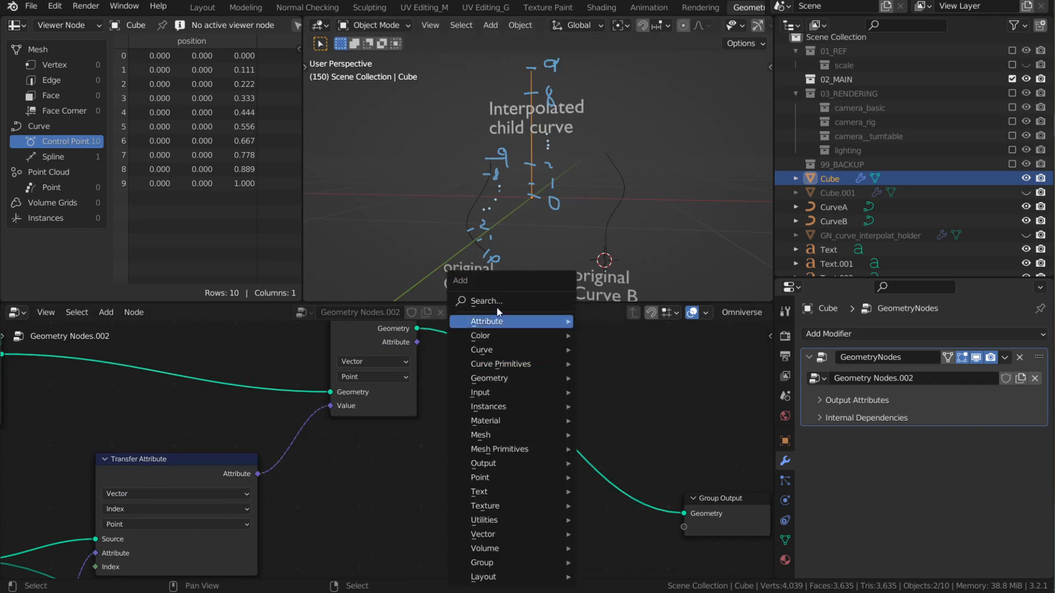
text(set)
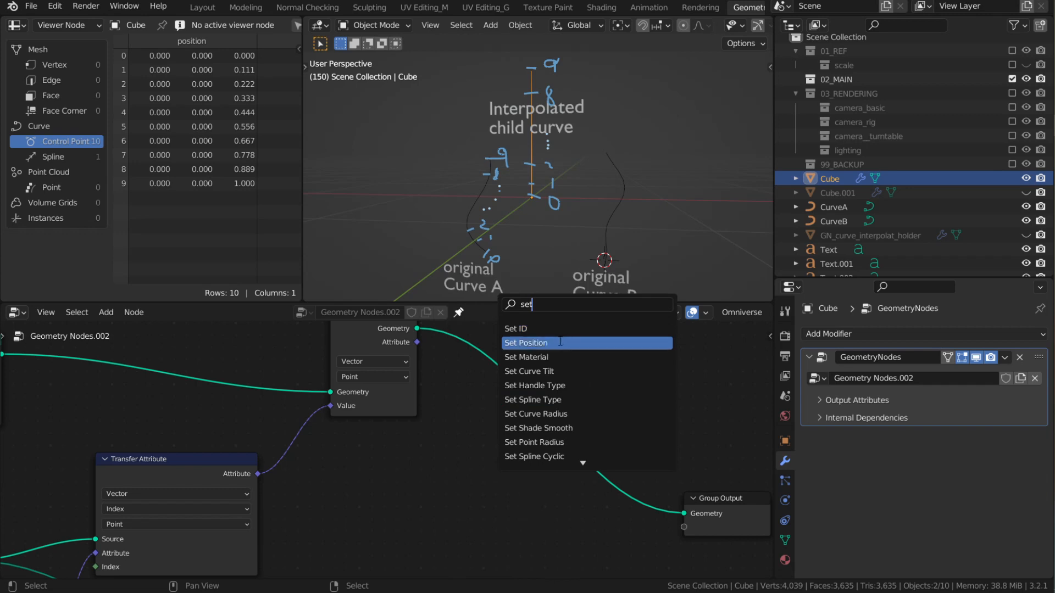
click(549, 342)
click(510, 446)
scroll(510, 446, up, 1)
drag(442, 404, 538, 446)
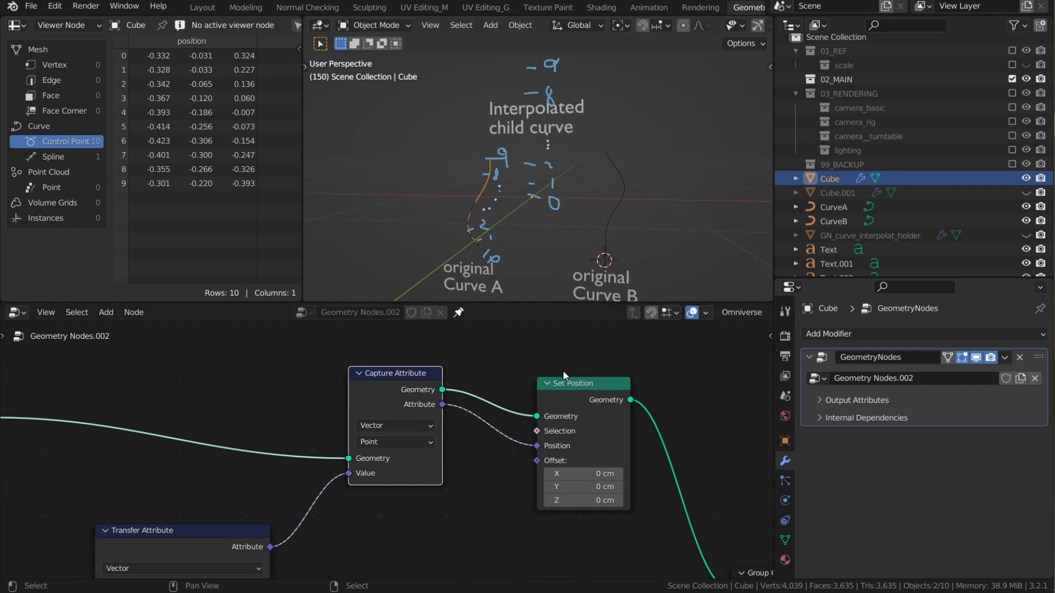
Step: Mute and unmute the Set Position node repeatedly to compare the child curve with and without it
click(582, 407)
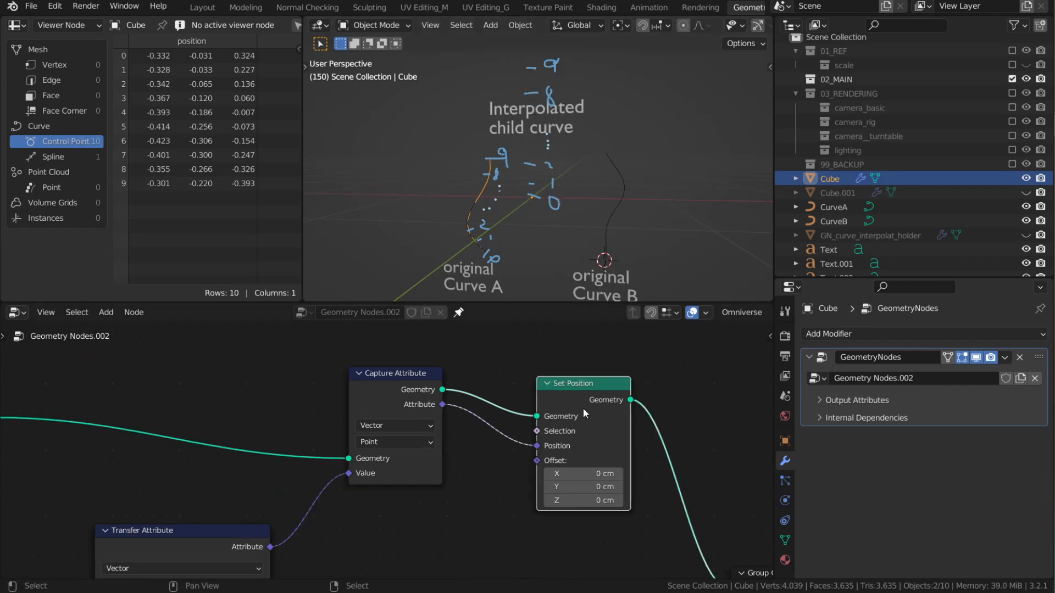
key(m)
key(m)
key(m)
key(m)
key(m)
key(m)
key(m)
Step: Move the Set Position node farther from Capture Attribute and raise the Capture Attribute node slightly
scroll(501, 426, down, 2)
scroll(566, 471, down, 1)
drag(623, 548, 497, 410)
drag(502, 424, 612, 400)
click(472, 417)
mouse_move(374, 385)
mouse_down()
mouse_move(422, 370)
mouse_move(379, 367)
mouse_up()
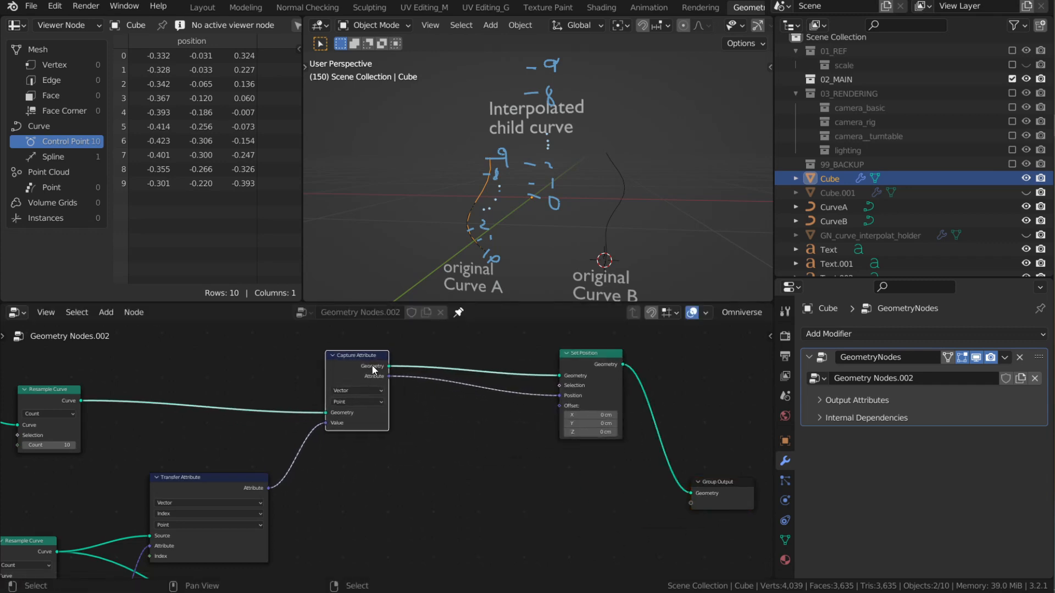
Step: Rearrange the CurveA Object Info and Resample Curve nodes and the CurveB Object Info node to tidy up the source branches
scroll(384, 396, down, 4)
middle_drag(404, 410, 654, 397)
click(292, 406)
drag(292, 406, 263, 297)
drag(384, 401, 359, 347)
scroll(378, 460, down, 1)
middle_drag(361, 454, 369, 403)
drag(321, 476, 289, 435)
middle_drag(384, 419, 378, 424)
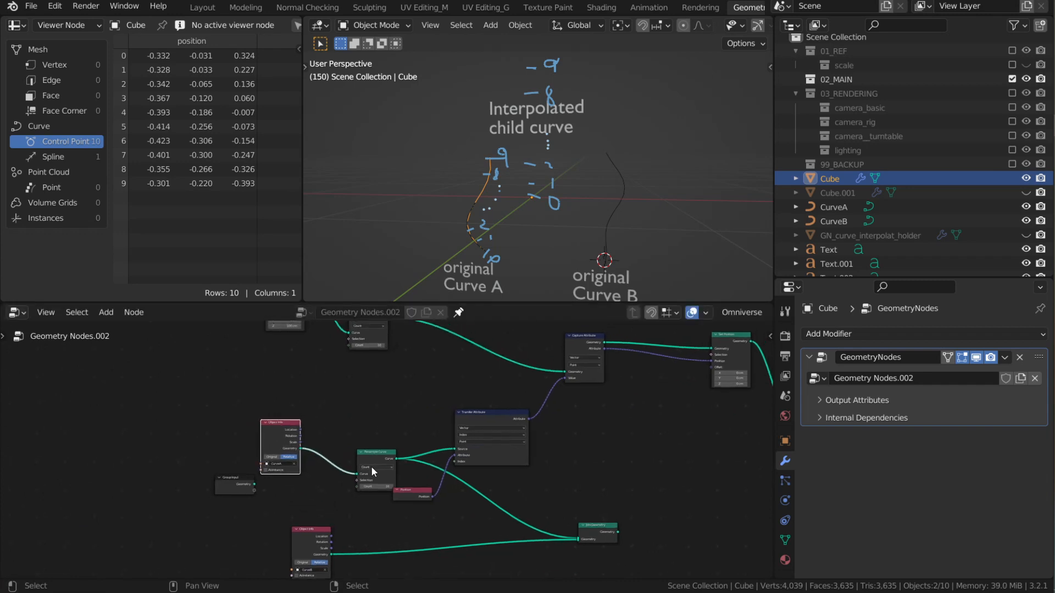
drag(369, 455, 345, 418)
drag(294, 544, 242, 543)
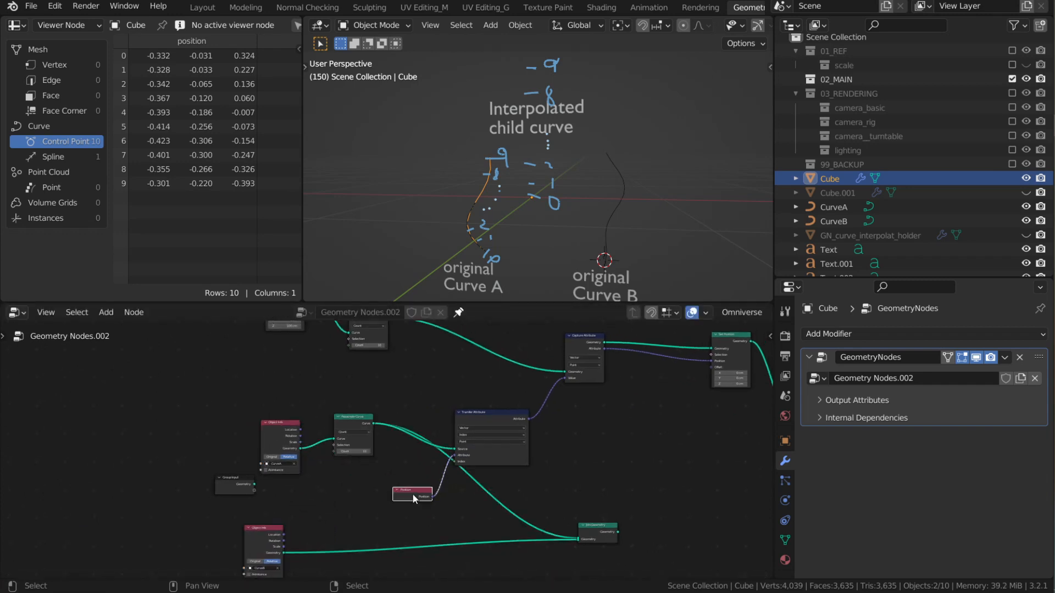
Step: Move the Position node above Transfer Attribute, then group Position, Transfer Attribute and Capture Attribute in one frame and shift it slightly
drag(413, 493, 495, 384)
middle_drag(509, 380, 481, 405)
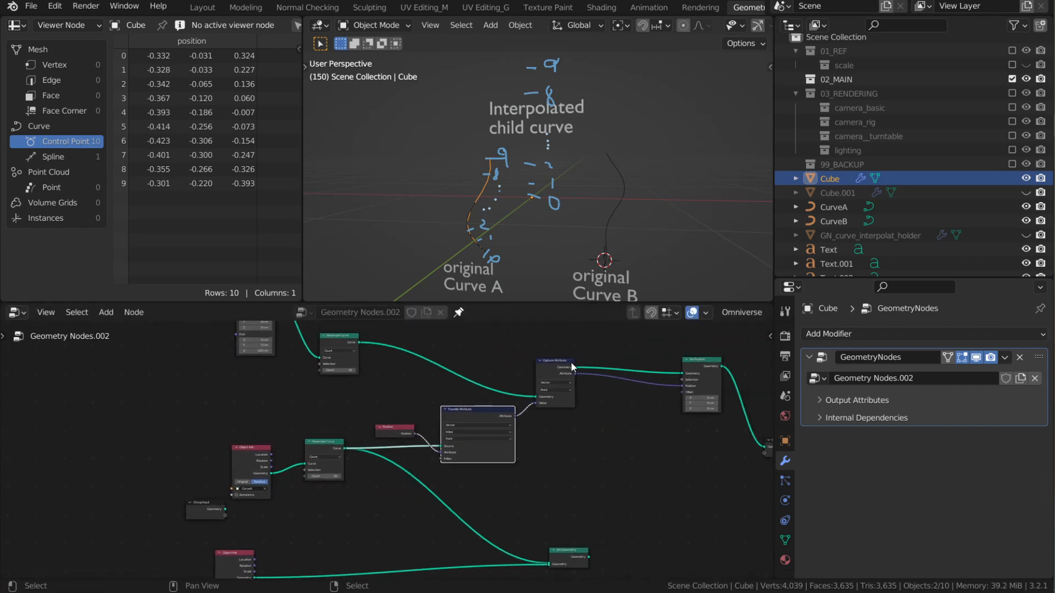
drag(550, 367, 547, 375)
drag(408, 353, 578, 471)
scroll(558, 437, up, 1)
middle_drag(558, 437, 507, 466)
key(ctrl+j)
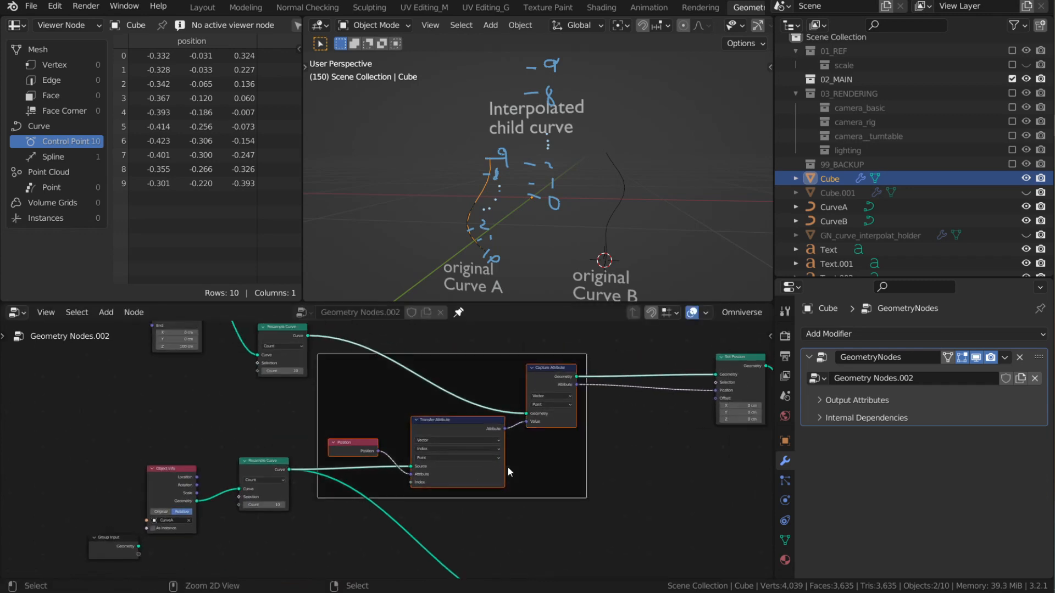
drag(469, 360, 511, 348)
Step: Add reroute points near the frame's edge on the resampled line's link and on the resampled CurveA link
shift+right_drag(408, 356, 408, 376)
key(g)
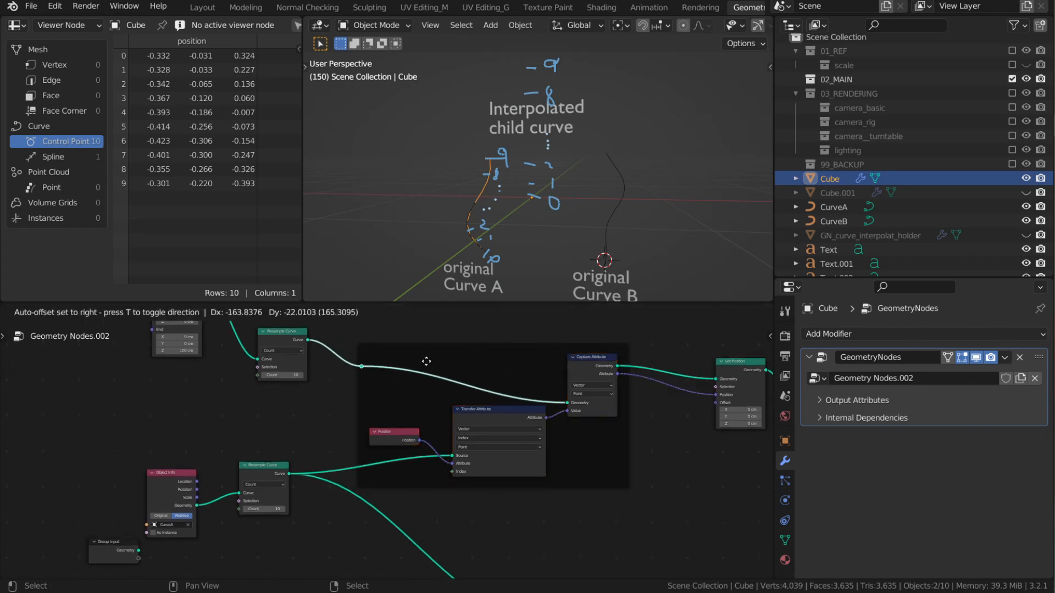
click(427, 360)
shift+right_drag(366, 457, 365, 474)
key(g)
click(392, 463)
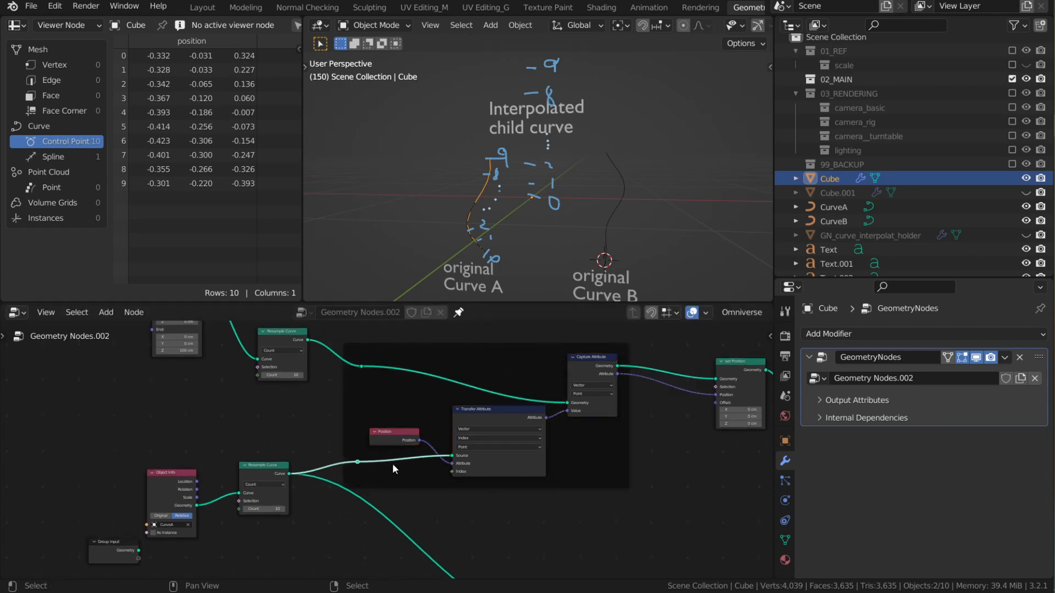
Step: Duplicate the frame with its Position, Transfer Attribute and Capture Attribute nodes and place the copy directly below the original
scroll(467, 402, down, 2)
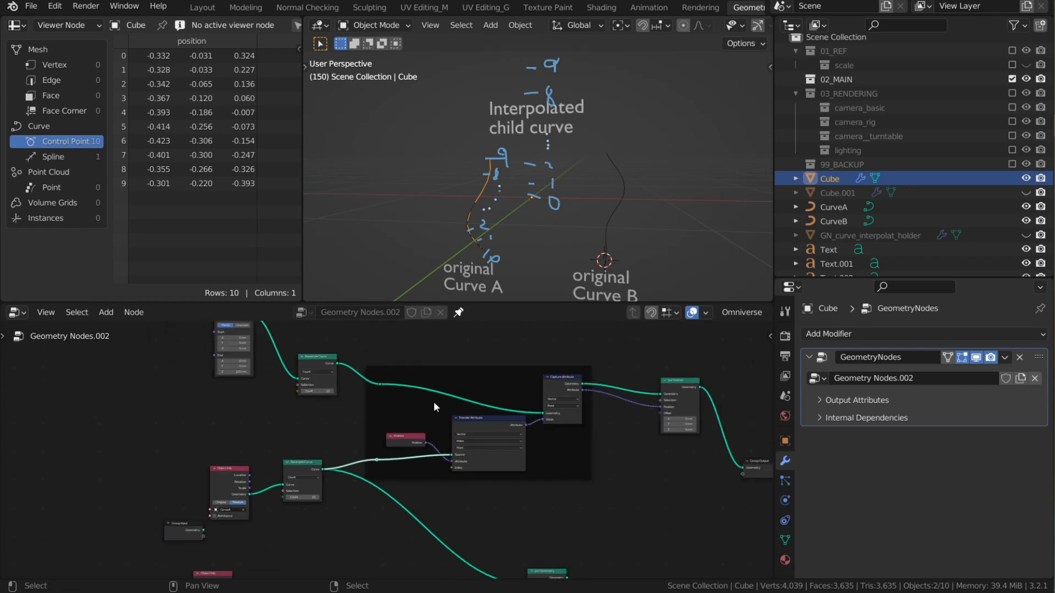
click(634, 499)
click(496, 369)
shift+middle_drag(526, 400, 519, 363)
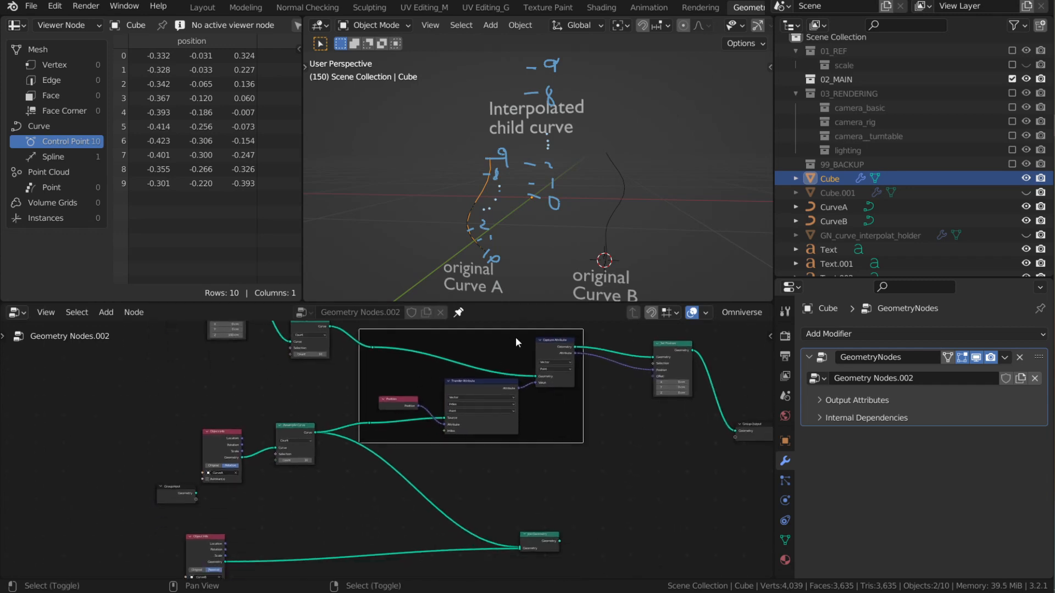
key(g)
right_click(522, 386)
key(c)
scroll(518, 375, down, 8)
drag(539, 371, 442, 391)
right_click(442, 390)
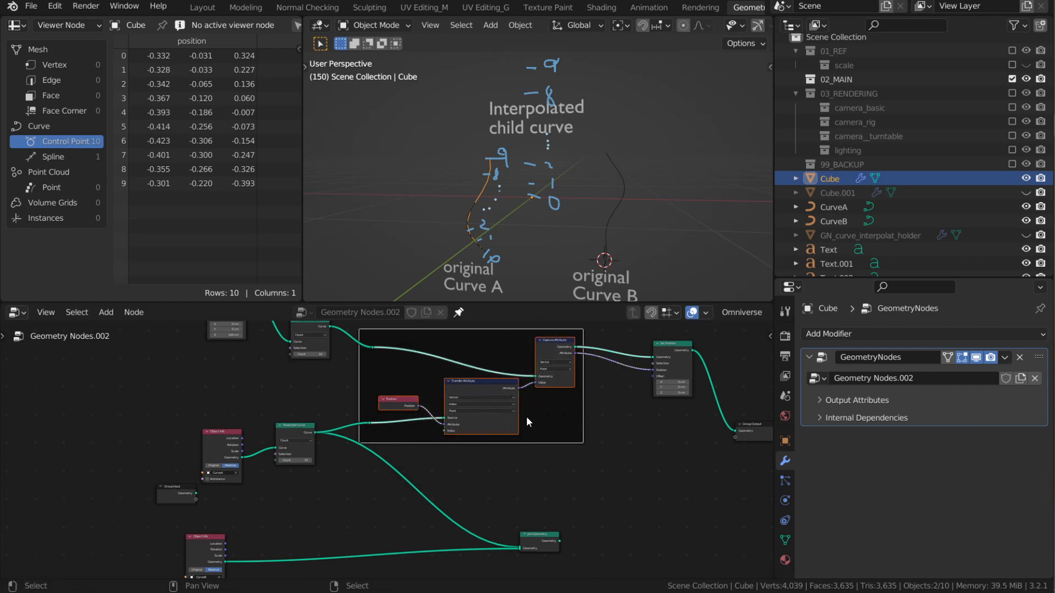
shift+middle_drag(527, 416, 515, 383)
key(shift+d)
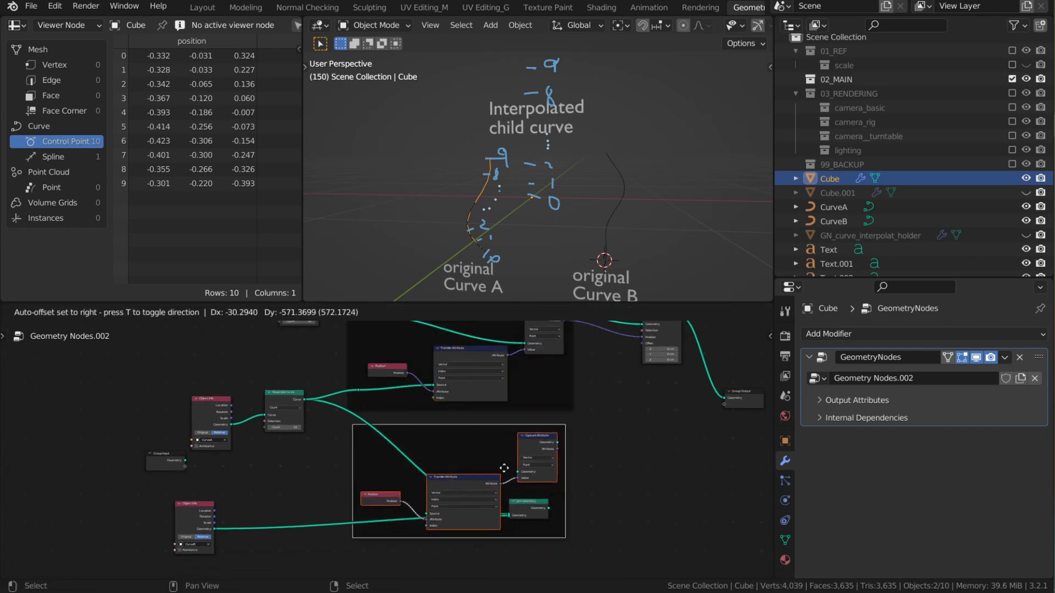
click(504, 468)
Step: Move the Join Geometry node clear of the duplicated frame and delete it
click(524, 507)
key(g)
click(320, 510)
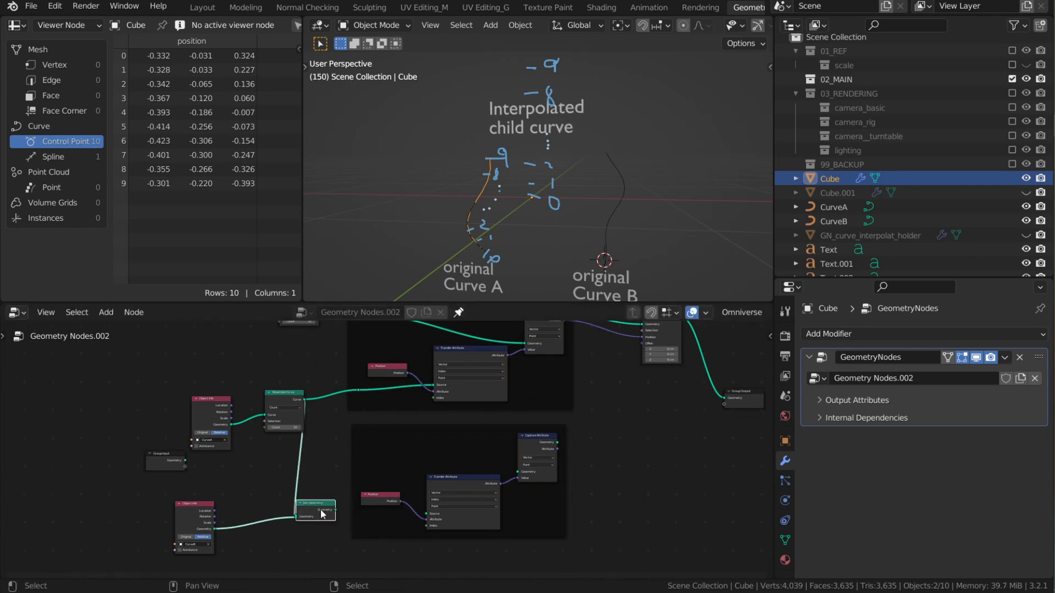
key(x)
Step: Connect CurveB's geometry to the duplicated Transfer Attribute's Source and insert a copy of the Resample Curve node on that link
scroll(231, 520, up, 2)
drag(159, 519, 444, 544)
click(275, 385)
key(shift+d)
click(283, 493)
scroll(173, 501, up, 1)
drag(377, 521, 375, 504)
middle_drag(463, 542, 361, 545)
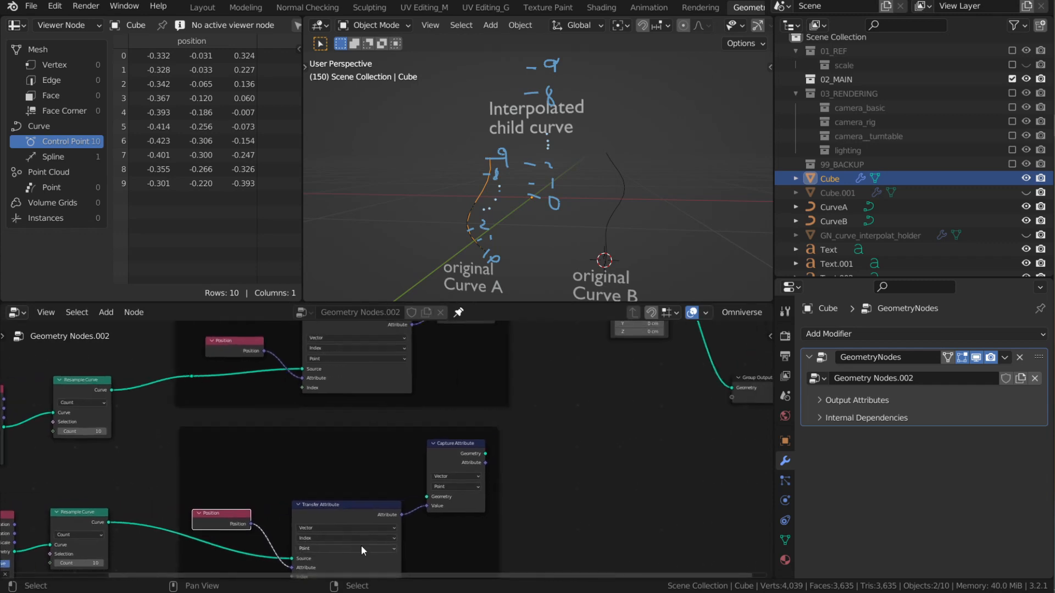
Step: Move the duplicated Capture Attribute farther from its Transfer Attribute and feed it the first Capture Attribute's Geometry output
scroll(421, 469, down, 3)
scroll(420, 470, up, 1)
drag(421, 471, 564, 479)
middle_drag(517, 428, 444, 476)
scroll(441, 456, down, 1)
middle_drag(439, 418, 410, 399)
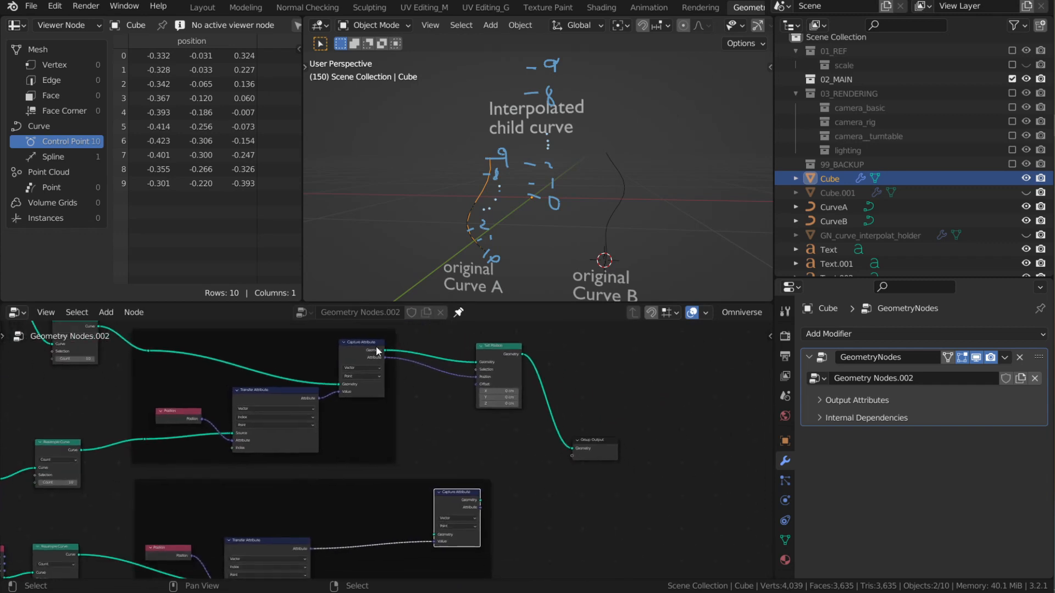
middle_drag(165, 371, 305, 422)
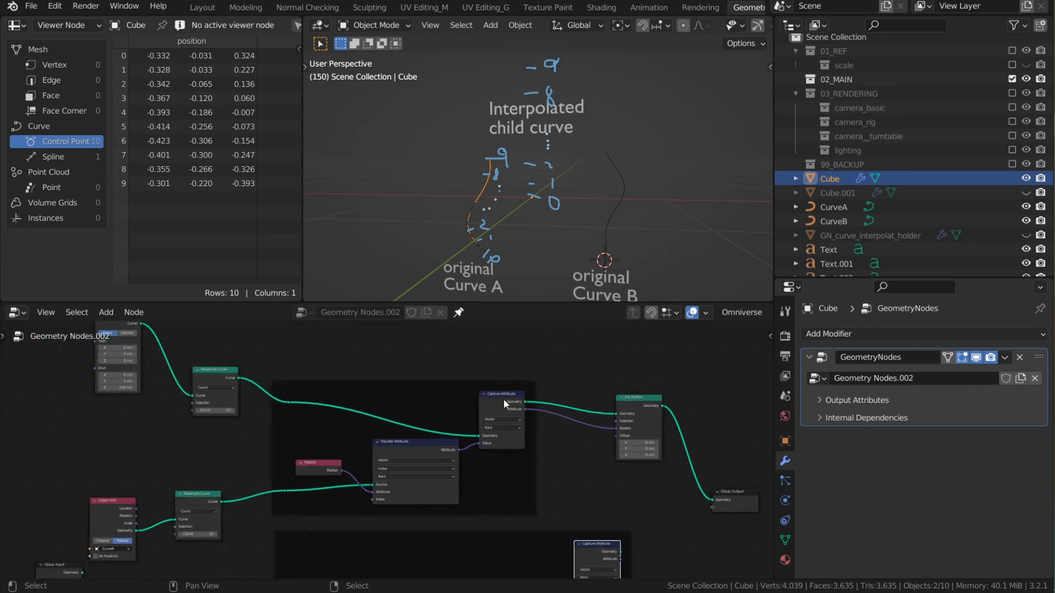
middle_drag(503, 398, 434, 373)
drag(440, 376, 489, 512)
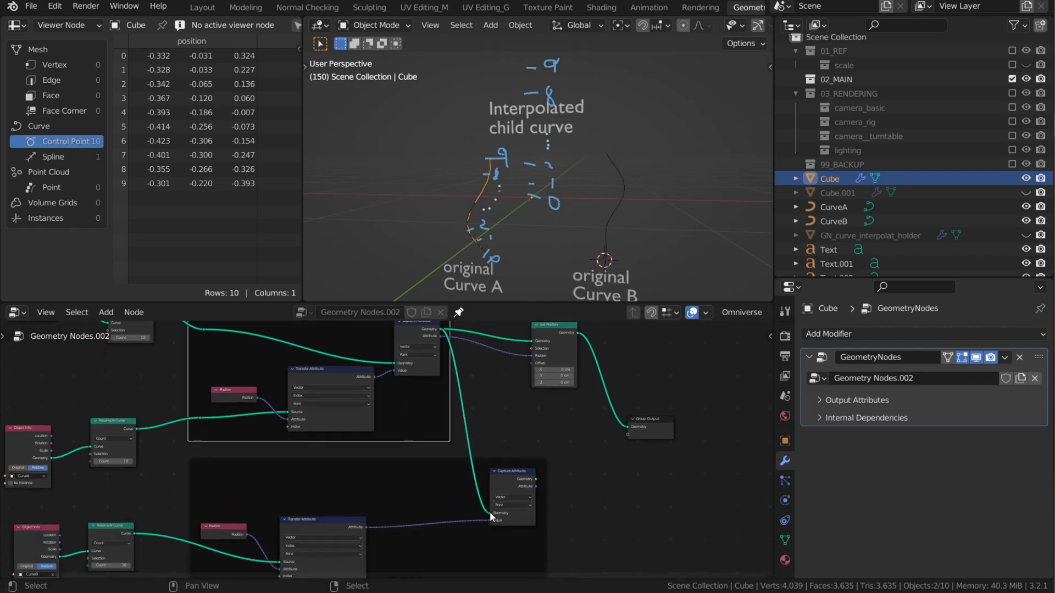
Step: Move the Group Output and Set Position nodes farther from the Capture Attribute nodes to free up space
middle_drag(643, 411, 532, 446)
drag(532, 452, 665, 444)
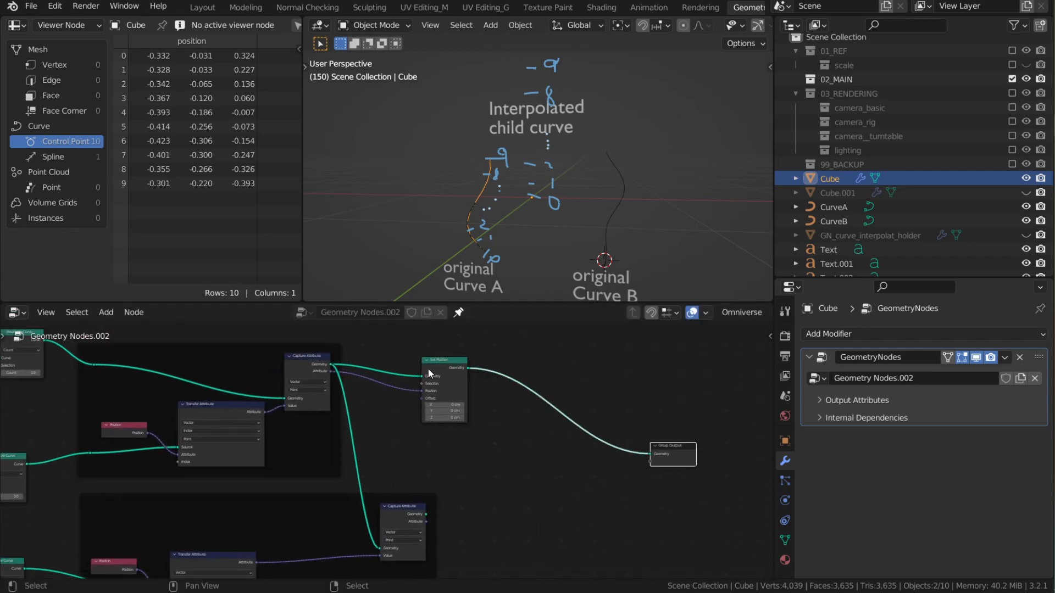
drag(428, 368, 538, 403)
Step: Connect the second Capture Attribute's Attribute and Geometry outputs to Set Position's Position and Geometry inputs
scroll(450, 493, up, 2)
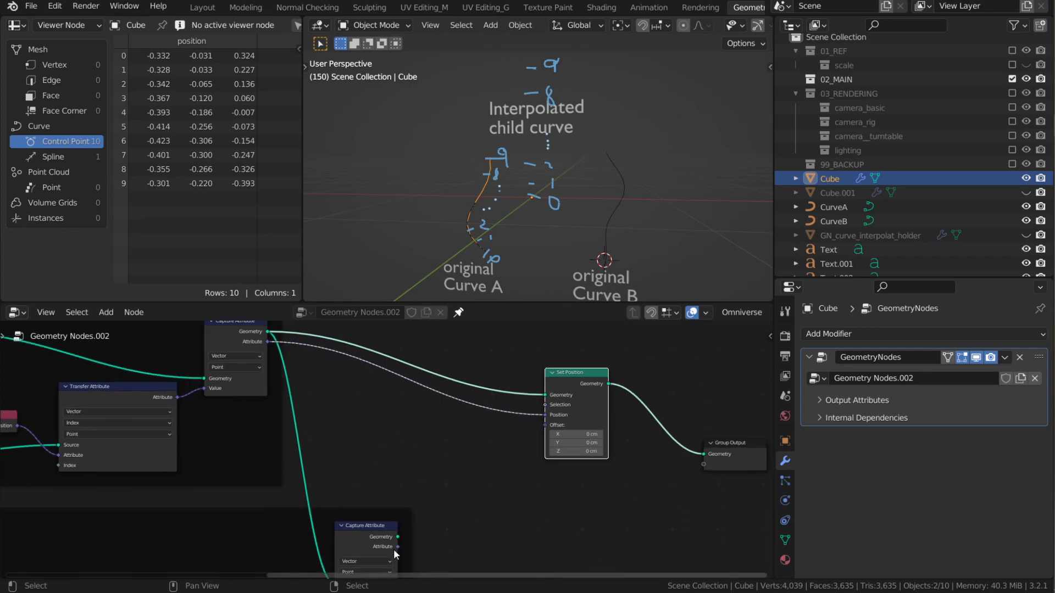
drag(397, 548, 546, 414)
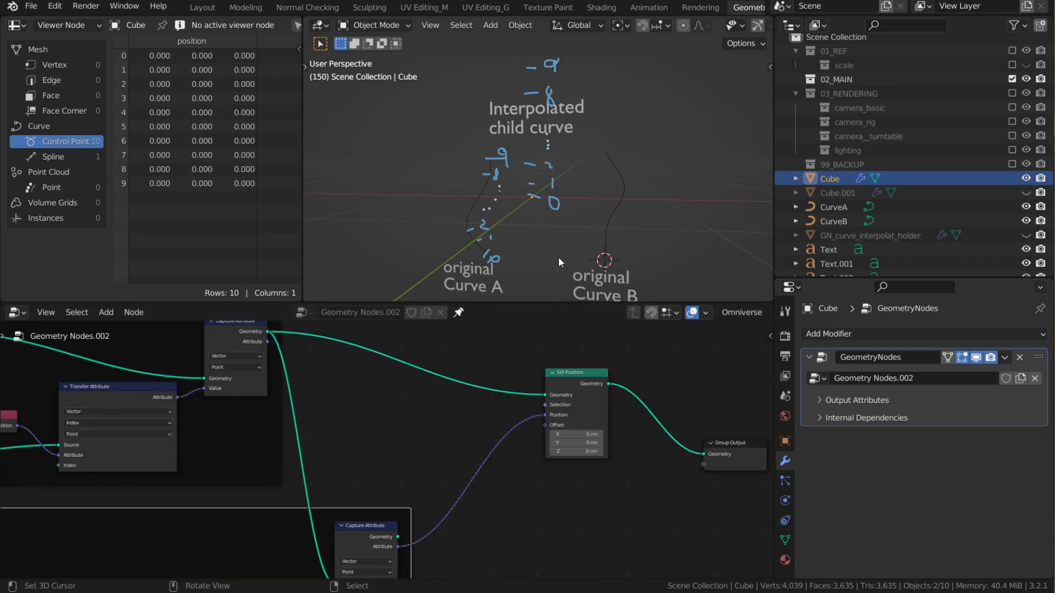
scroll(543, 387, down, 2)
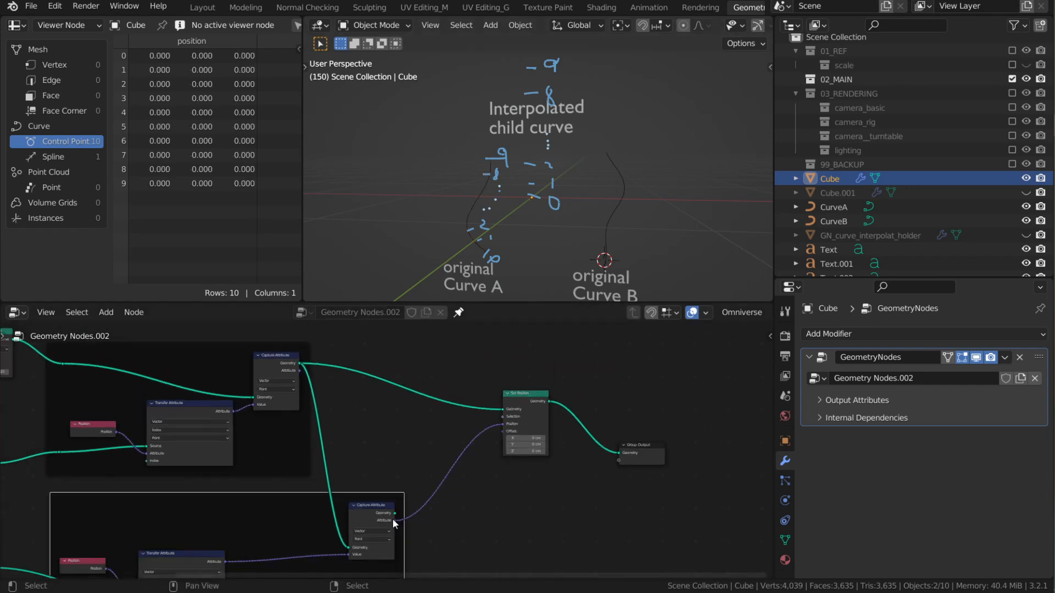
drag(393, 512, 505, 425)
scroll(545, 417, up, 2)
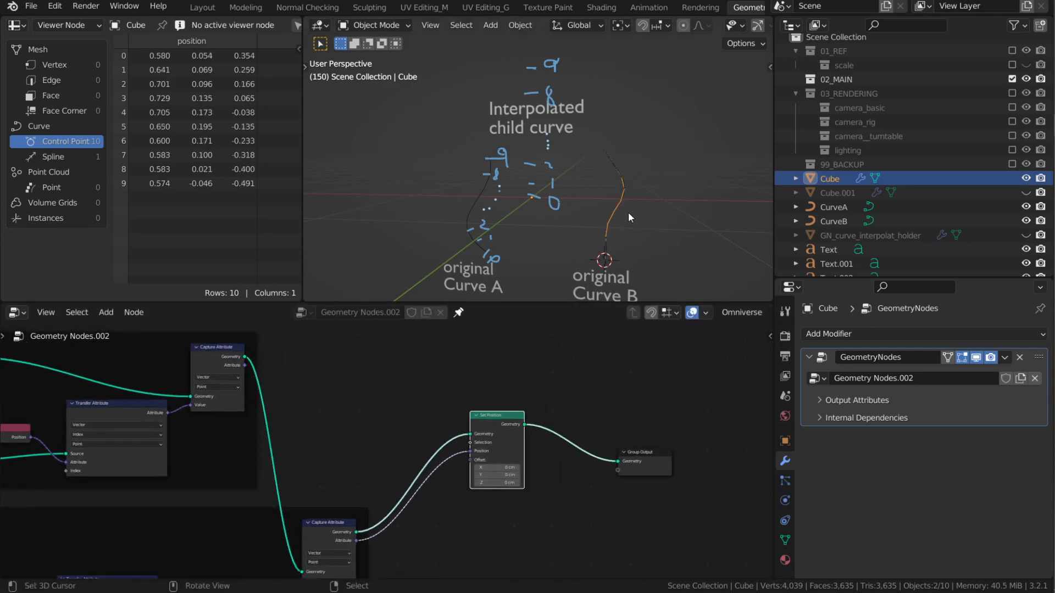
Step: Disconnect and reconnect the captured attribute at Set Position's Position input to compare the straight line with the CurveB shape
middle_drag(628, 213, 554, 237)
scroll(484, 411, up, 2)
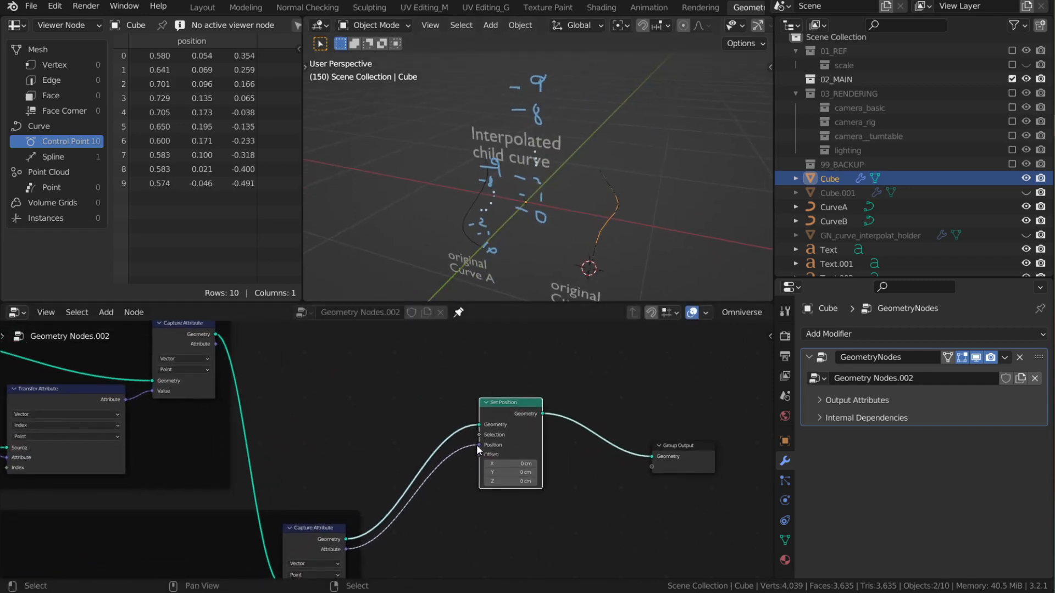
drag(477, 444, 448, 464)
middle_drag(513, 126, 558, 229)
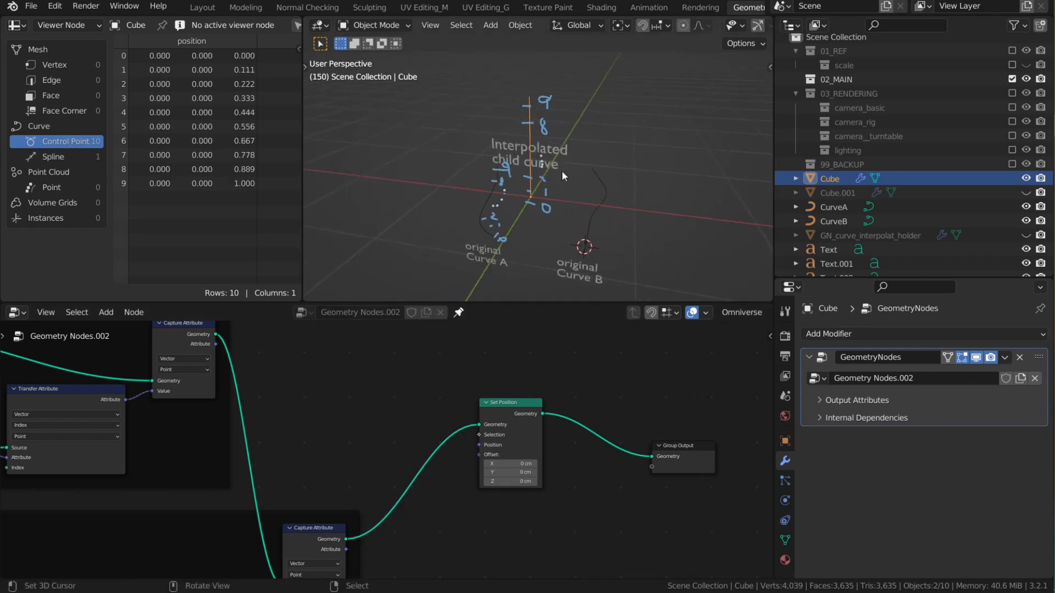
middle_drag(561, 170, 610, 182)
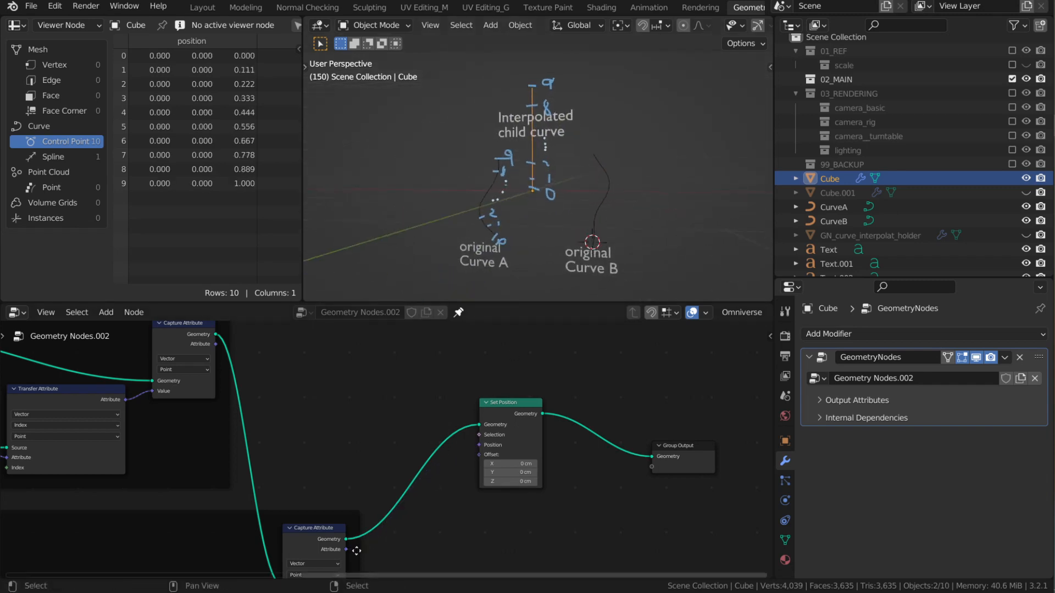
drag(346, 550, 480, 447)
middle_drag(536, 252, 569, 225)
Step: Annotate Curve B in the viewport with tick marks and point index numbers along its length, up to 8 and 9
scroll(335, 432, down, 4)
middle_drag(51, 520, 278, 458)
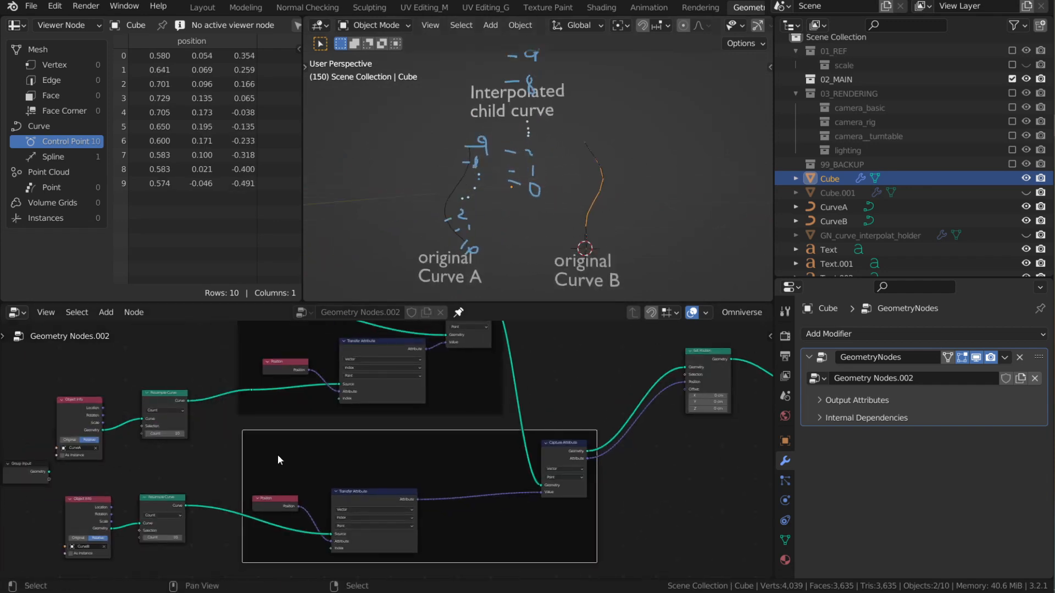
scroll(278, 458, up, 2)
middle_drag(146, 511, 304, 439)
scroll(286, 437, up, 2)
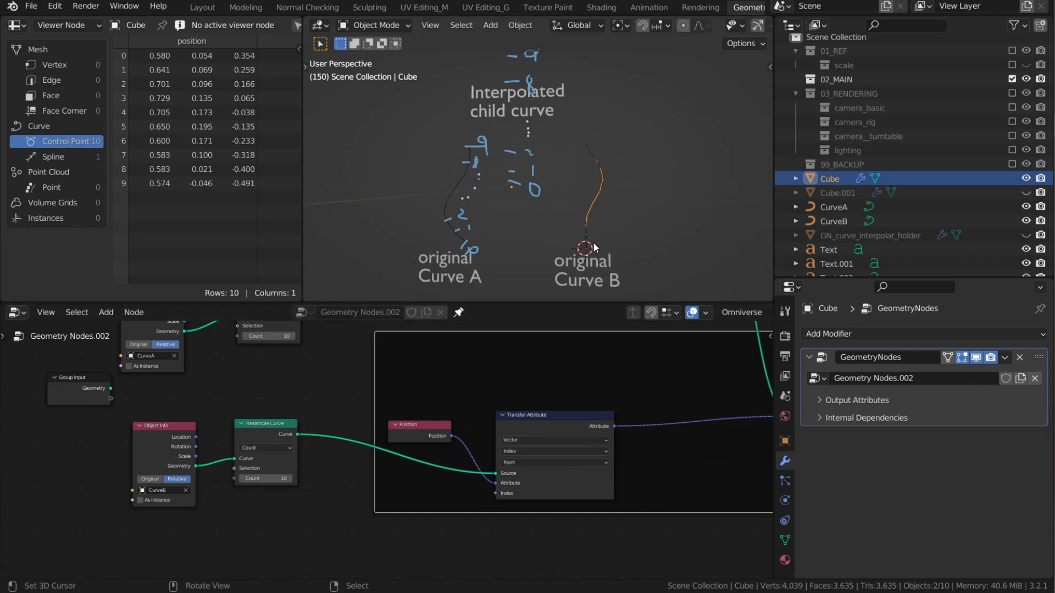
key(c)
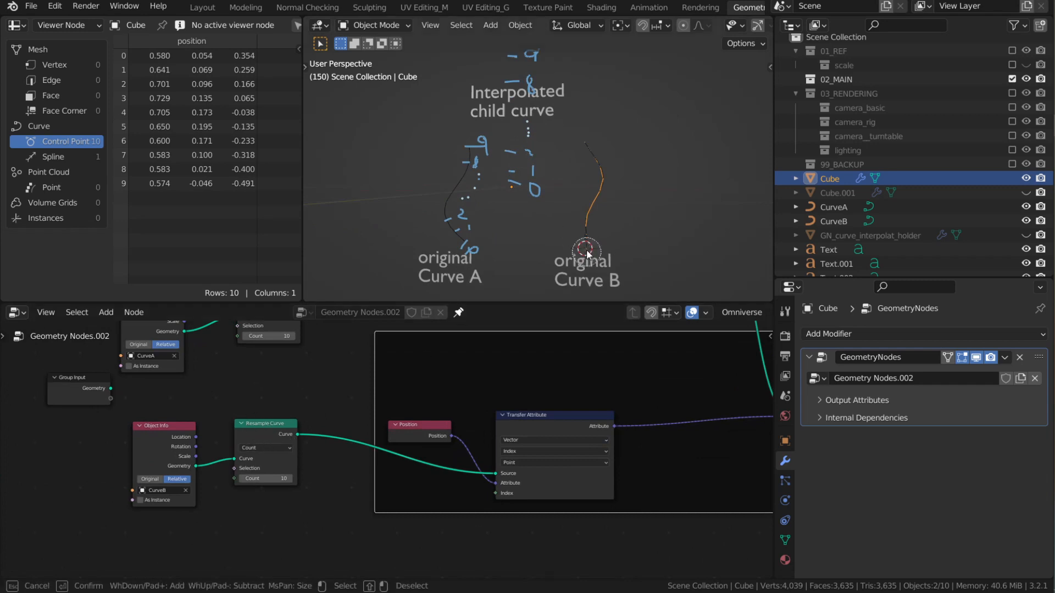
key(Escape)
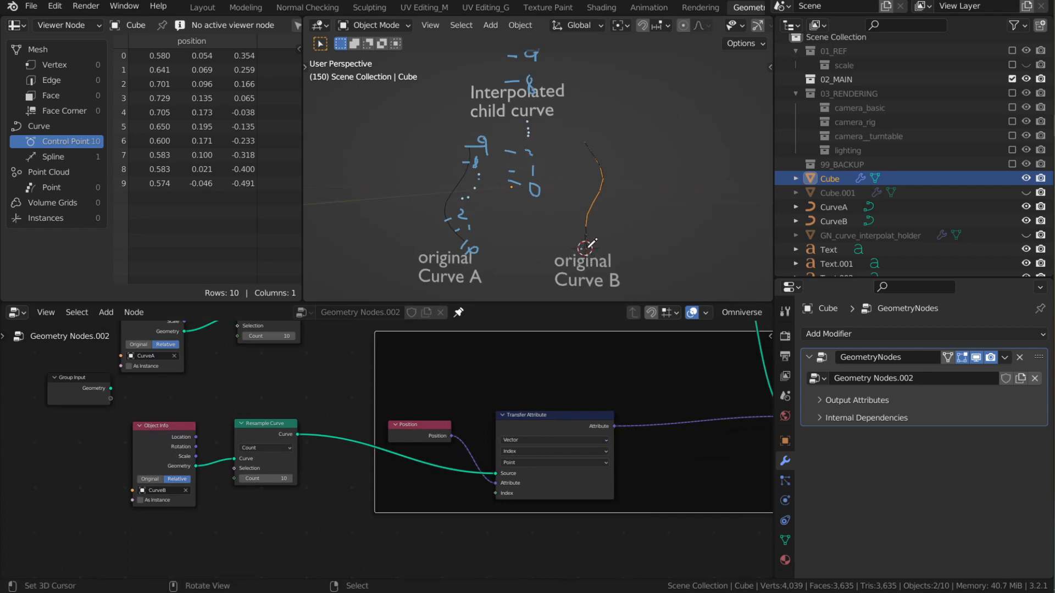
mouse_move(605, 245)
mouse_down()
mouse_move(613, 242)
mouse_move(588, 235)
mouse_up()
drag(581, 237, 606, 220)
mouse_move(614, 145)
mouse_down()
mouse_move(606, 122)
mouse_move(607, 135)
mouse_up()
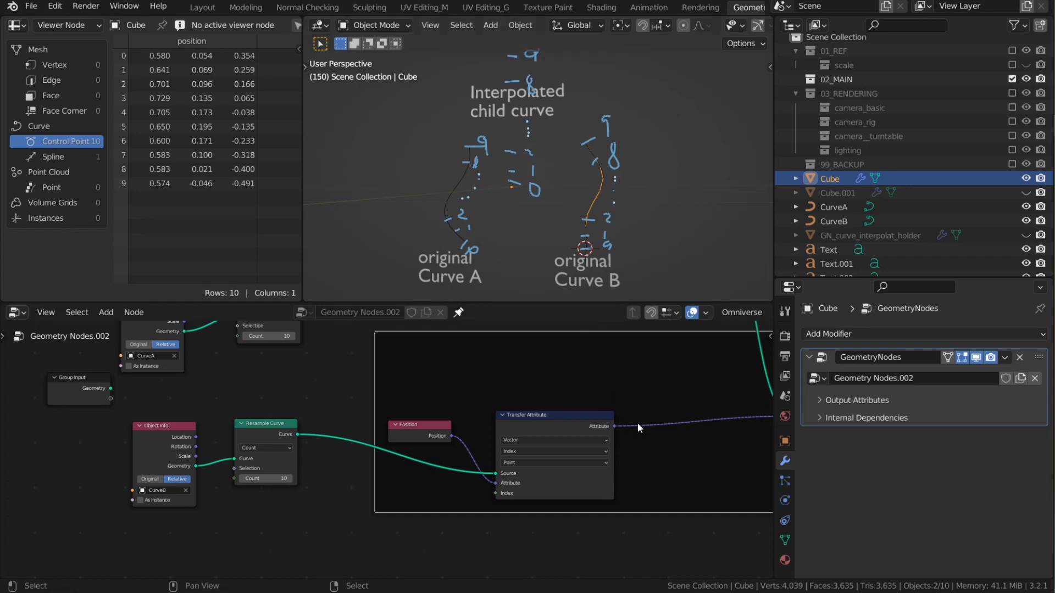
Step: Draw annotation arrows from the child curve's numbered points to the matching points on Curve B
middle_drag(637, 423, 466, 481)
middle_drag(587, 413, 484, 530)
click(559, 440)
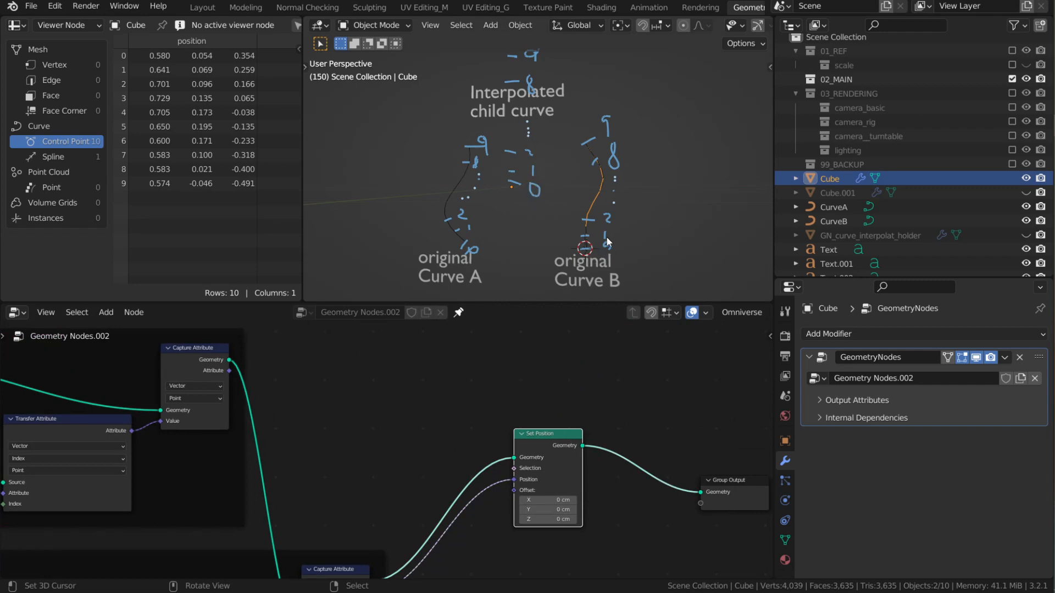
drag(530, 190, 583, 236)
drag(532, 167, 587, 232)
drag(526, 61, 591, 118)
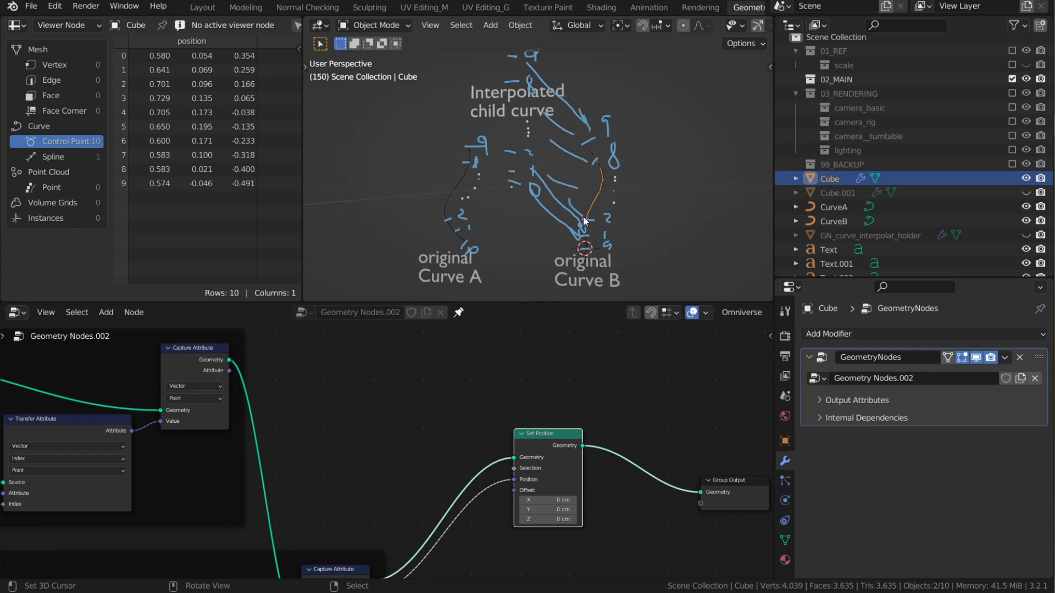
Step: Move Set Position and Group Output together farther from the frames, and nudge the second Capture Attribute back slightly
scroll(526, 459, down, 7)
middle_drag(522, 467, 529, 377)
scroll(497, 392, up, 2)
middle_drag(468, 407, 525, 454)
scroll(571, 386, down, 3)
drag(613, 482, 508, 394)
key(g)
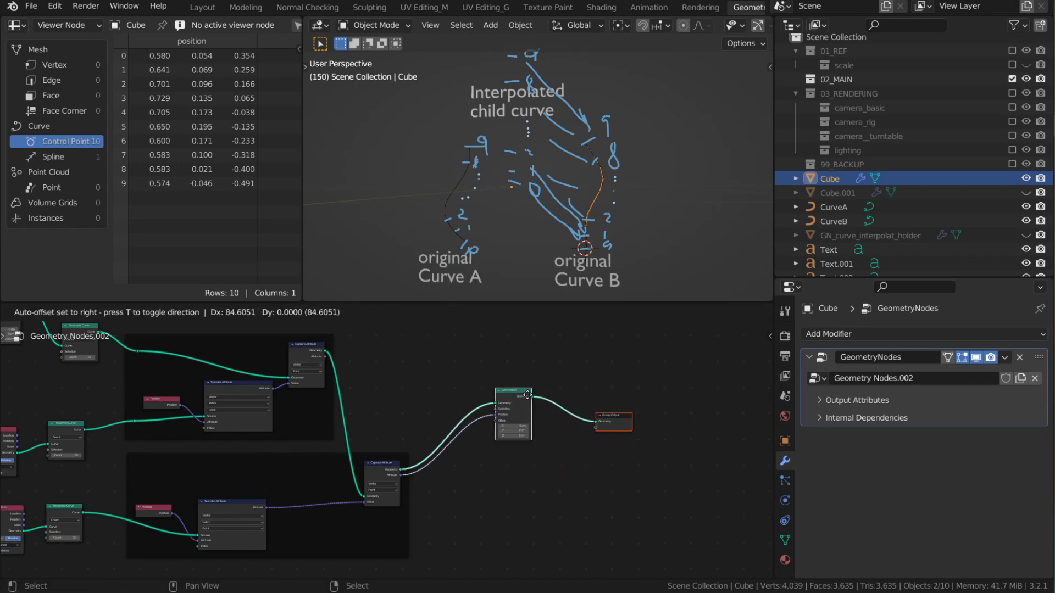
click(552, 398)
scroll(404, 415, up, 2)
drag(382, 464, 367, 458)
Step: Add a MixRGB node in the space between the capture frames and the Set Position node
middle_drag(540, 224, 613, 195)
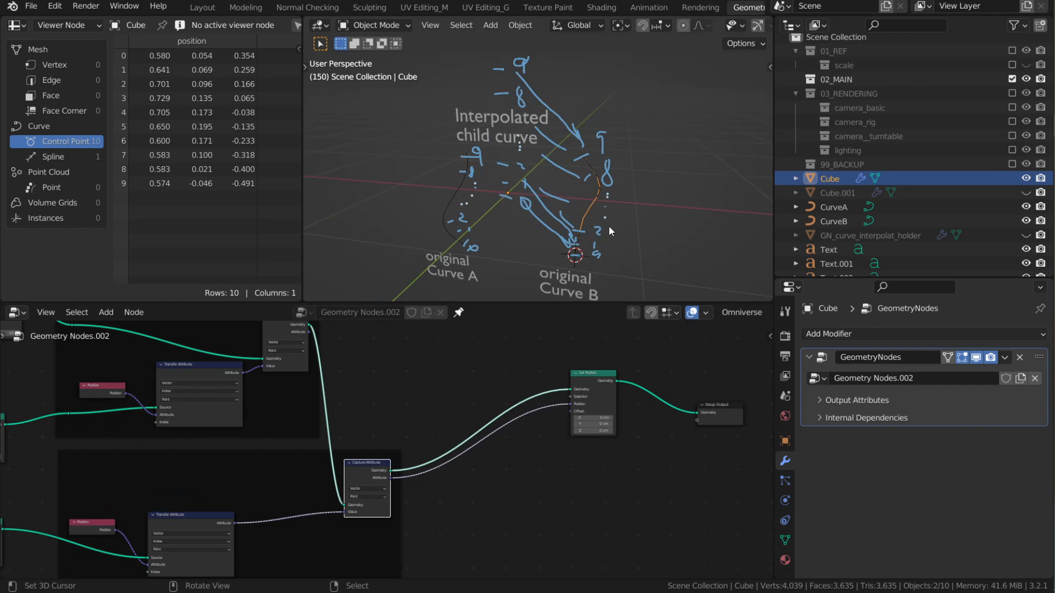
scroll(484, 401, up, 2)
middle_drag(465, 391, 480, 428)
click(466, 411)
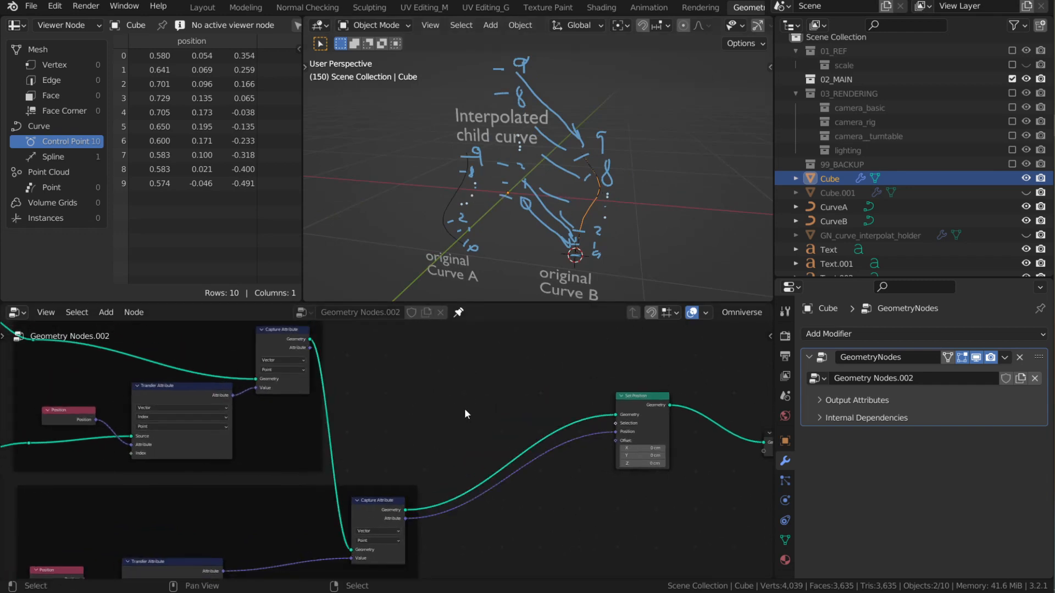
key(shift+a)
click(399, 300)
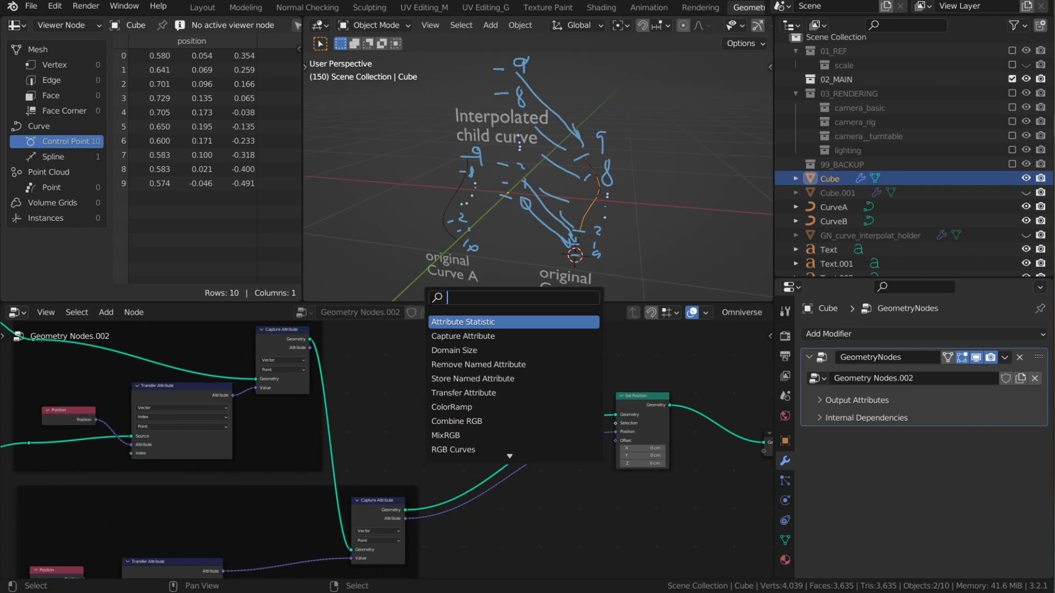
text(mix)
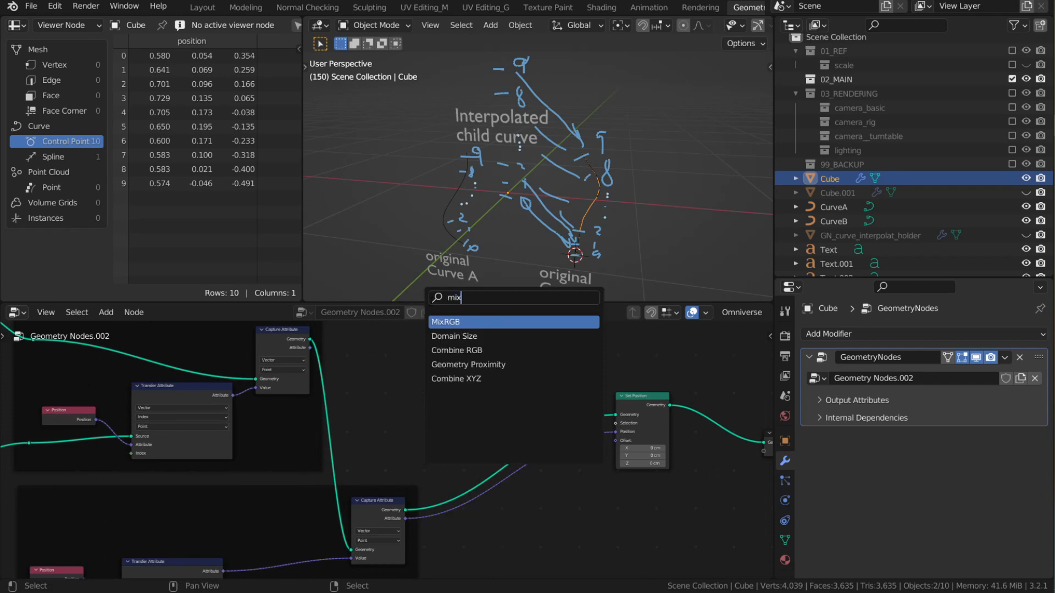
click(448, 323)
click(456, 397)
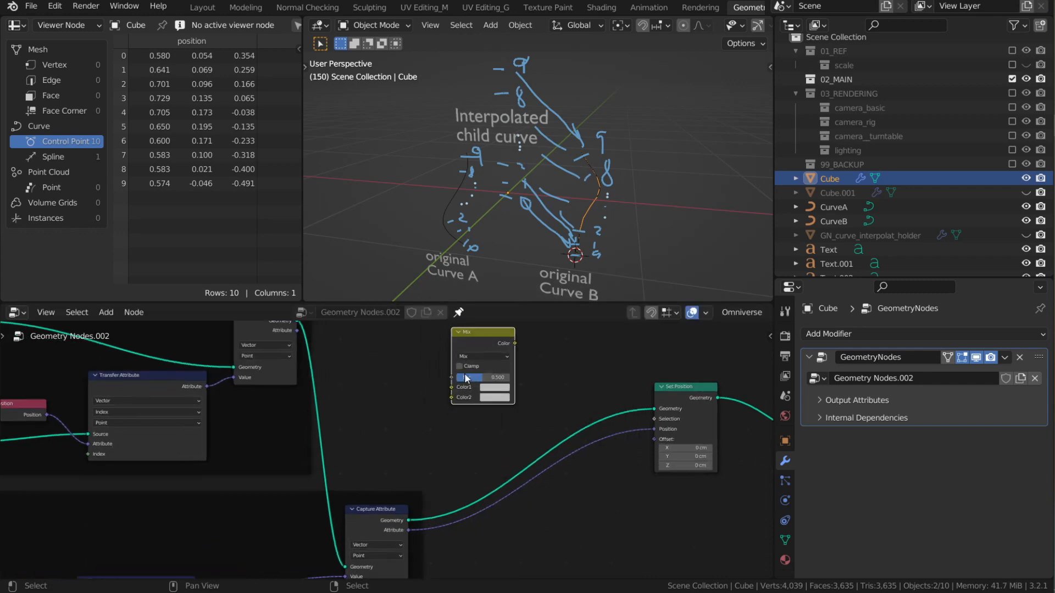
Step: Connect the first Capture Attribute's Attribute output to Mix's Color1 and the second one's to Color2
scroll(456, 397, up, 2)
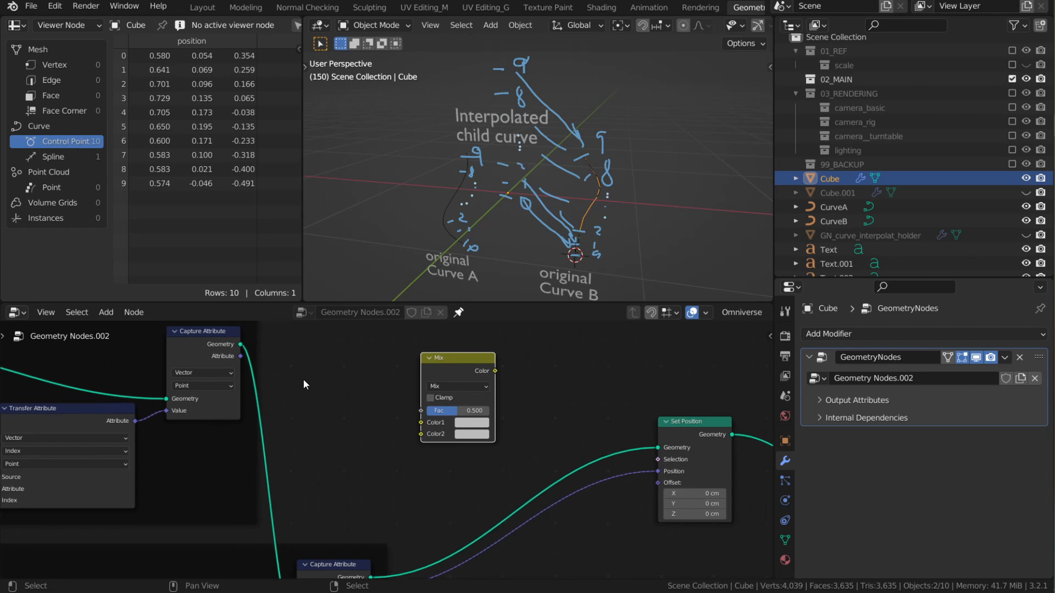
middle_drag(317, 405, 324, 401)
drag(245, 352, 428, 418)
middle_drag(387, 578, 349, 520)
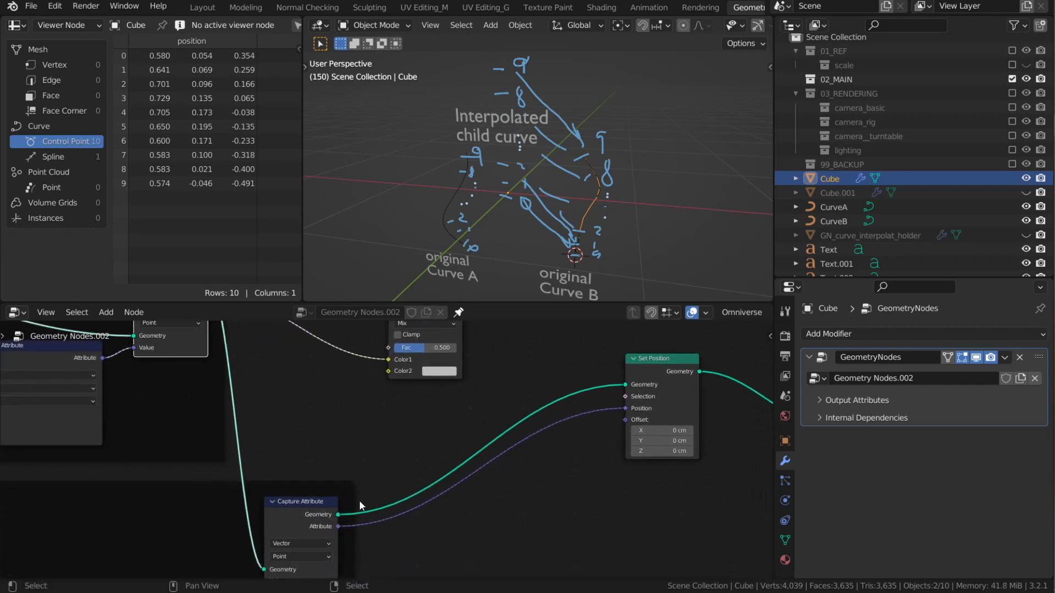
drag(338, 526, 388, 371)
scroll(434, 350, up, 2)
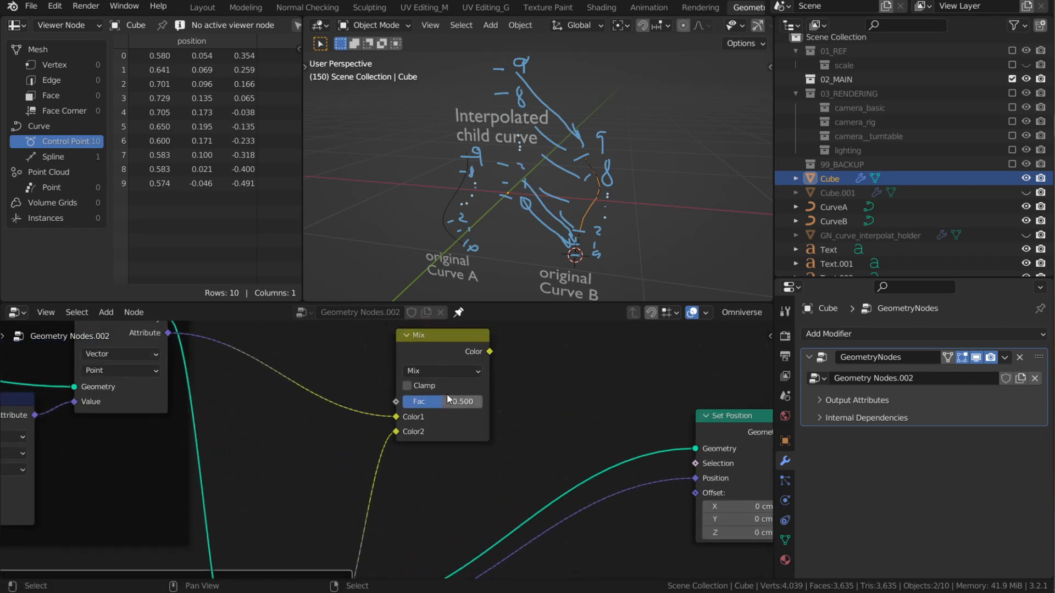
Step: Set the Mix node's factor to 0.200
drag(463, 402, 443, 401)
click(509, 398)
middle_drag(533, 402, 500, 400)
drag(407, 400, 385, 400)
middle_drag(523, 378, 500, 378)
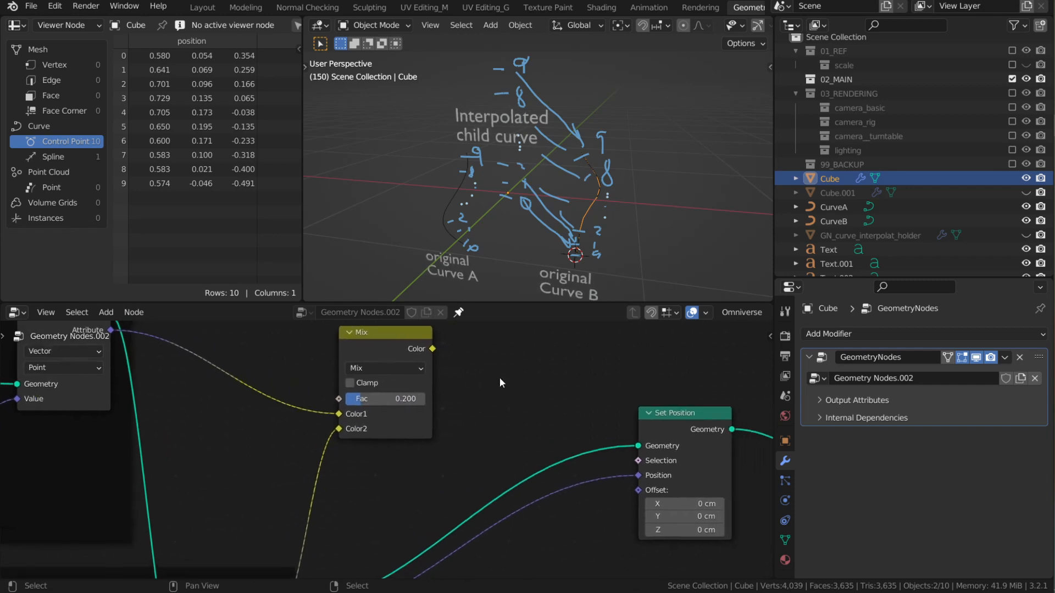
Step: Connect the Mix node's Color output to Set Position's Position input
drag(440, 345, 515, 412)
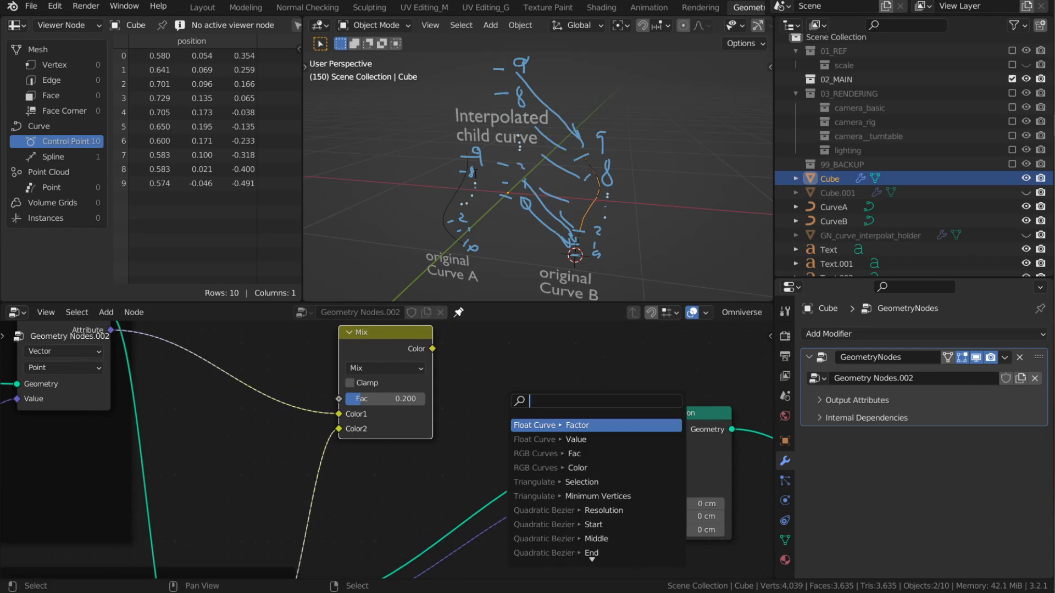
key(Escape)
middle_drag(471, 209, 474, 155)
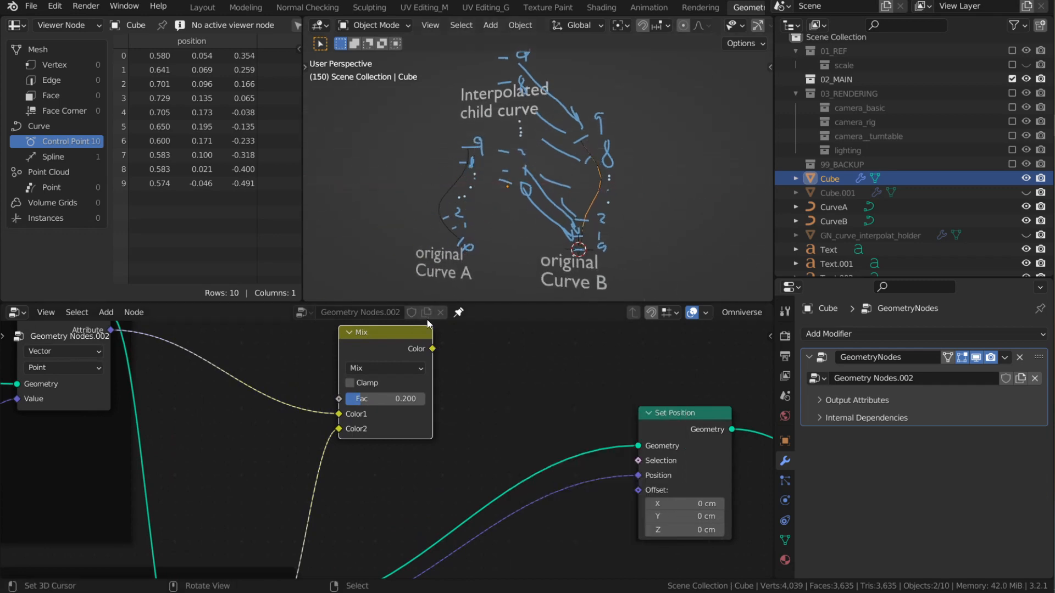
drag(433, 348, 637, 476)
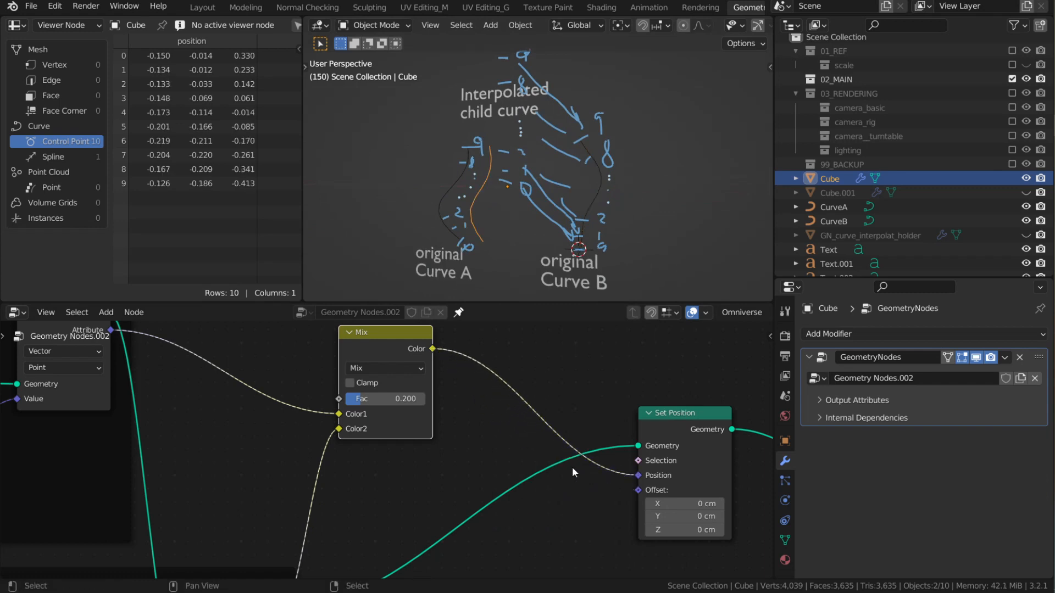
Step: Move the Mix node closer to the level of Set Position and set its factor to 0.000
scroll(258, 329, down, 1)
drag(369, 350, 400, 406)
scroll(400, 405, up, 1)
drag(377, 443, 352, 443)
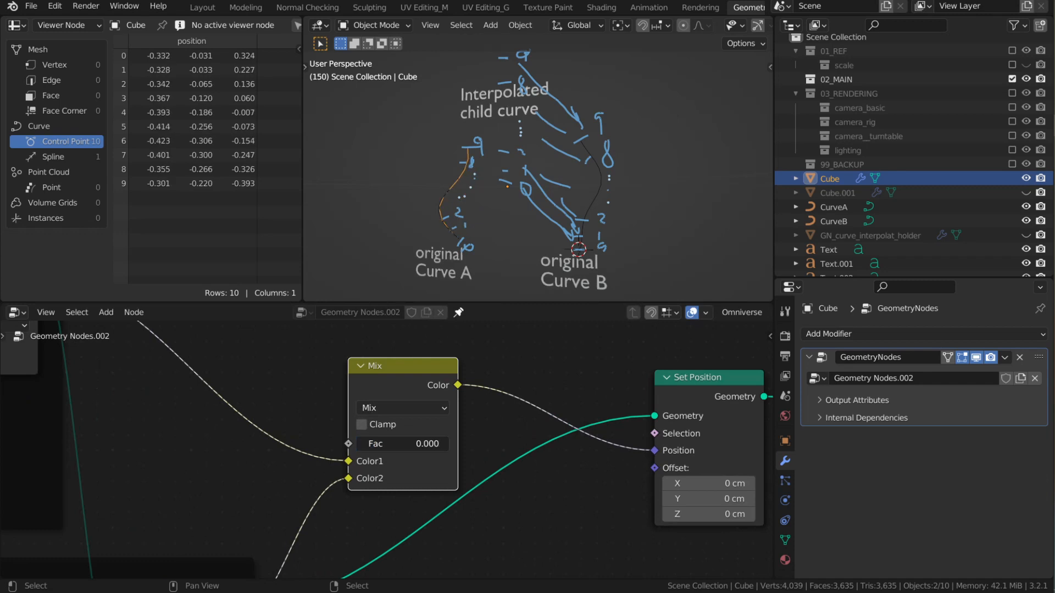
Step: Examine the Color1 and Color2 connections and compare the child curve with Curve A at factor zero
scroll(424, 403, down, 2)
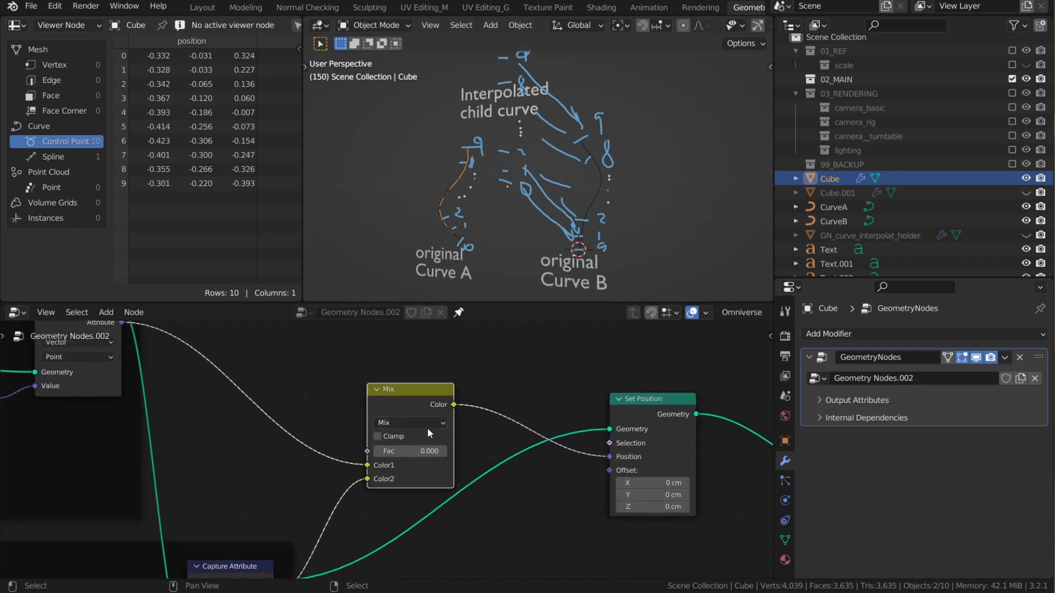
middle_drag(391, 481, 402, 452)
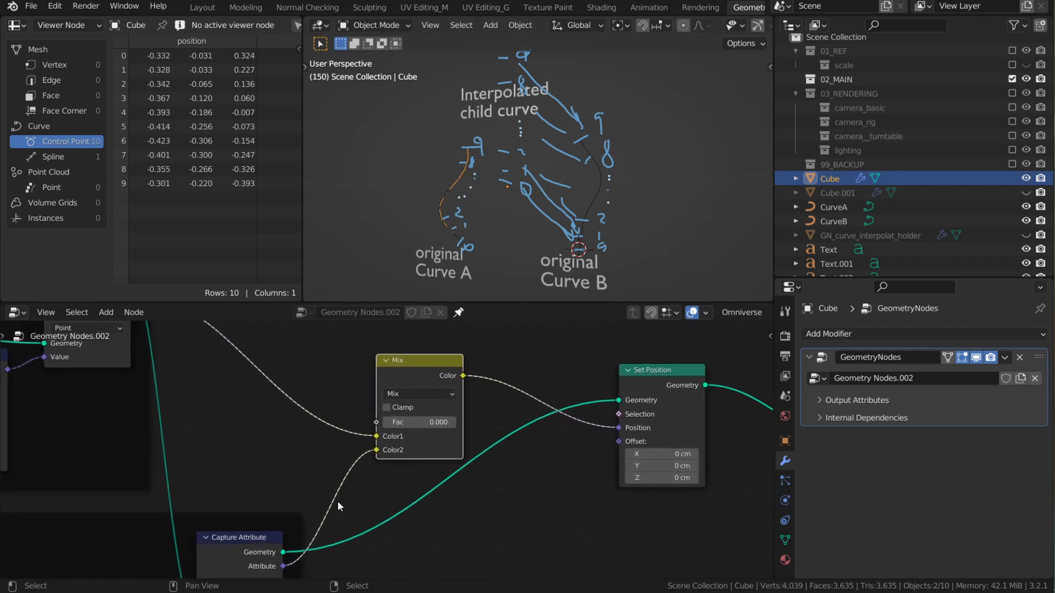
middle_drag(337, 500, 359, 464)
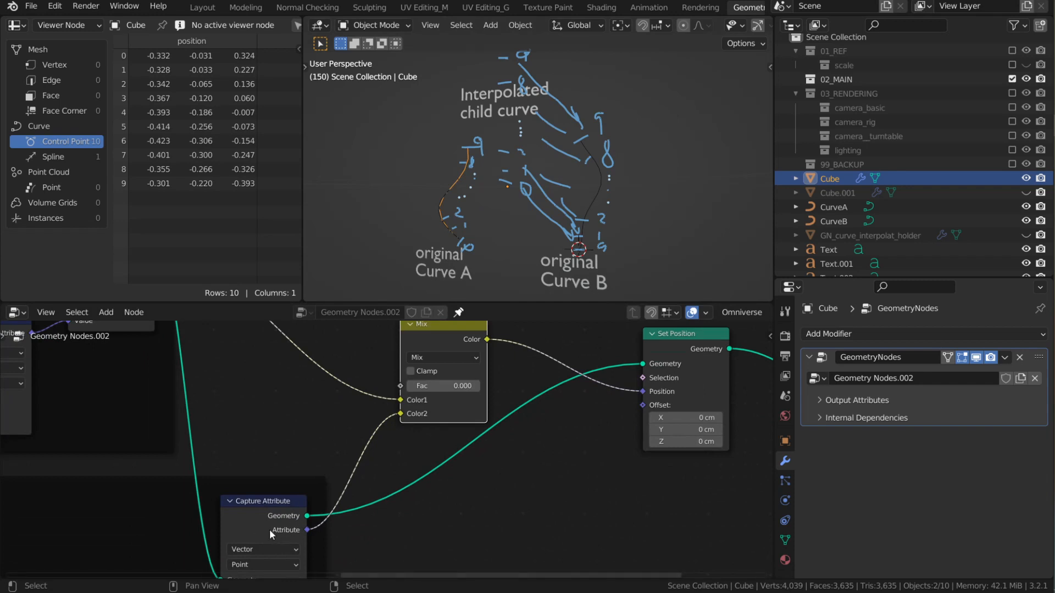
middle_drag(574, 231, 578, 241)
middle_drag(404, 384, 416, 444)
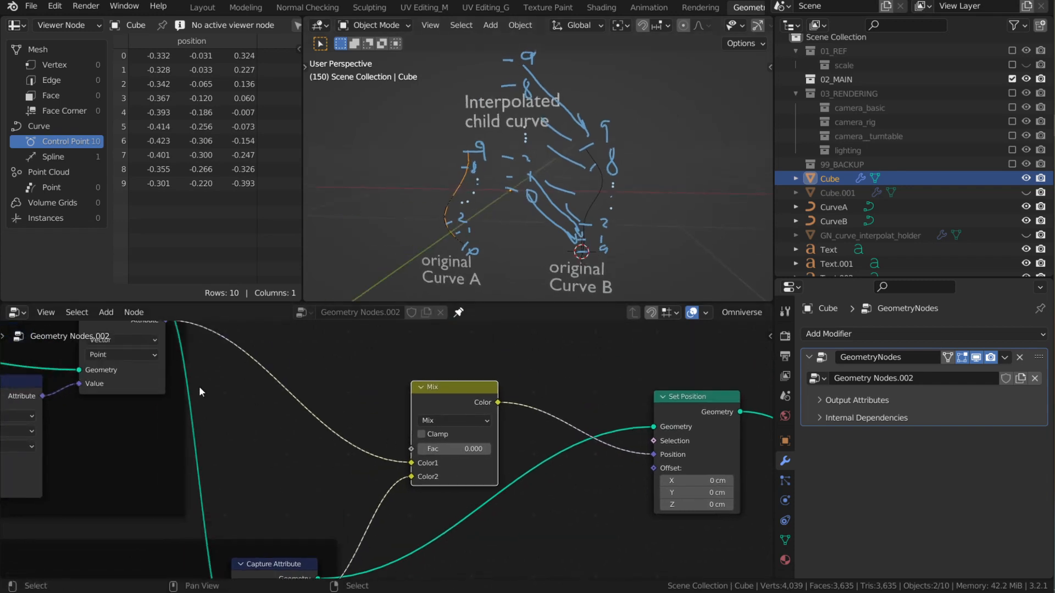
middle_drag(139, 330, 166, 367)
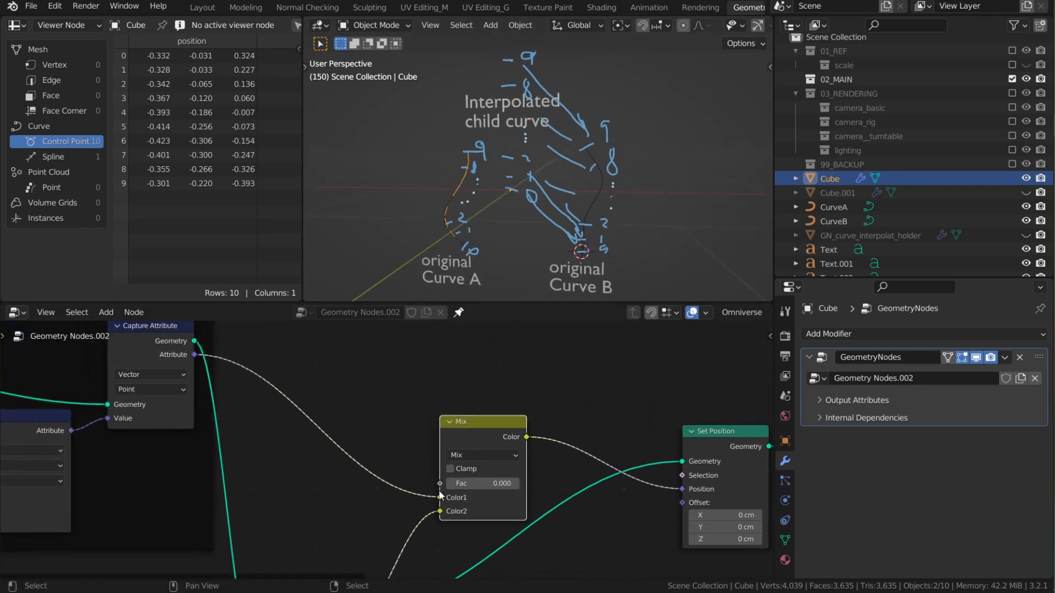
middle_drag(443, 498, 381, 461)
scroll(361, 477, up, 2)
mouse_move(470, 159)
middle_down()
mouse_move(492, 160)
mouse_move(476, 159)
middle_up()
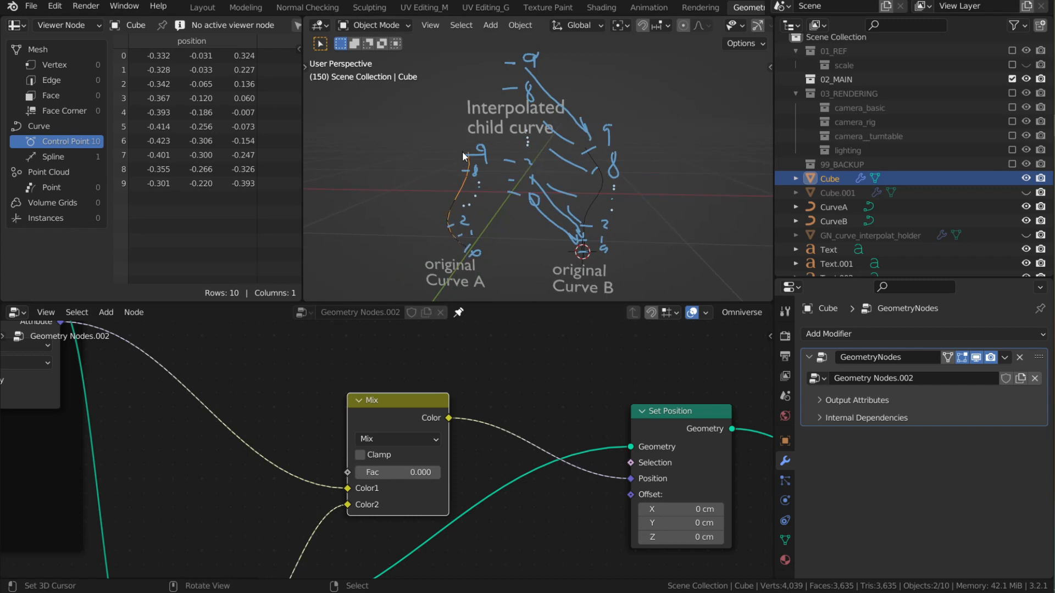
middle_drag(469, 147, 511, 177)
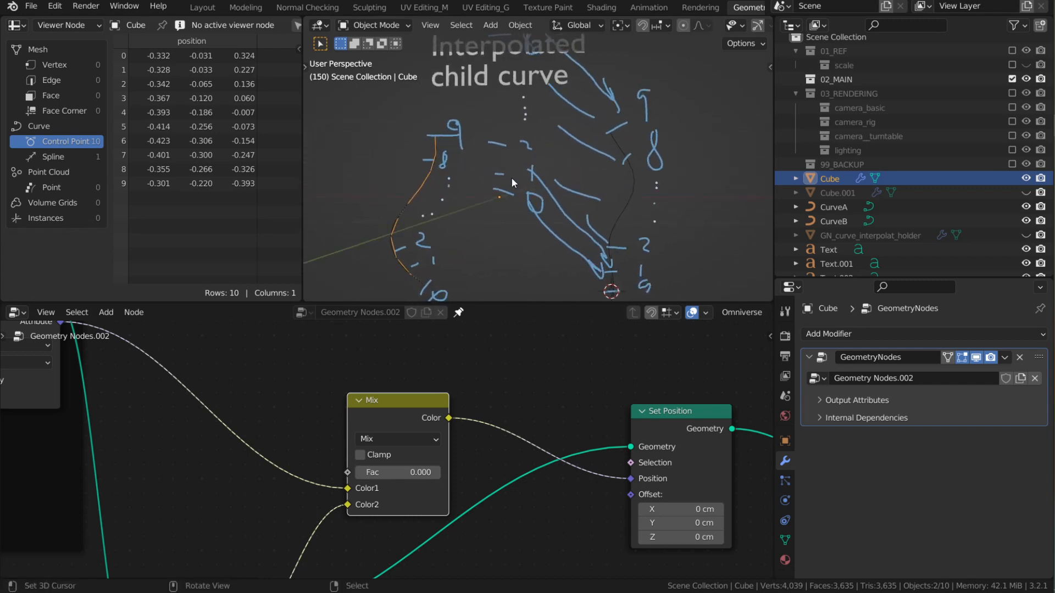
scroll(628, 152, down, 2)
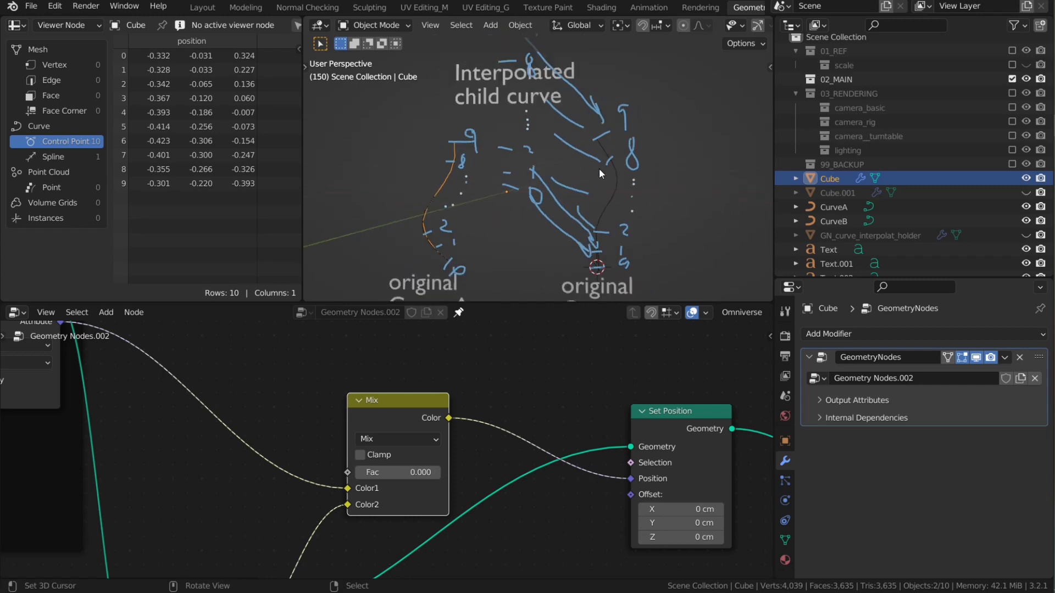
scroll(601, 182, down, 4)
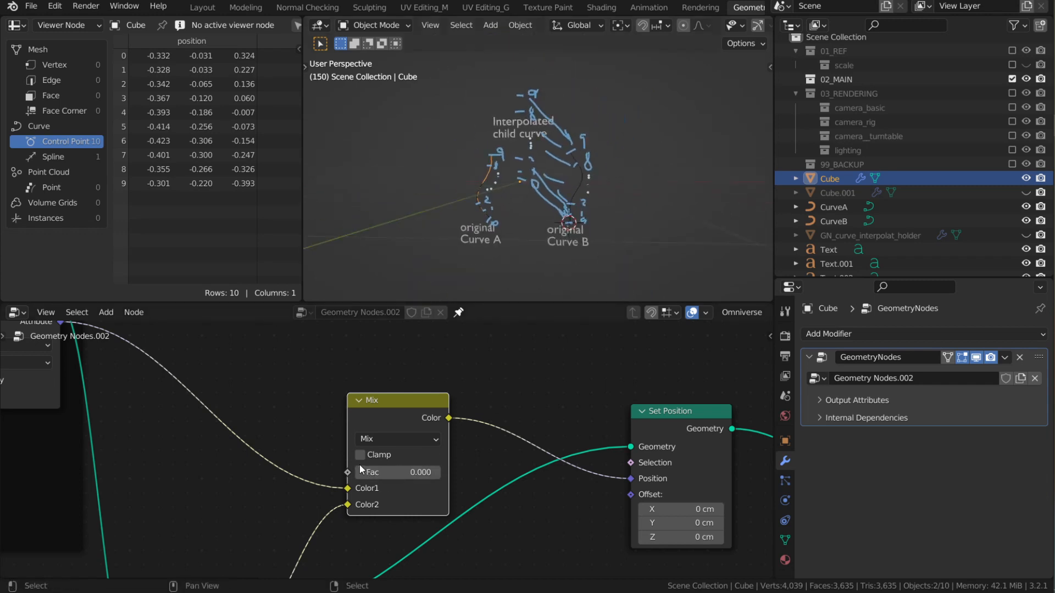
Step: Set the Mix factor to 1.000 and compare the child curve with Curve B and the second capture branch
drag(359, 465, 424, 470)
middle_drag(624, 187, 563, 147)
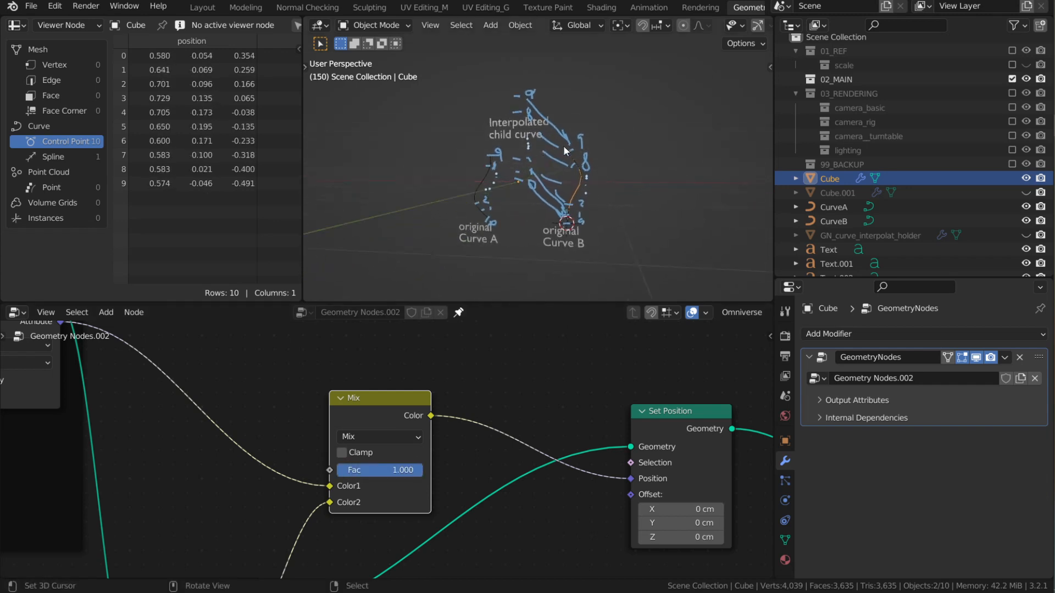
middle_drag(465, 334, 459, 277)
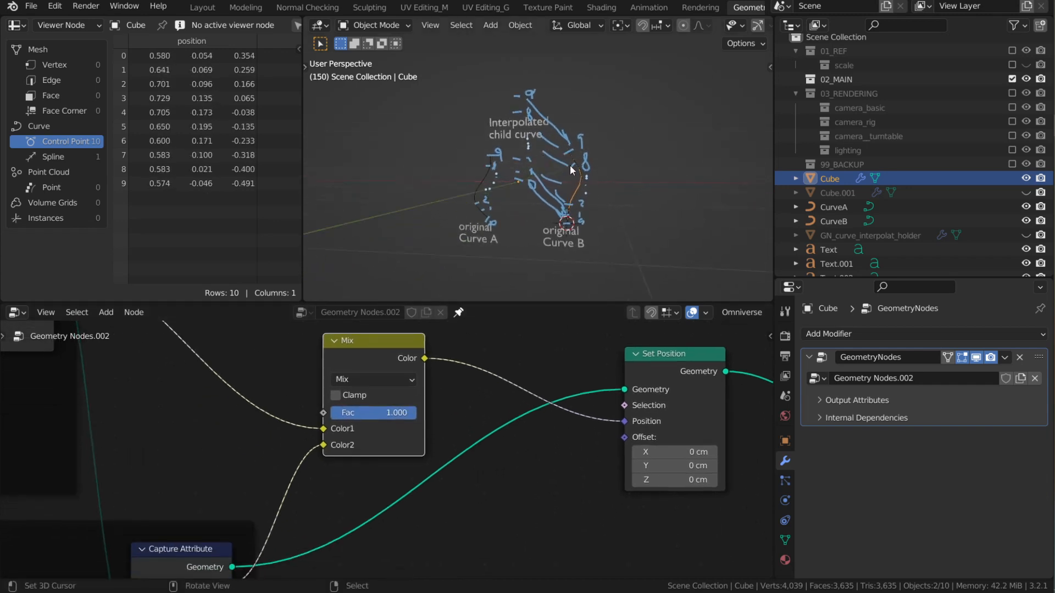
scroll(368, 450, down, 1)
scroll(312, 456, down, 4)
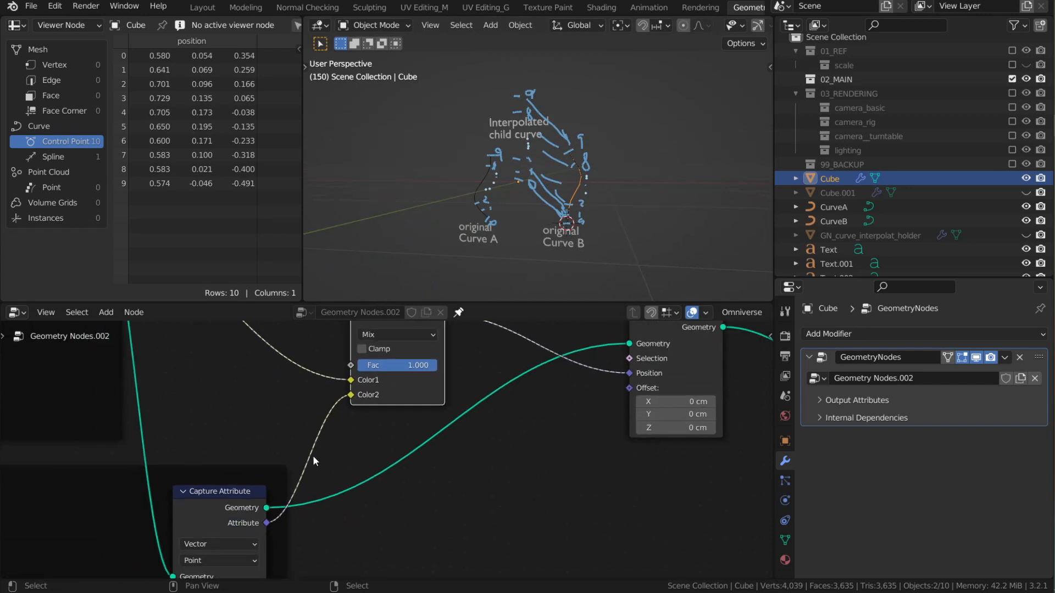
scroll(277, 493, down, 1)
middle_drag(277, 493, 453, 461)
scroll(600, 187, up, 2)
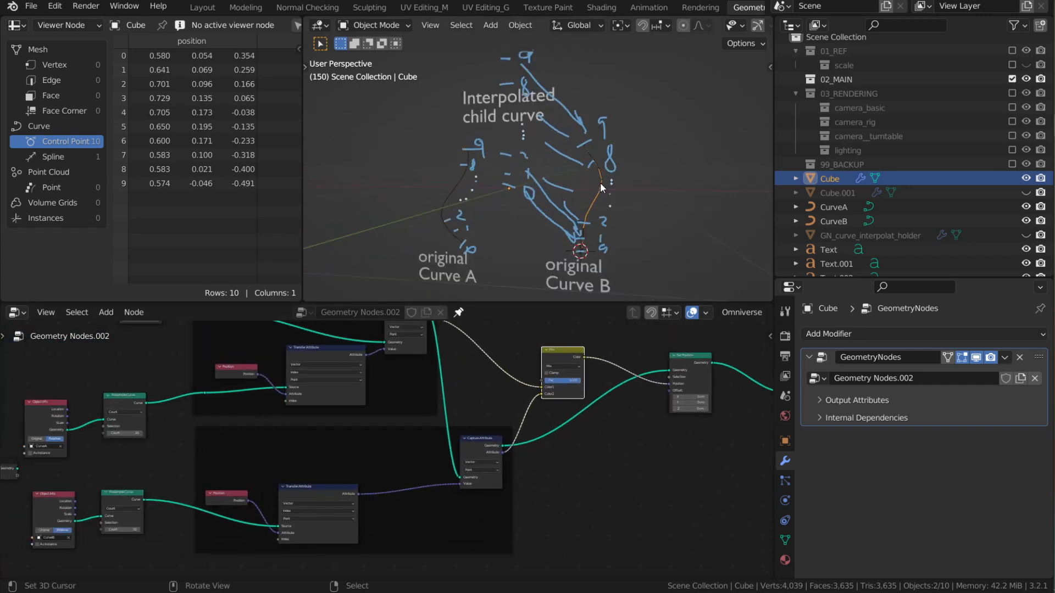
scroll(616, 187, up, 1)
scroll(487, 404, down, 1)
Step: Set the Mix factor to 0.433 to place the child curve between the two original curves
middle_drag(488, 404, 347, 447)
scroll(414, 436, up, 6)
drag(423, 419, 401, 419)
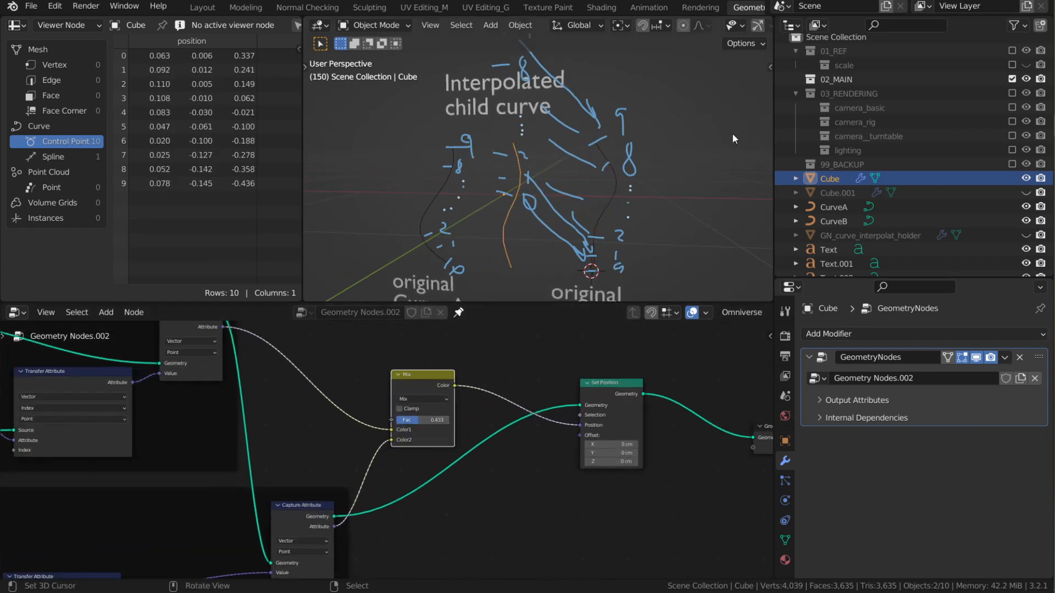
Step: Delete the viewport annotation layer Note.001 to clear the drawn numbers and arrows
key(n)
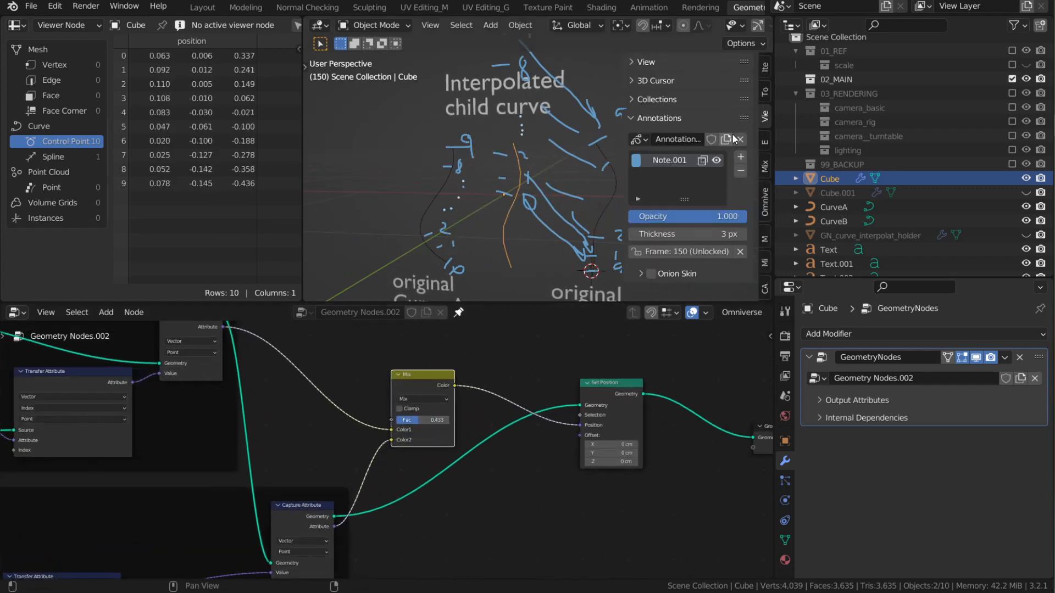
click(741, 172)
key(n)
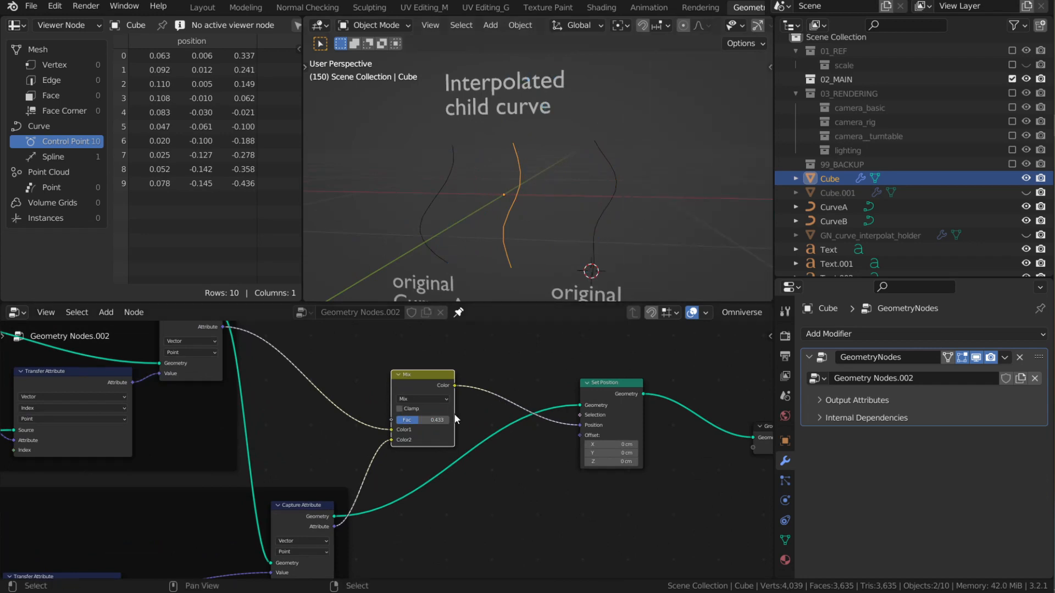
Step: Set the Mix factor to 0.527 and after that to 0.767, checking the child curve from several angles
mouse_move(415, 423)
mouse_down()
mouse_move(402, 422)
mouse_move(424, 422)
mouse_up()
middle_drag(549, 182, 521, 168)
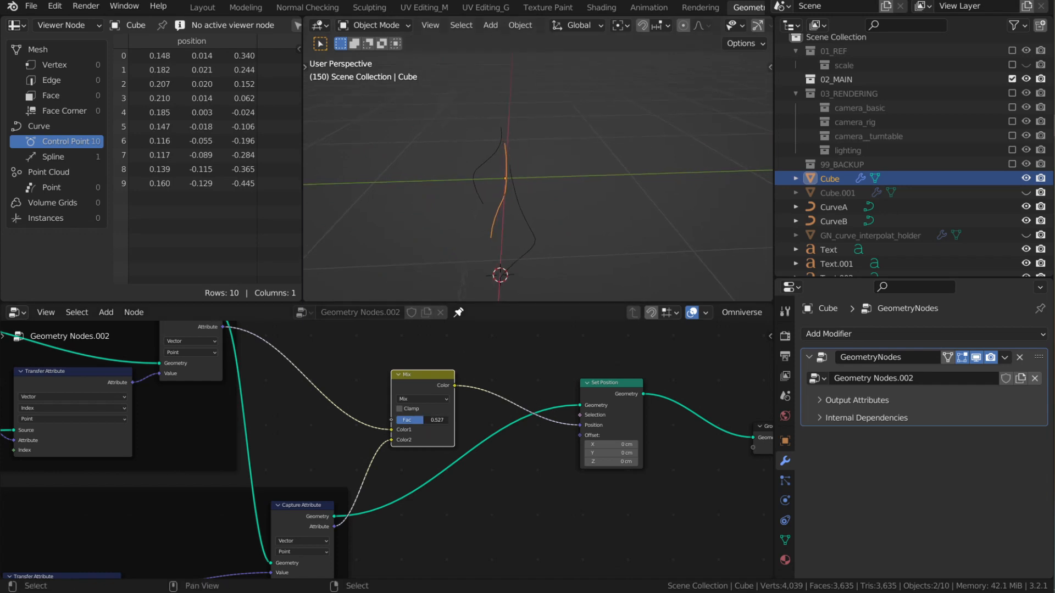
mouse_move(423, 420)
mouse_down()
mouse_move(397, 420)
mouse_move(449, 420)
mouse_move(403, 420)
mouse_move(437, 420)
mouse_up()
middle_drag(484, 239, 602, 200)
scroll(578, 197, up, 3)
scroll(577, 194, up, 1)
scroll(461, 408, up, 3)
middle_drag(512, 339, 499, 360)
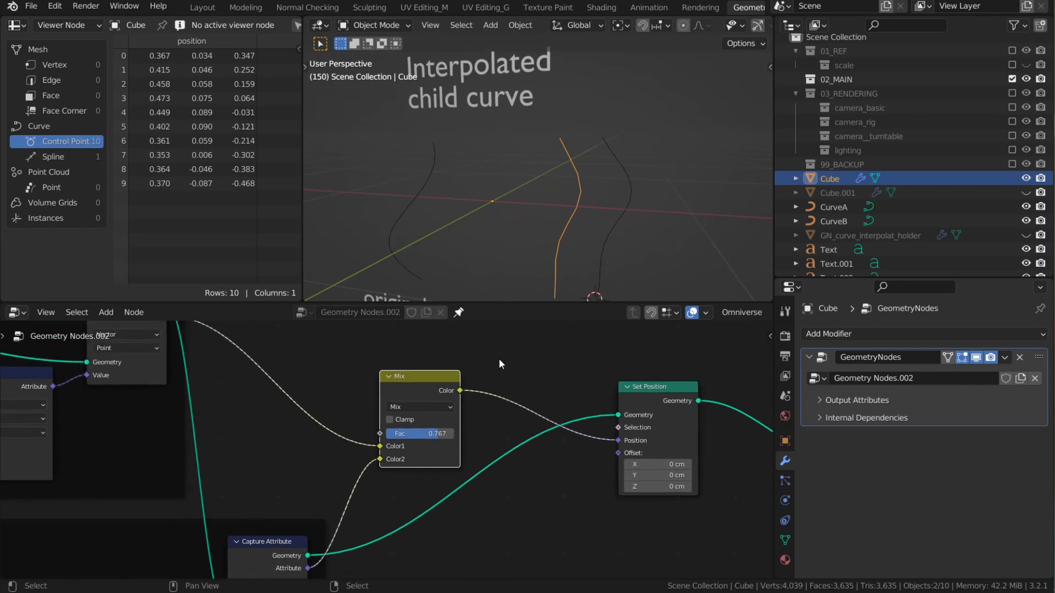
Step: Try moving CurveB and CurveA in the viewport to test how the interpolated child curve follows them
click(632, 179)
middle_drag(632, 180, 548, 219)
key(g)
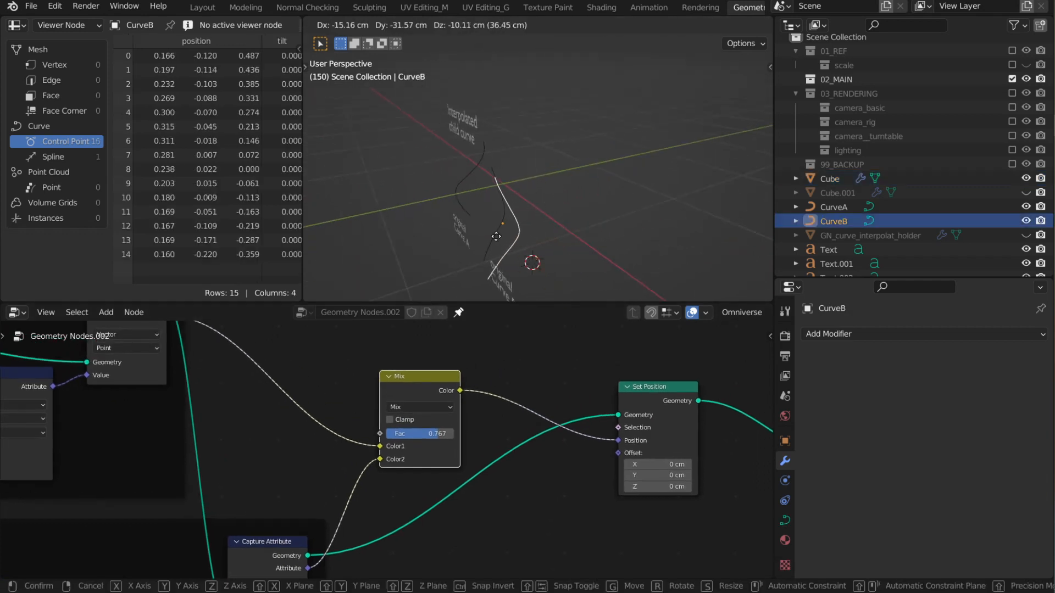
right_click(607, 210)
click(468, 183)
key(g)
middle_drag(468, 182, 601, 143)
right_click(497, 199)
click(563, 197)
key(g)
right_click(542, 200)
right_click(599, 189)
scroll(624, 163, up, 1)
key(g)
right_click(630, 214)
Step: Reshape CurveB in Edit Mode by moving its upper, middle and lower control points away from Curve A with proportional editing
key(Tab)
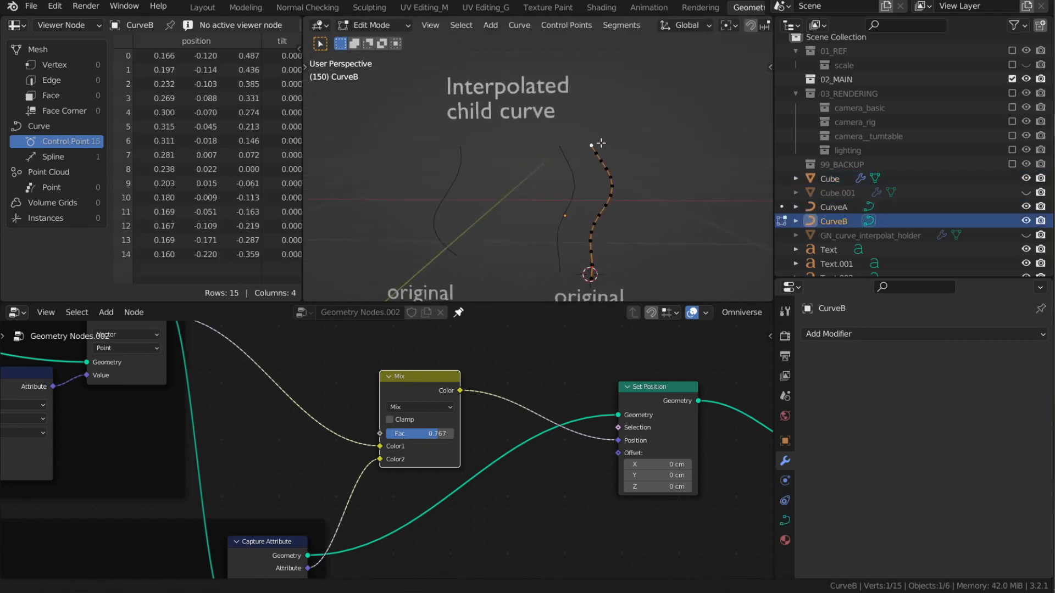
key(g)
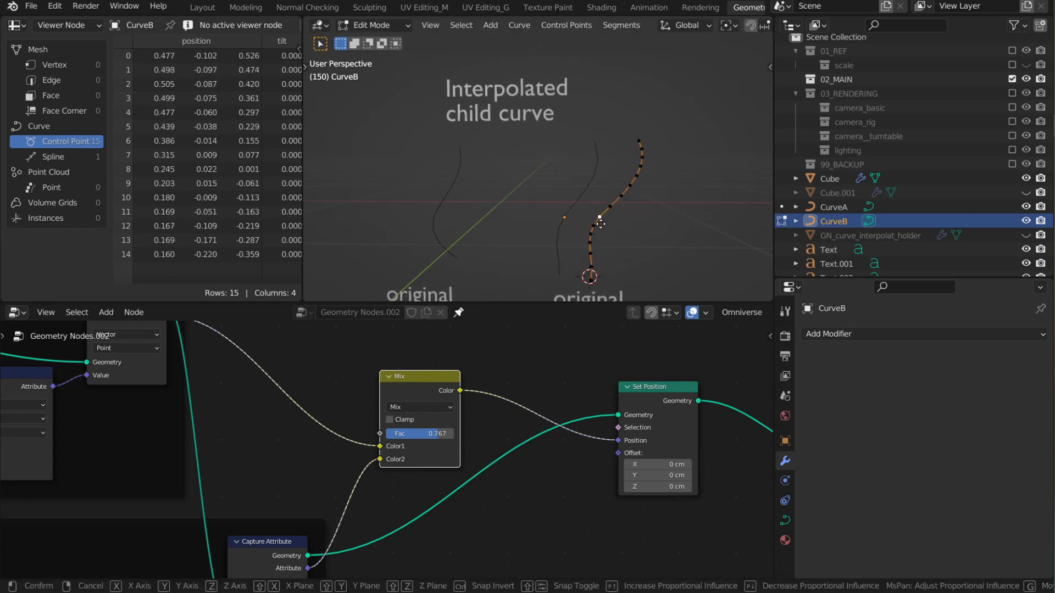
scroll(604, 219, up, 3)
click(615, 217)
key(g)
click(616, 206)
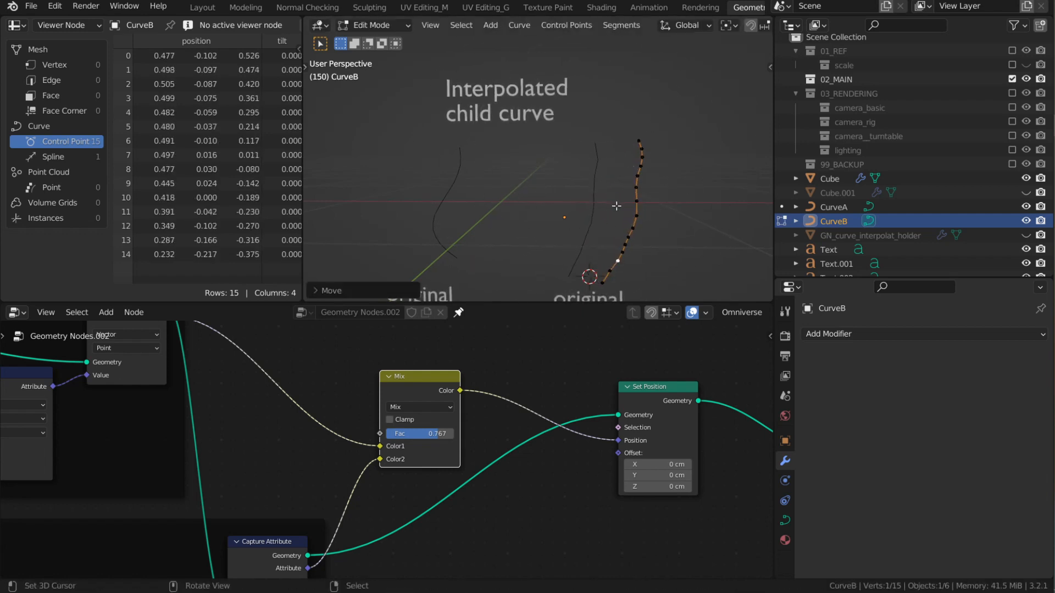
Step: Move the selected lower control point of CurveB farther out, leave Edit Mode and select the Cube object
middle_drag(616, 206, 585, 209)
key(g)
click(489, 205)
key(Tab)
click(586, 216)
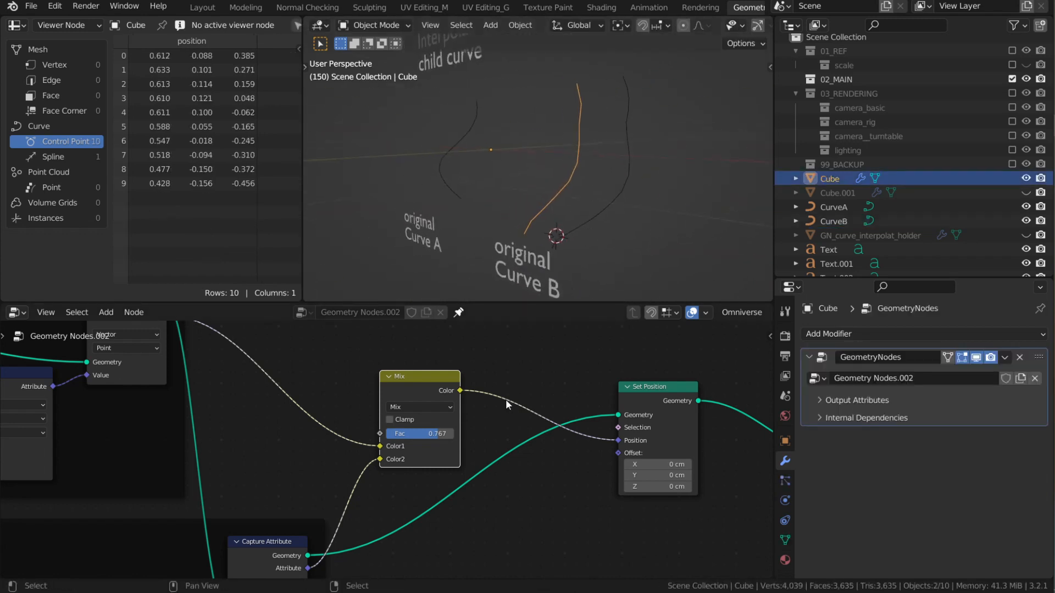
Step: Set the Mix node's factor to 0.567
scroll(505, 398, down, 1)
drag(428, 440, 416, 439)
scroll(539, 192, down, 1)
scroll(539, 193, down, 5)
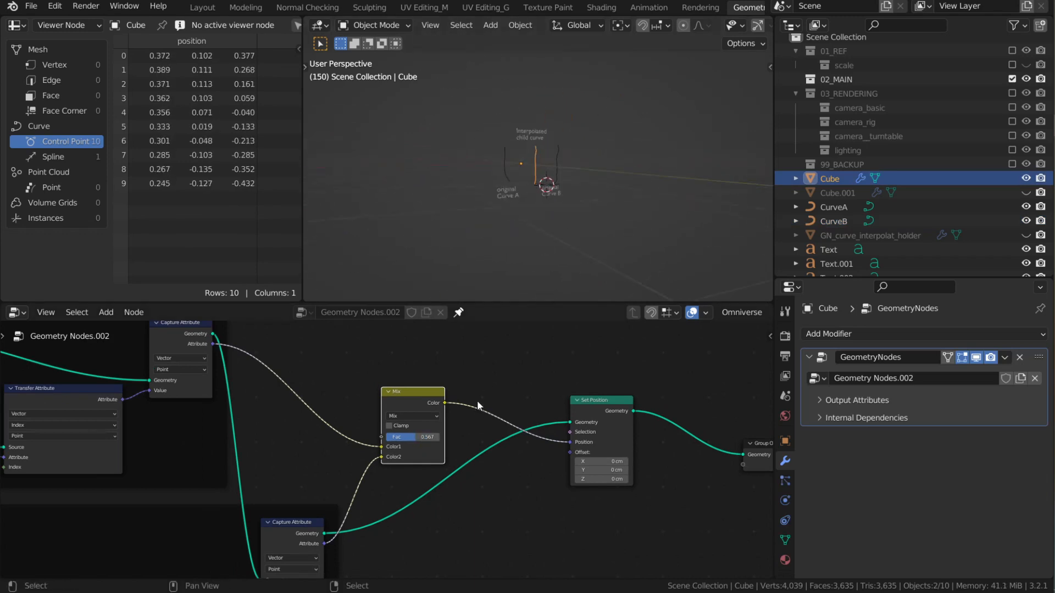
scroll(522, 397, up, 2)
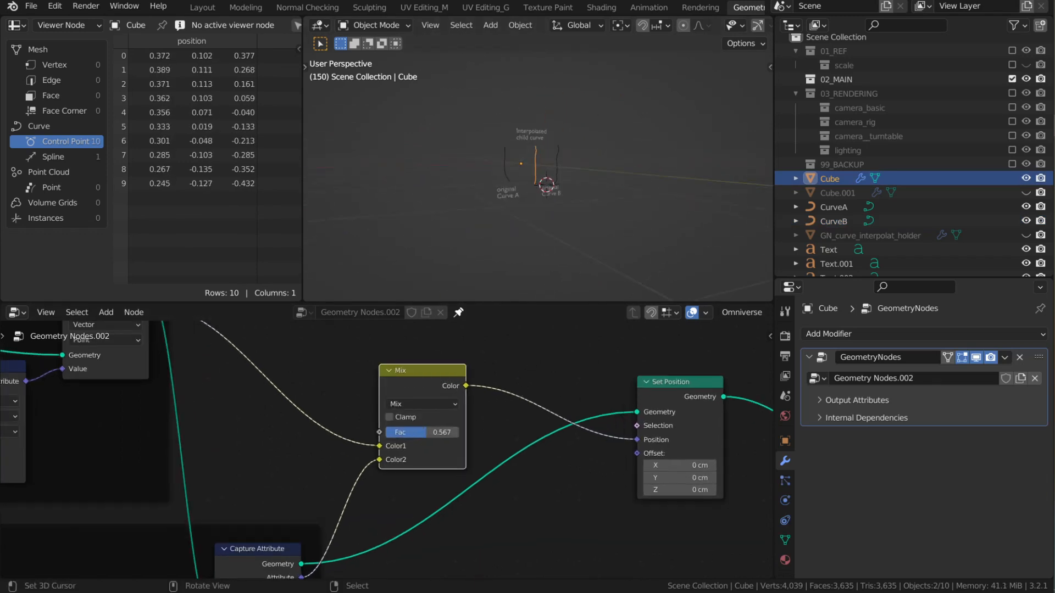
scroll(562, 394, down, 3)
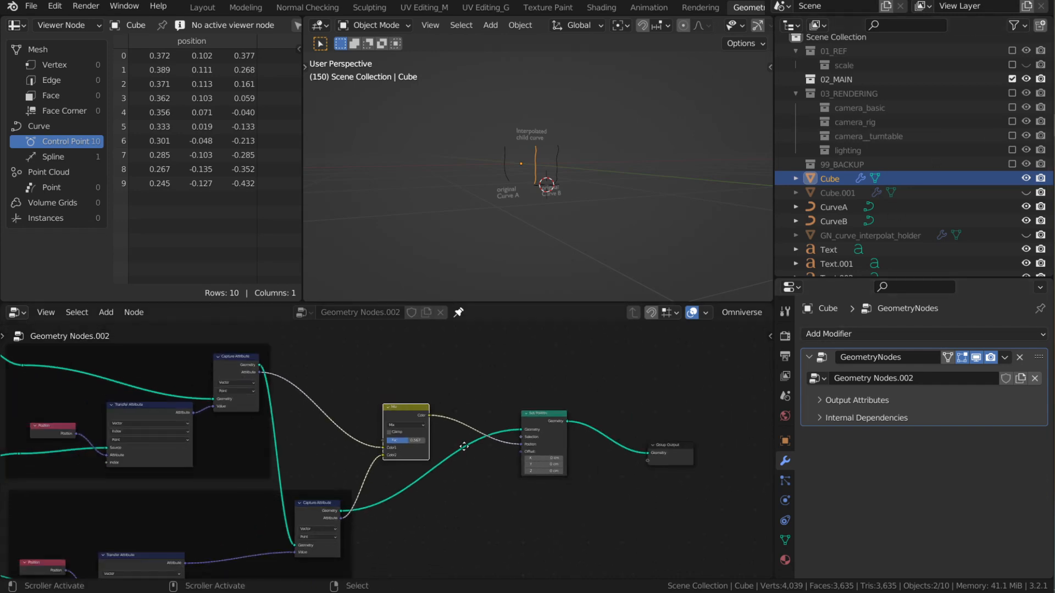
scroll(473, 460, down, 1)
middle_drag(473, 460, 593, 422)
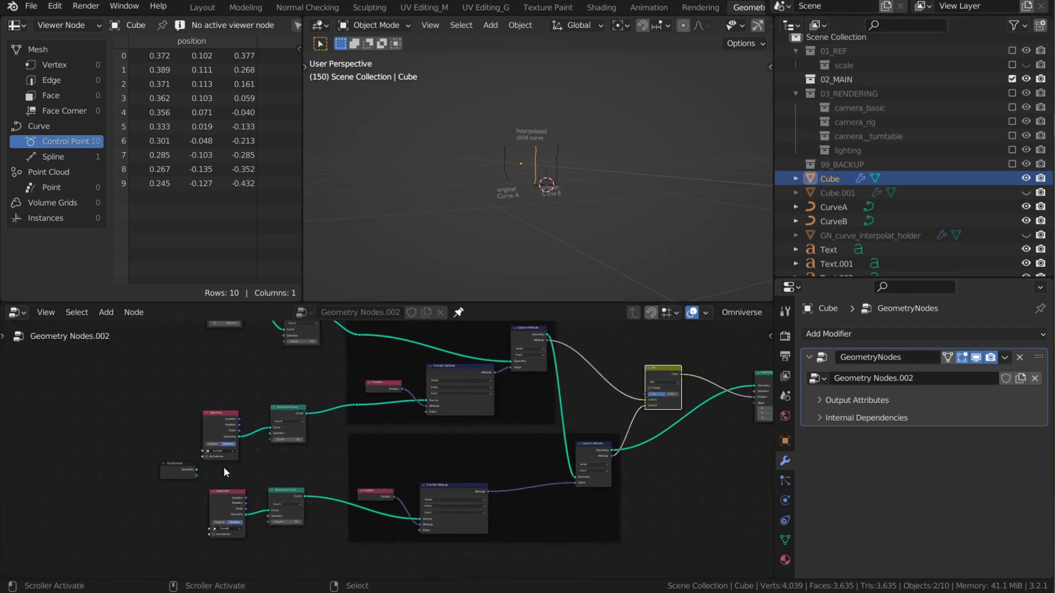
Step: Move the Group Input node clear of the Object Info nodes, to the outer side of the CurveA one
drag(170, 471, 147, 422)
scroll(167, 430, up, 4)
middle_drag(171, 432, 402, 434)
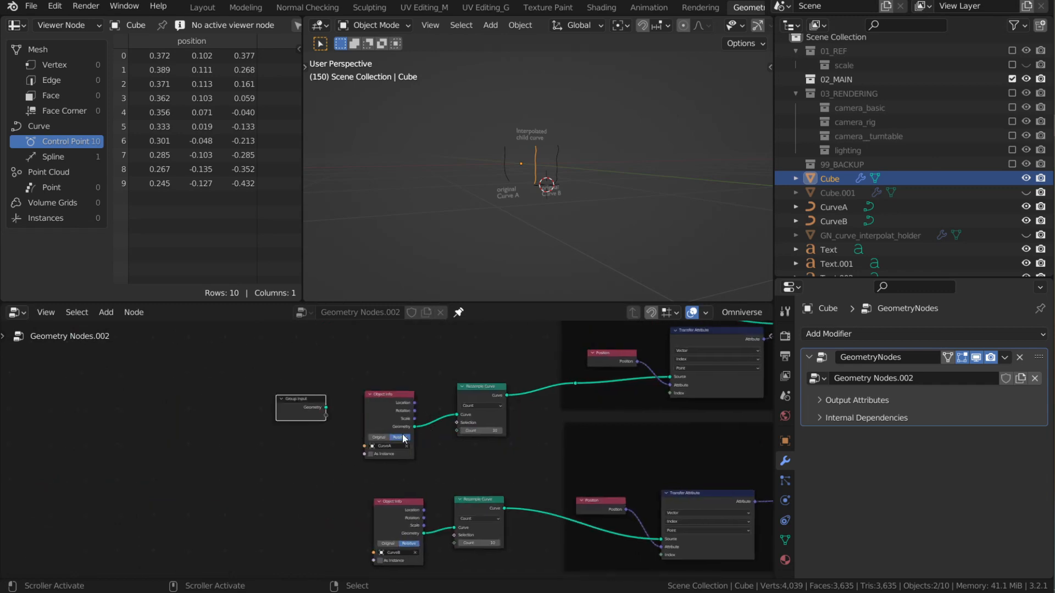
drag(301, 401, 239, 410)
scroll(270, 428, up, 1)
middle_drag(338, 434, 225, 441)
scroll(433, 415, up, 1)
Step: Lower the Mix factor to shift the child curve towards Curve A and check it from another angle
middle_drag(582, 174, 504, 170)
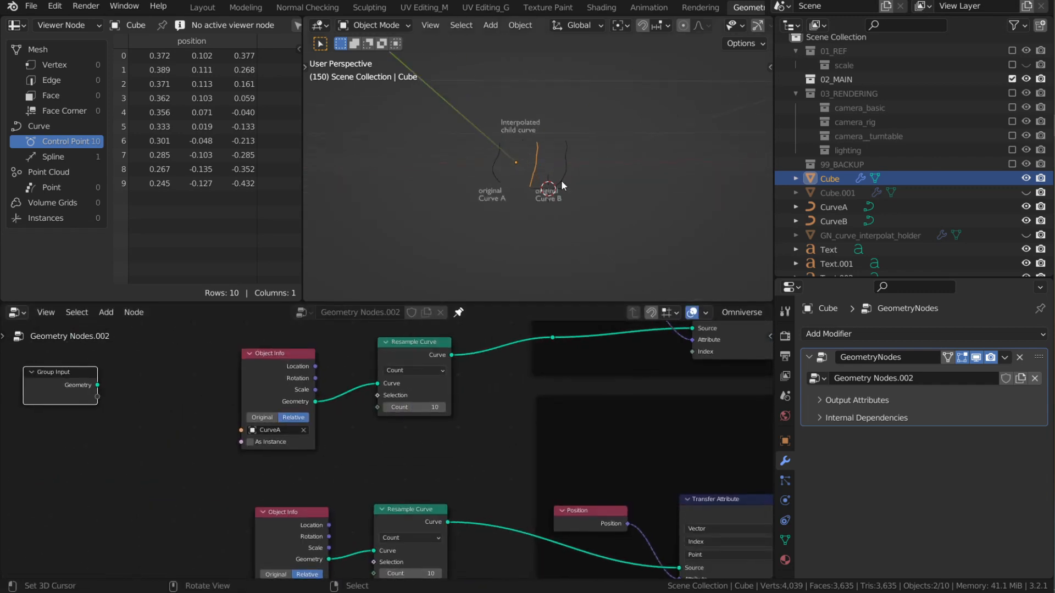
scroll(582, 157, up, 3)
scroll(628, 384, down, 3)
middle_drag(754, 375, 549, 407)
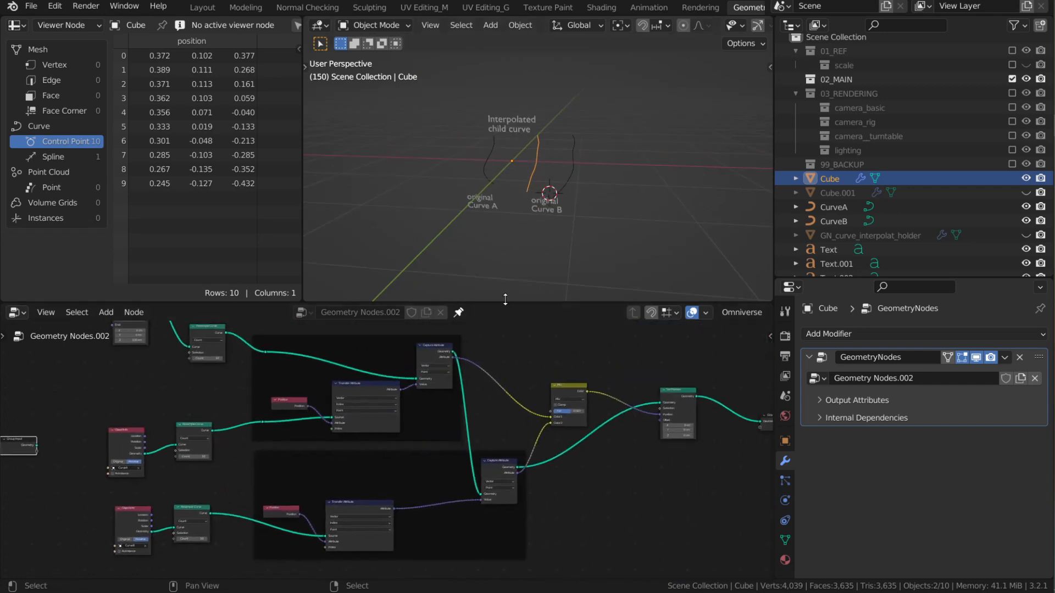
drag(566, 413, 570, 413)
scroll(556, 166, up, 4)
middle_drag(499, 160, 593, 142)
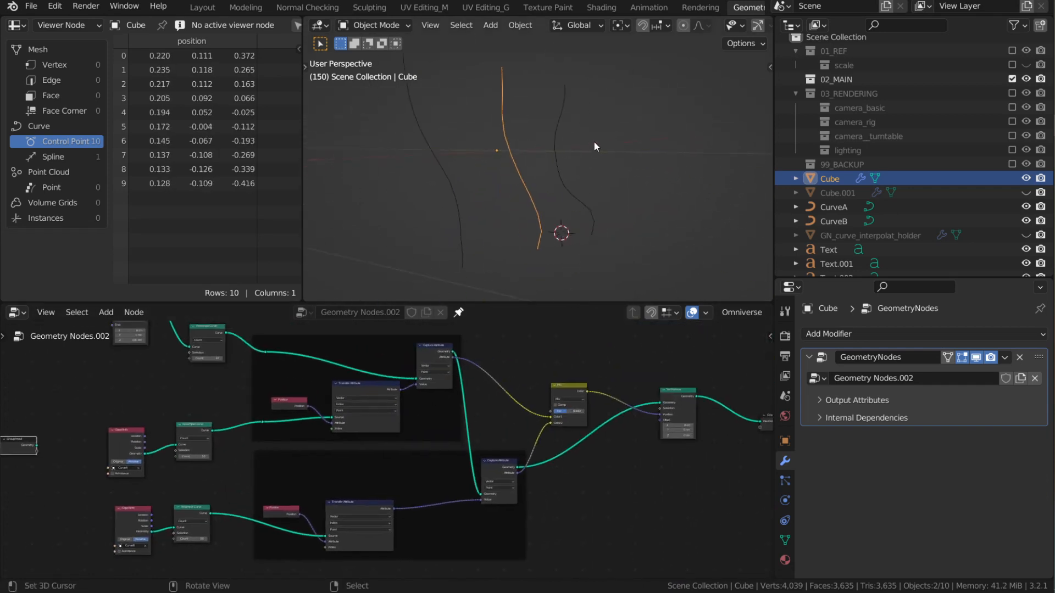
scroll(594, 141, up, 1)
scroll(405, 451, down, 1)
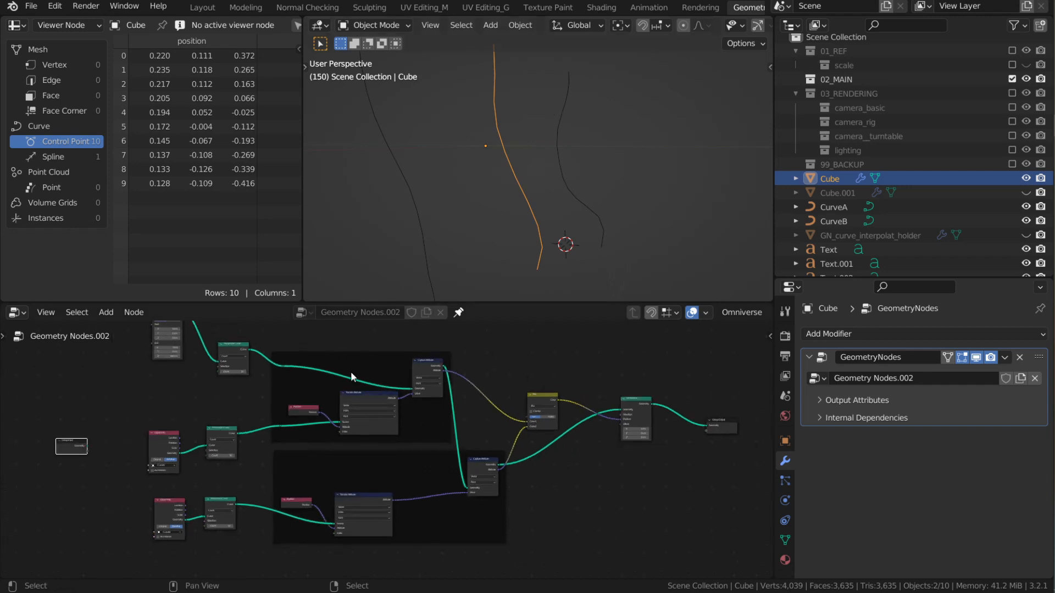
Step: Expose the CurveA and CurveB object fields by linking both Object Info nodes' Object sockets to the Group Input node
middle_drag(483, 440, 507, 411)
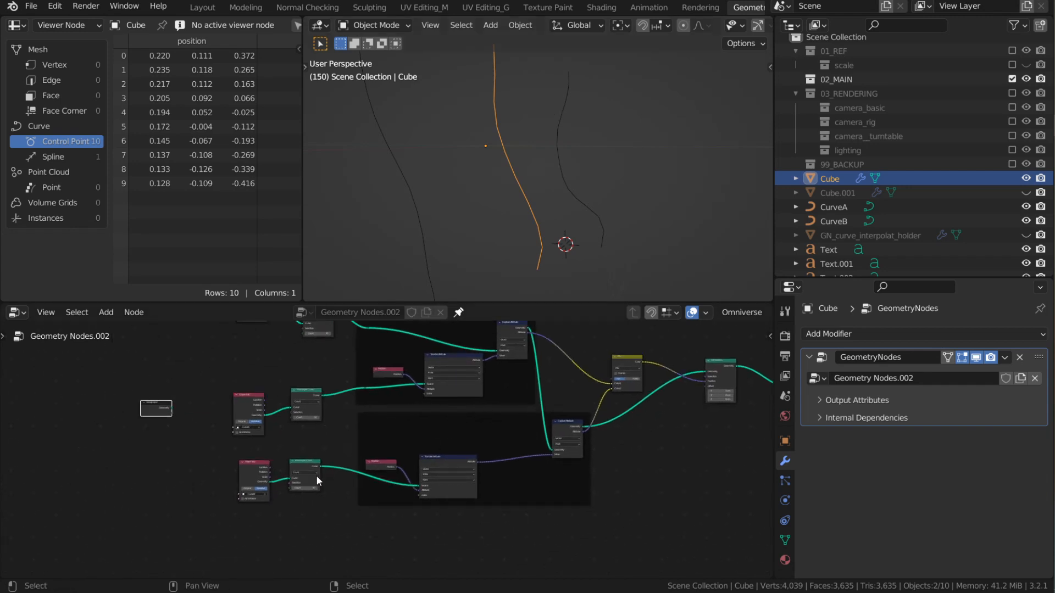
scroll(329, 462, up, 2)
middle_drag(367, 417, 396, 450)
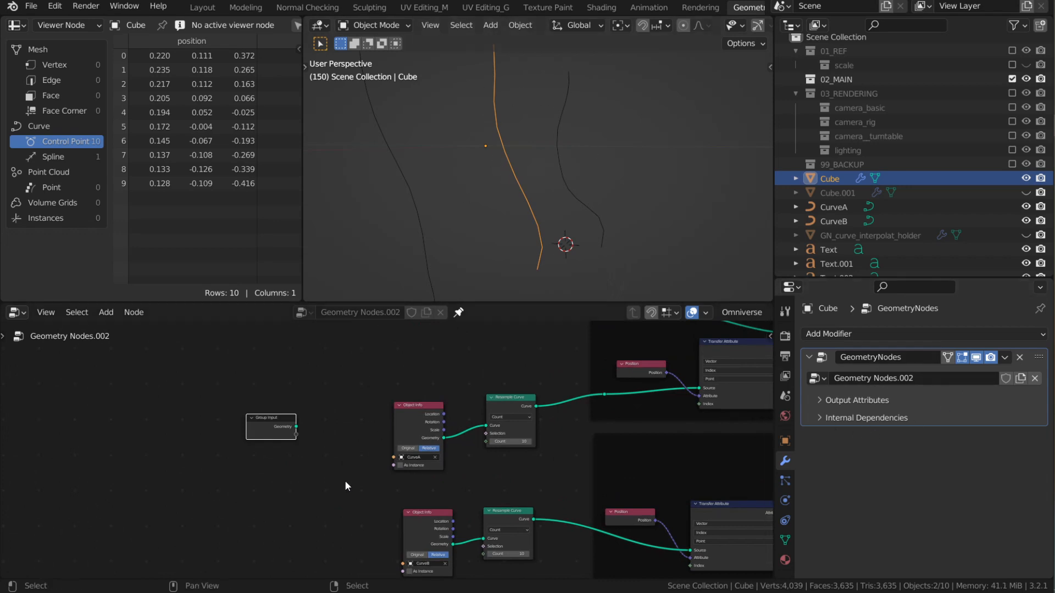
scroll(331, 486, up, 2)
drag(381, 456, 255, 428)
shift+scroll(334, 434, down, 2)
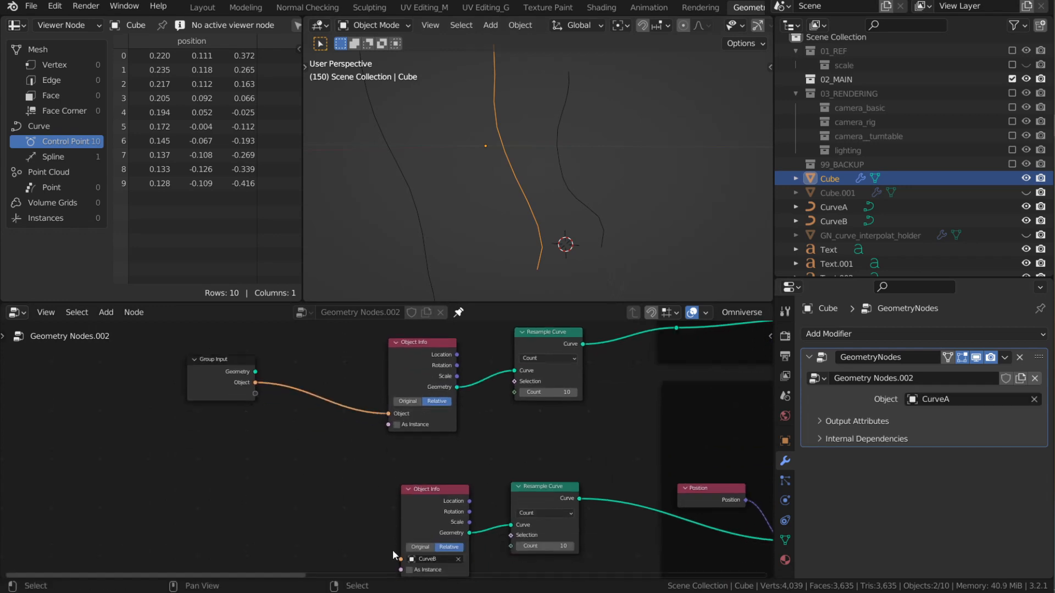
drag(400, 559, 256, 395)
middle_drag(195, 362, 207, 403)
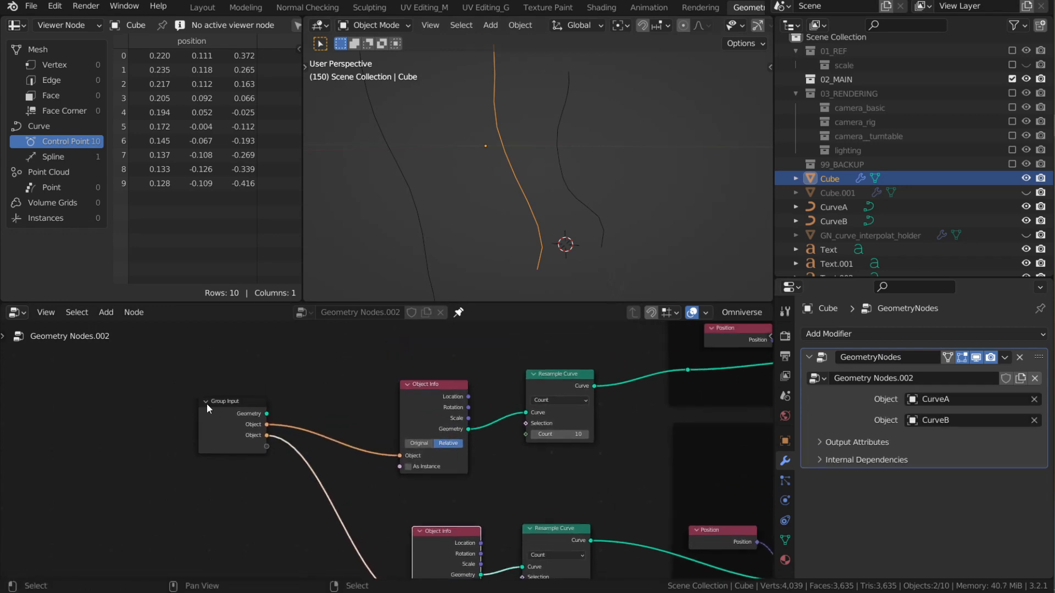
Step: Check the object picker of the first exposed Object input in the modifier without changing its selection
click(240, 419)
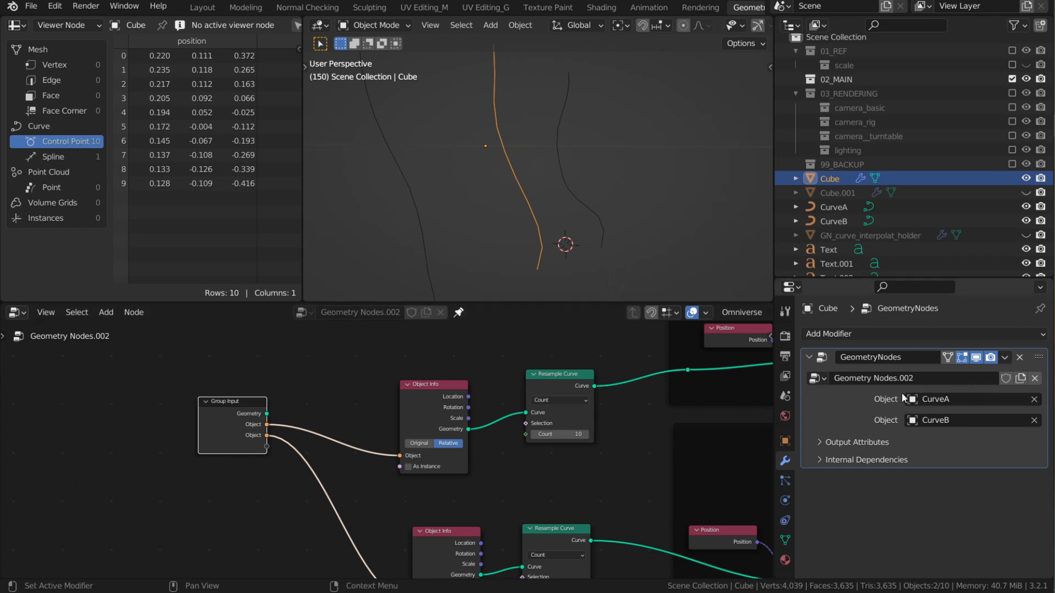
click(949, 400)
key(Escape)
middle_drag(298, 463, 260, 457)
scroll(259, 456, up, 3)
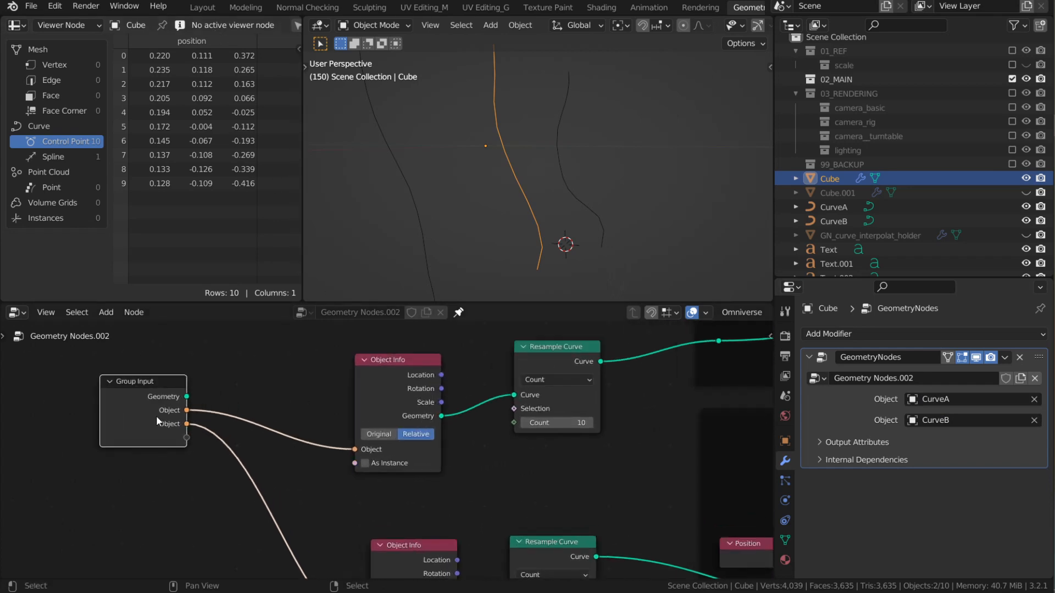
Step: Rename the first Object group input to Curve A
key(n)
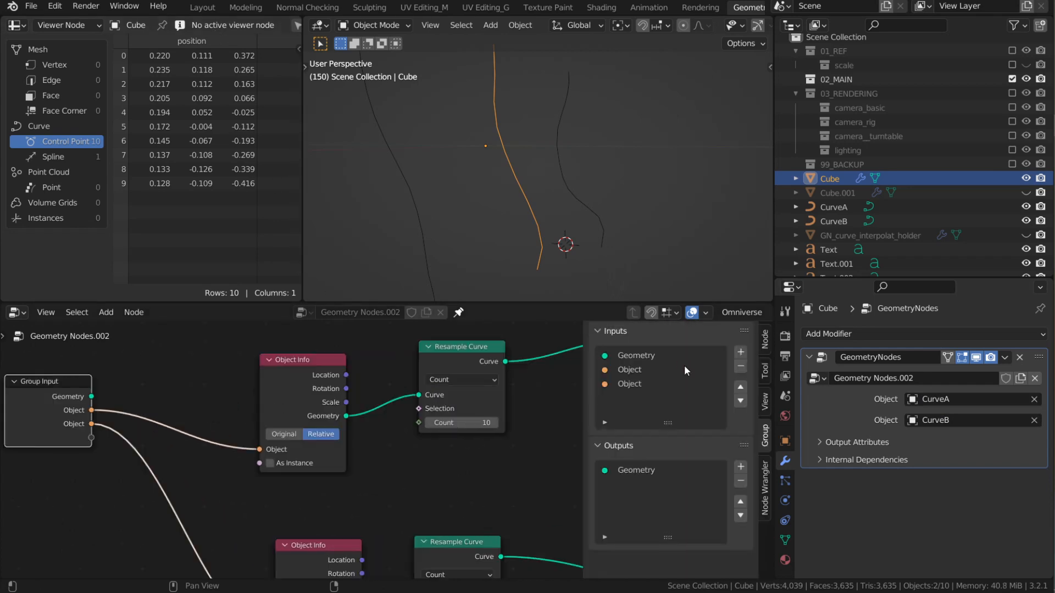
click(638, 371)
middle_drag(121, 429, 169, 427)
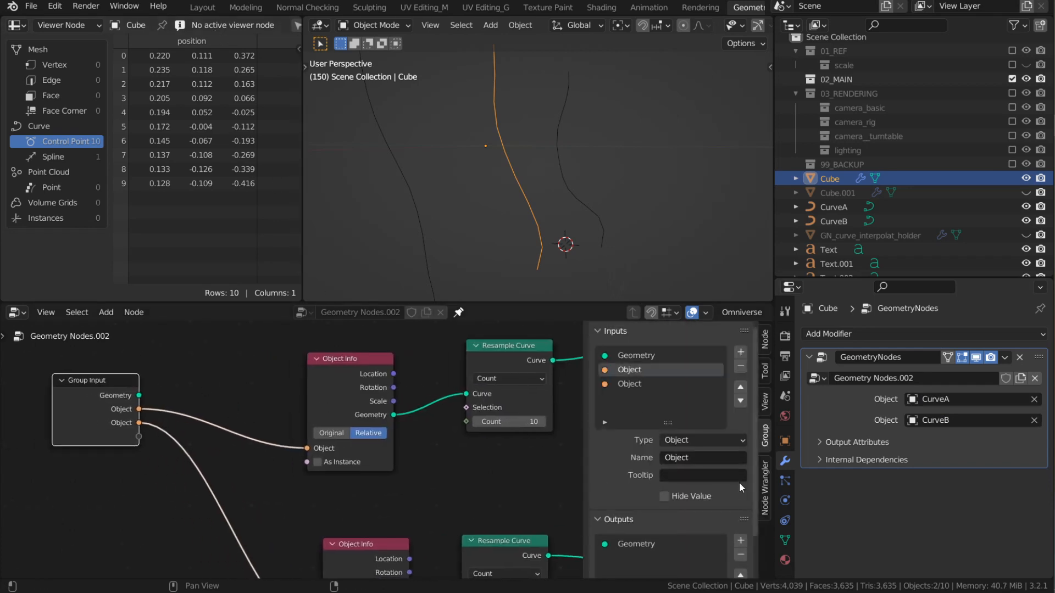
click(681, 460)
text(c)
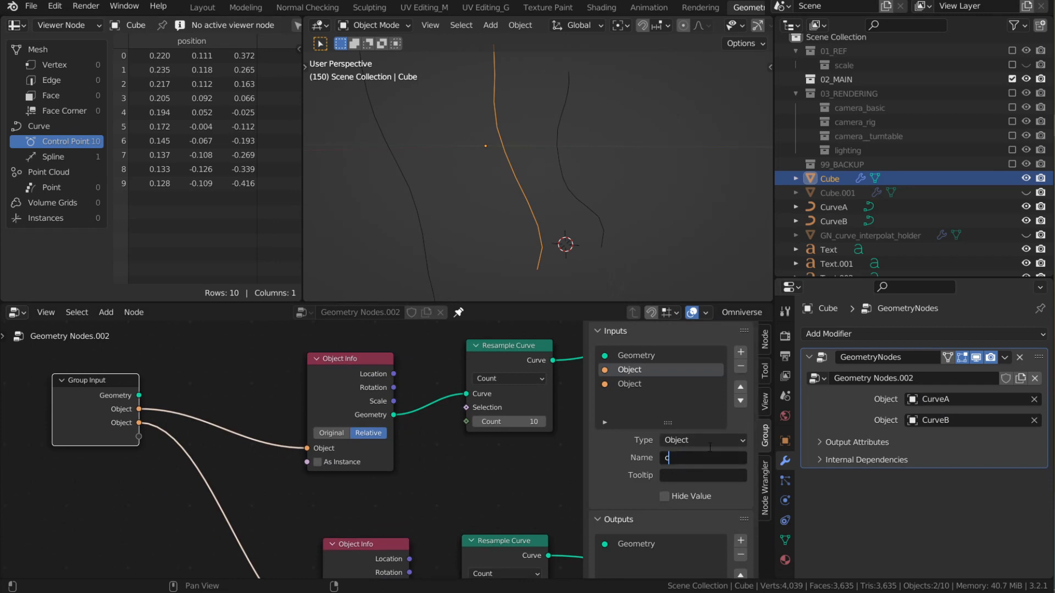
text(urve A)
key(Return)
key(BackSpace)
text(C)
key(Return)
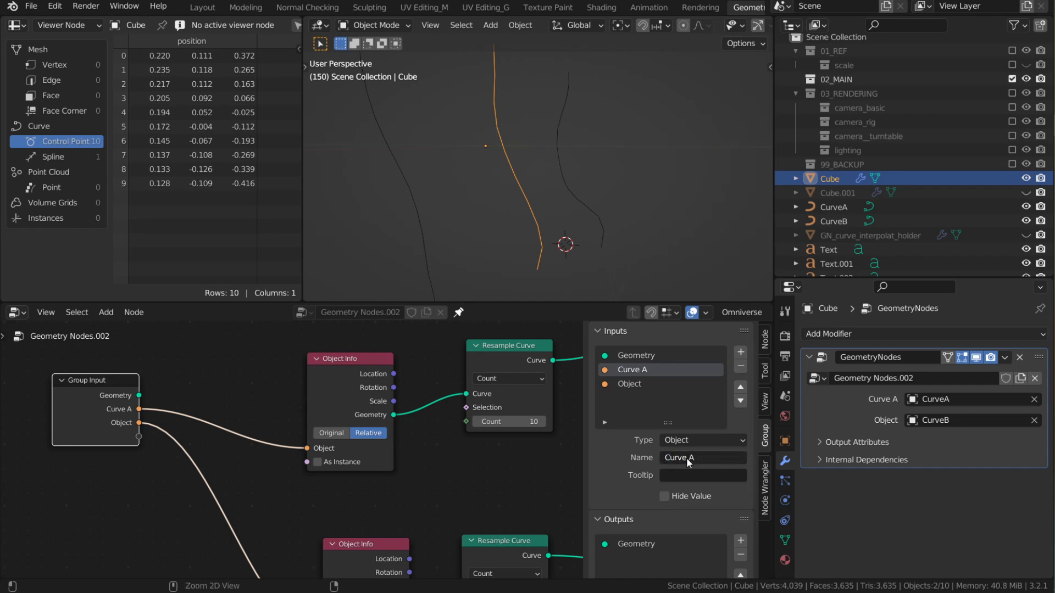
Step: Enter Curve B as the tooltip of the second Object group input
click(645, 383)
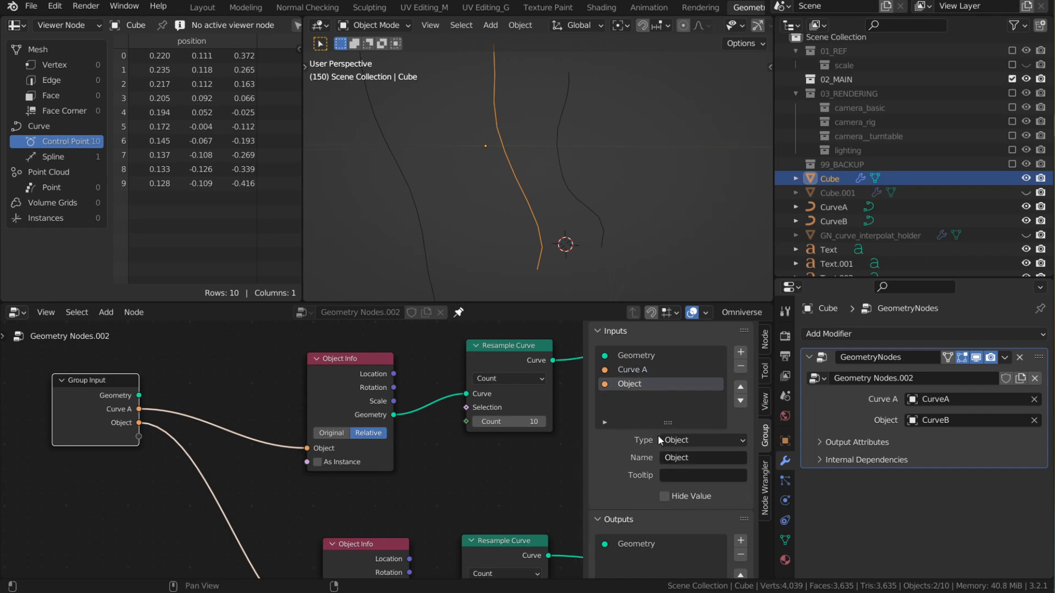
click(679, 474)
text(Curve AB)
key(Return)
Step: Nudge the Curve Line's Resample Curve node slightly away from the Curve Line node
scroll(294, 450, down, 3)
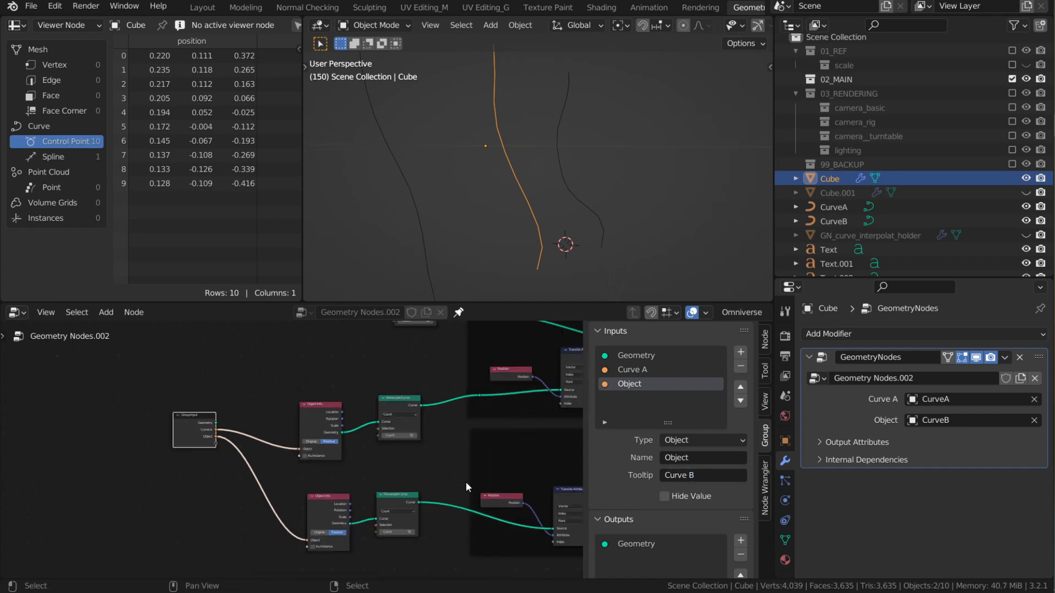
middle_drag(466, 483, 387, 488)
scroll(387, 451, up, 2)
middle_drag(371, 411, 379, 469)
scroll(386, 397, up, 3)
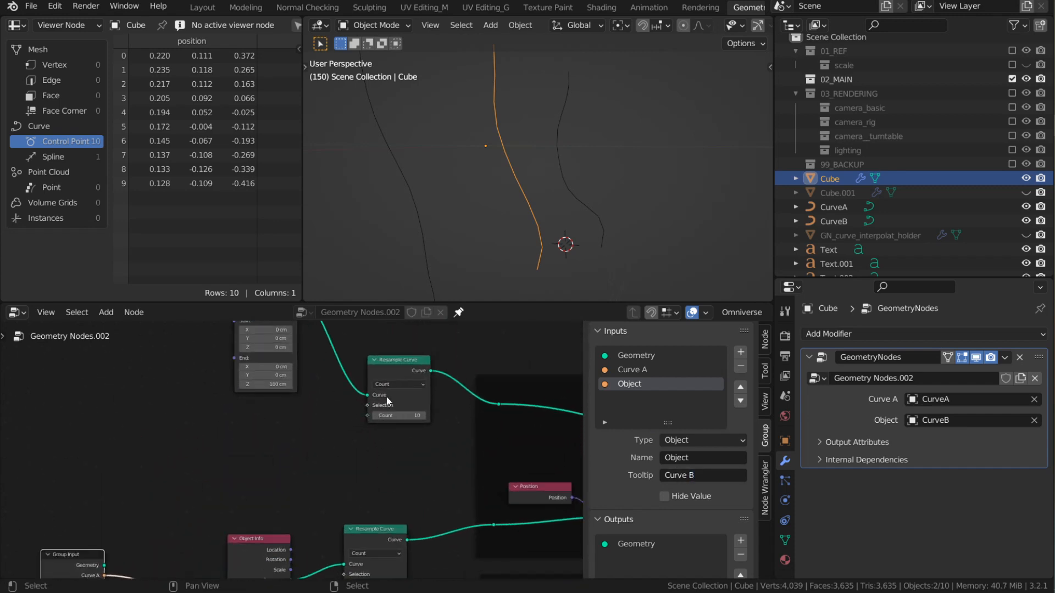
mouse_move(391, 366)
mouse_down()
mouse_move(412, 363)
mouse_move(403, 376)
mouse_up()
middle_drag(439, 357, 404, 372)
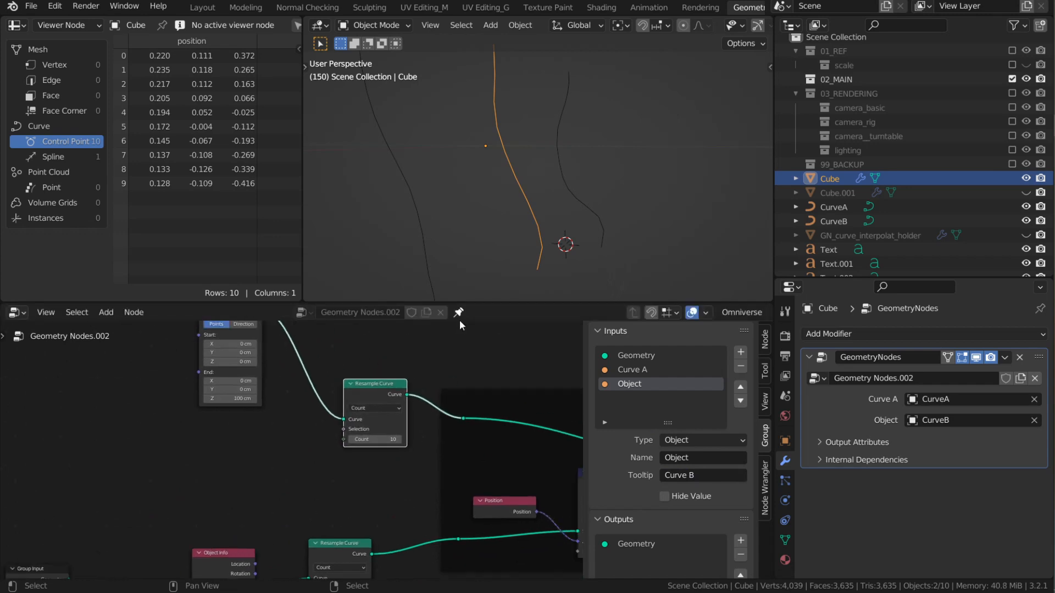
mouse_move(533, 245)
middle_down()
mouse_move(544, 203)
mouse_move(523, 208)
mouse_move(530, 234)
mouse_move(567, 213)
mouse_move(566, 229)
mouse_move(543, 246)
middle_up()
click(522, 207)
shift+click(567, 213)
click(450, 199)
click(534, 213)
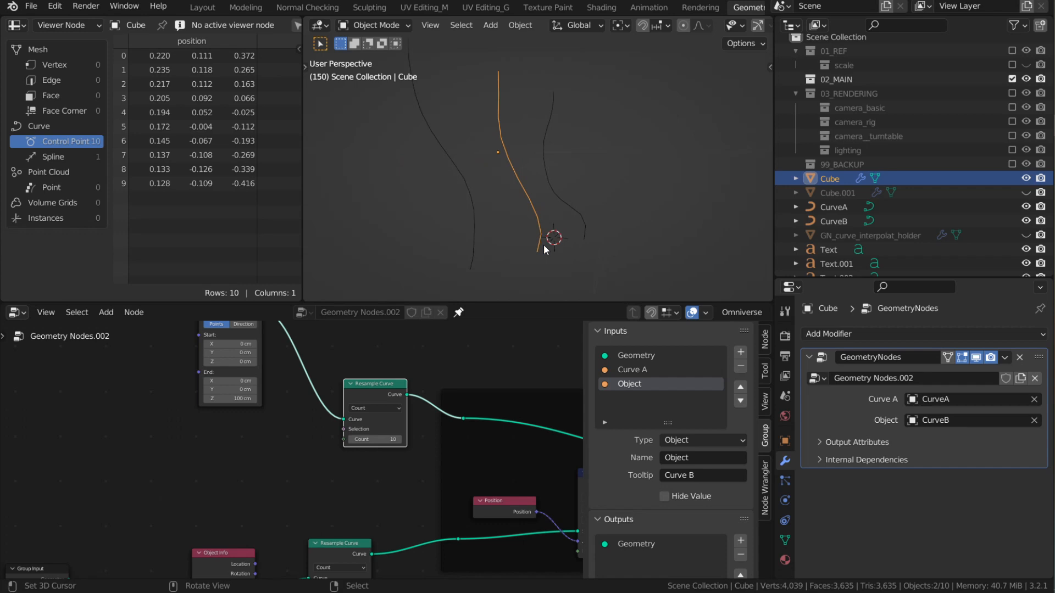
Step: Add a Value node and place it just below the Curve Line node
middle_drag(543, 245, 536, 252)
middle_drag(377, 467, 402, 432)
scroll(389, 430, up, 2)
middle_drag(316, 432, 304, 428)
key(shift+a)
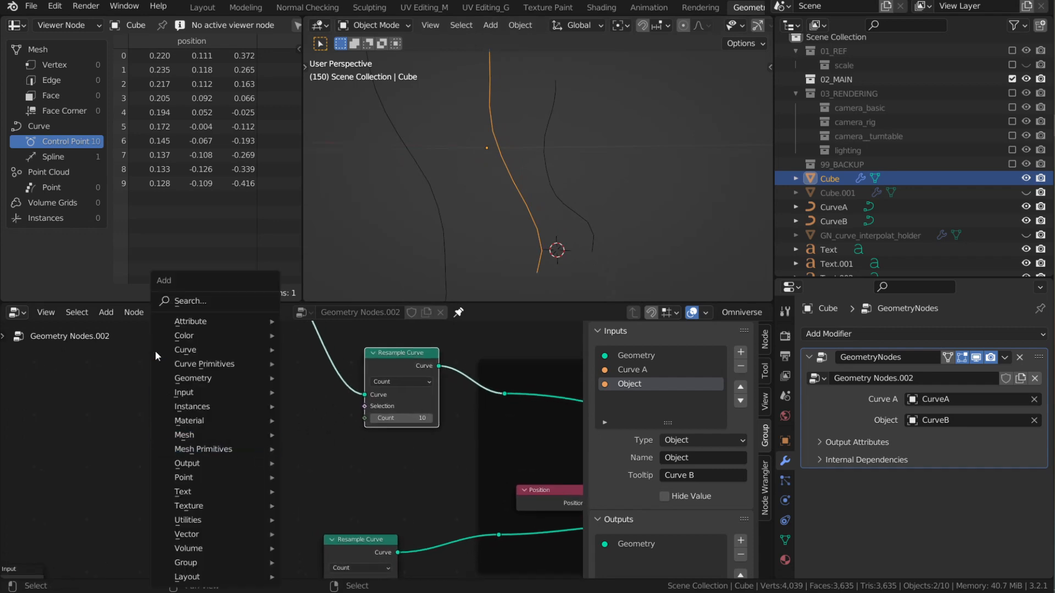
click(199, 301)
text(vau)
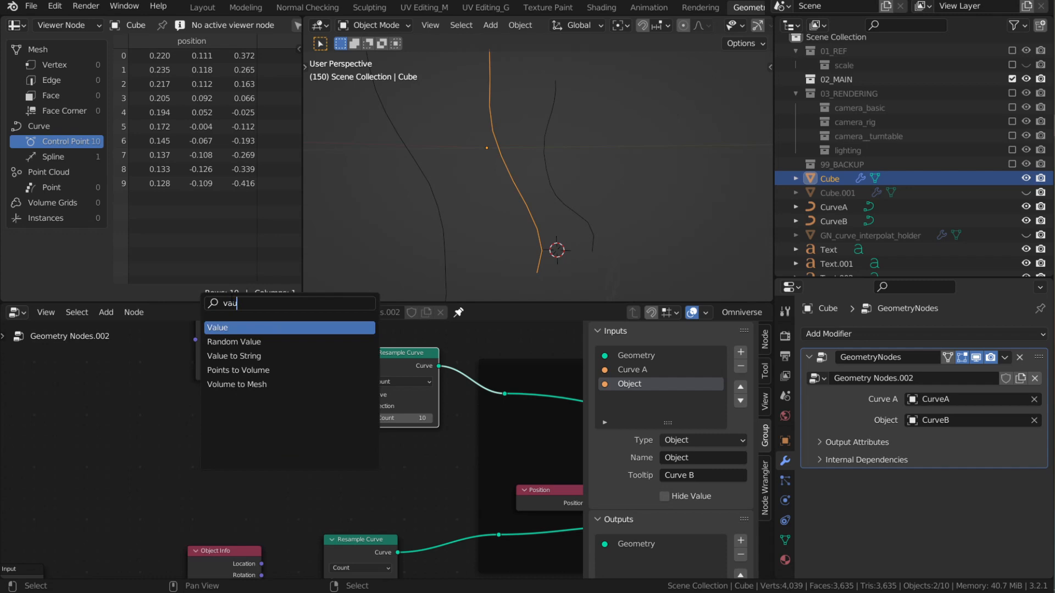
key(Return)
click(218, 387)
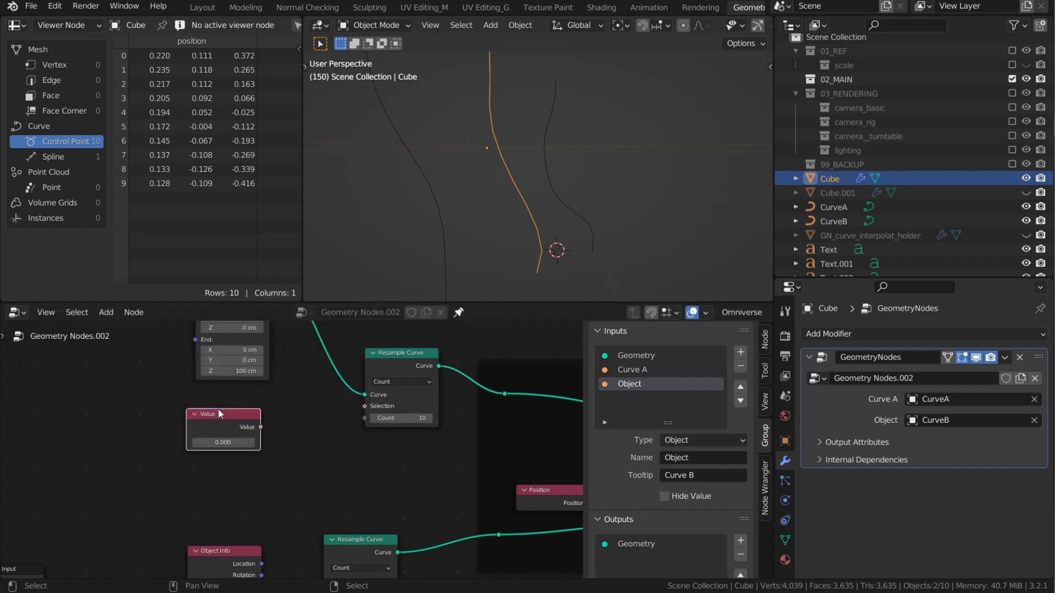
Step: Set the Value node to 10 and connect it to the Count of the Curve Line's Resample Curve node
click(233, 438)
text(10)
key(Return)
drag(262, 428, 364, 418)
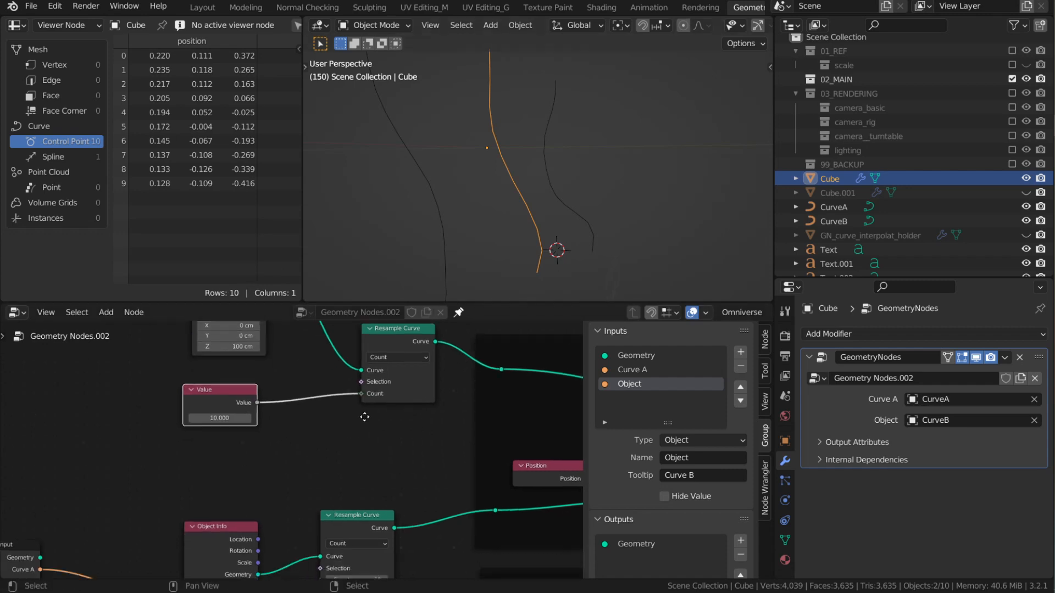
Step: Shift the Resample Curve nodes of CurveA and CurveB away from their Object Info nodes to make room for links
scroll(319, 454, down, 2)
middle_drag(368, 488, 347, 466)
middle_drag(350, 498, 357, 492)
scroll(320, 445, up, 3)
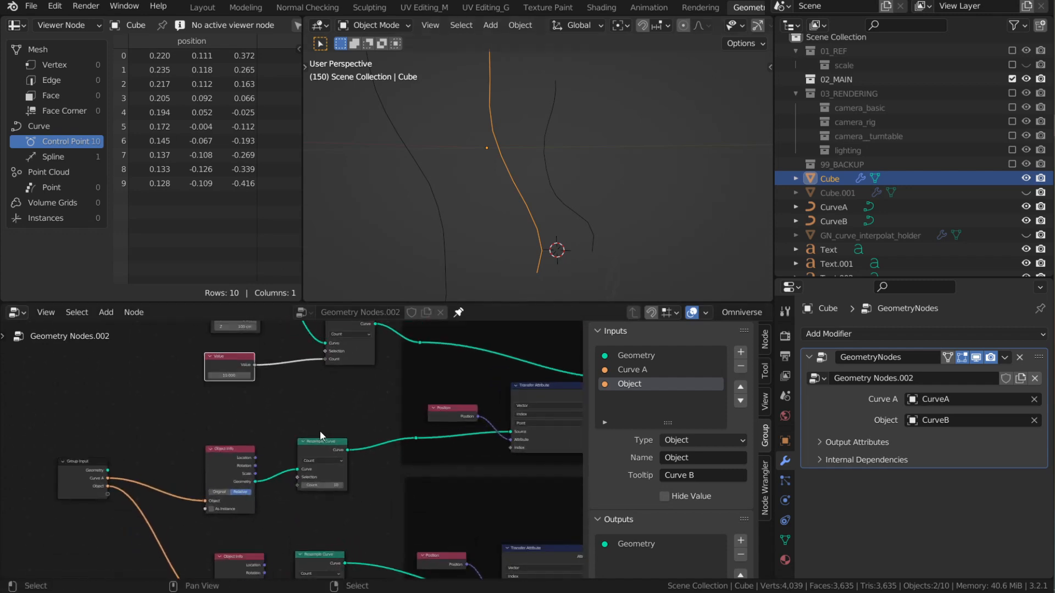
drag(321, 442, 335, 442)
drag(318, 556, 342, 544)
drag(338, 442, 358, 442)
middle_drag(316, 404, 311, 388)
Step: Connect the Value node to the Count inputs of the CurveA and CurveB Resample Curve nodes
drag(250, 349, 331, 463)
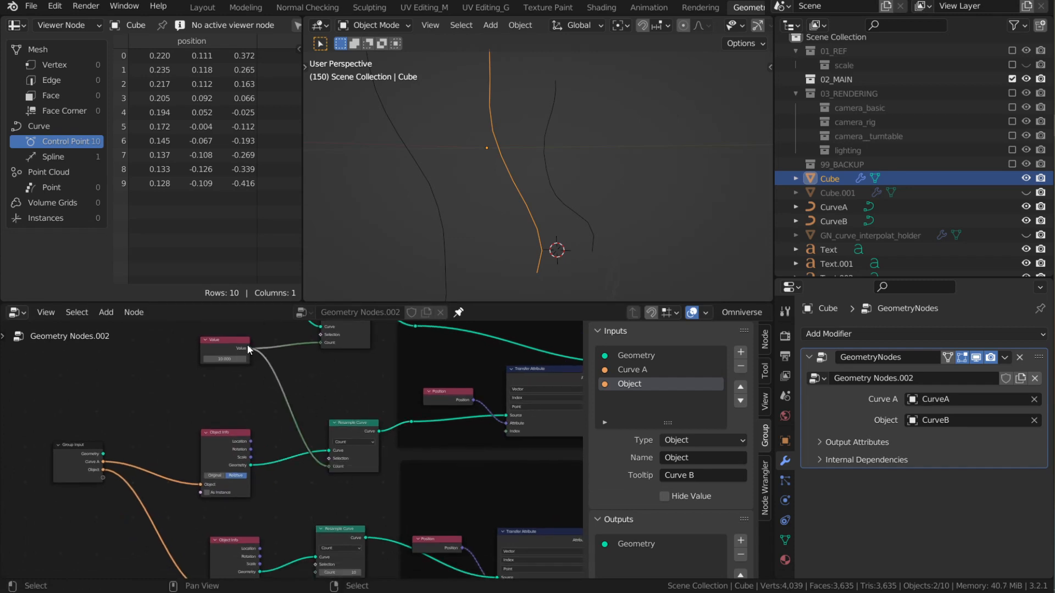
drag(251, 349, 312, 498)
scroll(319, 401, up, 5)
Step: Join the Value node's three outgoing links in a reroute point and move the Value node away from it
click(276, 398)
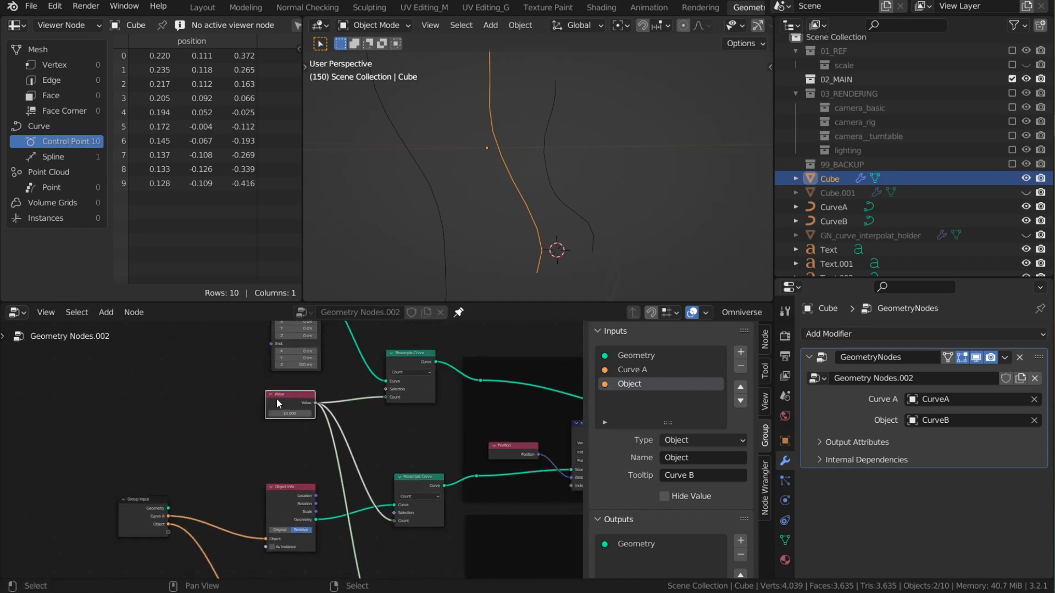
scroll(260, 408, up, 2)
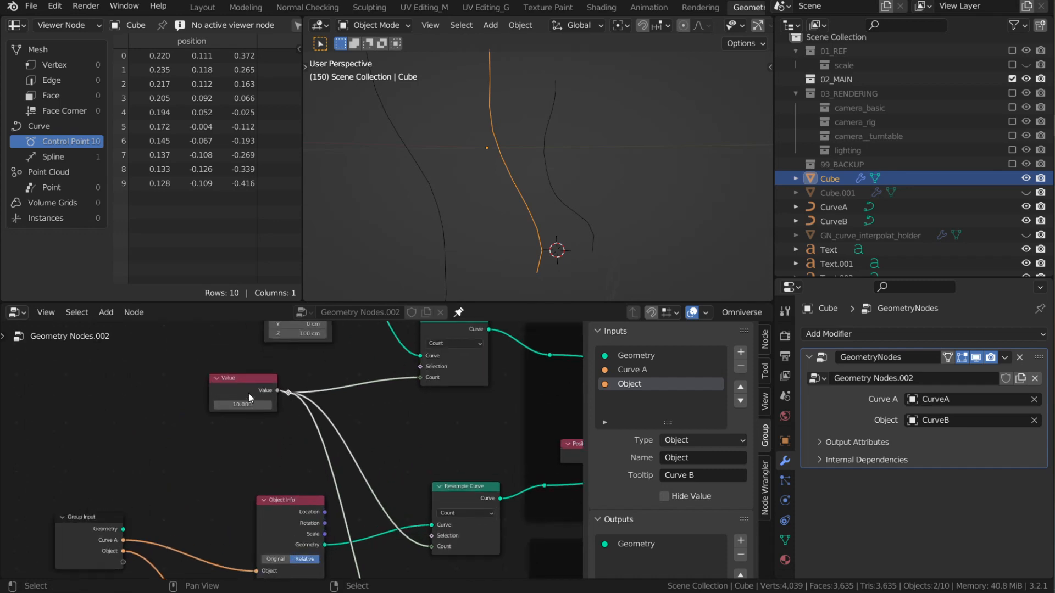
drag(249, 393, 197, 394)
Step: Try resample counts of 9, 5 and 16 in the Value node to test the child curve's resolution
click(193, 404)
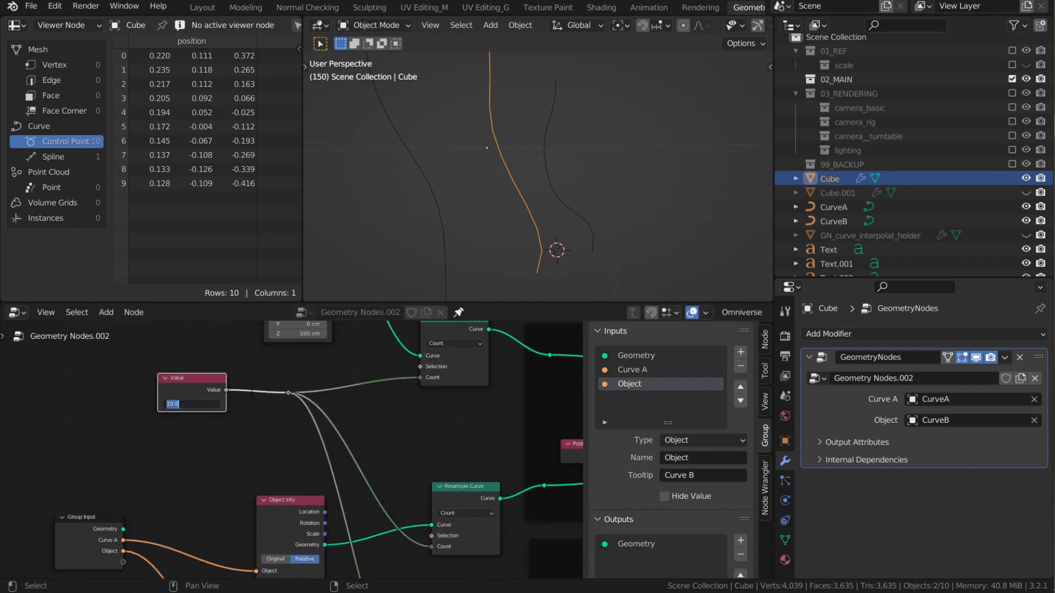
text(9)
key(Return)
right_click(192, 403)
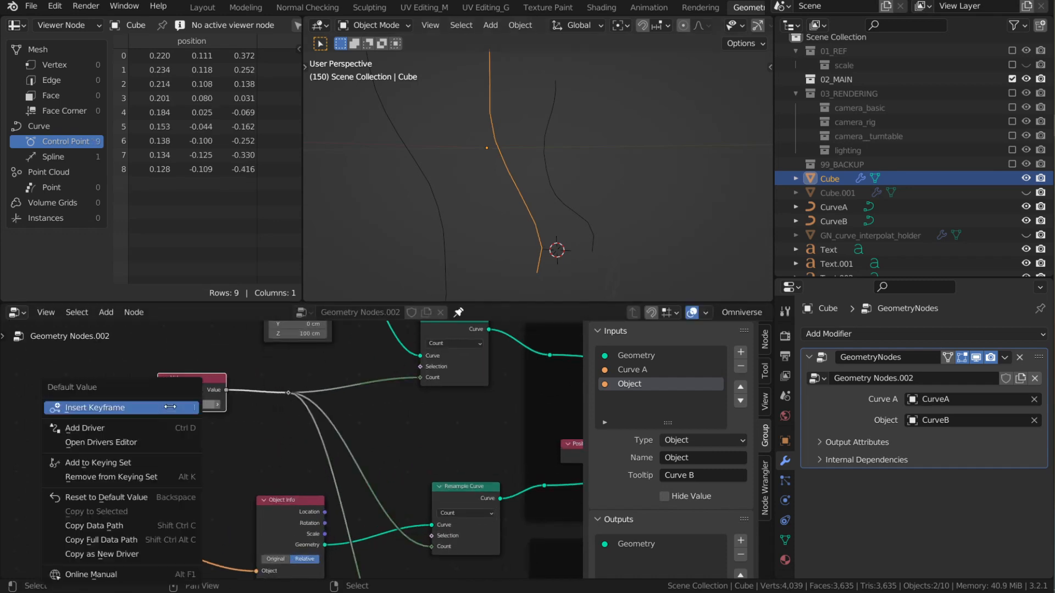
key(Escape)
click(204, 404)
text(5)
key(Return)
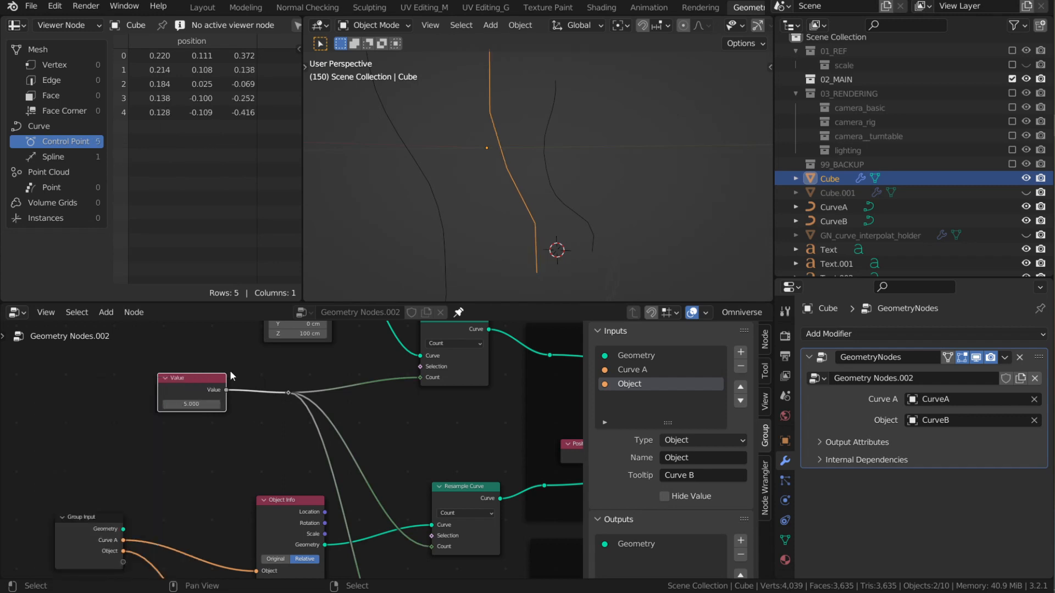
scroll(532, 144, down, 3)
click(188, 403)
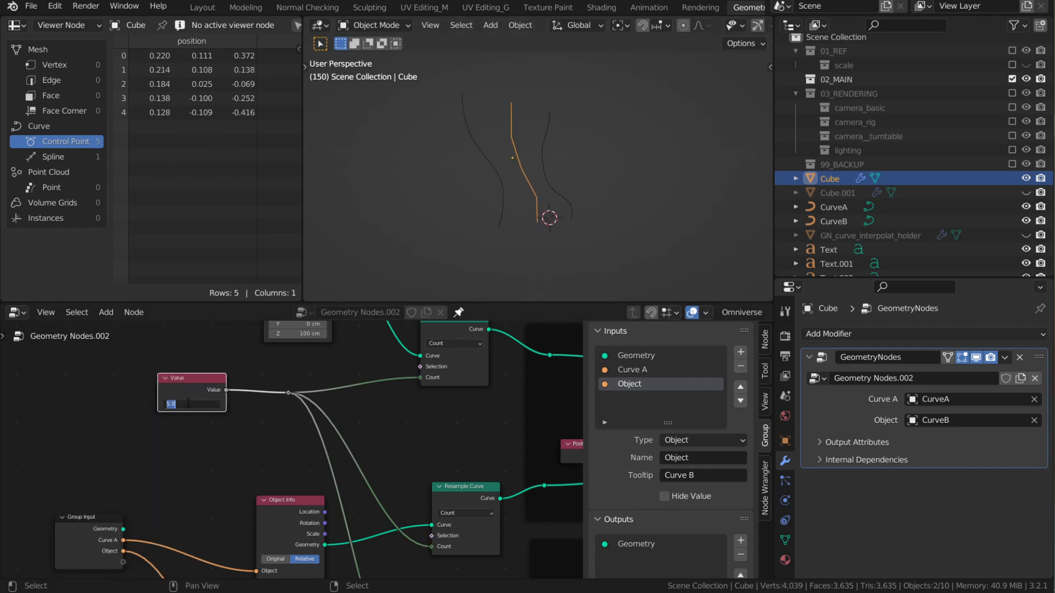
text(16)
key(Return)
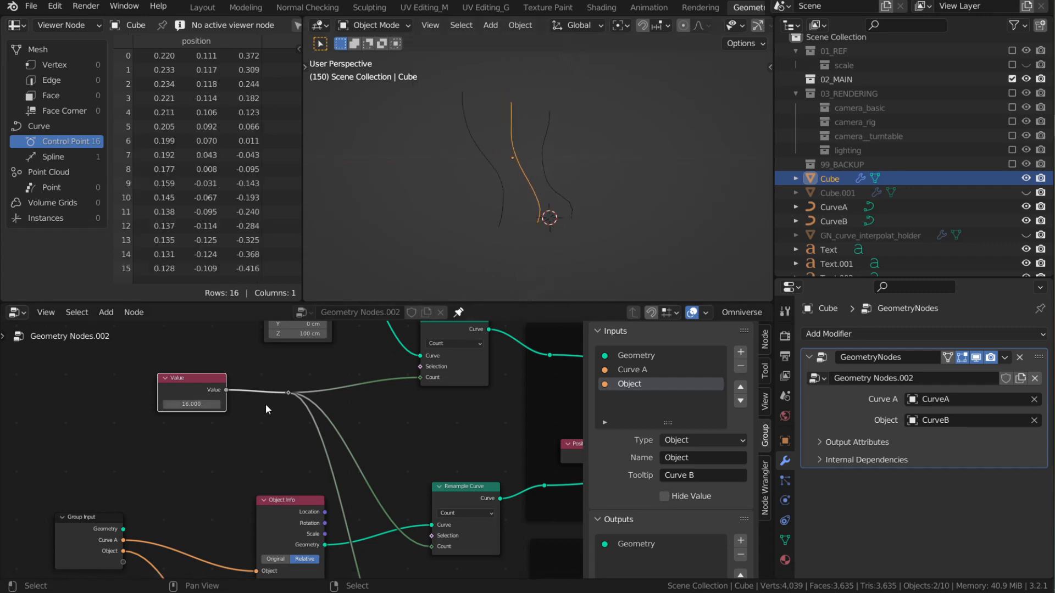
Step: Delete the Value node that feeds the reroute point
scroll(269, 405, down, 4)
middle_drag(269, 405, 350, 397)
scroll(296, 410, up, 7)
scroll(297, 440, down, 2)
drag(355, 349, 237, 449)
click(264, 348)
key(x)
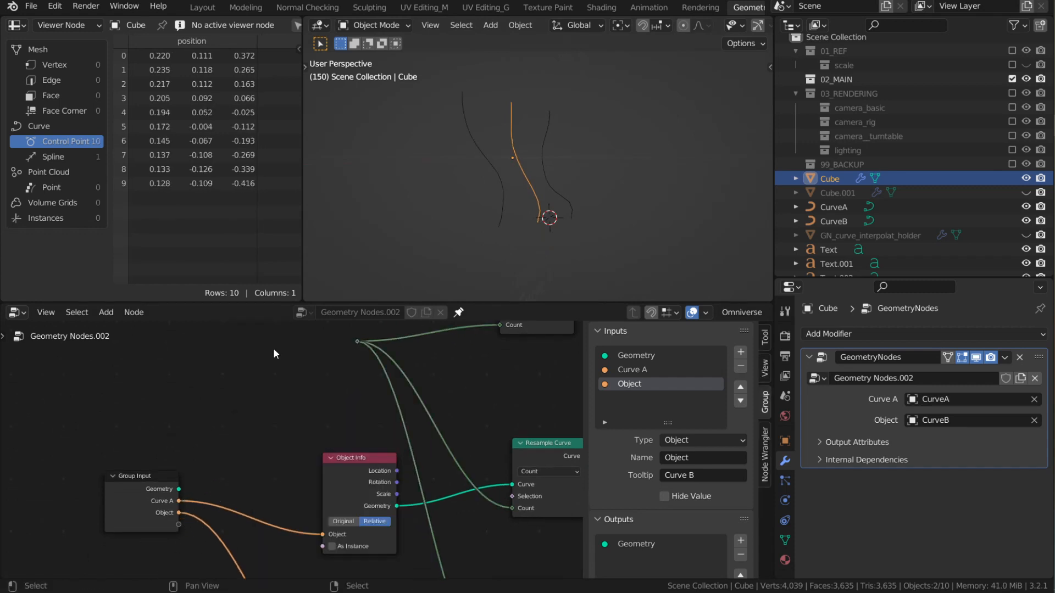
Step: Connect a new Group Input socket to the reroute point feeding the Count inputs and reposition the Group Input node
drag(181, 525, 194, 527)
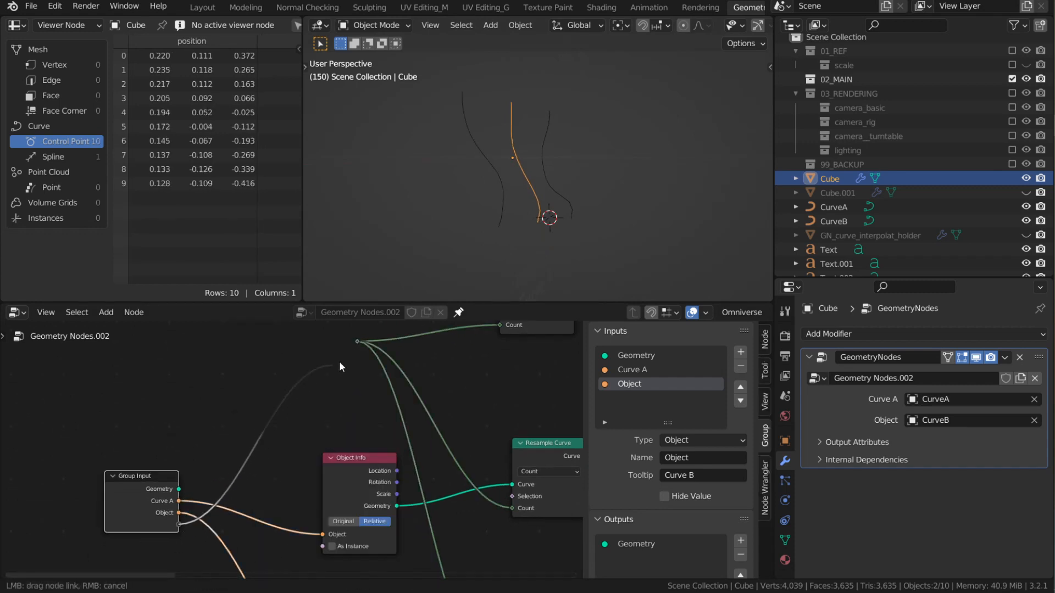
mouse_move(340, 362)
mouse_down()
mouse_move(363, 342)
mouse_move(215, 526)
mouse_move(176, 552)
mouse_move(359, 365)
mouse_up()
drag(153, 526, 121, 492)
middle_drag(172, 508, 183, 473)
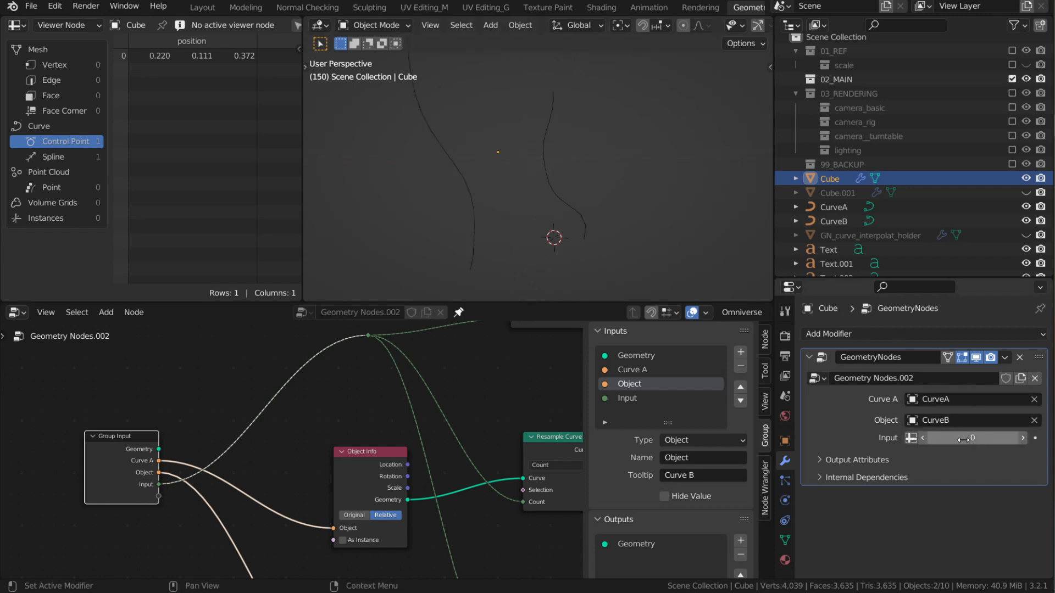
Step: Set the default of the new integer group input to 10
click(636, 400)
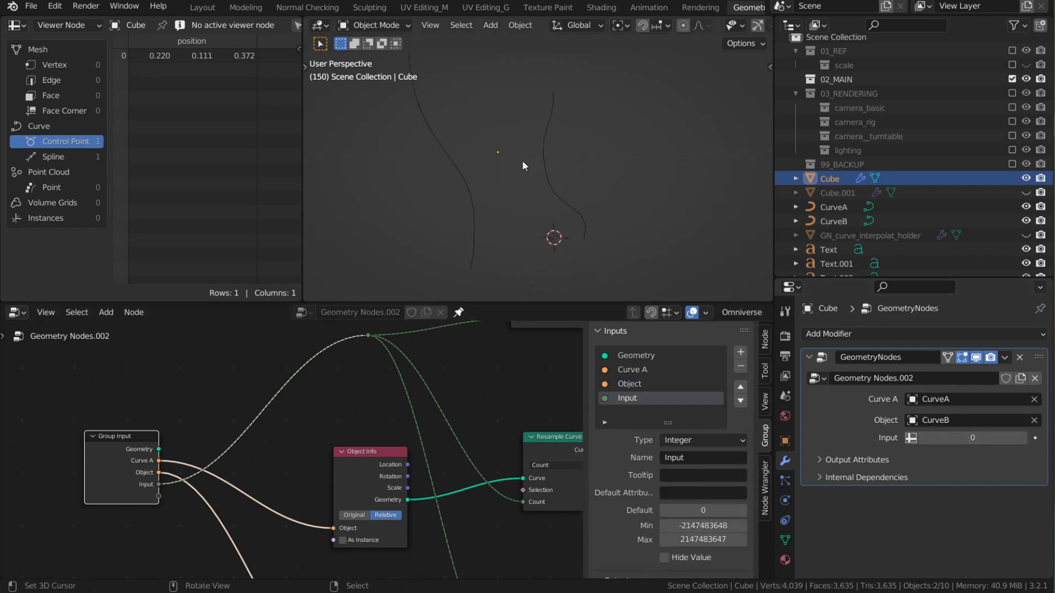
click(711, 510)
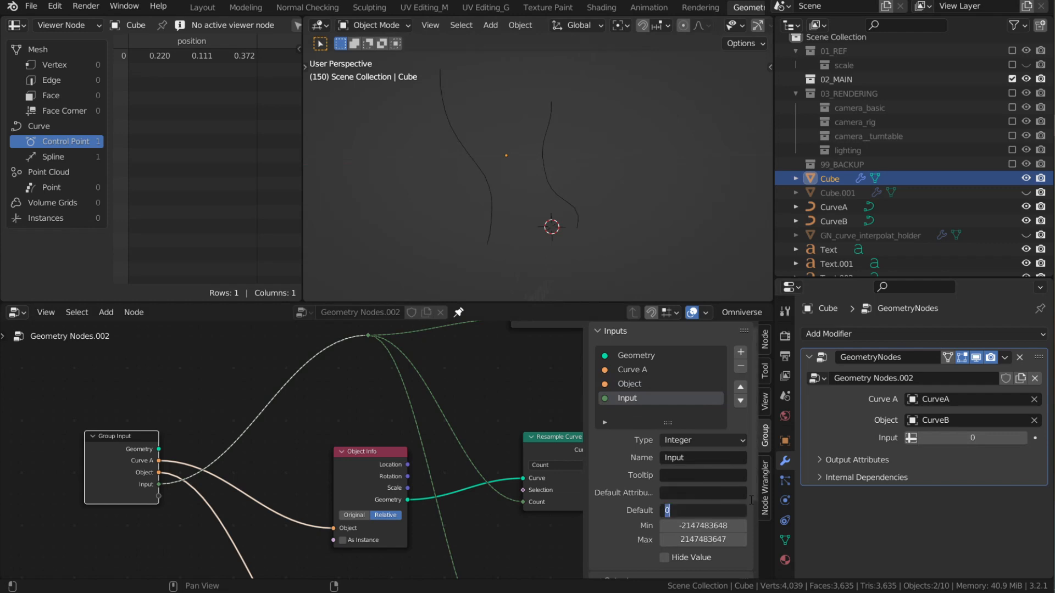
text(10)
key(Return)
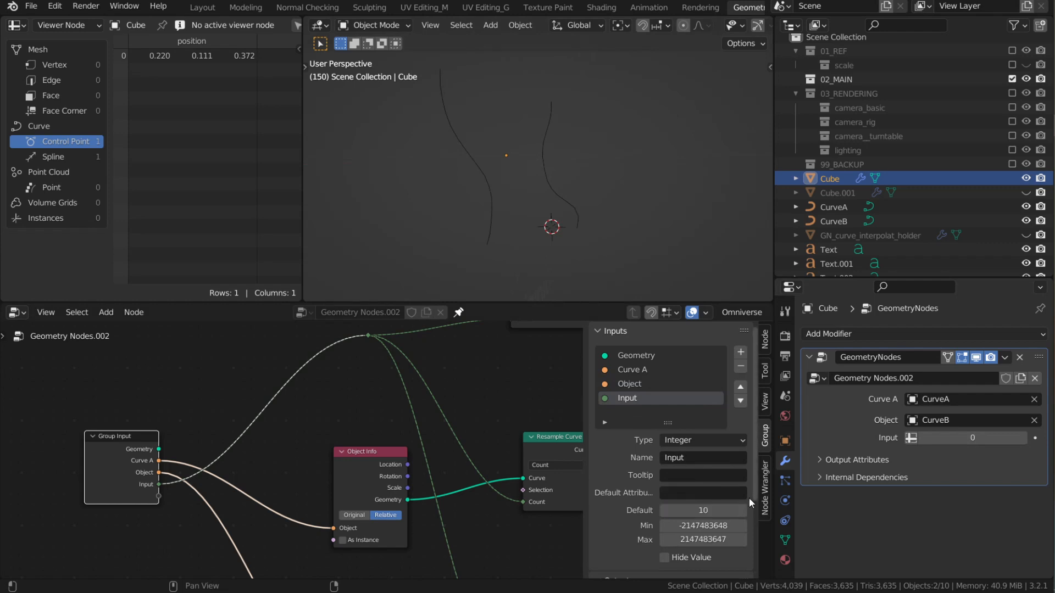
Step: Set the minimum of the new integer group input to 1
click(695, 525)
text(0)
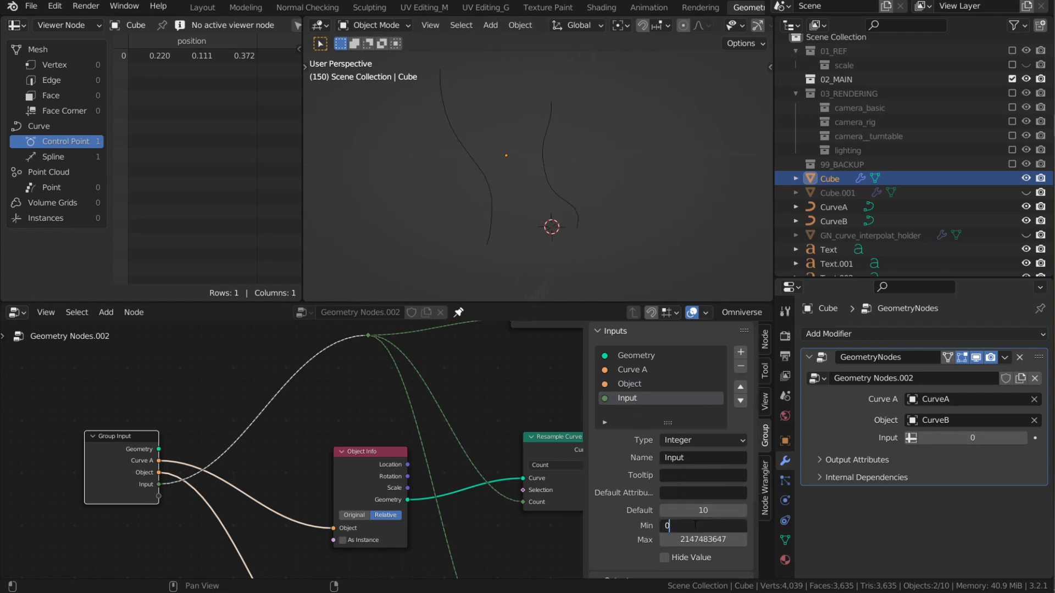
text(1)
key(Return)
click(695, 526)
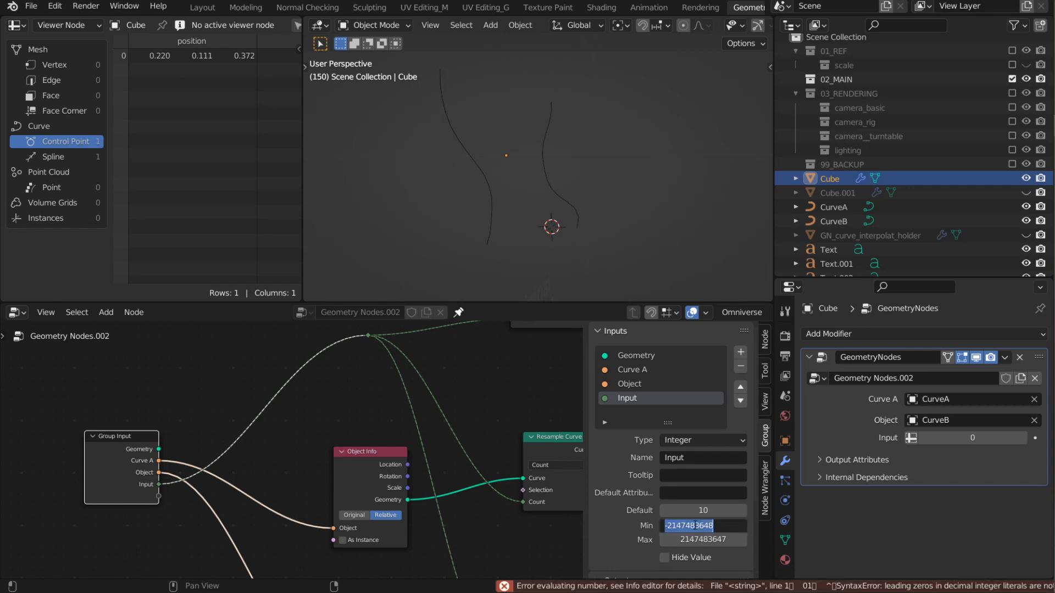
text(1)
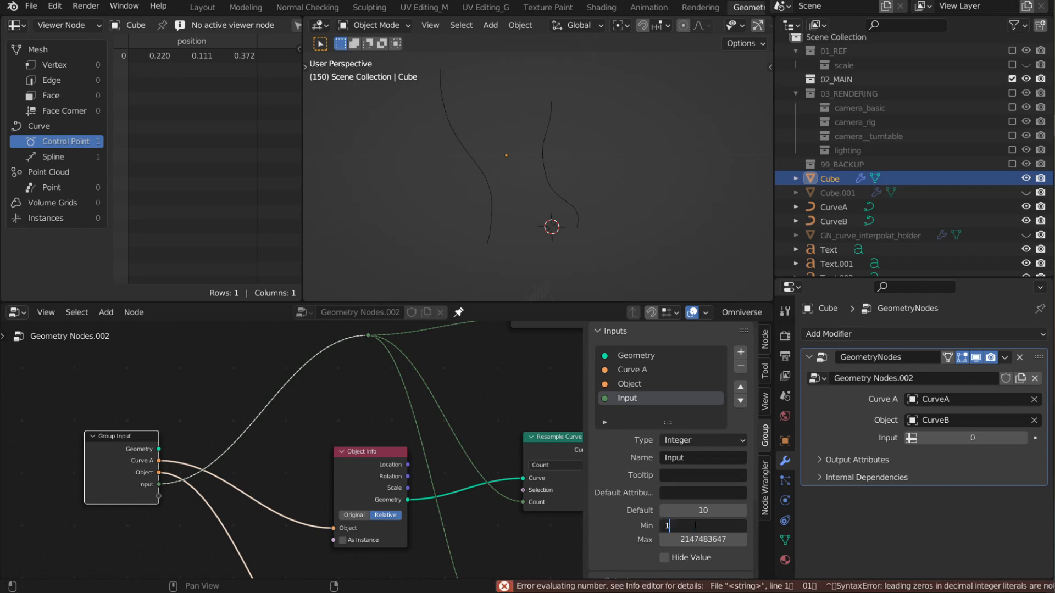
key(Return)
Step: Set the integer group input's maximum to 20 and its minimum to 3
click(694, 540)
text(20)
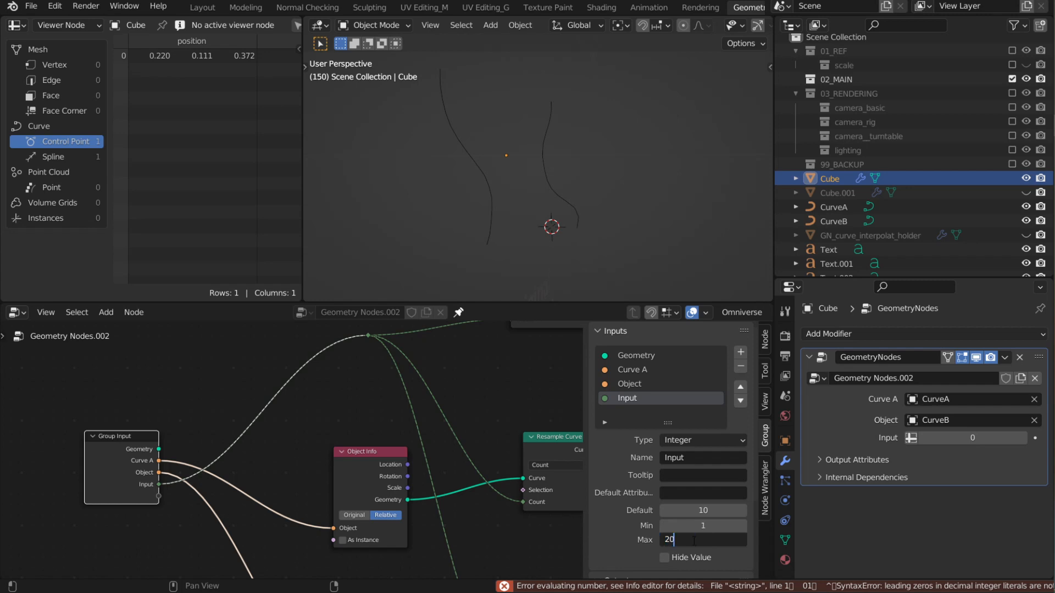
key(Return)
middle_drag(479, 425, 410, 480)
click(714, 528)
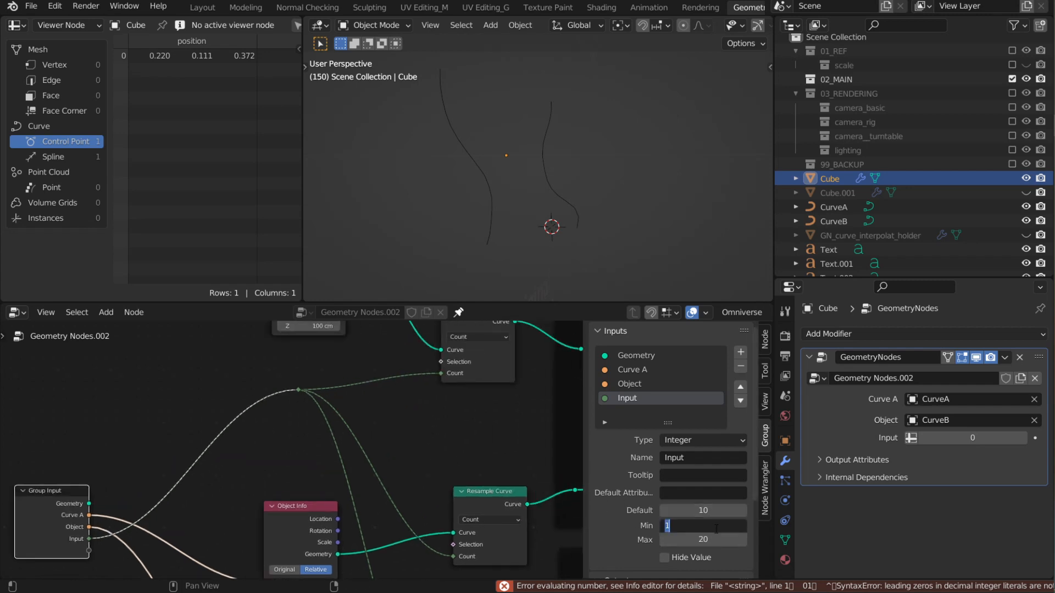
text(3)
key(Return)
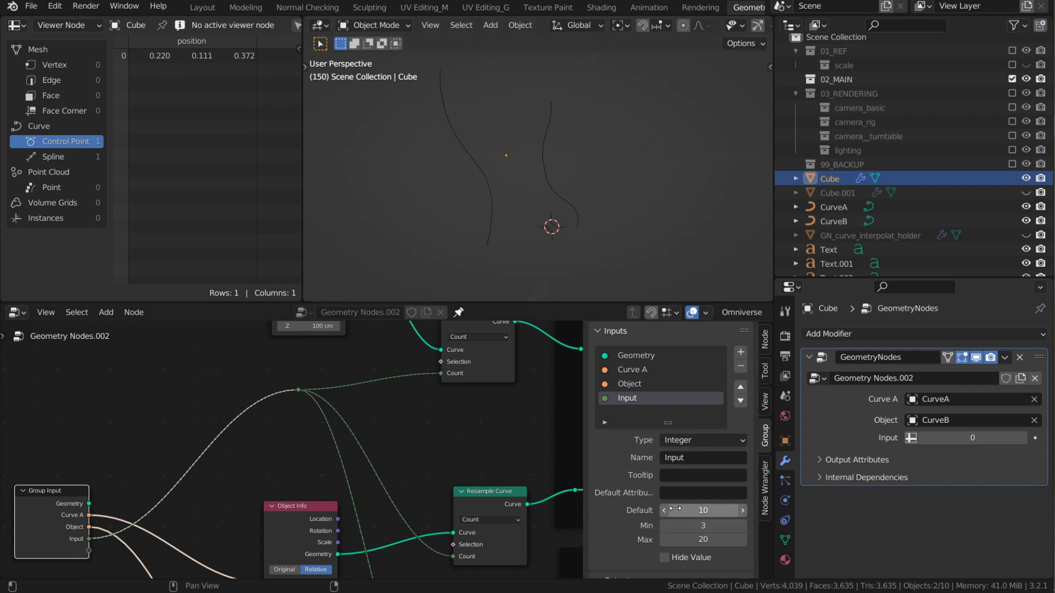
Step: Rename the integer group input as "Curve resolution"
click(689, 459)
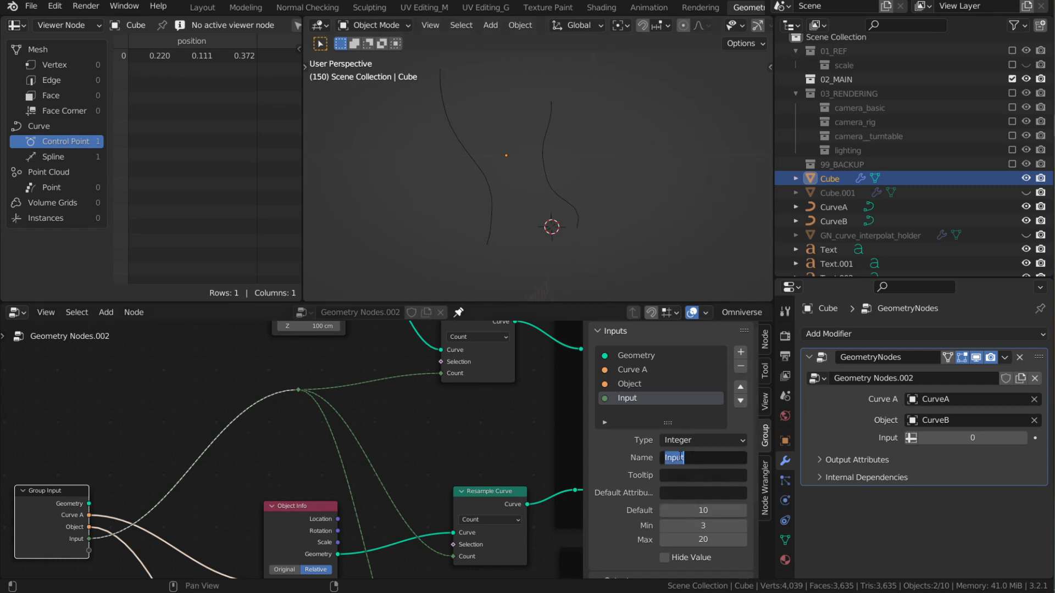
text(Curve resolution)
key(Return)
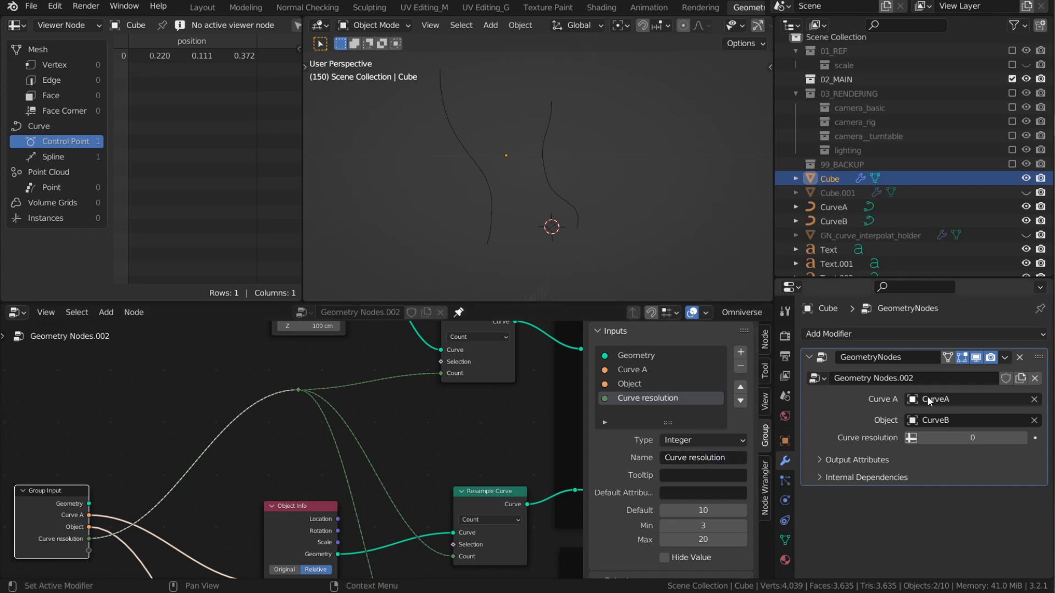
Step: Try a Curve resolution of 3 on the modifier and examine the child curve from several angles
click(940, 438)
text(3)
key(Return)
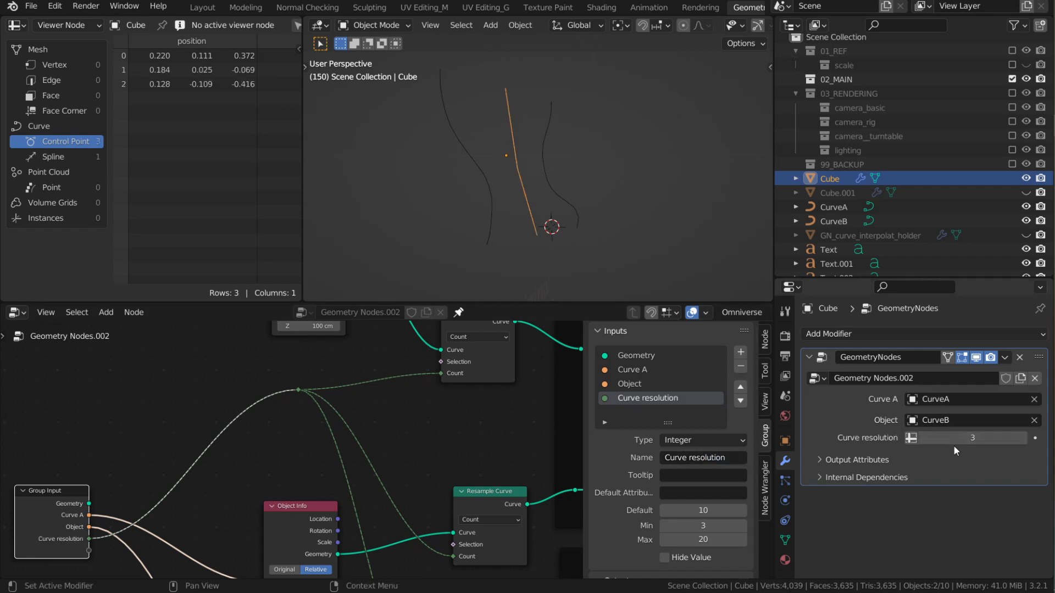
mouse_move(589, 200)
middle_down()
mouse_move(599, 209)
mouse_move(591, 198)
middle_up()
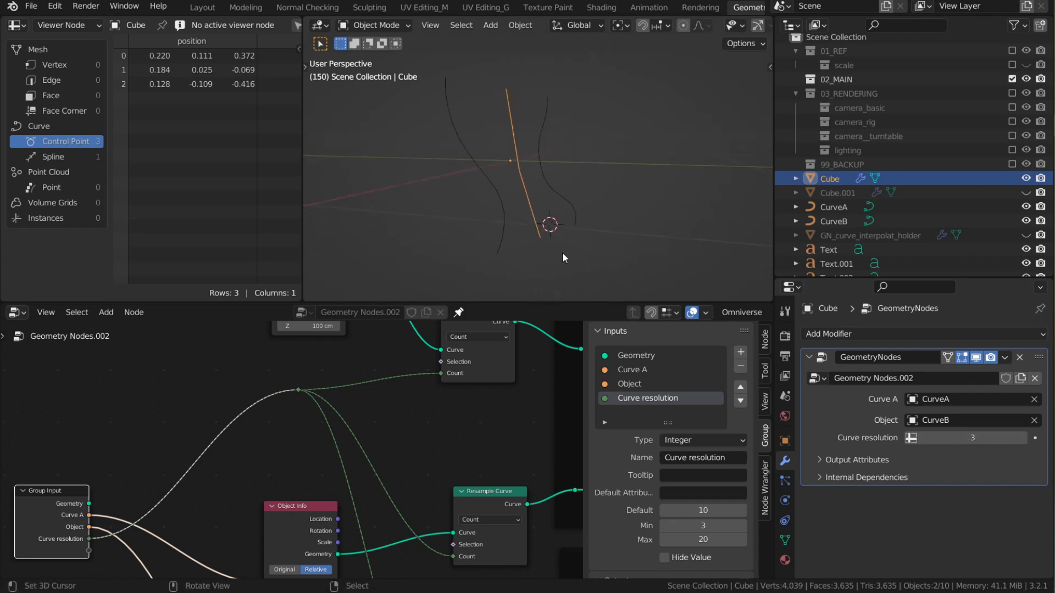
middle_drag(562, 252, 516, 98)
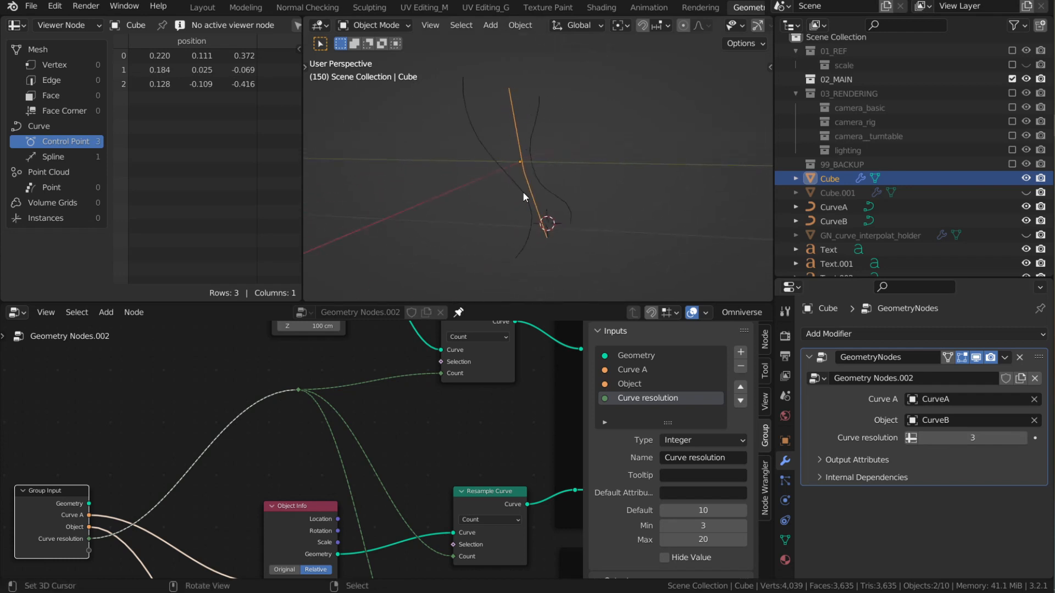
middle_drag(523, 192, 514, 182)
Step: Set the modifier's Curve resolution to 10
click(991, 438)
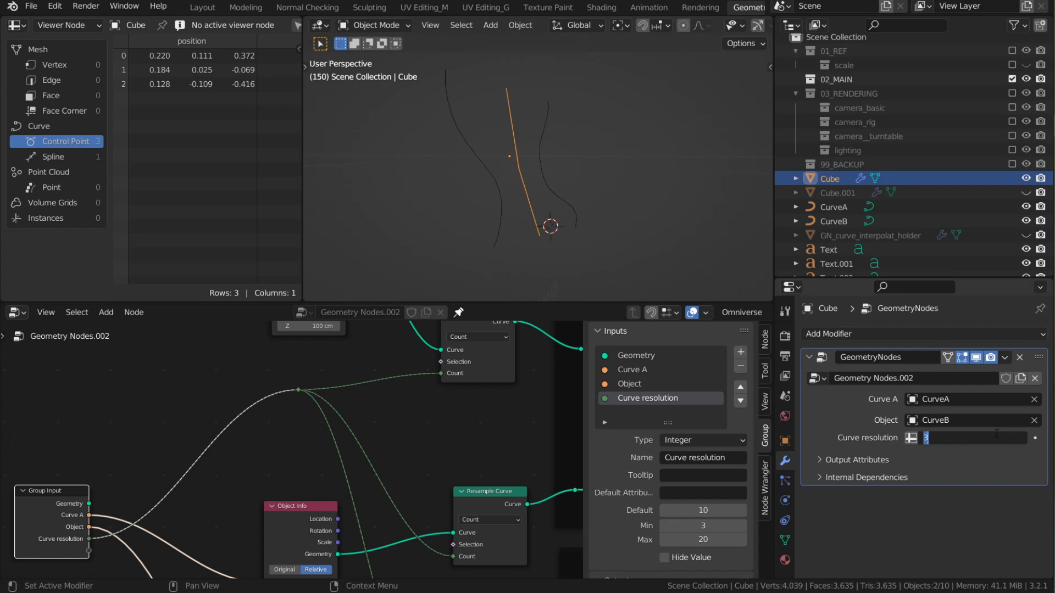
text(10)
key(Return)
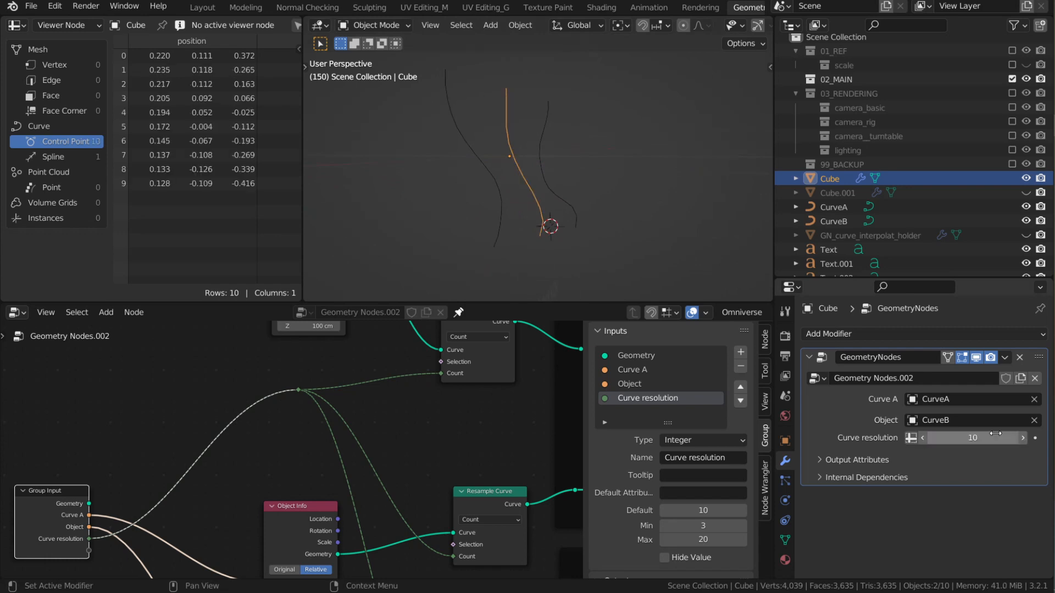
Step: Try higher Curve resolution values such as 13 and 14 on the modifier and return it to 10
click(1023, 438)
click(1023, 437)
click(1023, 438)
click(1023, 437)
click(926, 439)
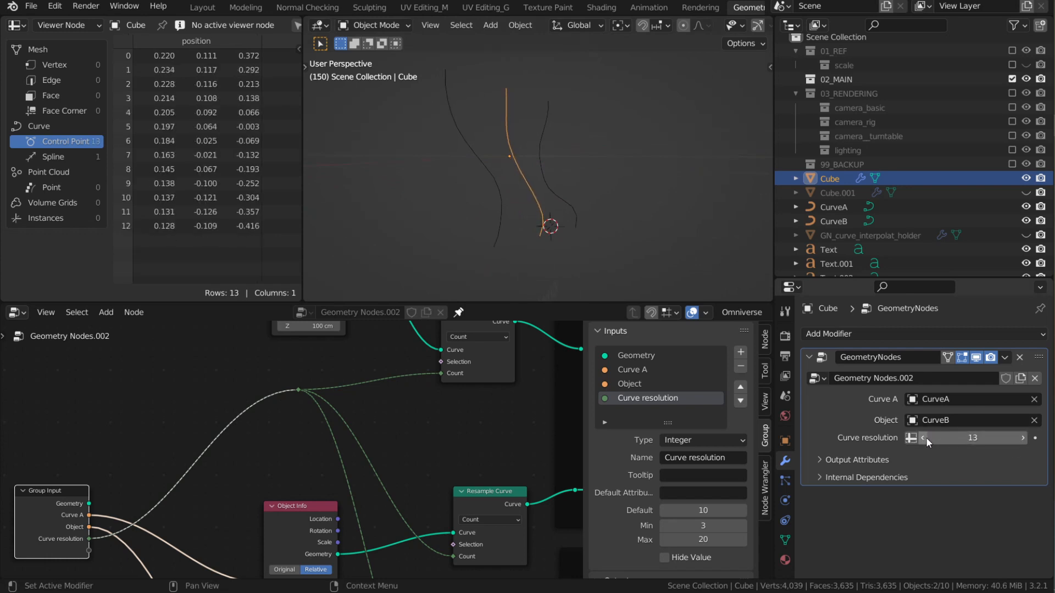
click(926, 437)
click(1023, 438)
click(1023, 439)
click(1023, 438)
click(1023, 438)
click(925, 436)
click(925, 436)
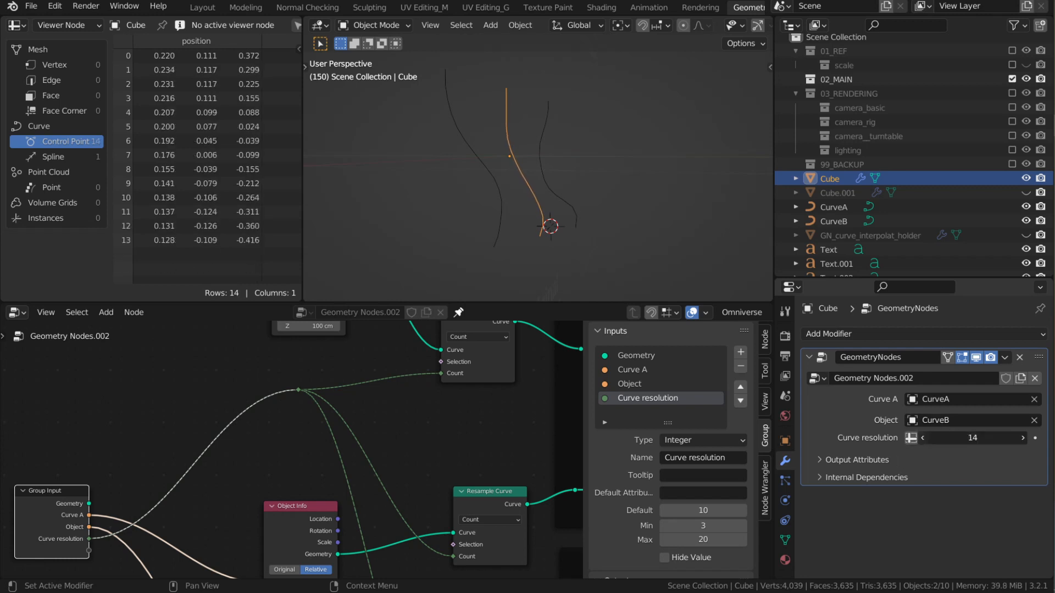
click(924, 438)
click(924, 438)
click(925, 438)
click(924, 438)
Step: Lower the modifier's Curve resolution to 9 to test the setup and restore it to 10
middle_drag(693, 294, 546, 159)
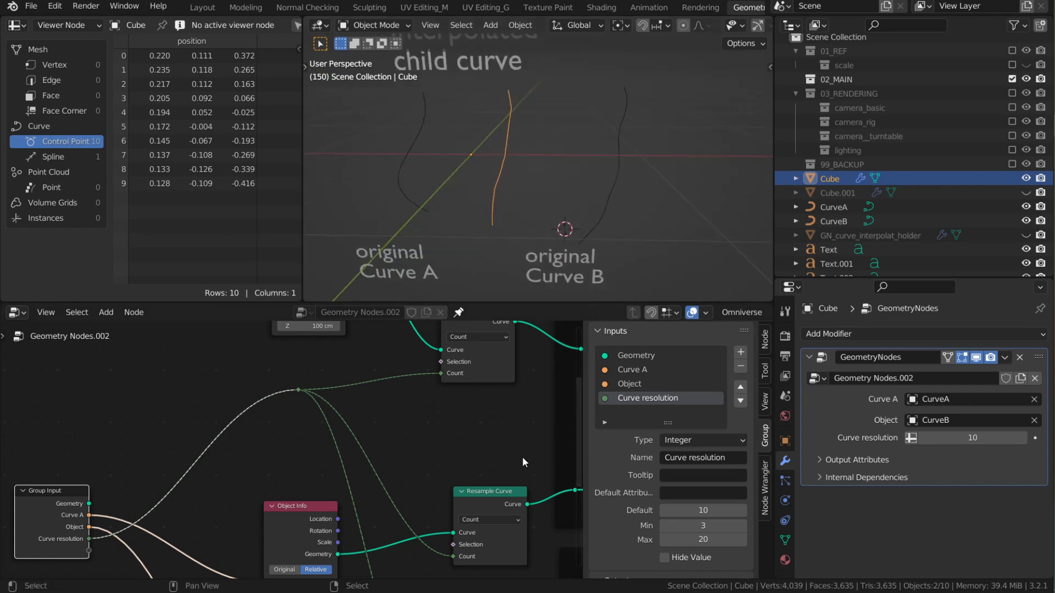
scroll(322, 438, down, 12)
middle_drag(352, 472, 237, 485)
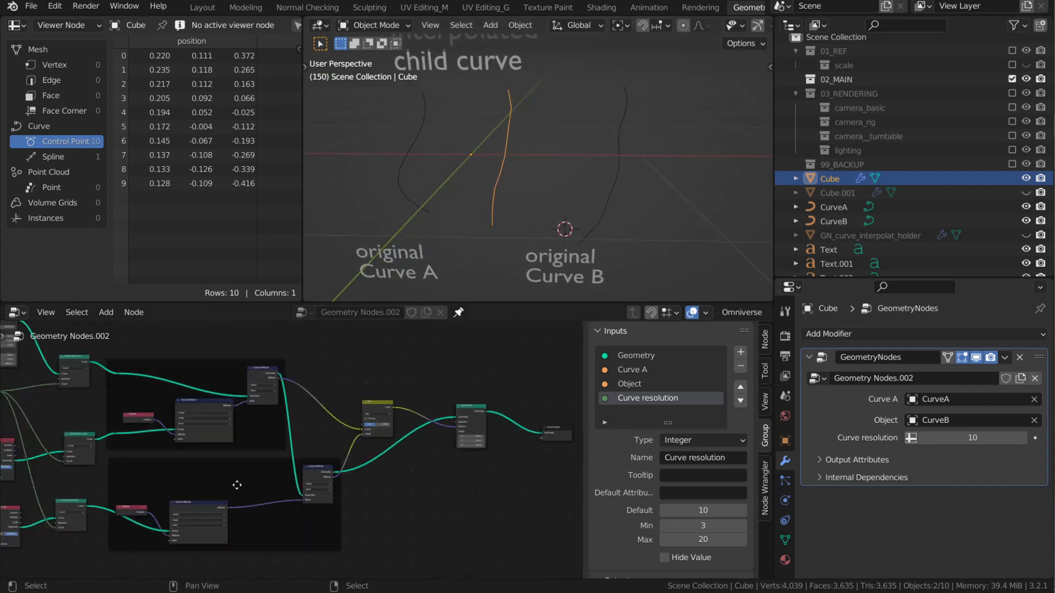
scroll(426, 462, up, 2)
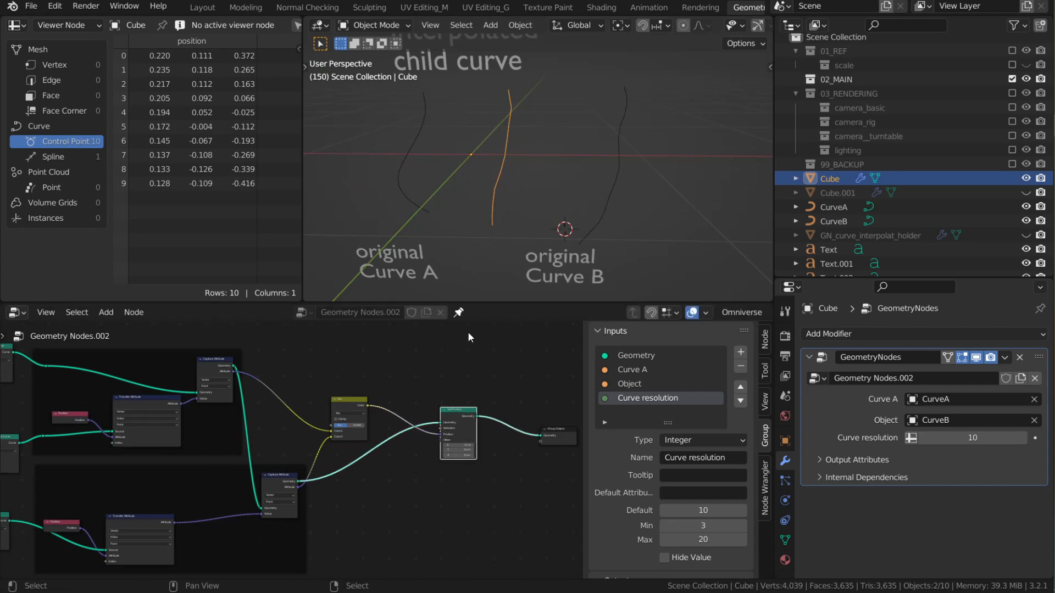
scroll(536, 216, down, 2)
middle_drag(536, 215, 517, 215)
drag(979, 438, 962, 438)
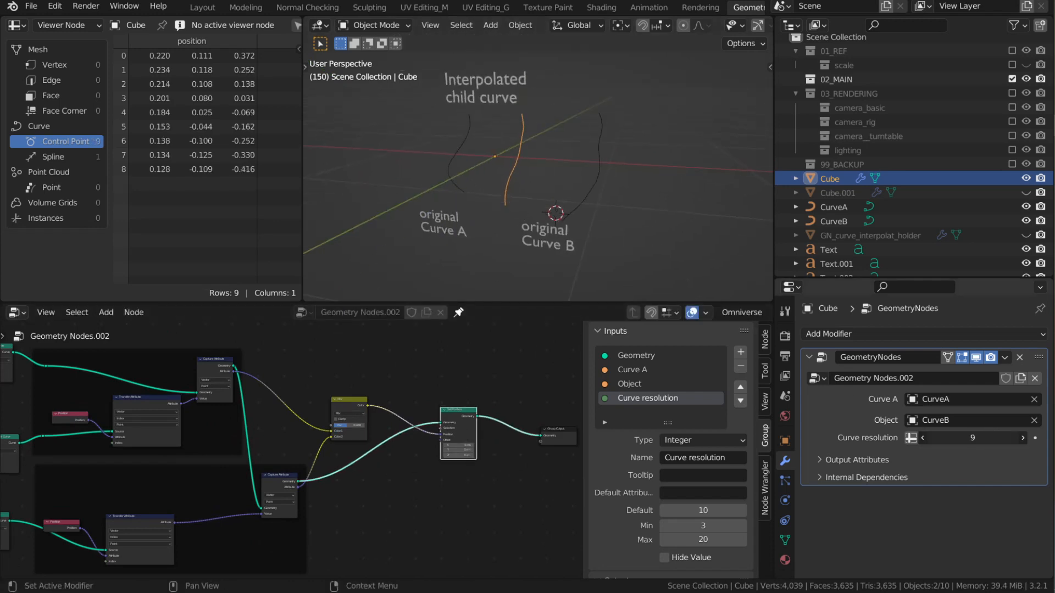
click(1019, 438)
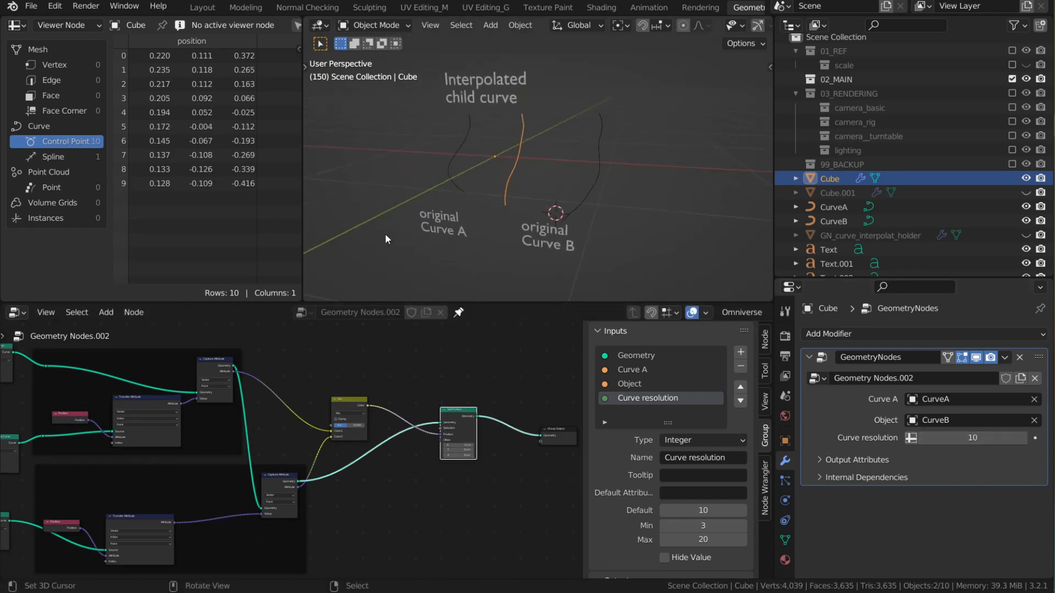
Step: Examine the Mix node between the Capture Attribute and Set Position nodes, along with the node chain feeding it
middle_drag(385, 234, 532, 246)
scroll(443, 455, up, 4)
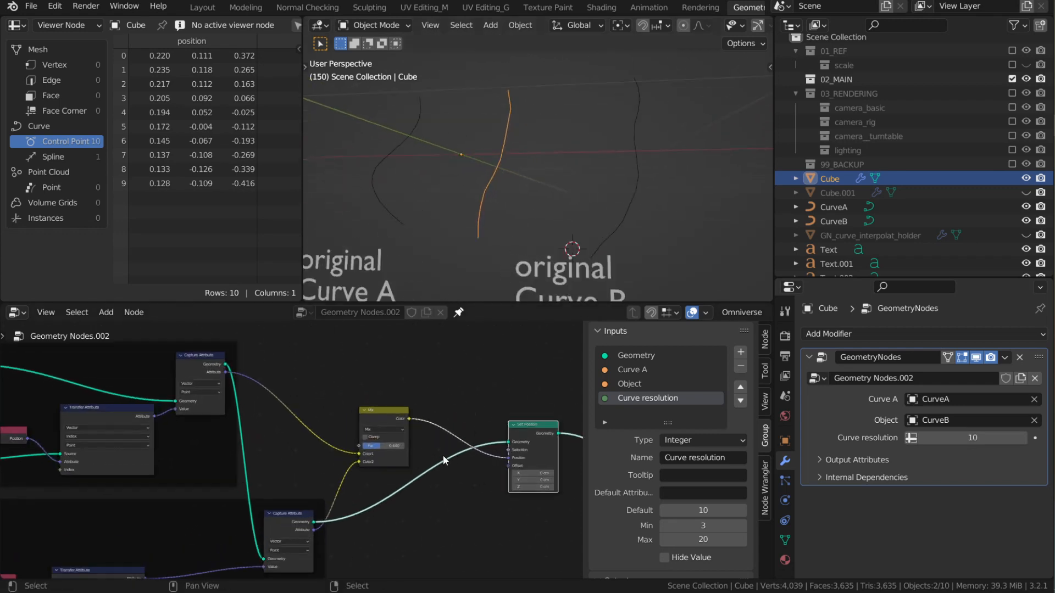
scroll(496, 440, down, 2)
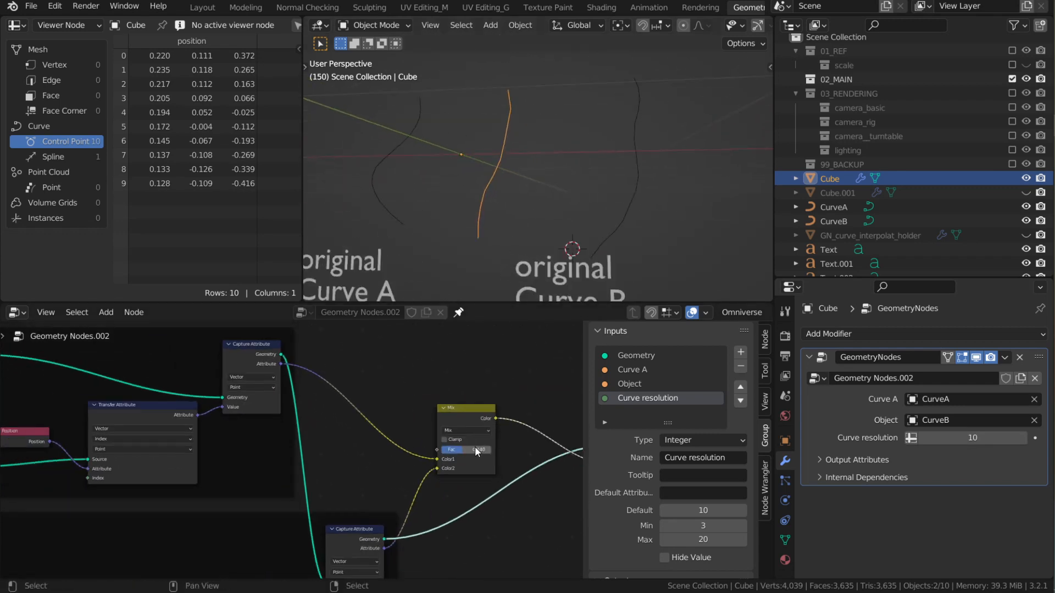
scroll(449, 444, down, 3)
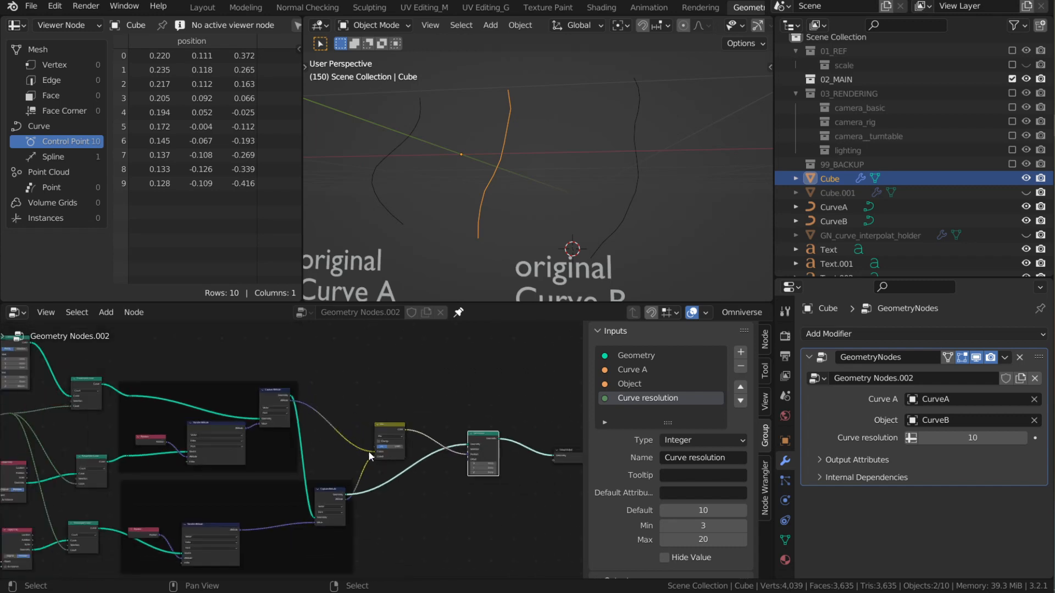
middle_drag(368, 450, 485, 426)
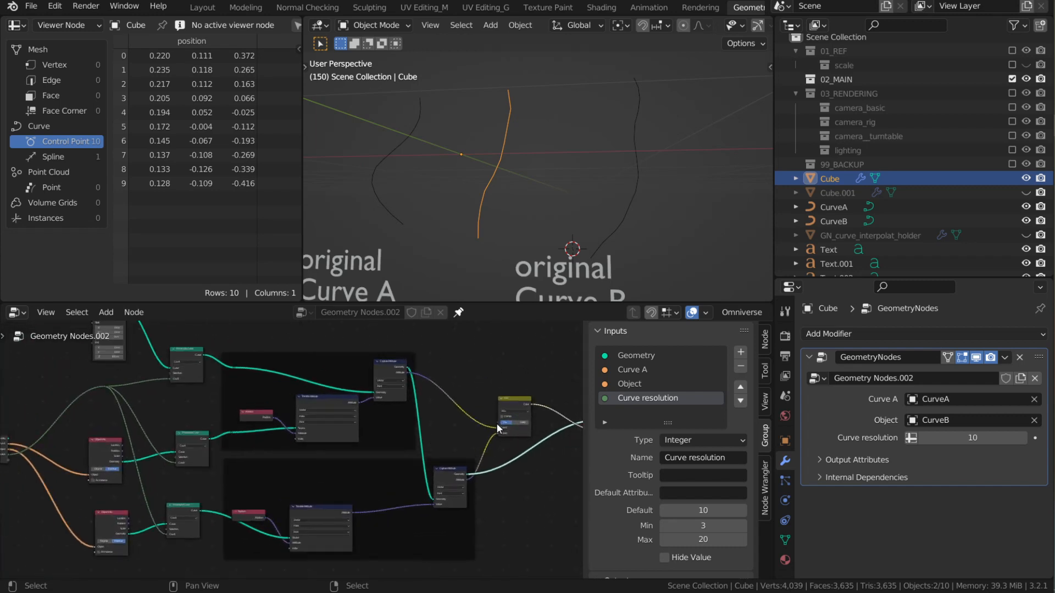
Step: Expose the Mix node's Fac as a group input and rename that input AB blending
drag(497, 423, 93, 460)
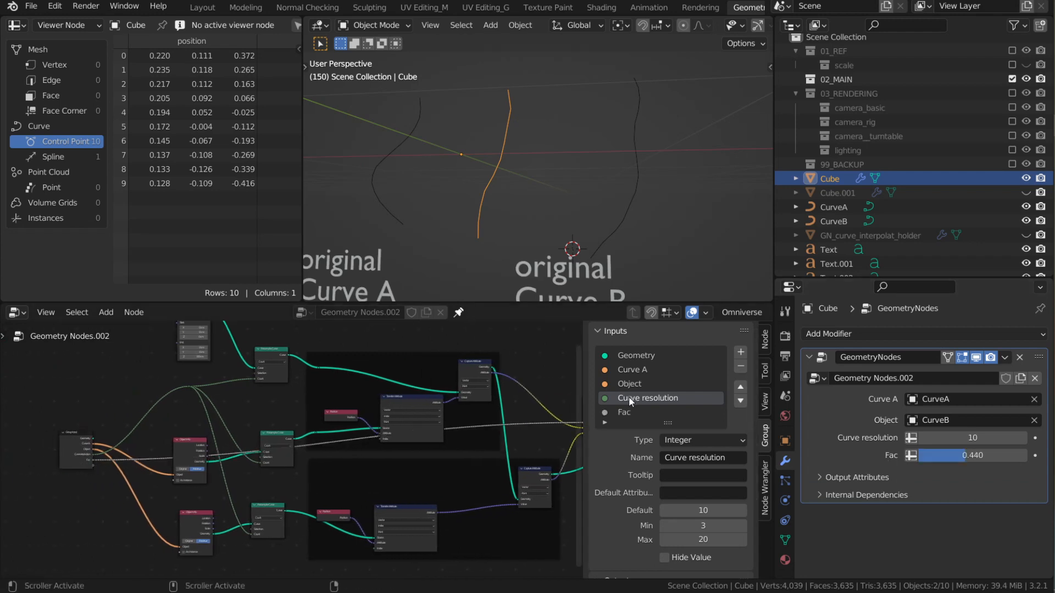
click(624, 413)
click(683, 456)
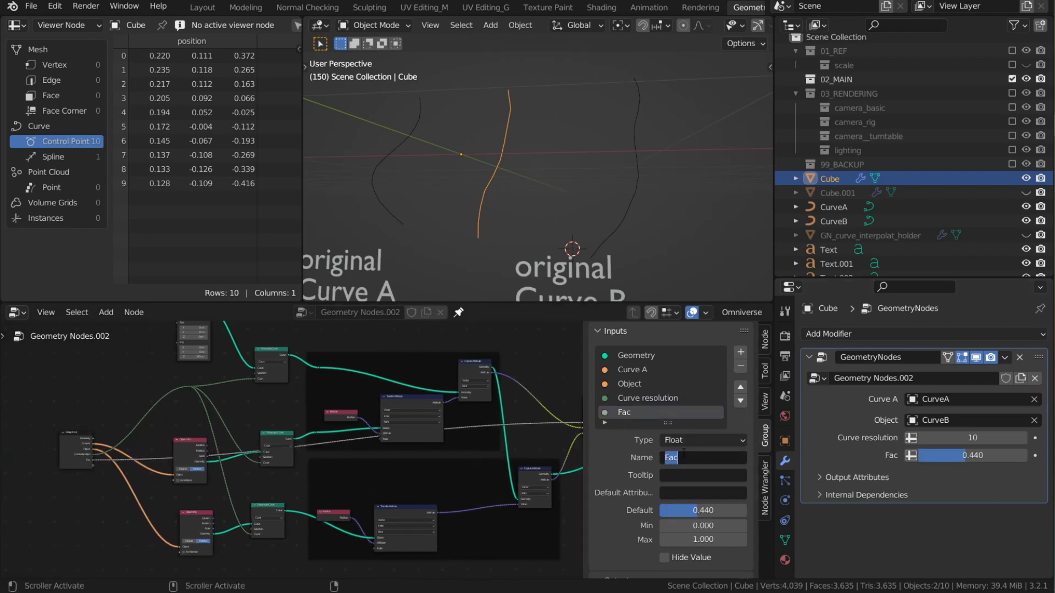
text(AB blending)
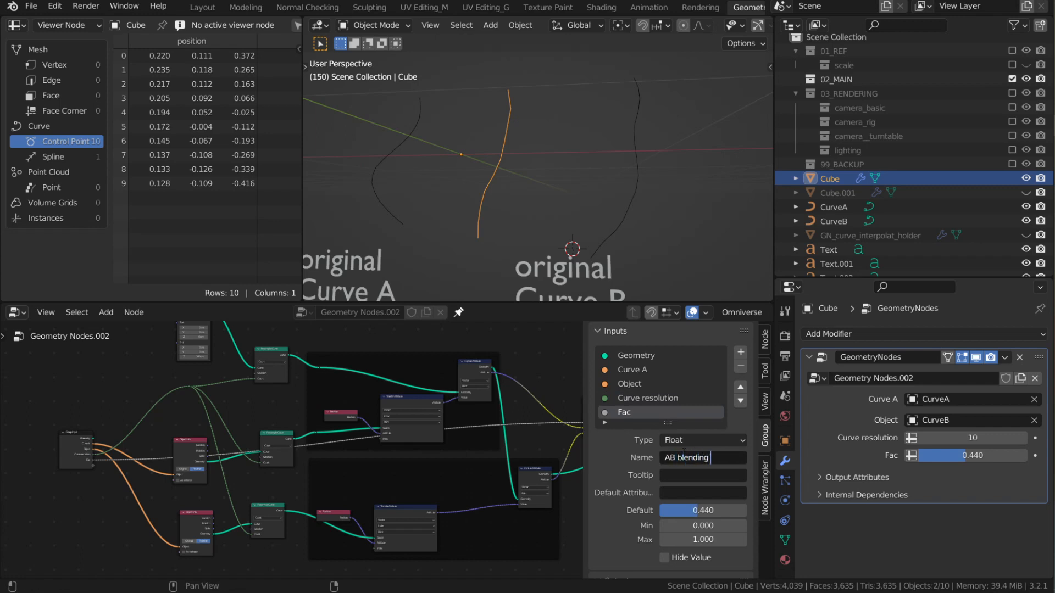
key(Return)
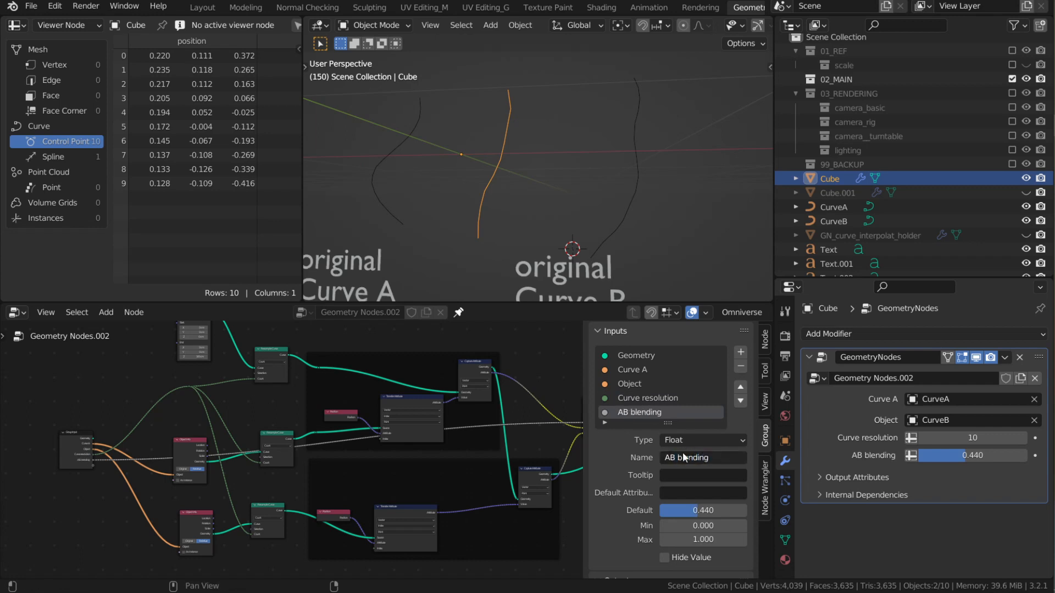
Step: Test the modifier's AB blending at 0.000 and set it to 0.411
scroll(576, 190, up, 2)
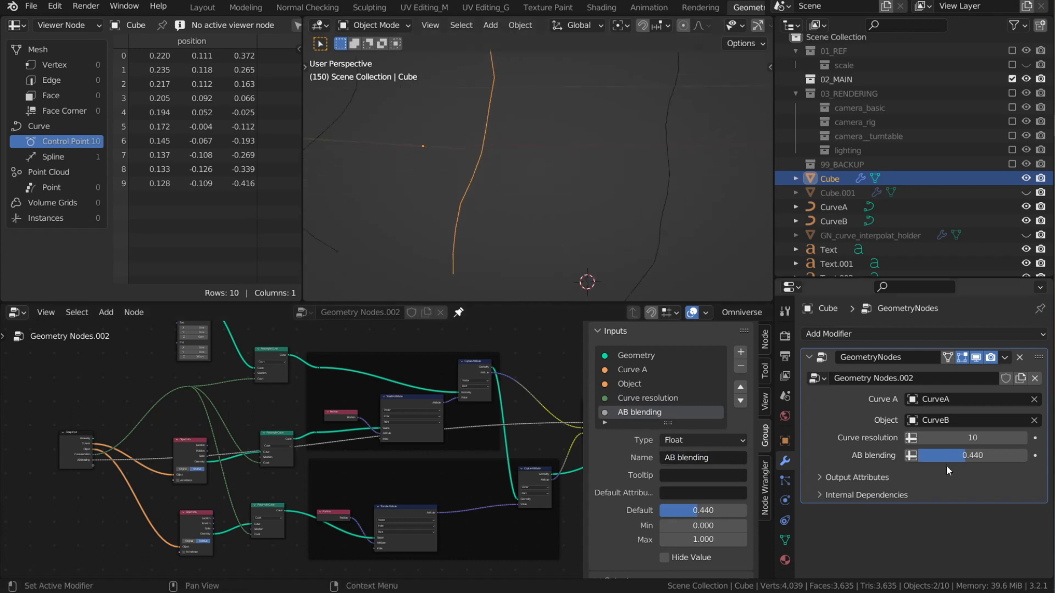
drag(962, 449, 915, 451)
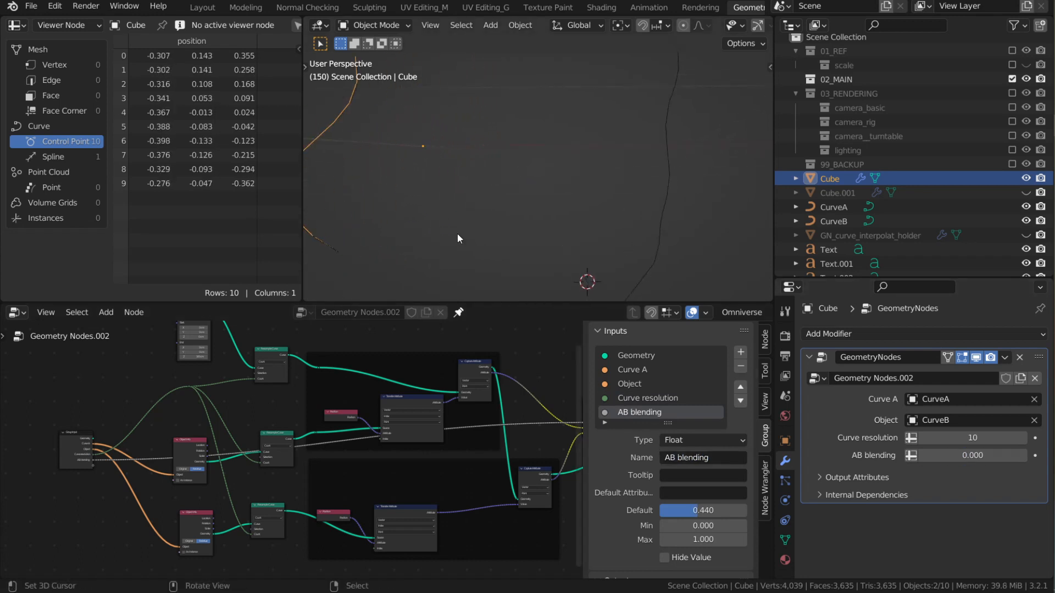
middle_drag(457, 233, 427, 223)
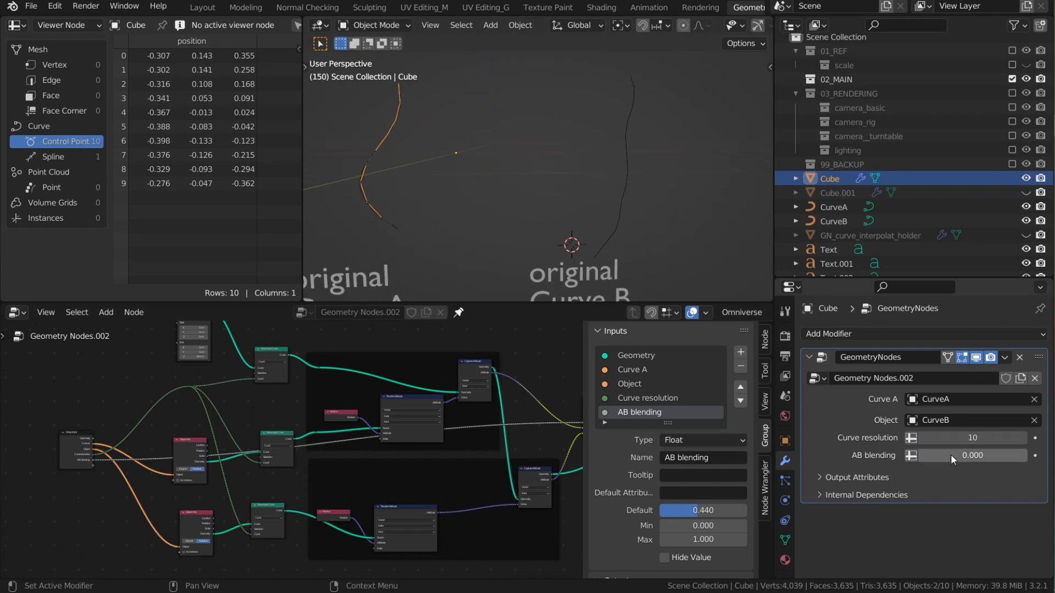
mouse_move(954, 458)
mouse_down()
mouse_move(1044, 459)
mouse_move(948, 455)
mouse_move(984, 455)
mouse_move(948, 455)
mouse_move(962, 456)
mouse_up()
scroll(653, 225, down, 3)
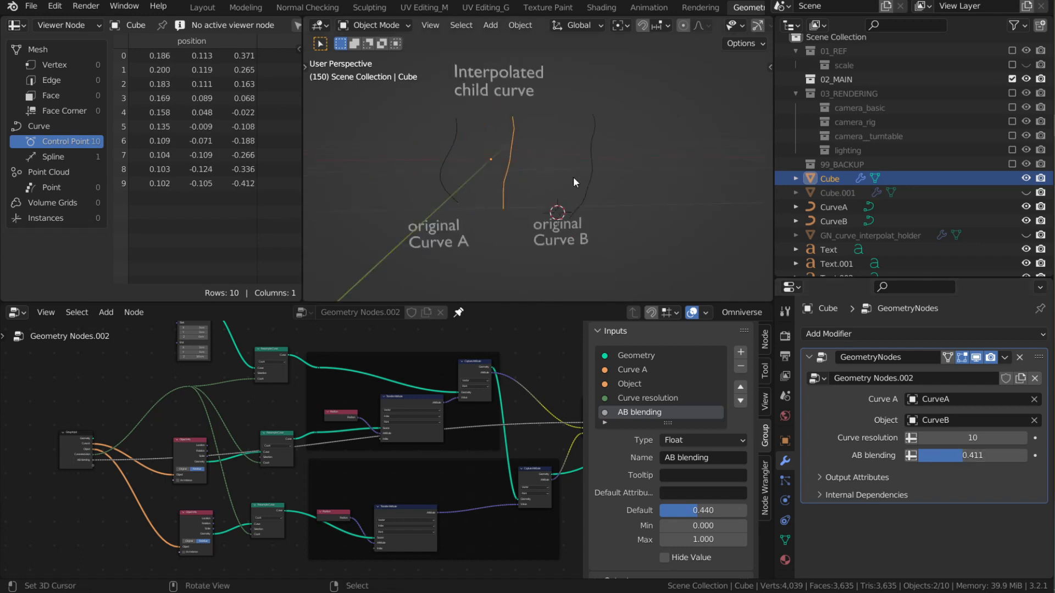
Step: Save the blend file with the finished single-child node setup
scroll(448, 362, down, 5)
middle_drag(445, 380, 412, 382)
scroll(413, 380, up, 3)
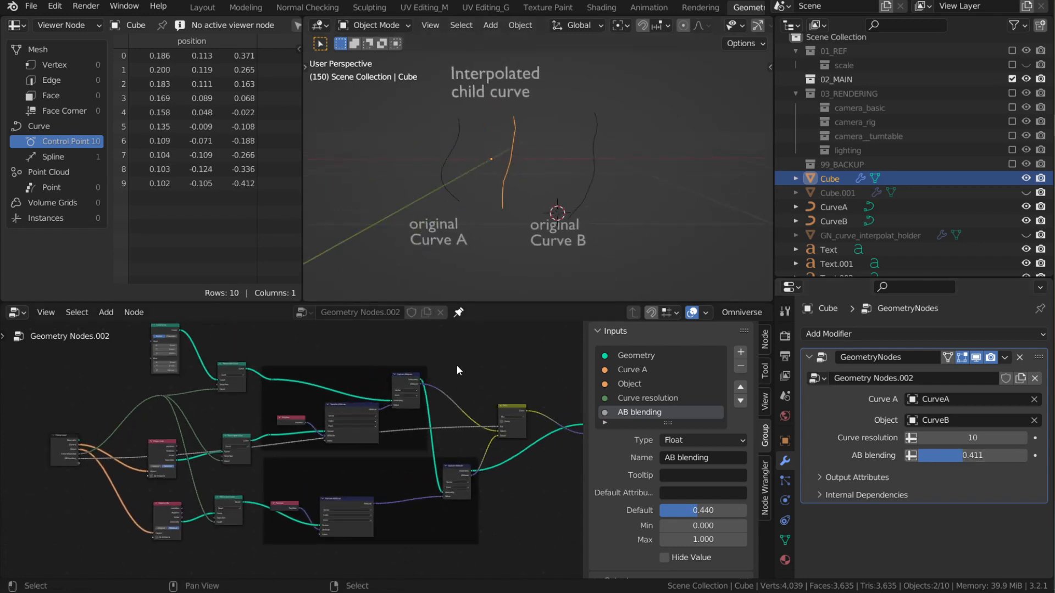
key(ctrl+s)
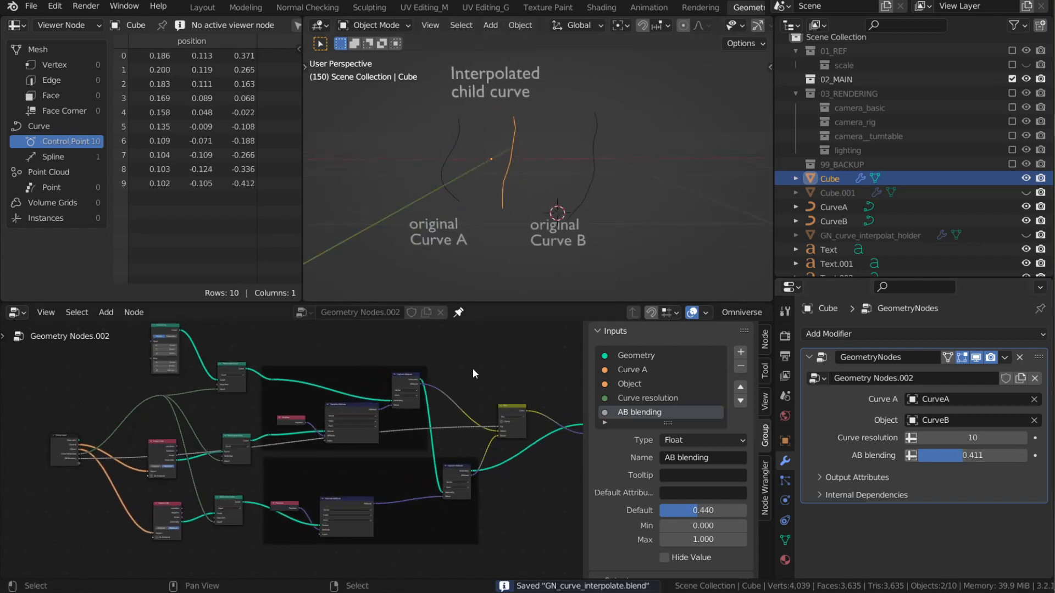
Step: Hide Cube, show and select Cube.001, and set its A B weight blend to 0.429
click(1025, 180)
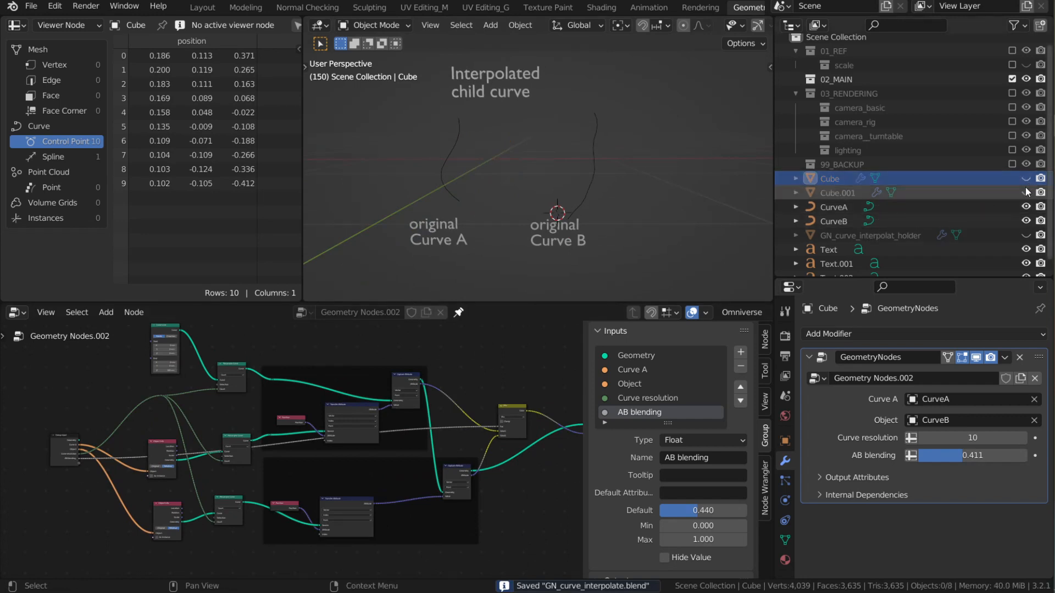
click(1025, 192)
click(849, 193)
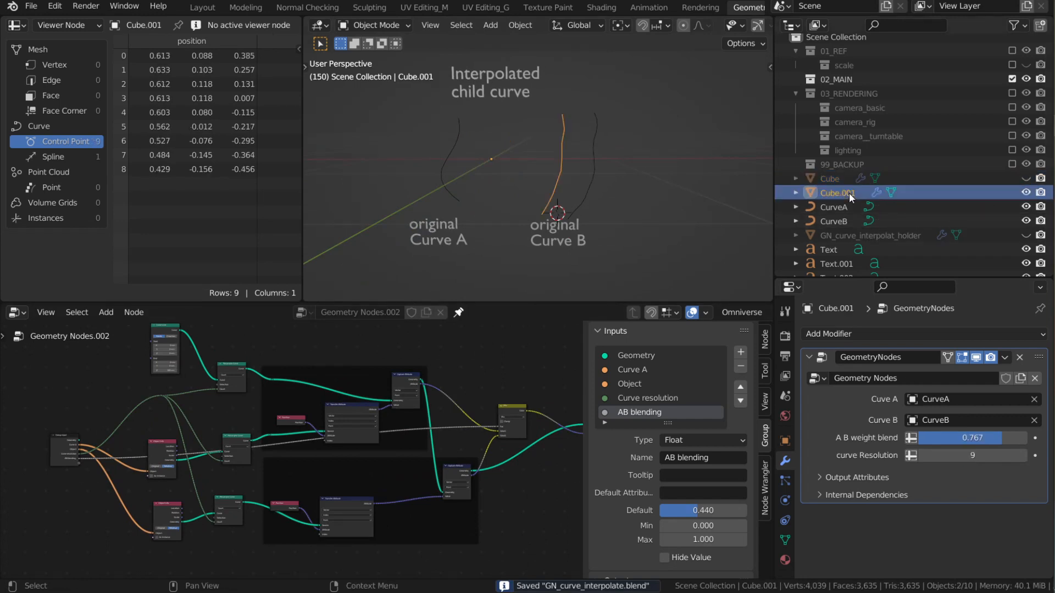
middle_drag(671, 205, 657, 227)
drag(1001, 438, 960, 438)
Step: Hide Cube.001, show and select GN_curve_interpolat_holder, and set its Blend weight (A->B) to 0.280
click(1025, 193)
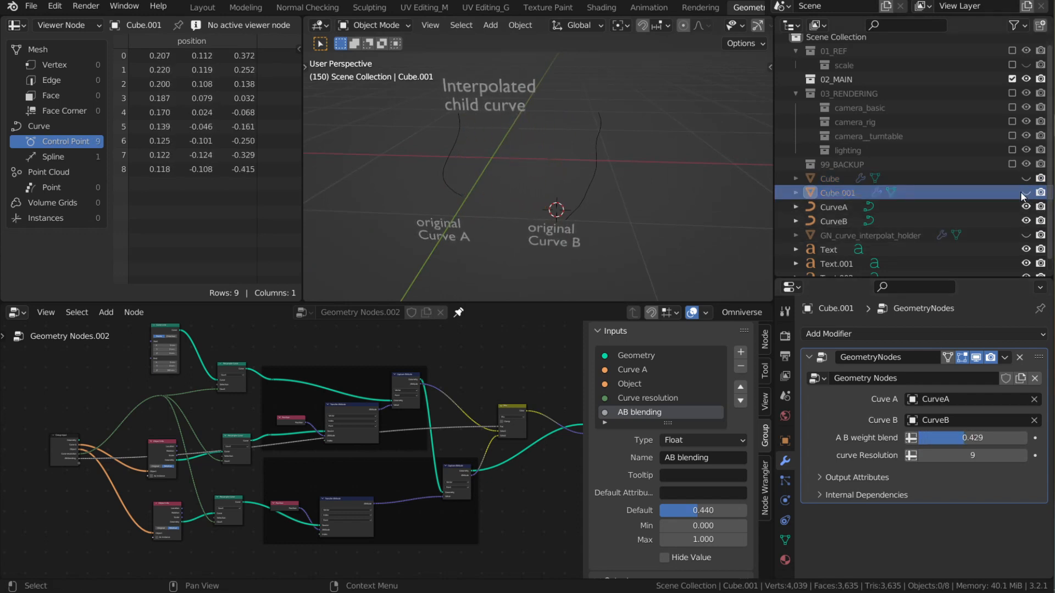
click(1025, 236)
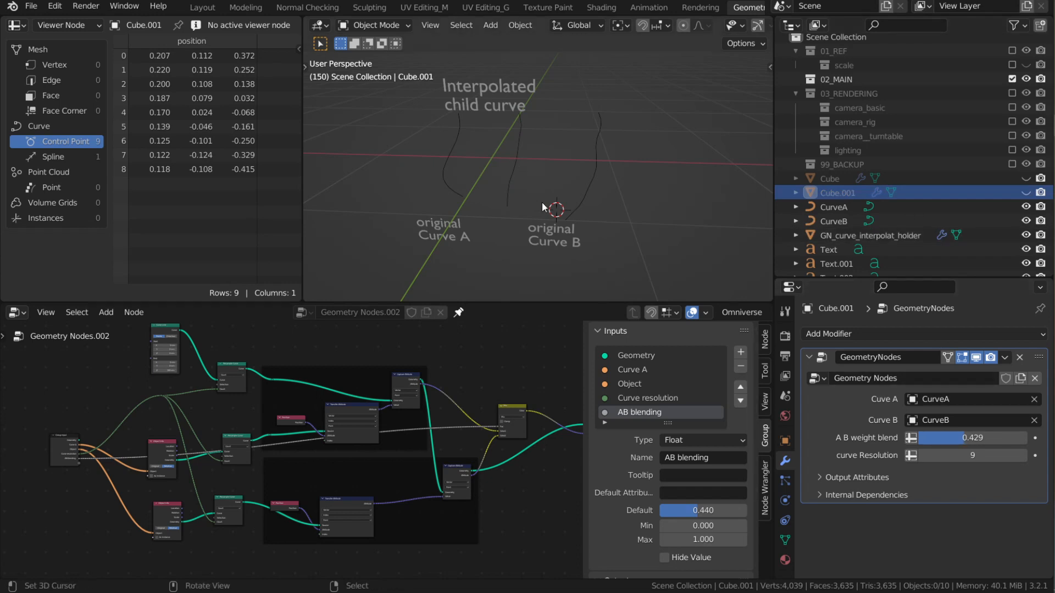
click(842, 236)
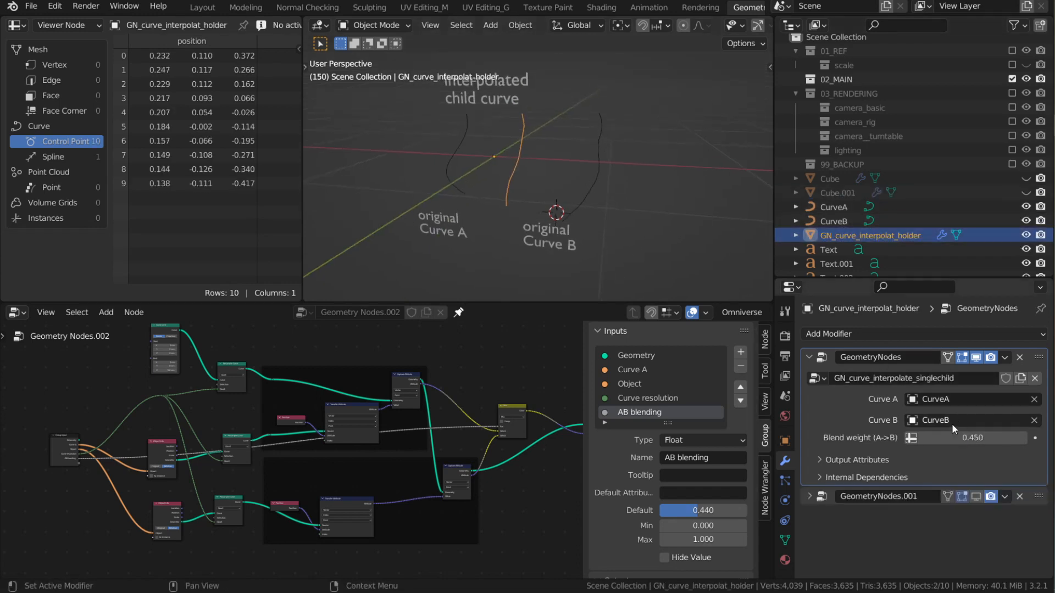
mouse_move(955, 438)
mouse_down()
mouse_move(916, 438)
mouse_move(961, 438)
mouse_up()
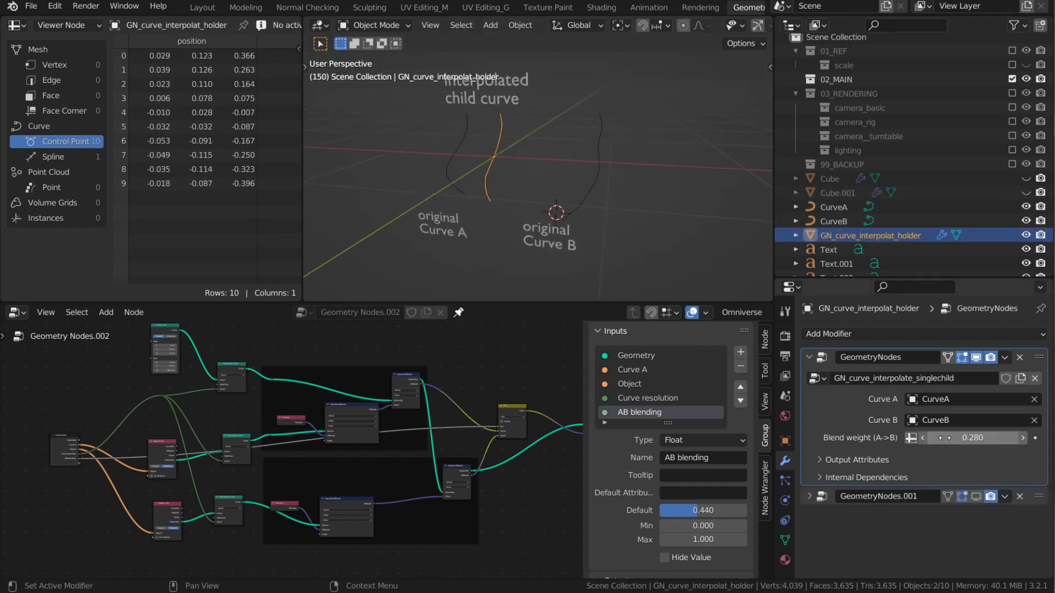
Step: Switch the holder's viewport display from GeometryNodes to GeometryNodes.001 and expand that modifier's settings and Internal Dependencies
click(808, 357)
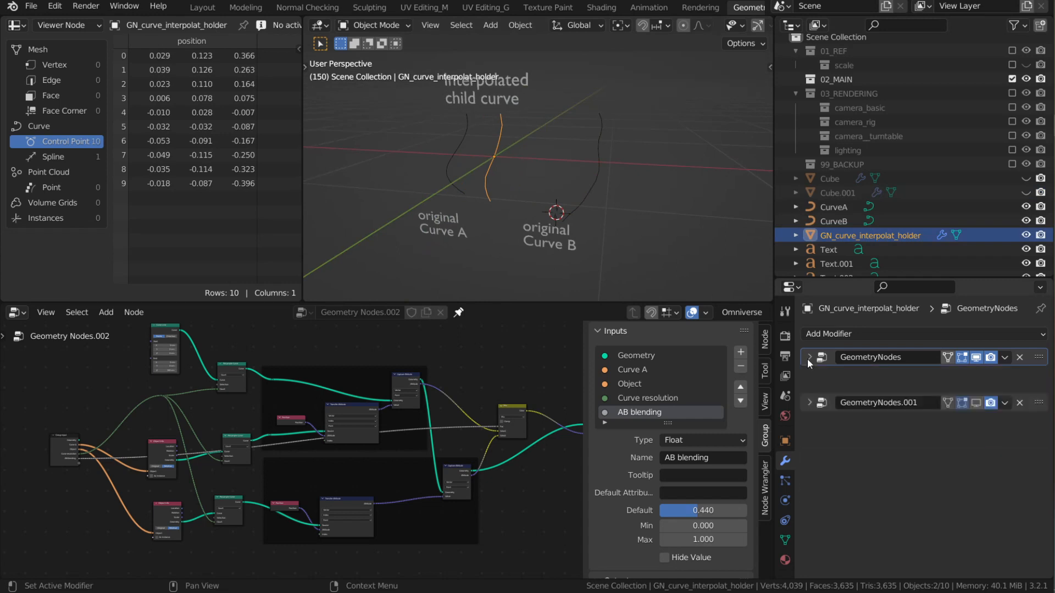
click(975, 358)
click(975, 376)
middle_drag(490, 187, 500, 159)
scroll(505, 165, up, 1)
click(809, 375)
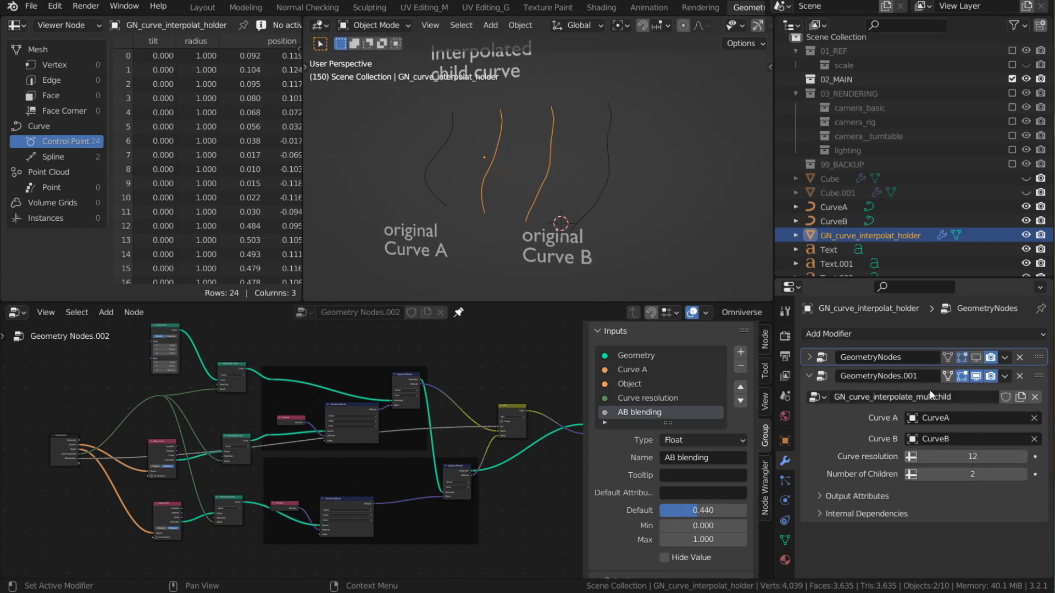
click(987, 509)
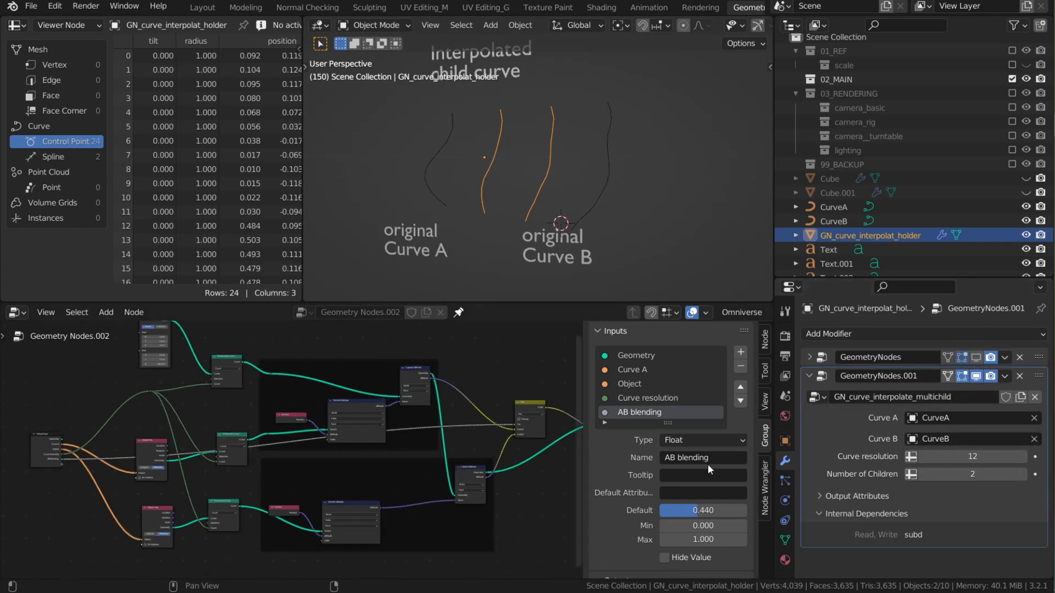
Step: Unpin the node editor's current tree to display the GN_curve_interpolate_multichild node tree
scroll(451, 410, down, 3)
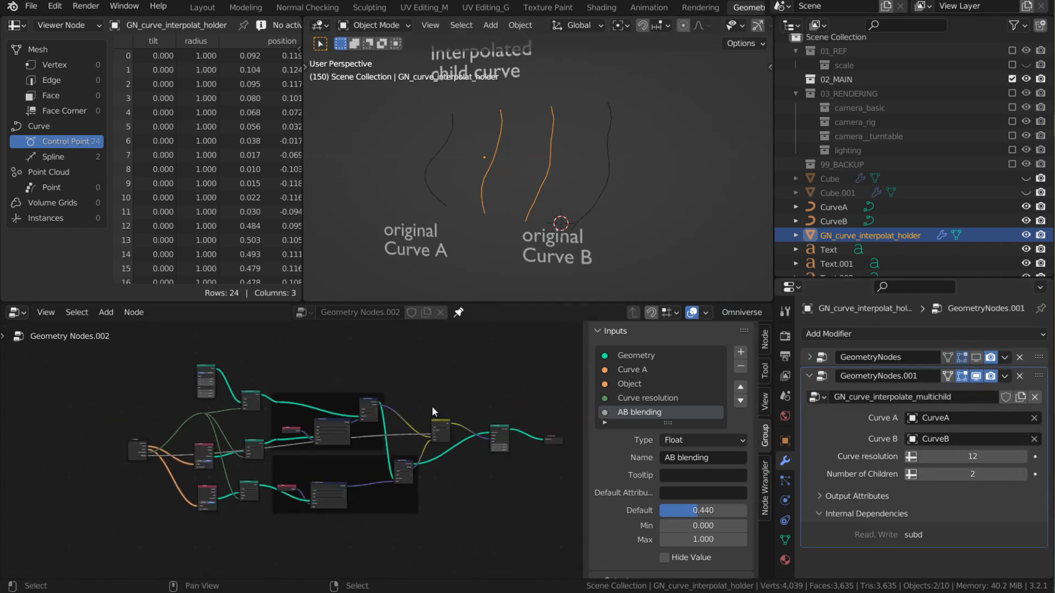
click(459, 312)
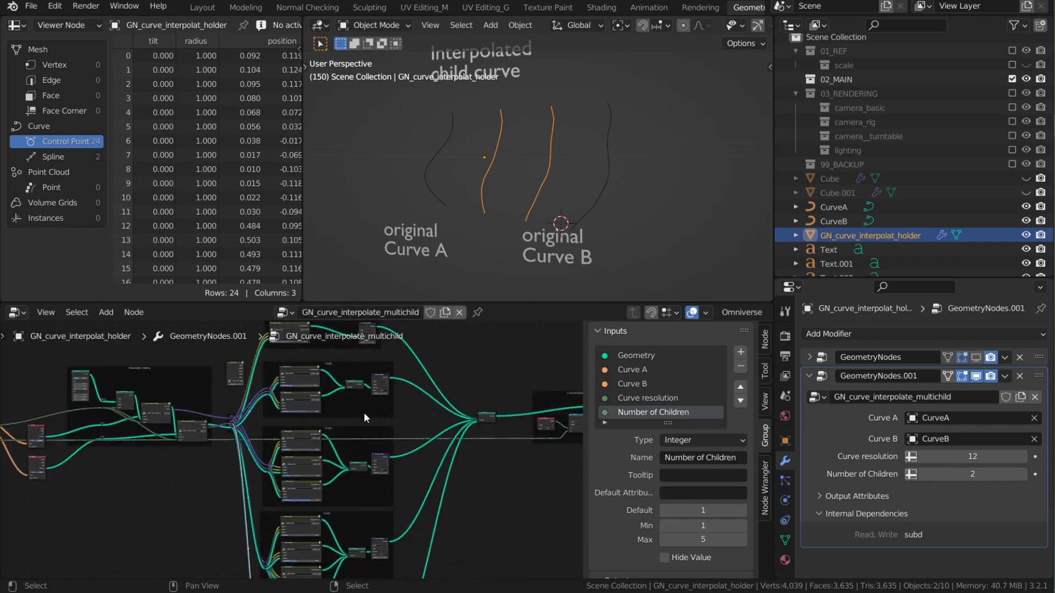
scroll(380, 439, down, 4)
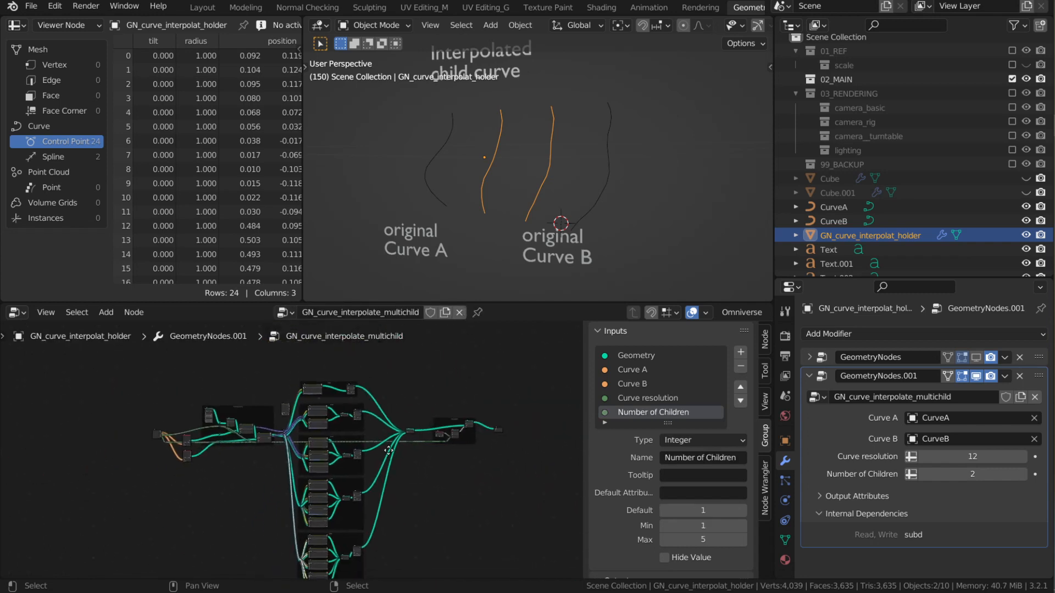
scroll(421, 457, up, 3)
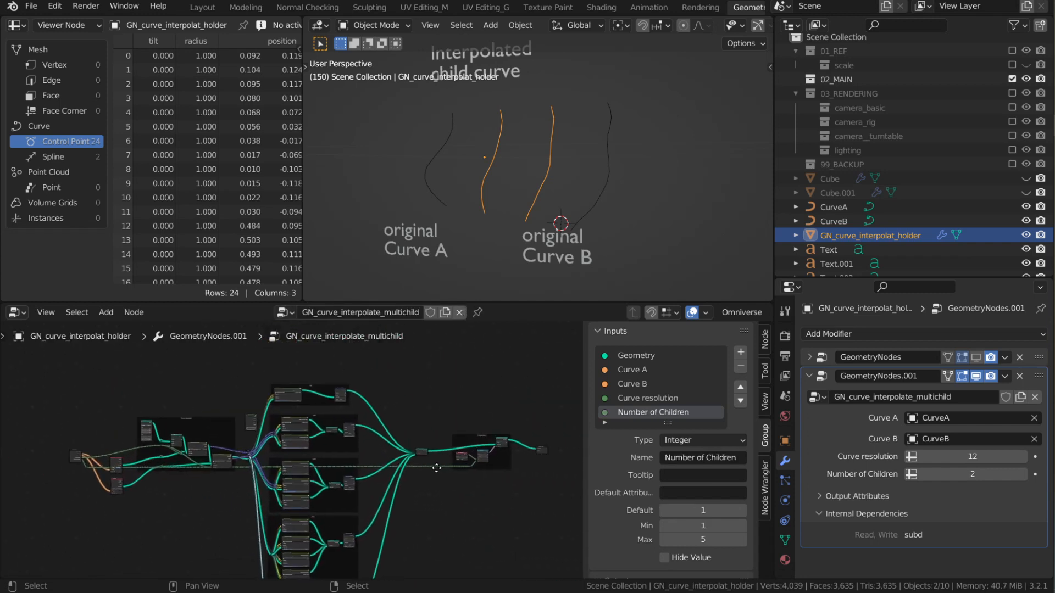
Step: Set the GeometryNodes.001 modifier's Number of Children to 4
middle_drag(624, 261, 479, 146)
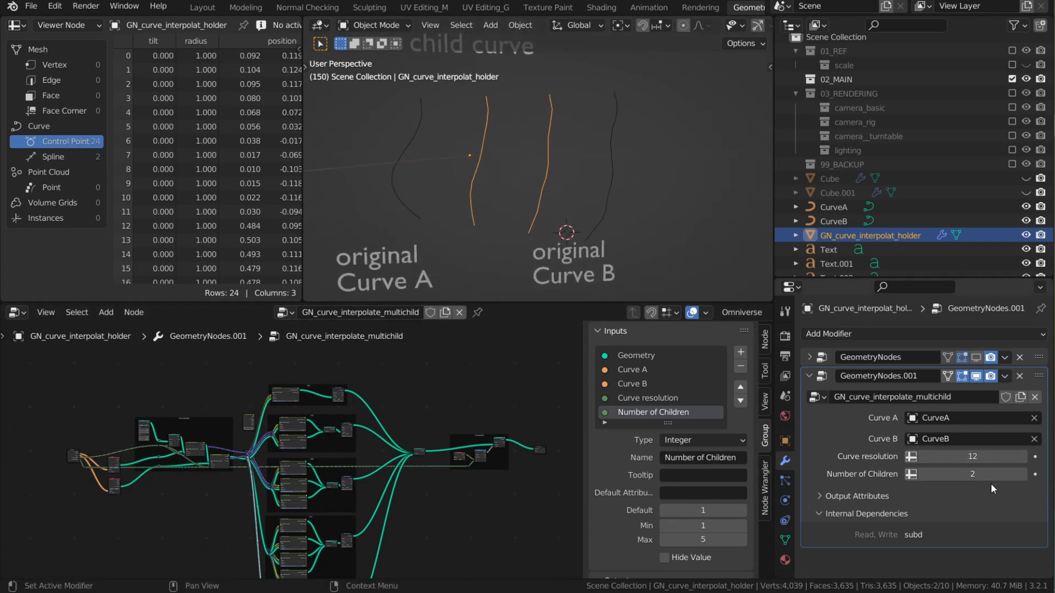
click(1022, 475)
click(1023, 474)
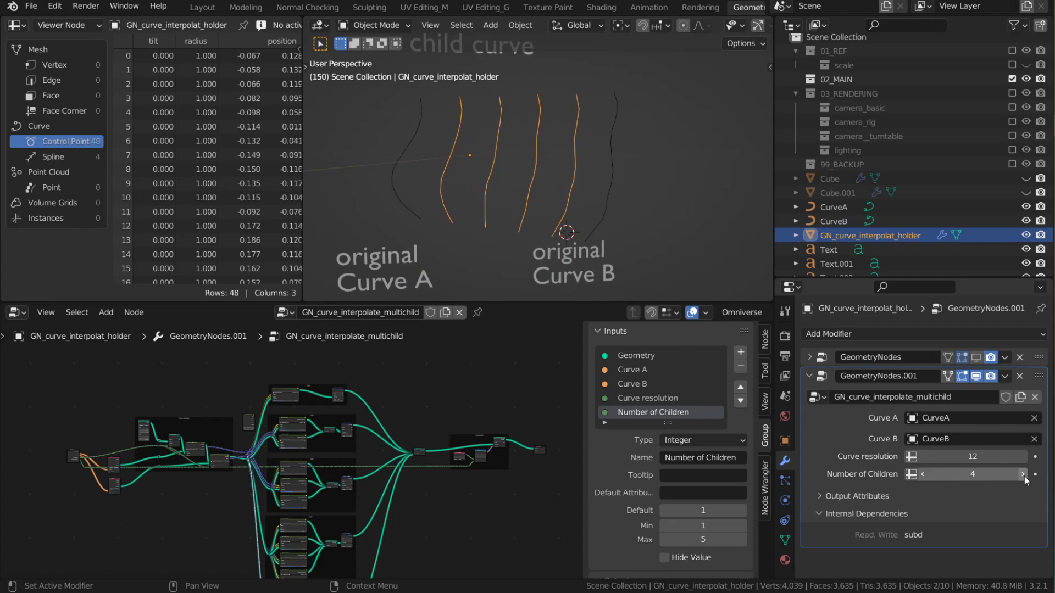
middle_drag(569, 140, 551, 193)
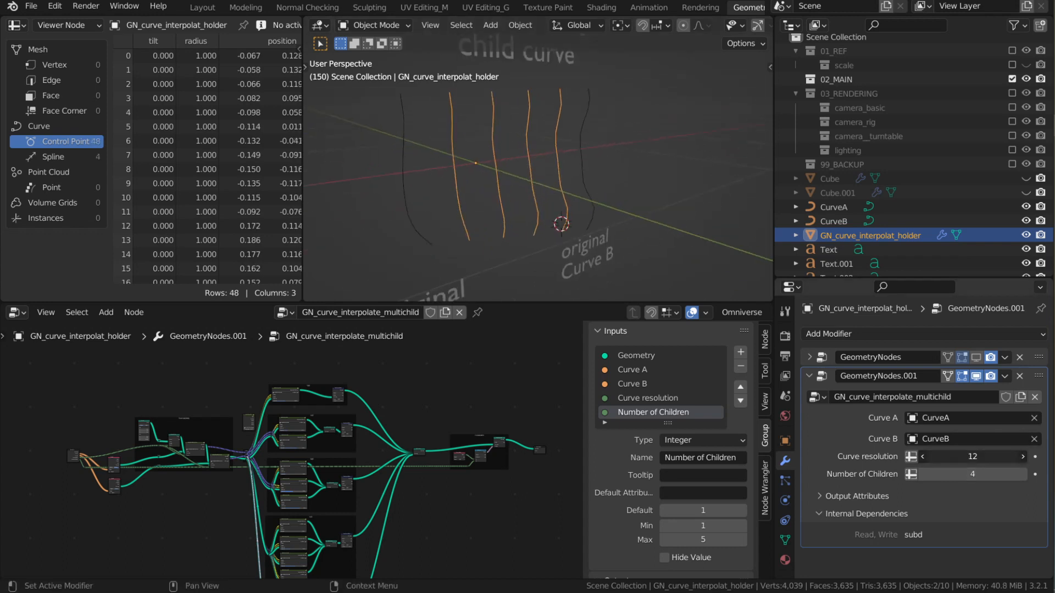
Step: Lower the GeometryNodes.001 modifier's Curve resolution through 8 to 1 to test its effect on the child curves
drag(958, 457, 929, 457)
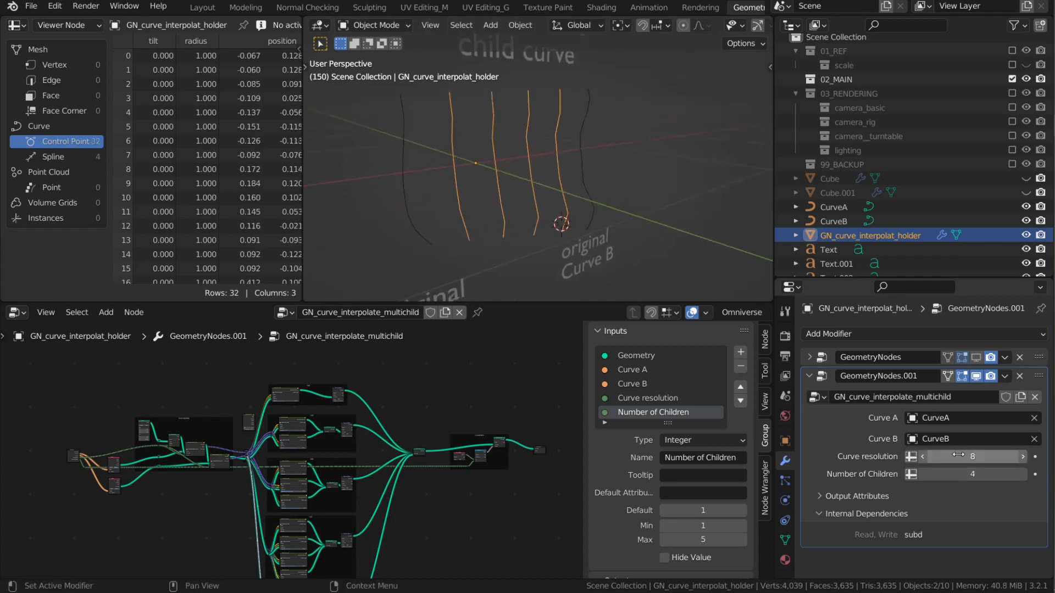
click(924, 459)
click(924, 459)
click(924, 459)
click(923, 459)
click(924, 459)
click(923, 459)
click(924, 459)
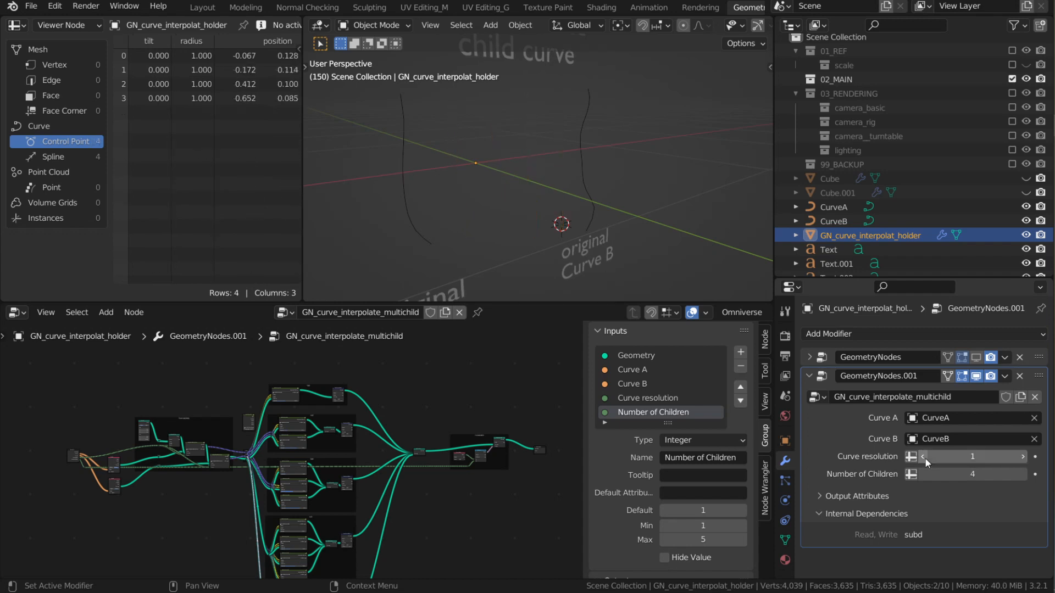
Step: Raise the GeometryNodes.001 modifier's Curve resolution to 14
middle_drag(545, 221, 580, 214)
click(1022, 458)
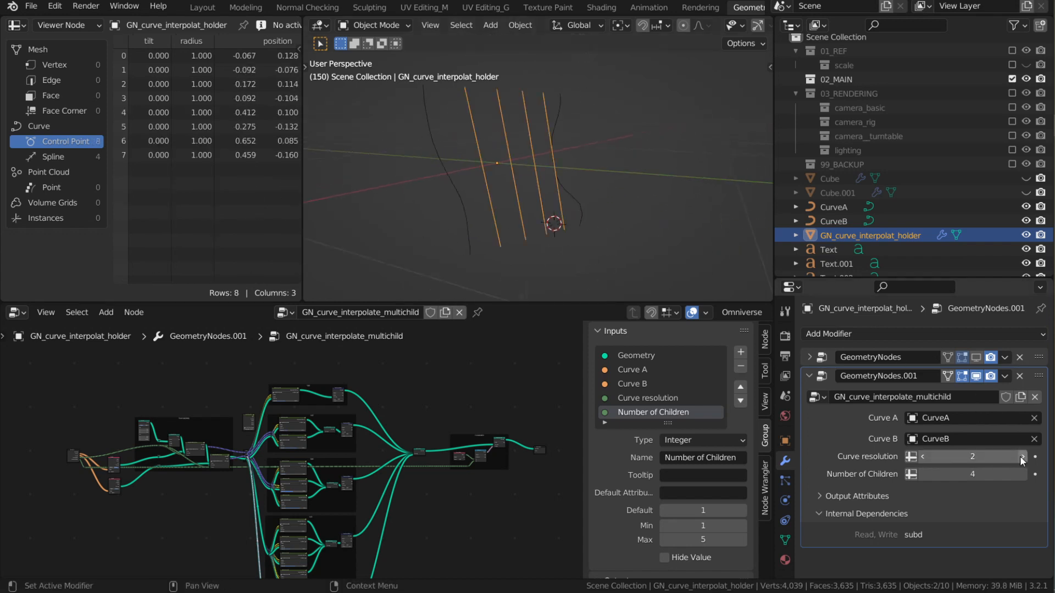
click(1022, 458)
double_click(1022, 458)
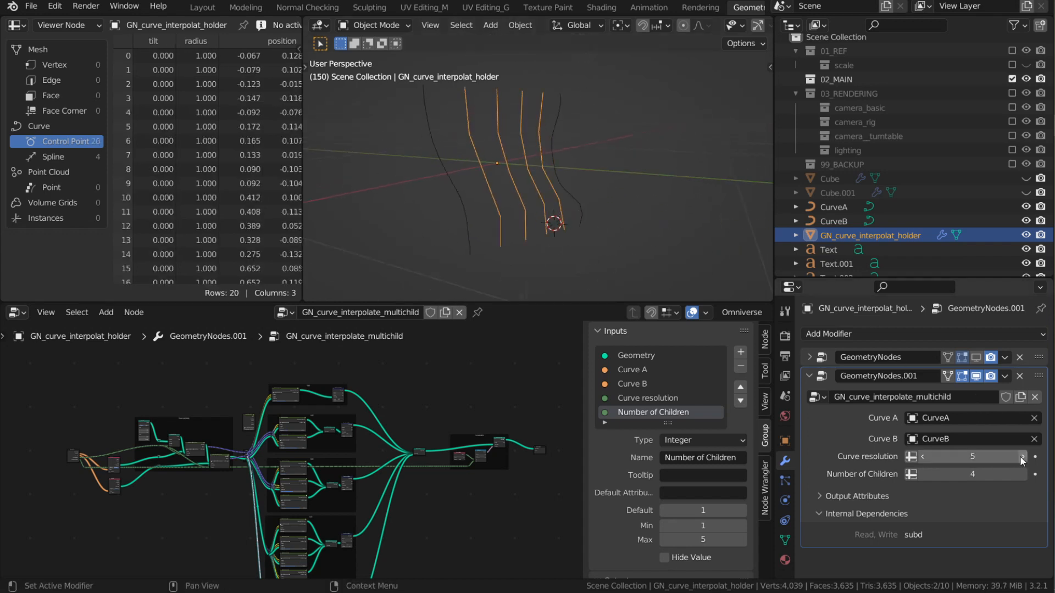
double_click(1022, 457)
double_click(1022, 457)
double_click(1021, 458)
click(1022, 458)
double_click(1022, 458)
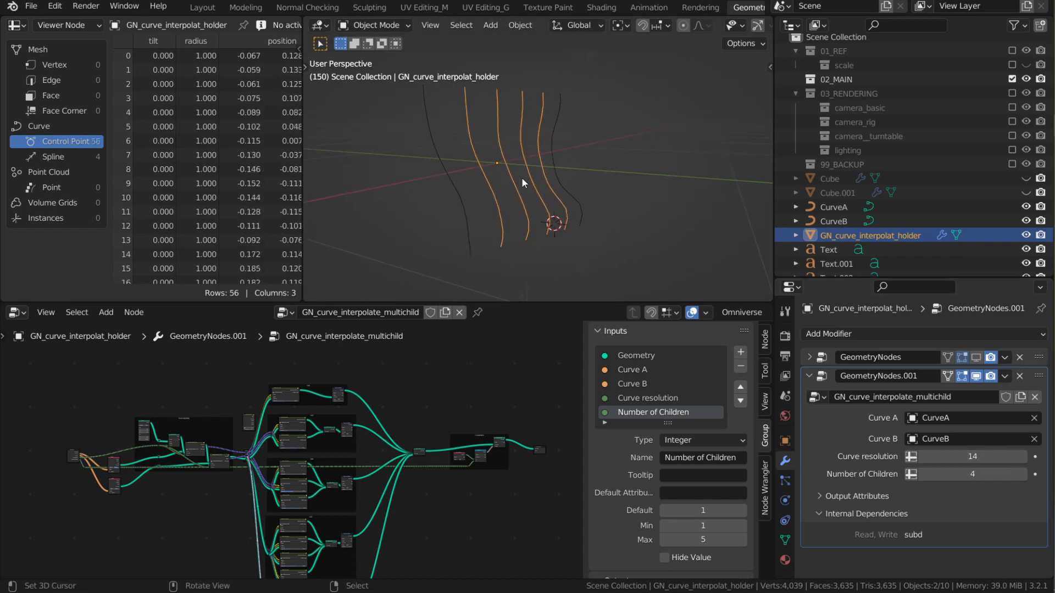
Step: Examine the interpolated child curves between Curve A and Curve B and the layout of the multichild node tree
middle_drag(522, 177, 559, 151)
scroll(596, 217, down, 3)
scroll(330, 462, down, 2)
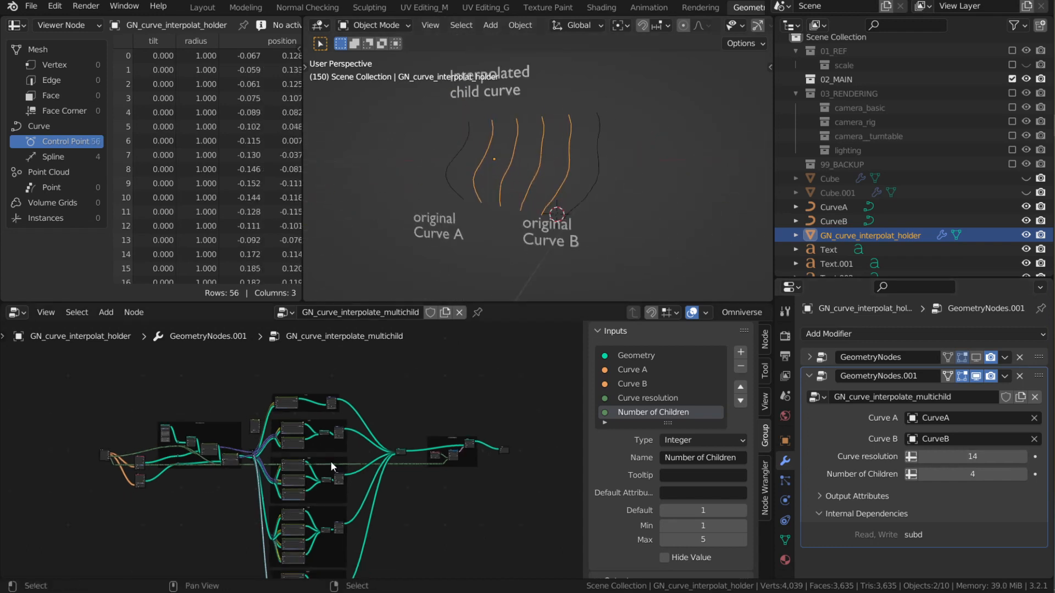
middle_drag(330, 462, 391, 410)
scroll(516, 214, up, 5)
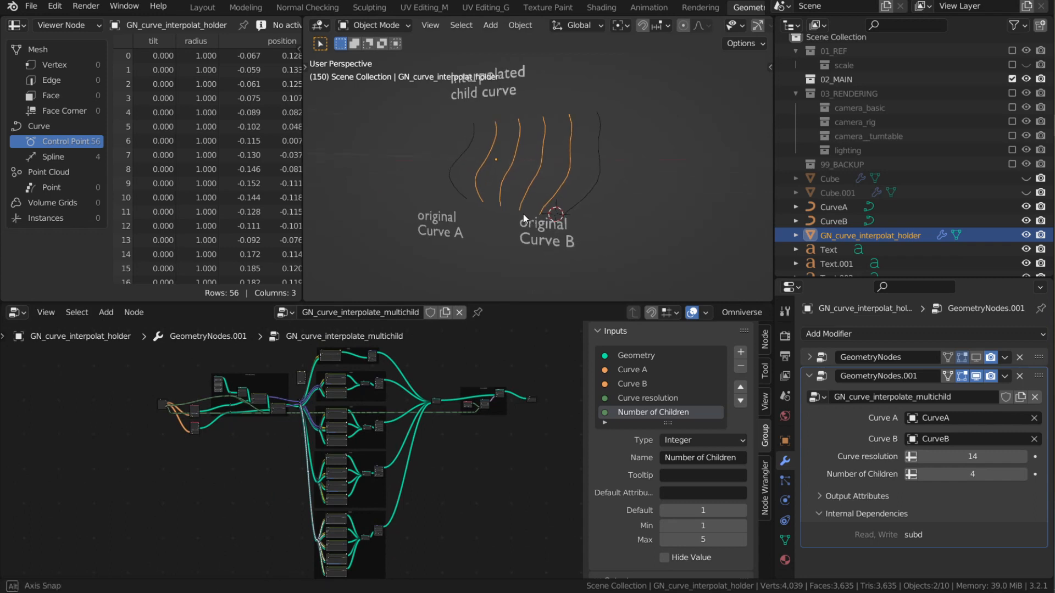
middle_drag(412, 410, 412, 418)
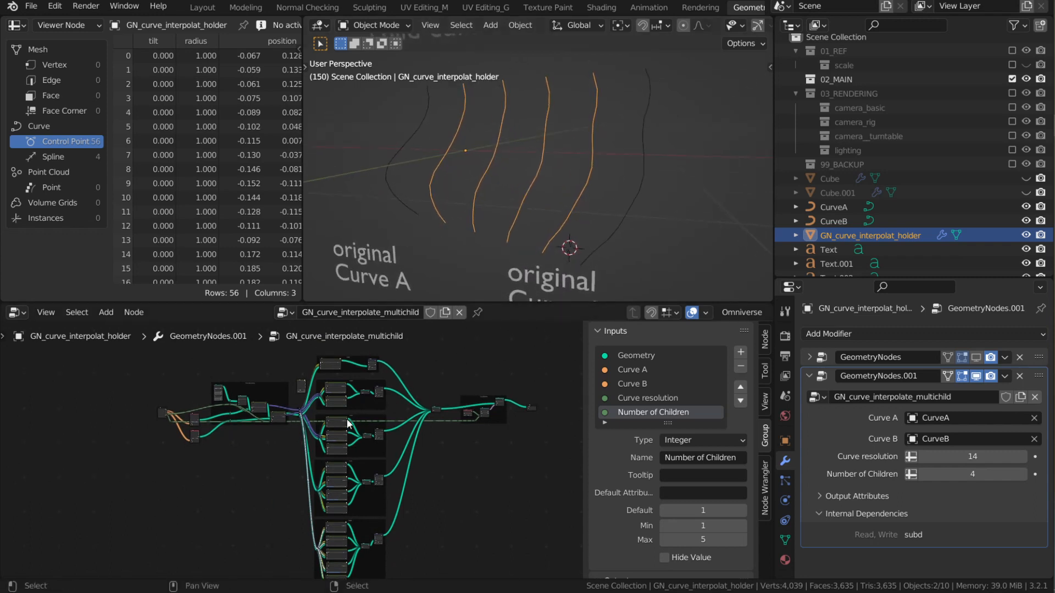
middle_drag(442, 455, 444, 471)
mouse_move(549, 242)
middle_down()
mouse_move(517, 240)
mouse_move(545, 237)
middle_up()
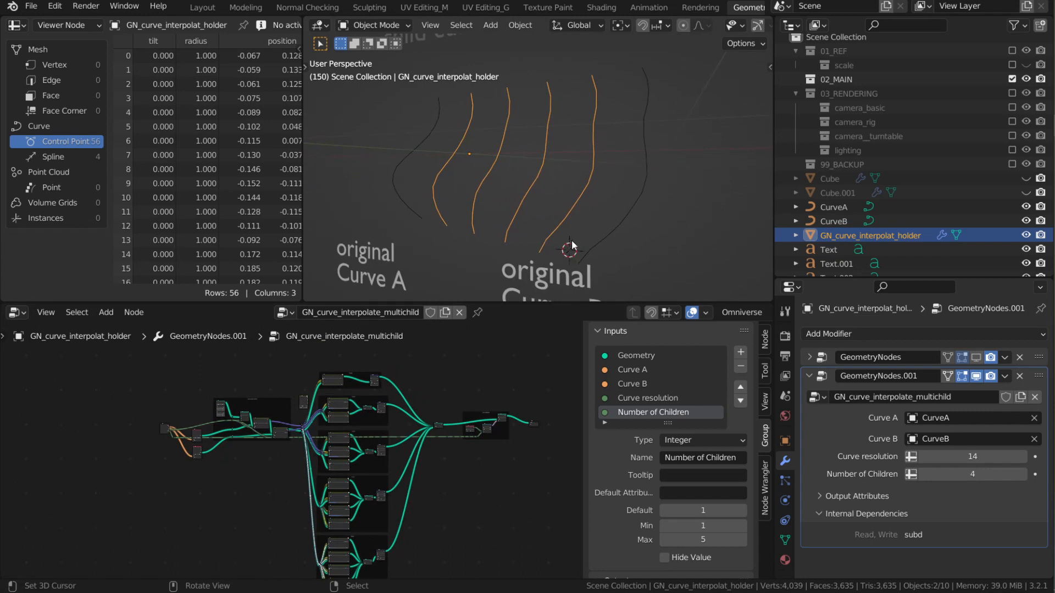
scroll(572, 245, up, 1)
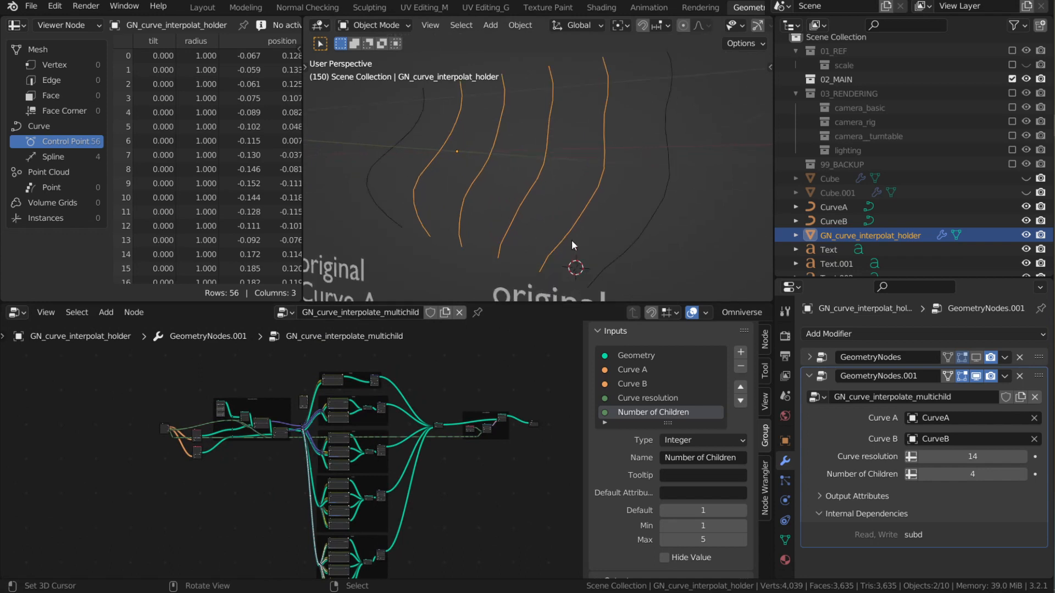